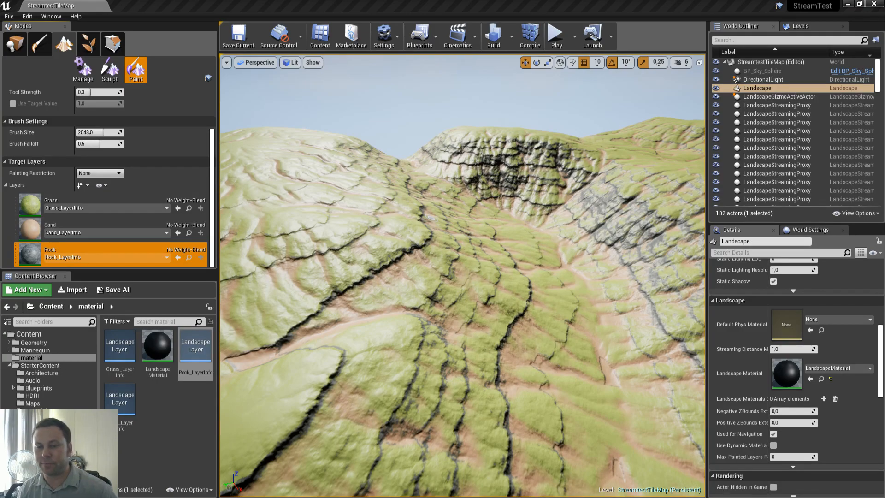
# - Fly over the painted landscape and examine how its grass, sand and rock layers look
pyautogui.moveTo(390, 206); pyautogui.dragTo(444, 206, button='right')
pyautogui.press('w')
pyautogui.moveTo(365, 218); pyautogui.dragTo(366, 218, button='right')
pyautogui.hotkey('ctrl', 'shift', 'Escape')
pyautogui.moveTo(595, 7); pyautogui.dragTo(0, 6)
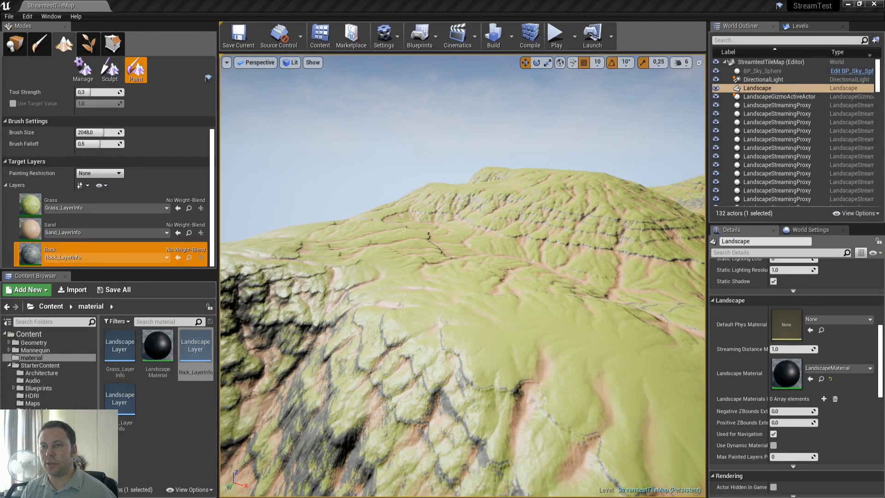
pyautogui.press('w')
pyautogui.moveTo(441, 262); pyautogui.dragTo(440, 263, button='right')
pyautogui.click(393, 220)
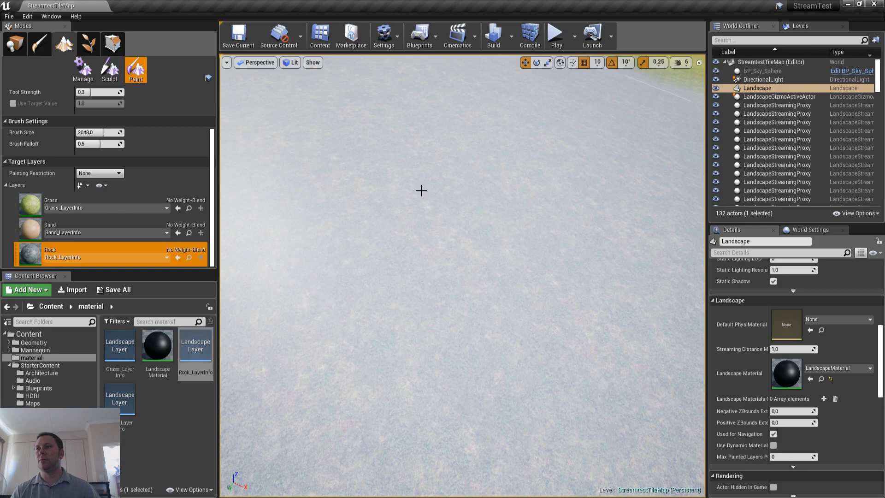
# - Run a brief play test of the level, then leave landscape painting for Place mode
pyautogui.hotkey('alt', 'p')
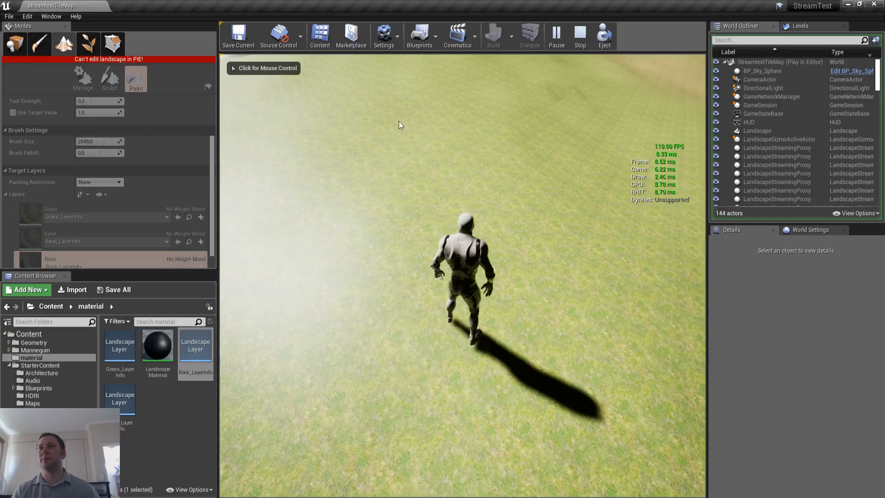
pyautogui.press('Escape')
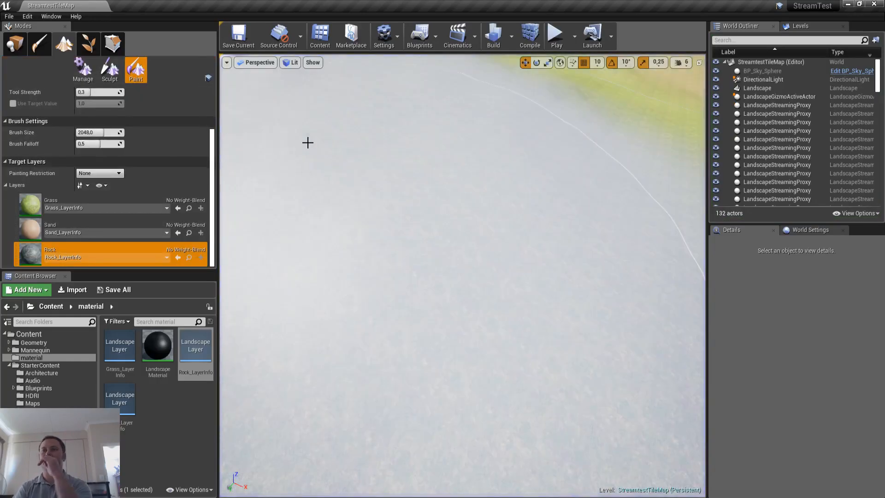
pyautogui.click(15, 44)
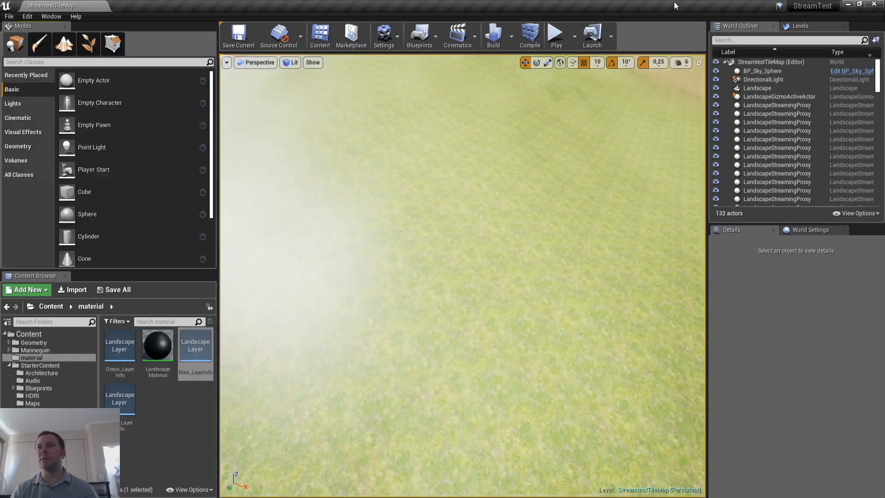
pyautogui.click(780, 97)
pyautogui.press('Escape')
pyautogui.moveTo(505, 179); pyautogui.dragTo(504, 134, button='right')
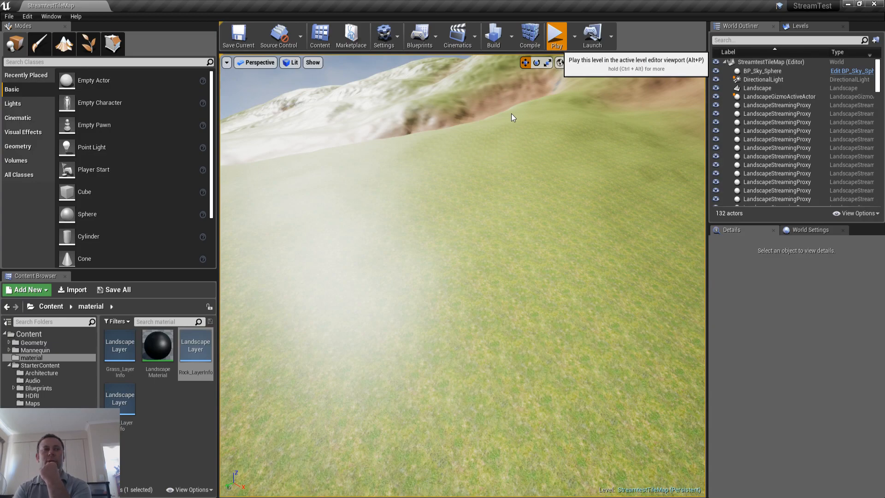
# - Play the level full screen and walk the character across the grass to examine the terrain and mountain
pyautogui.hotkey('alt', 'p')
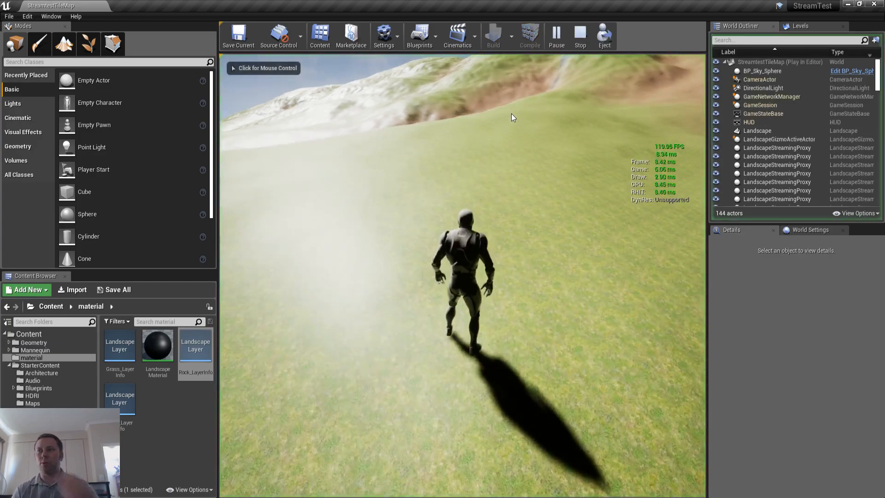
pyautogui.click(511, 114)
pyautogui.press('F11')
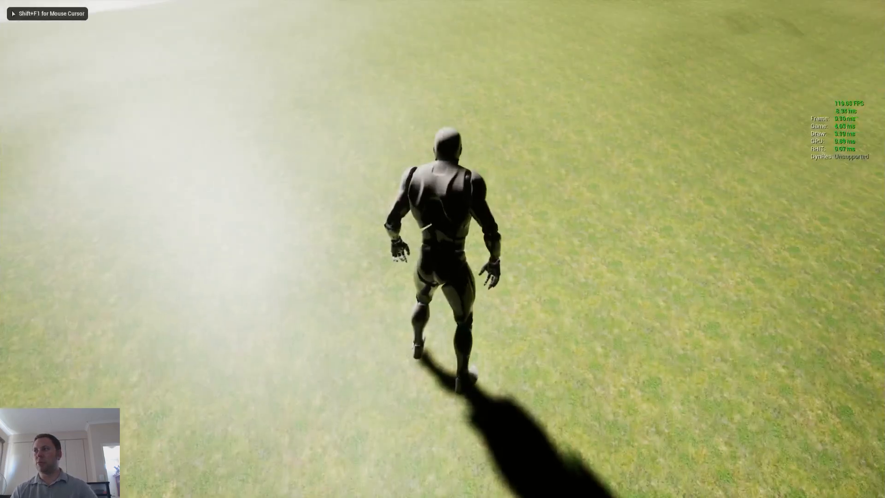
pyautogui.press('w')
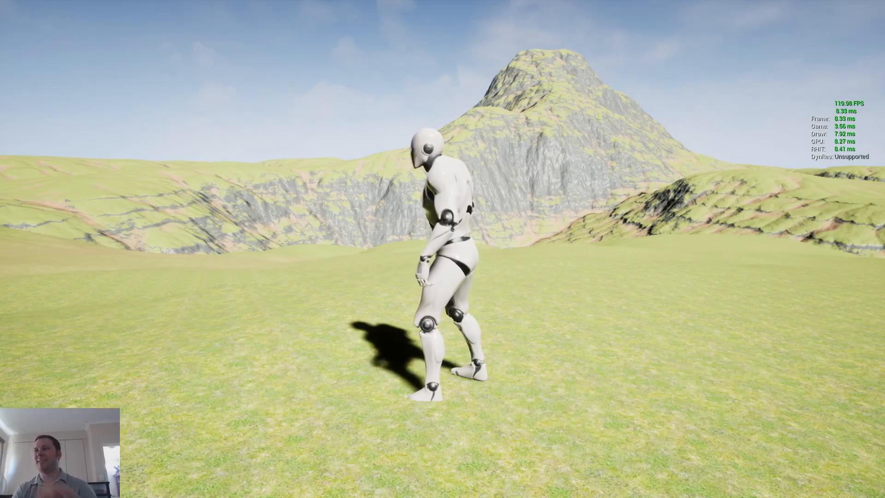
pyautogui.press('w')
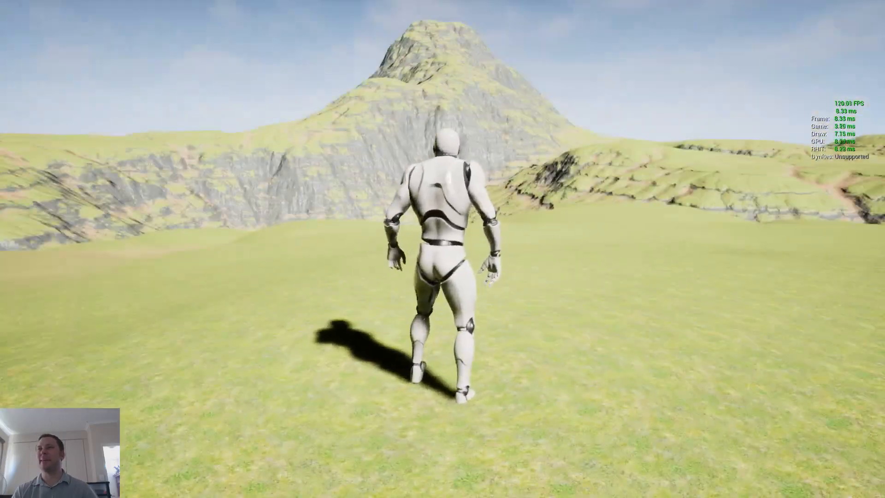
pyautogui.press('w')
pyautogui.press('w')
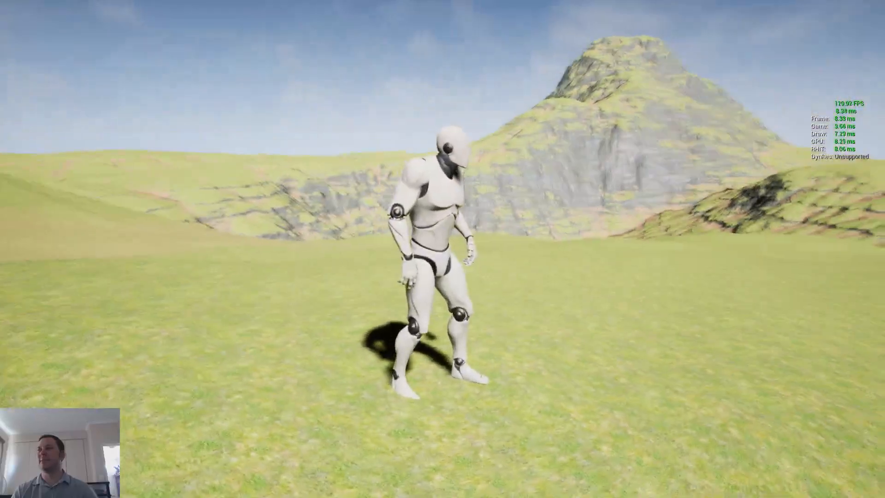
pyautogui.press('w')
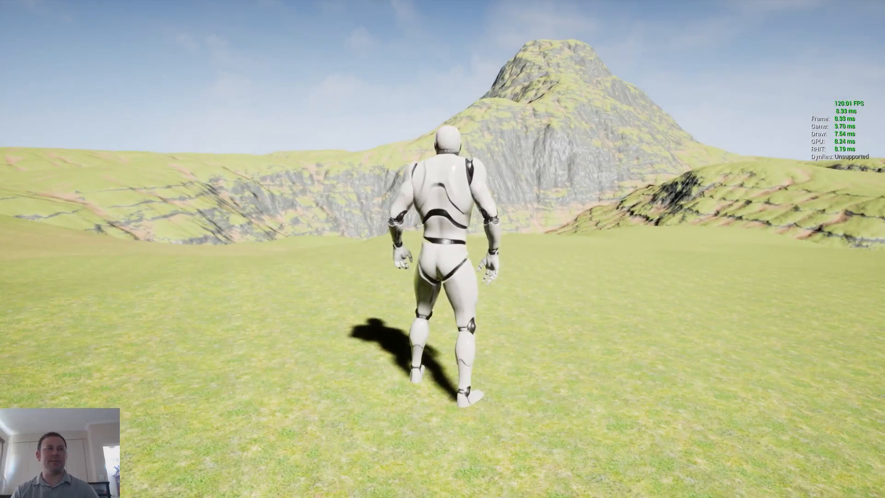
pyautogui.press('w')
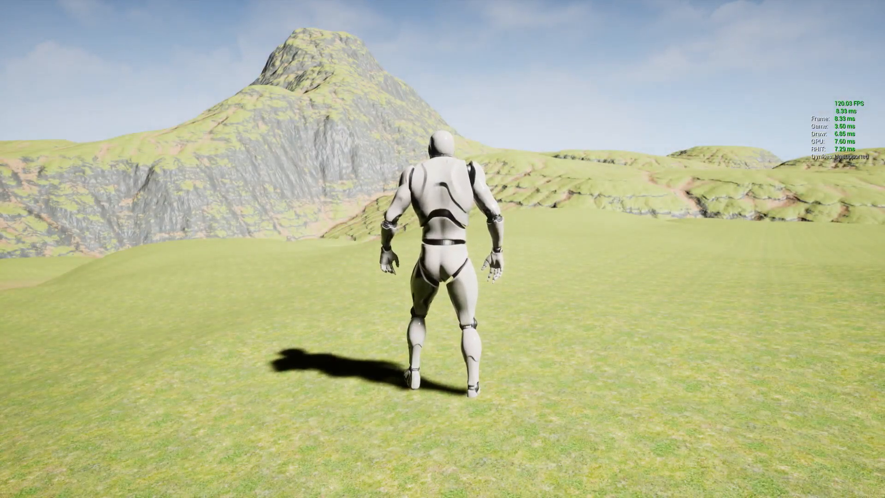
# - Examine the terrain in the wireframe and detail lighting view modes, return to lit view, and end the play session
pyautogui.press('F1')
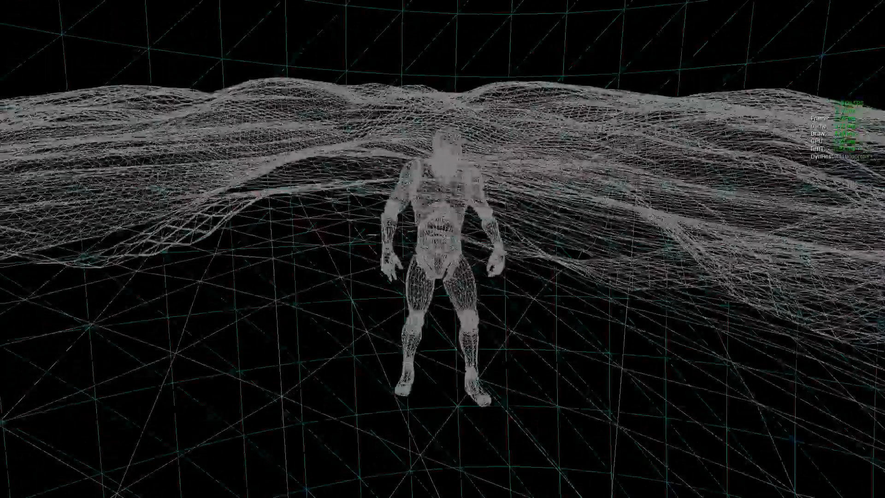
pyautogui.press('w')
pyautogui.press('F3')
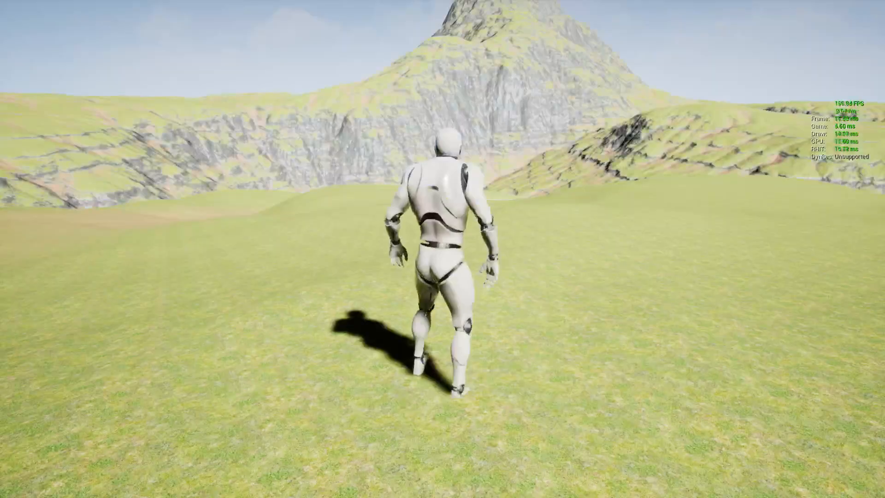
pyautogui.press('F4')
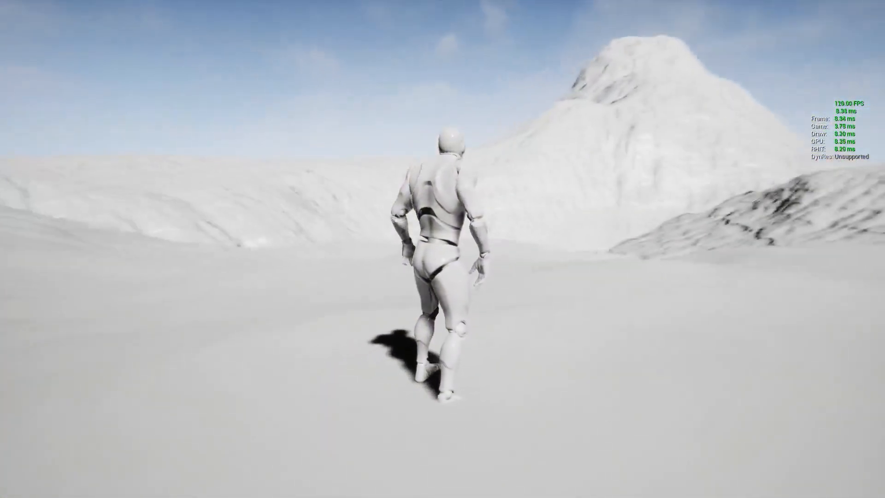
pyautogui.press('F3')
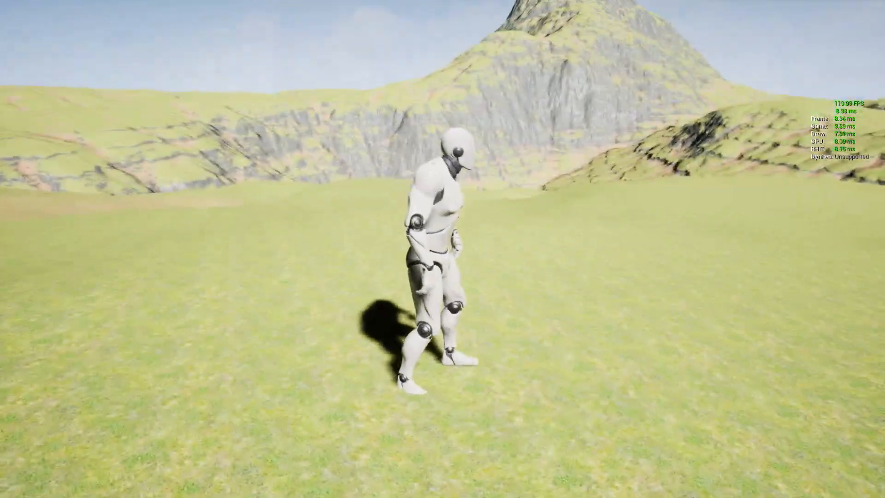
pyautogui.press('F11')
pyautogui.press('Escape')
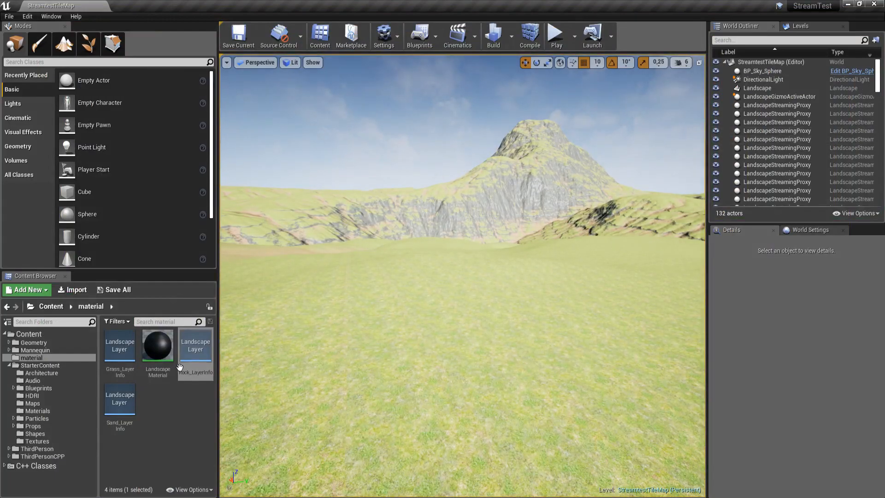
# - Open LandscapeMaterial for editing and review its three texture samples feeding the Layer Blend node
pyautogui.doubleClick(156, 347)
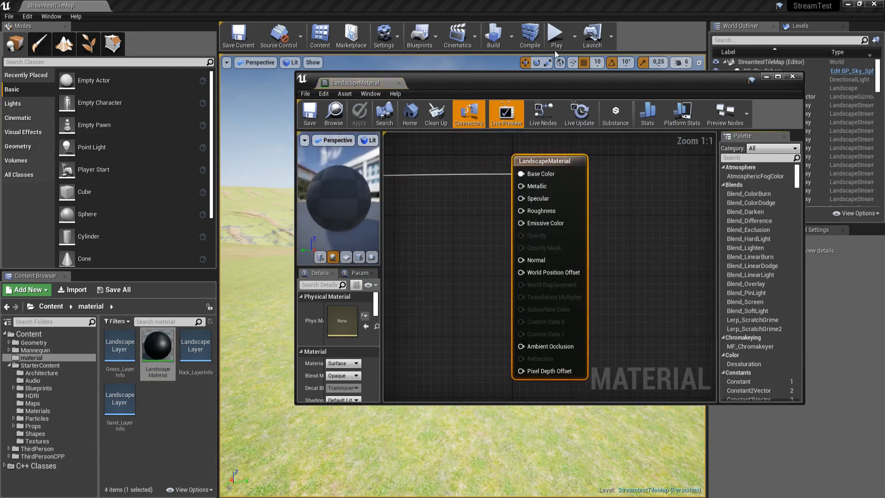
pyautogui.doubleClick(551, 79)
pyautogui.scroll(-3, 361, 114)
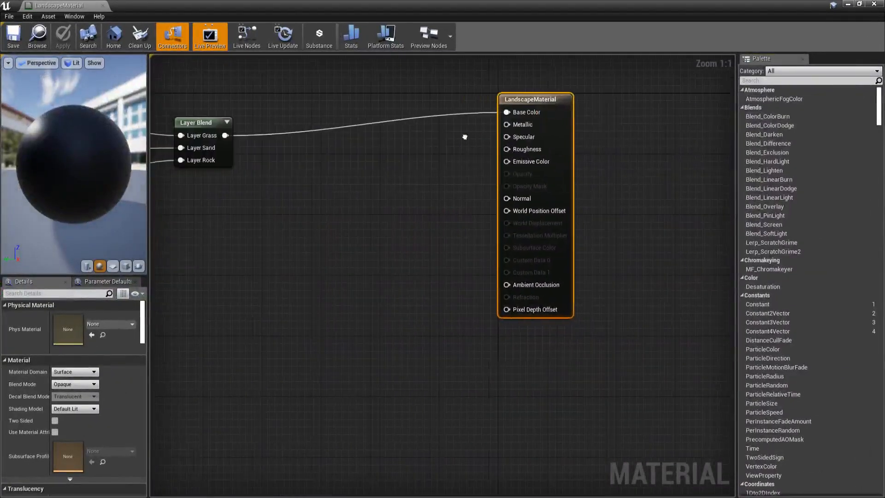
pyautogui.moveTo(350, 104); pyautogui.dragTo(525, 188, button='right')
pyautogui.moveTo(416, 158); pyautogui.dragTo(539, 96, button='right')
pyautogui.moveTo(335, 258); pyautogui.dragTo(224, 242, button='right')
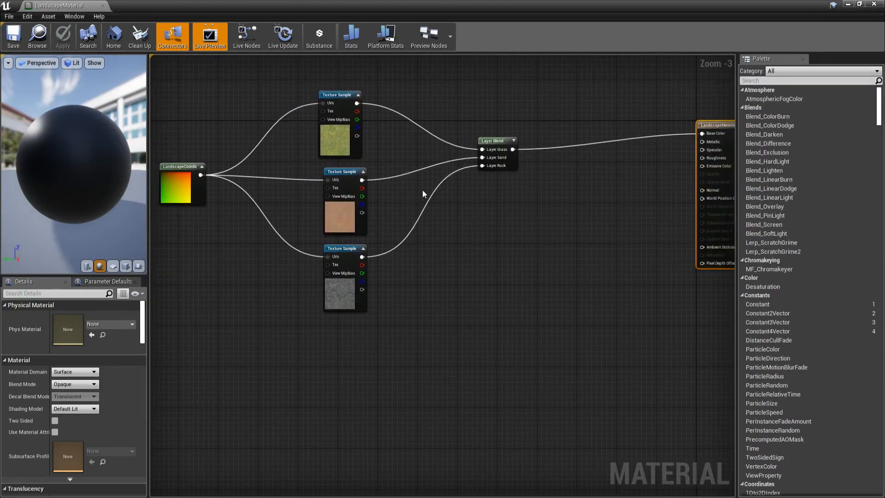
# - Find the grass textures in StarterContent/Textures and add T_Ground_Grass_N to the material graph as a texture sample
pyautogui.doubleClick(427, 4)
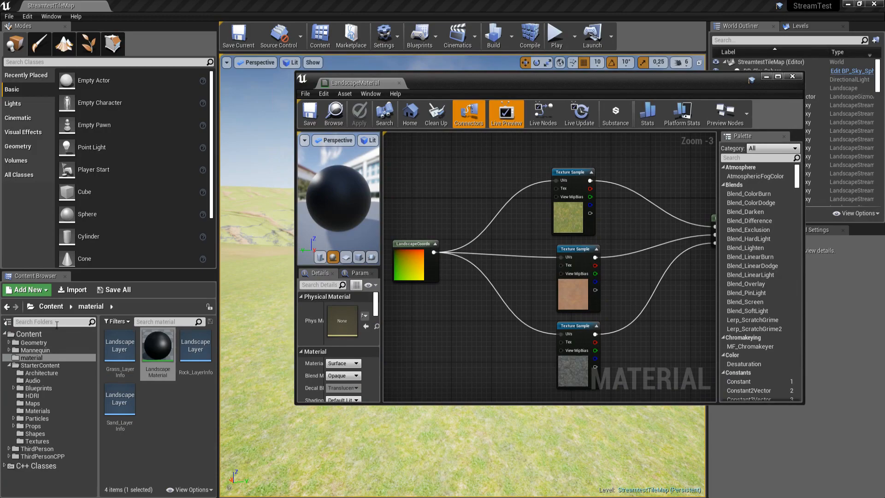
pyautogui.click(46, 456)
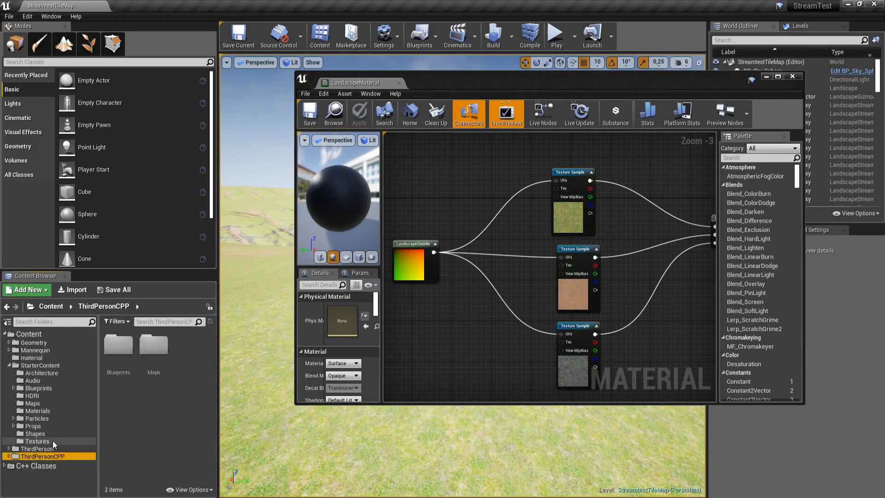
pyautogui.click(51, 441)
pyautogui.click(167, 321)
pyautogui.write('grass')
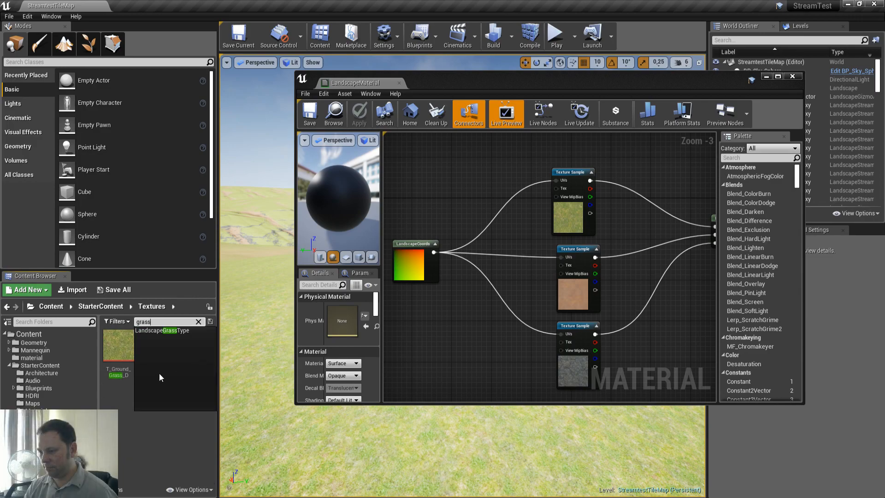
pyautogui.moveTo(154, 345); pyautogui.dragTo(429, 324)
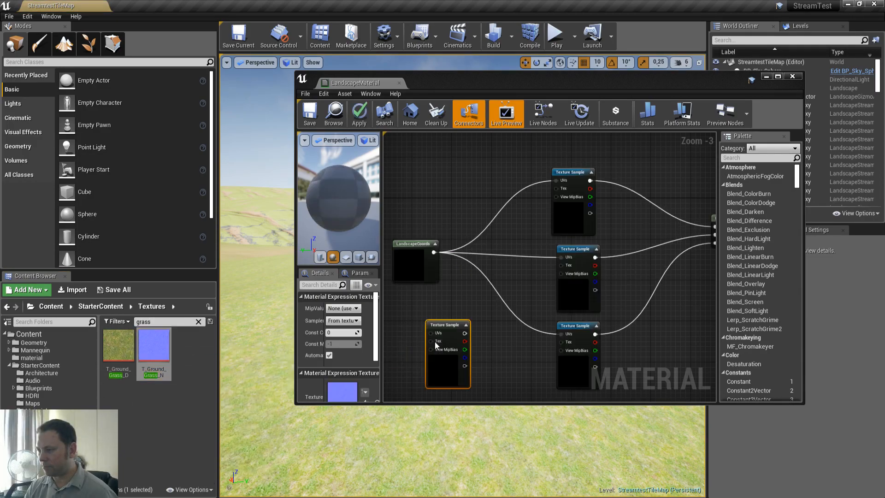
# - Search the textures for "sand" and add T_Rock_Sandstone_N to the material graph as a texture sample
pyautogui.doubleClick(167, 321)
pyautogui.write('sand')
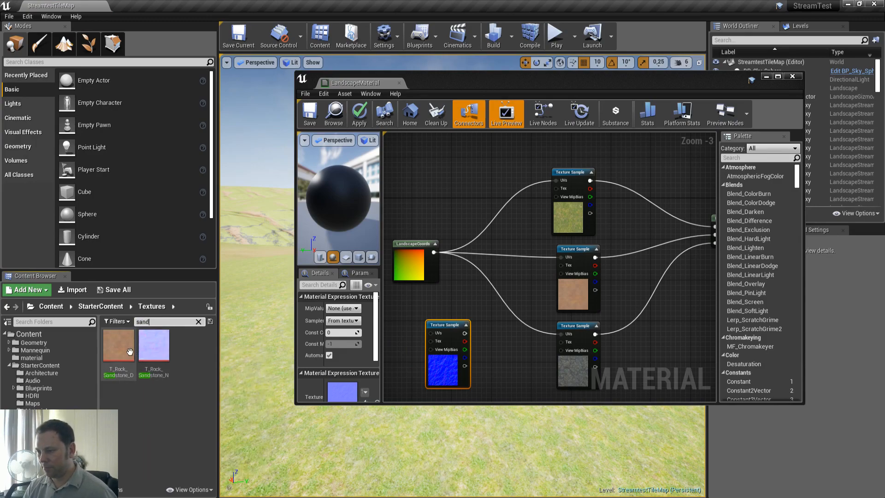
pyautogui.moveTo(154, 345); pyautogui.dragTo(460, 218)
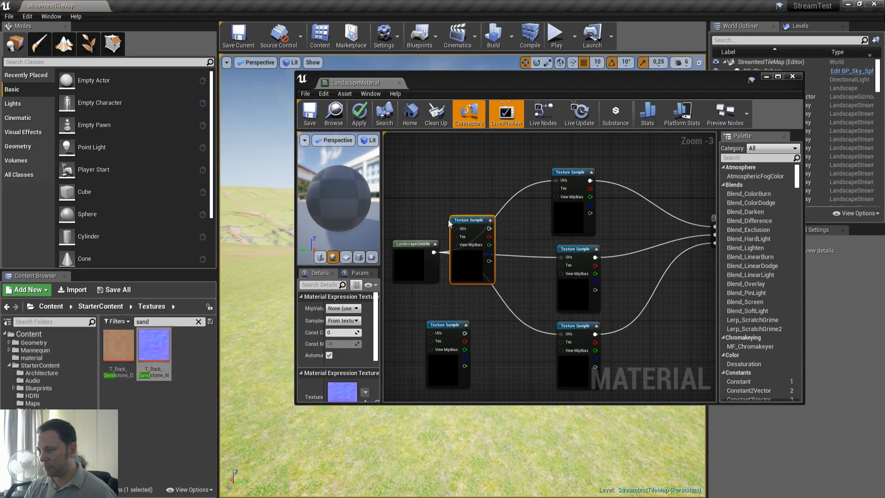
# - Locate the texture used by the rock sample and add its matching normal map, T_Rock_Basalt_N, to the material graph
pyautogui.doubleClick(183, 321)
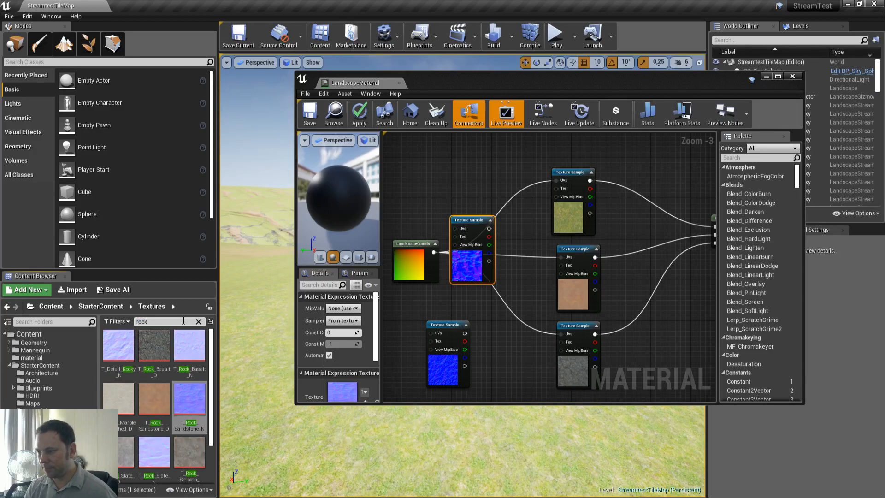
pyautogui.click(578, 366)
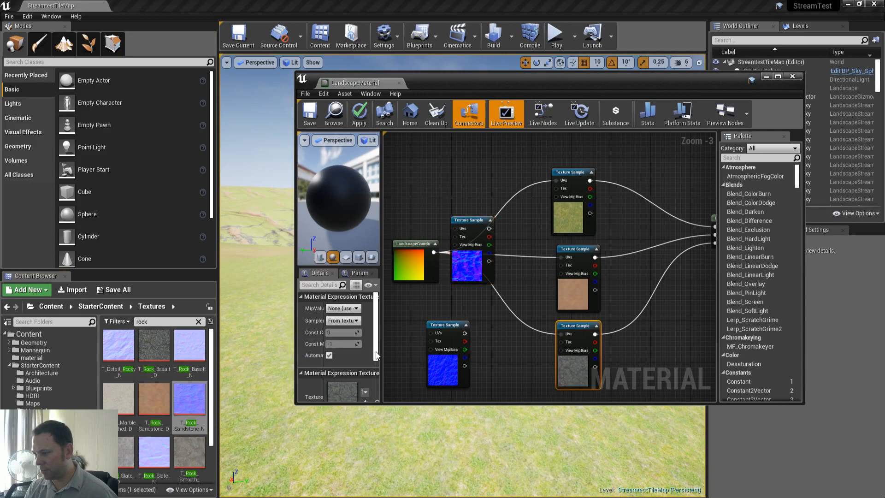
pyautogui.scroll(-3, 376, 355)
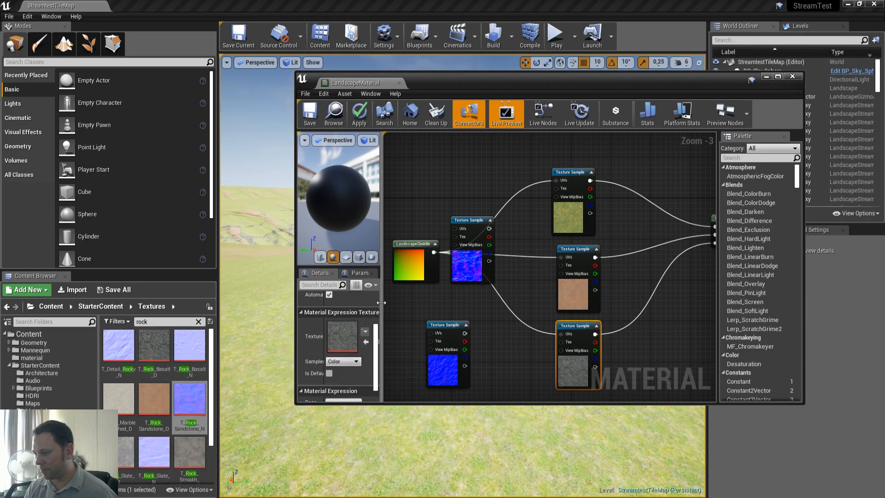
pyautogui.moveTo(382, 303); pyautogui.dragTo(415, 302)
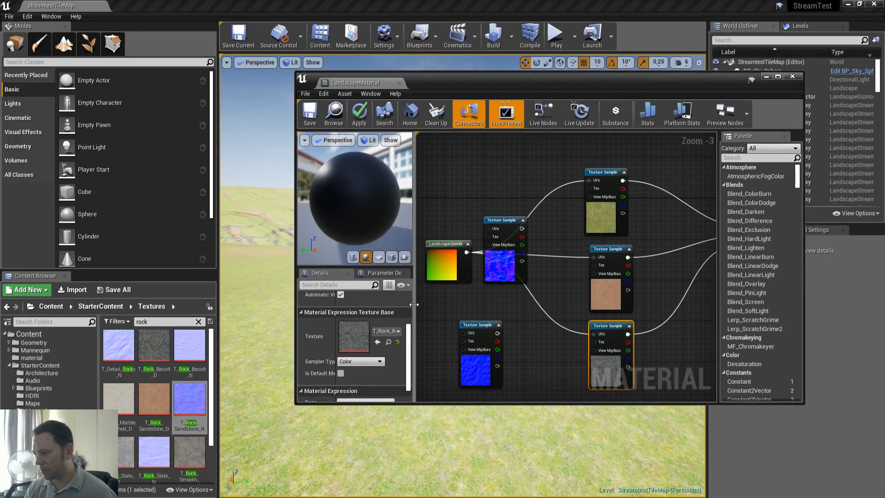
pyautogui.click(389, 342)
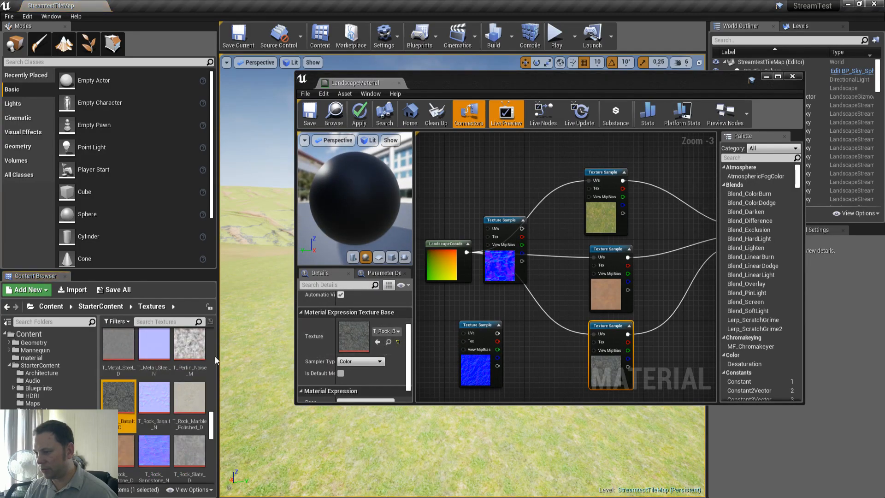
pyautogui.click(155, 405)
pyautogui.moveTo(152, 405); pyautogui.dragTo(525, 324)
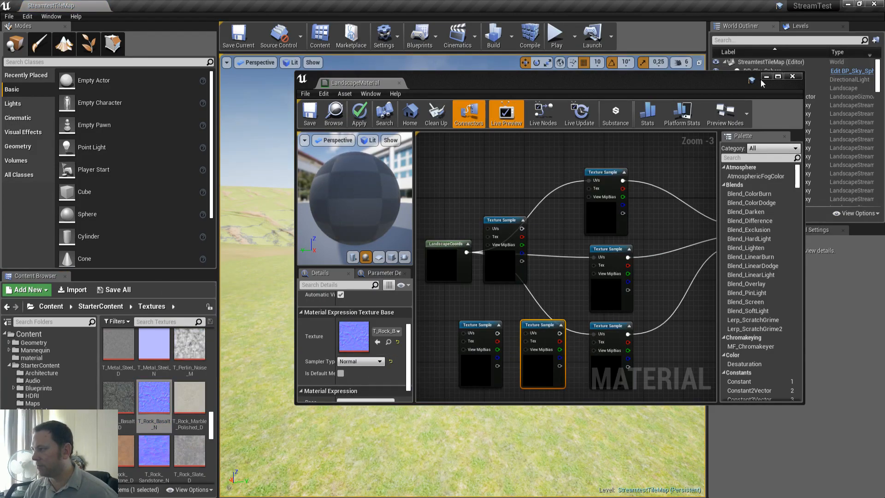
# - Arrange the three normal map samples in a column below the Layer Blend node, with grass first, sandstone second and basalt third
pyautogui.click(778, 76)
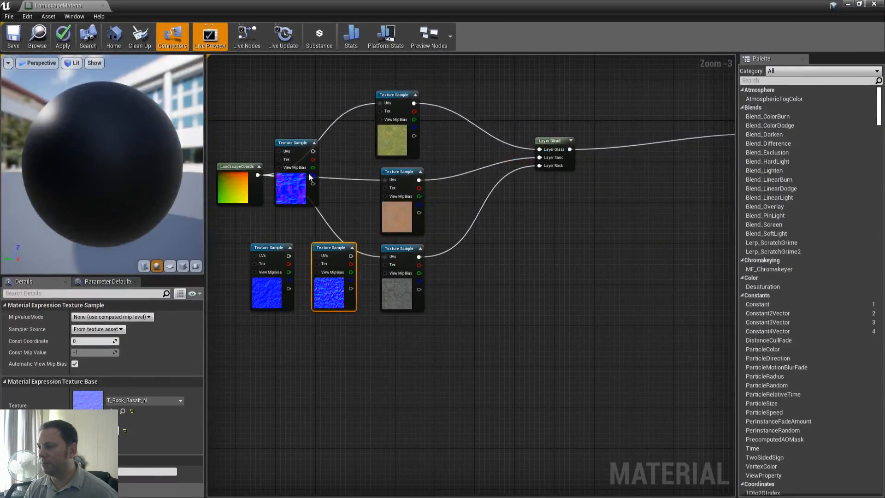
pyautogui.moveTo(291, 143); pyautogui.dragTo(570, 334)
pyautogui.click(333, 282)
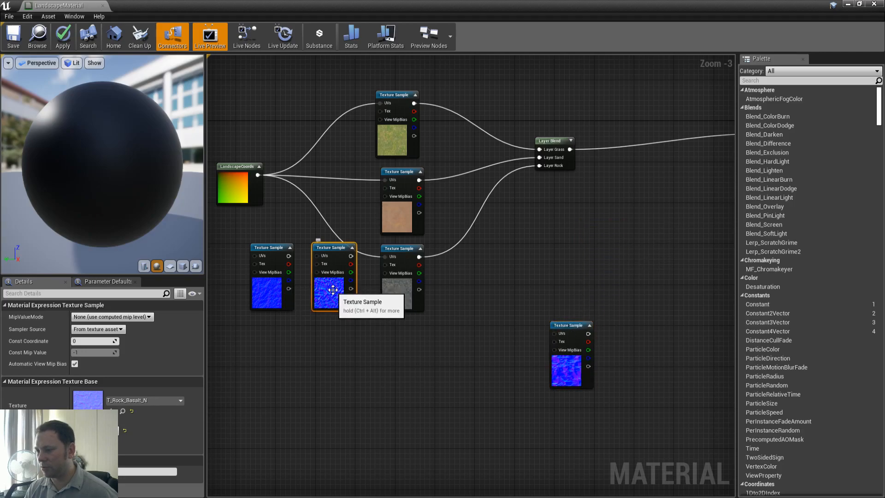
pyautogui.moveTo(336, 245); pyautogui.dragTo(474, 373)
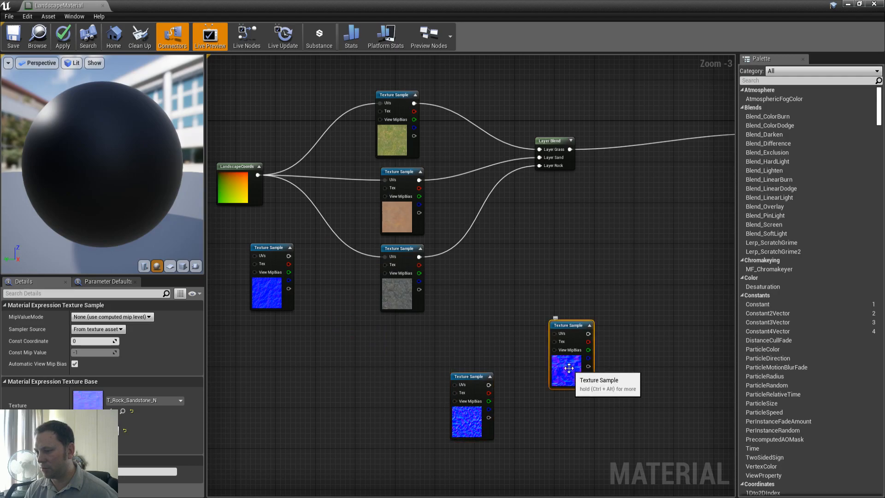
pyautogui.click(465, 413)
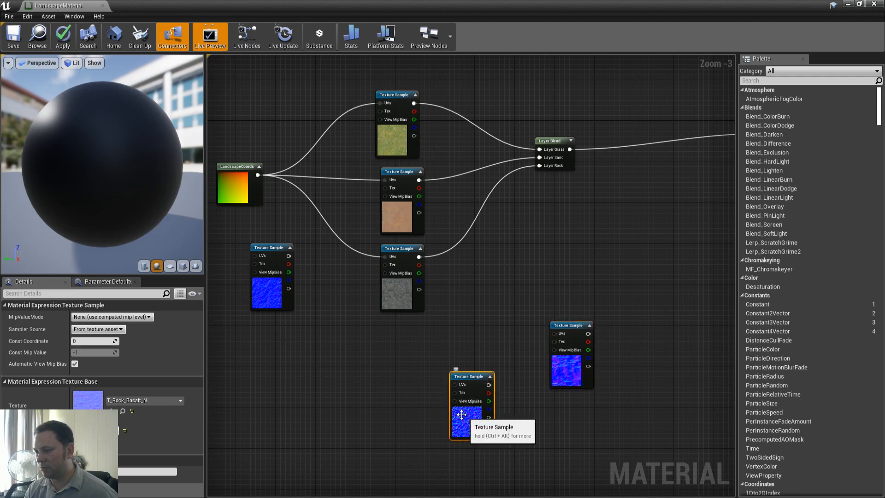
pyautogui.moveTo(481, 376); pyautogui.dragTo(590, 407)
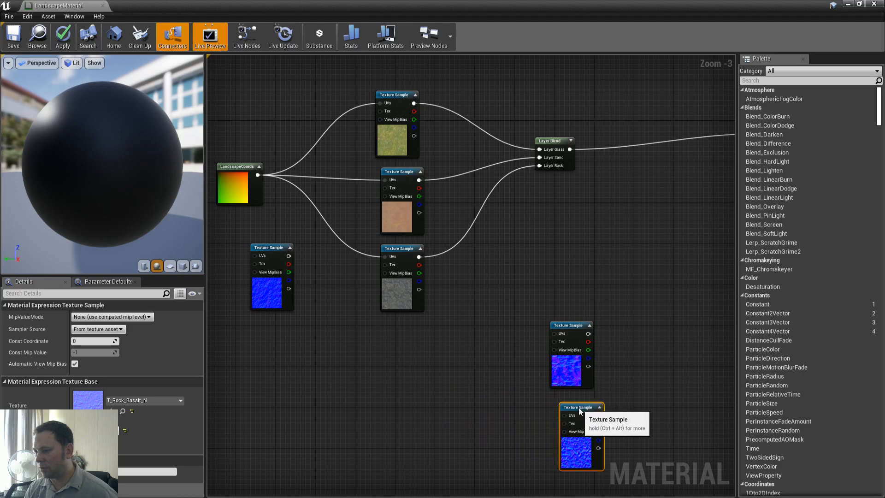
pyautogui.moveTo(270, 248); pyautogui.dragTo(584, 233)
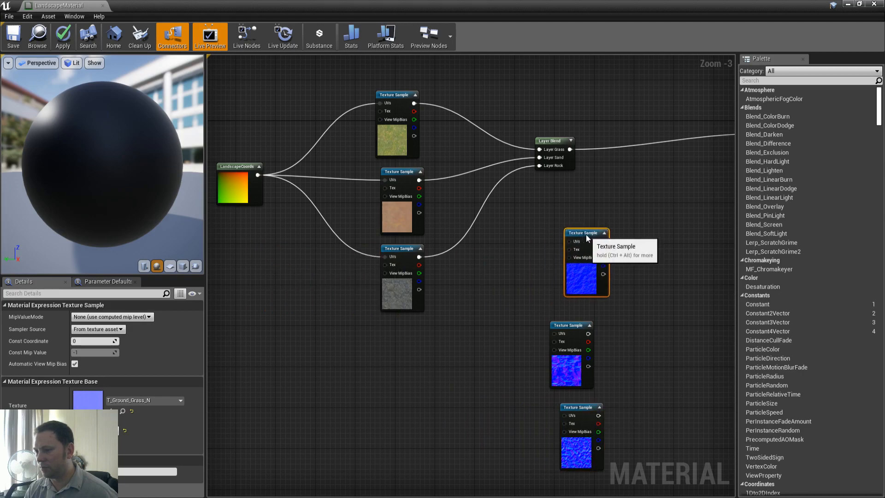
pyautogui.moveTo(526, 260); pyautogui.dragTo(385, 256, button='right')
pyautogui.moveTo(455, 227); pyautogui.dragTo(435, 237)
pyautogui.moveTo(500, 274); pyautogui.dragTo(589, 243, button='right')
pyautogui.moveTo(530, 291); pyautogui.dragTo(526, 291)
pyautogui.moveTo(529, 375); pyautogui.dragTo(509, 376)
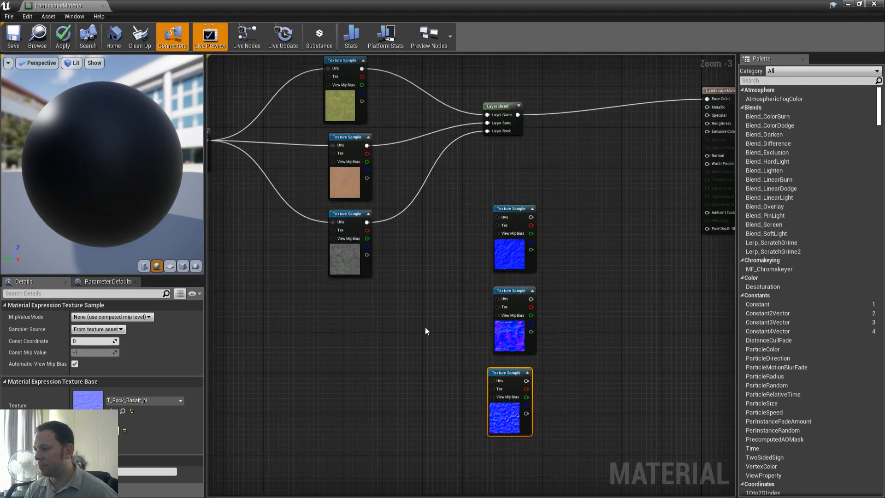
# - Connect the LandscapeCoords output to the UVs inputs of the grass, sandstone and basalt normal map samples
pyautogui.moveTo(330, 254); pyautogui.dragTo(415, 273, button='right')
pyautogui.moveTo(291, 160); pyautogui.dragTo(589, 239)
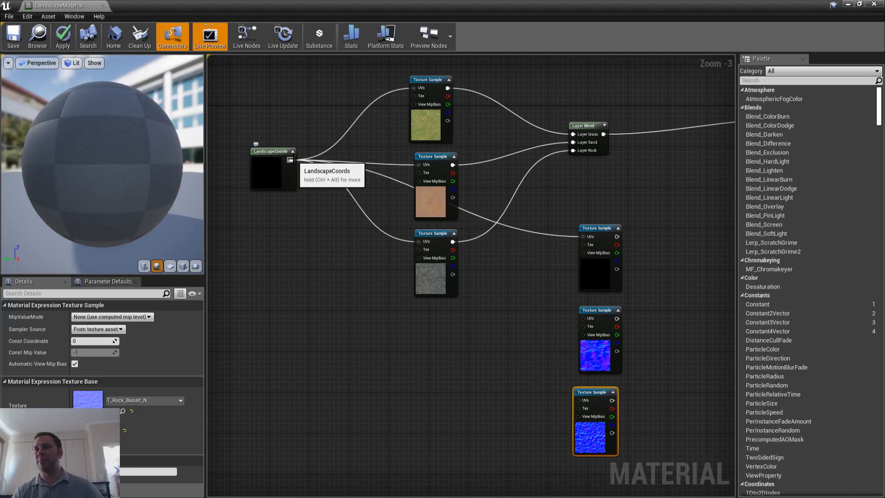
pyautogui.moveTo(291, 160); pyautogui.dragTo(585, 319)
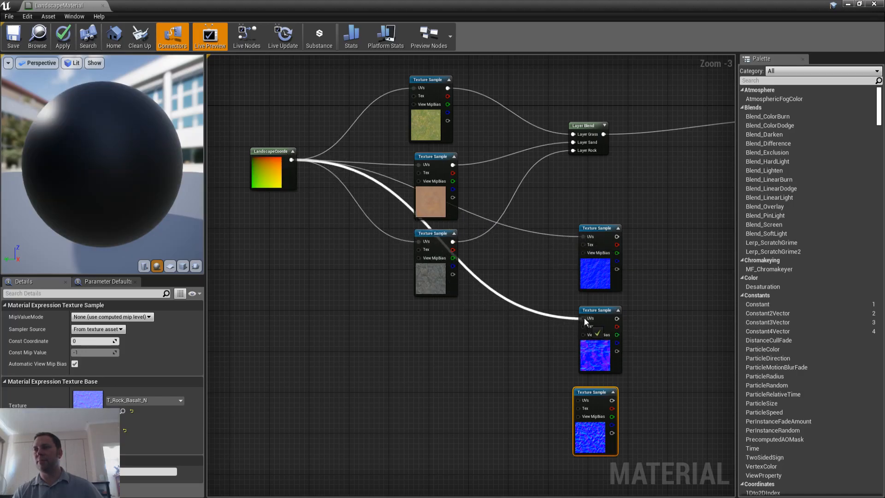
pyautogui.moveTo(292, 160); pyautogui.dragTo(580, 402)
# - Duplicate the Layer Blend node and place the copy between the normal map samples and the LandscapeMaterial node
pyautogui.moveTo(590, 123); pyautogui.dragTo(332, 148, button='right')
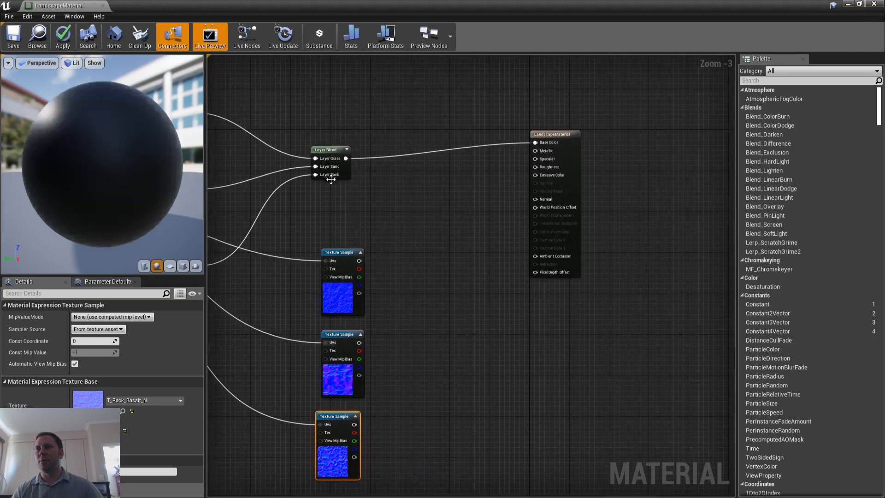
pyautogui.click(332, 147)
pyautogui.hotkey('ctrl', 'w')
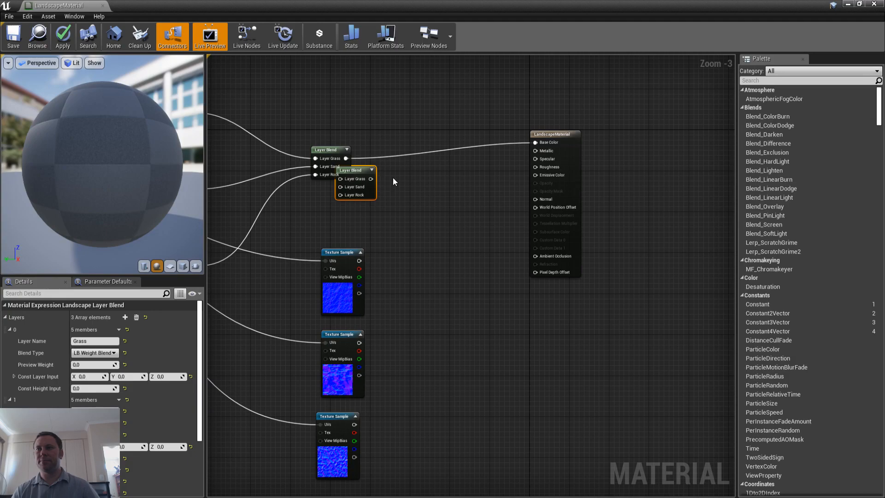
pyautogui.moveTo(362, 170); pyautogui.dragTo(454, 285)
# - Wire the grass, sandstone and basalt normal samples into the copied blend's Layer Grass, Sand and Rock inputs, and its output into Normal
pyautogui.moveTo(359, 260); pyautogui.dragTo(429, 292)
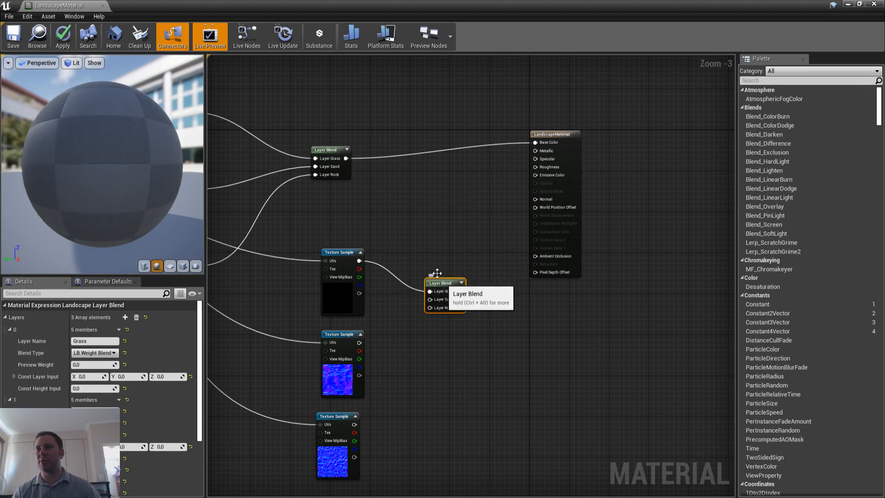
pyautogui.moveTo(359, 343); pyautogui.dragTo(430, 292)
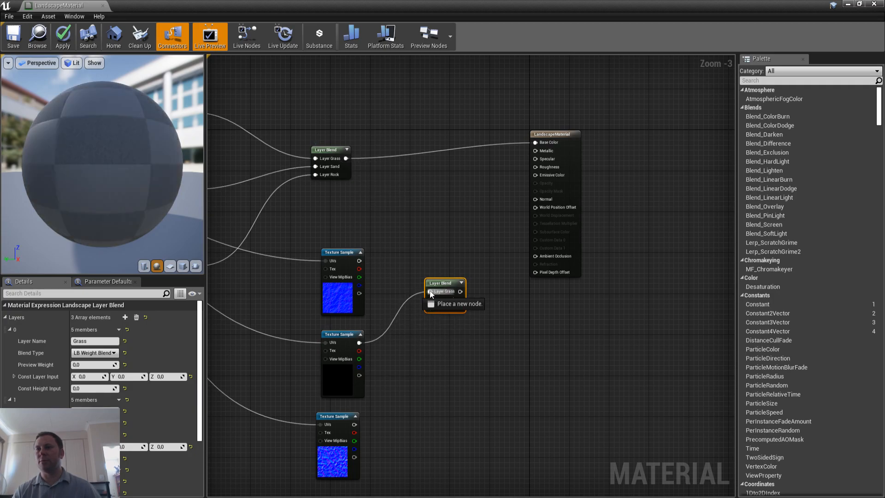
pyautogui.moveTo(359, 260); pyautogui.dragTo(359, 263)
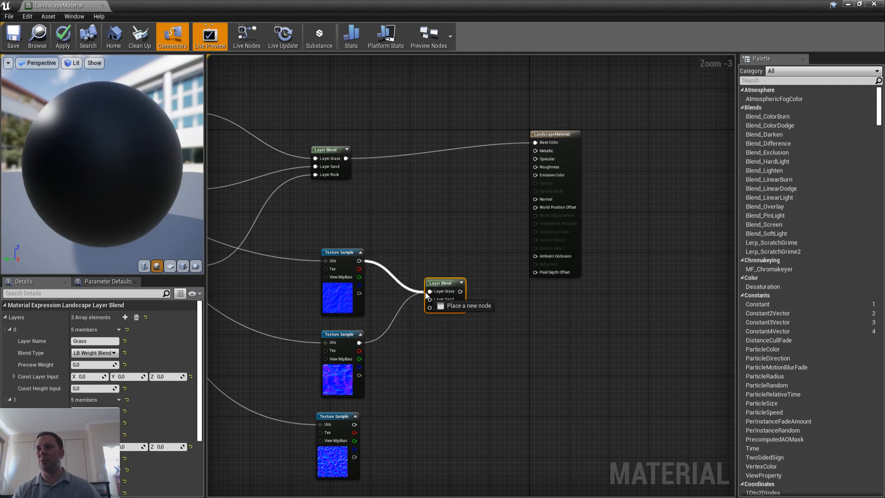
pyautogui.moveTo(425, 292); pyautogui.dragTo(430, 291)
pyautogui.moveTo(360, 342); pyautogui.dragTo(378, 335)
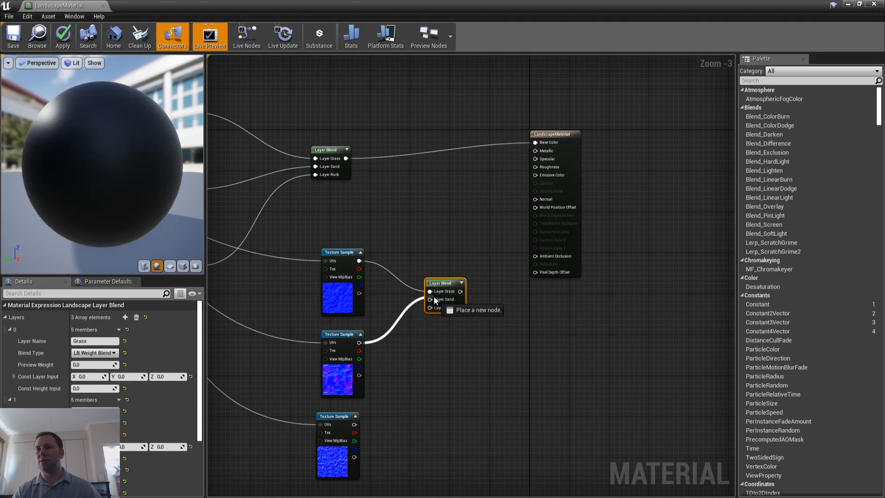
pyautogui.moveTo(436, 299); pyautogui.dragTo(431, 300)
pyautogui.moveTo(354, 424); pyautogui.dragTo(462, 294)
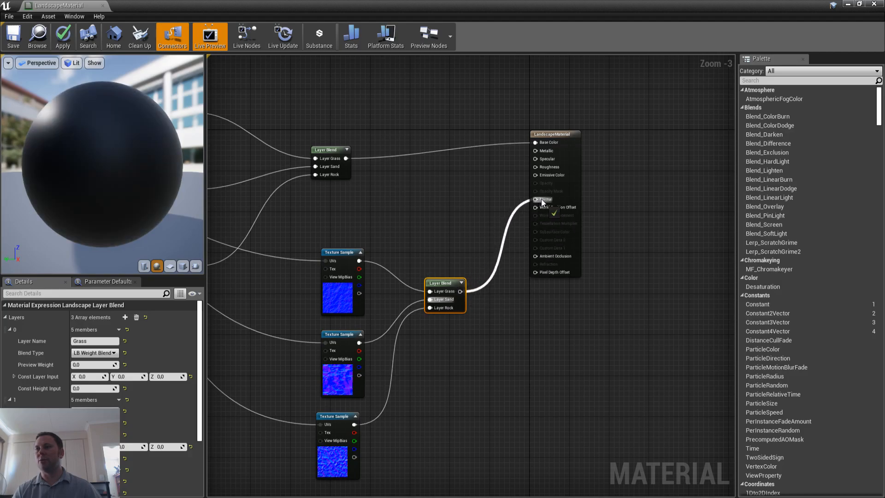
pyautogui.moveTo(541, 200); pyautogui.dragTo(541, 199)
pyautogui.click(379, 207)
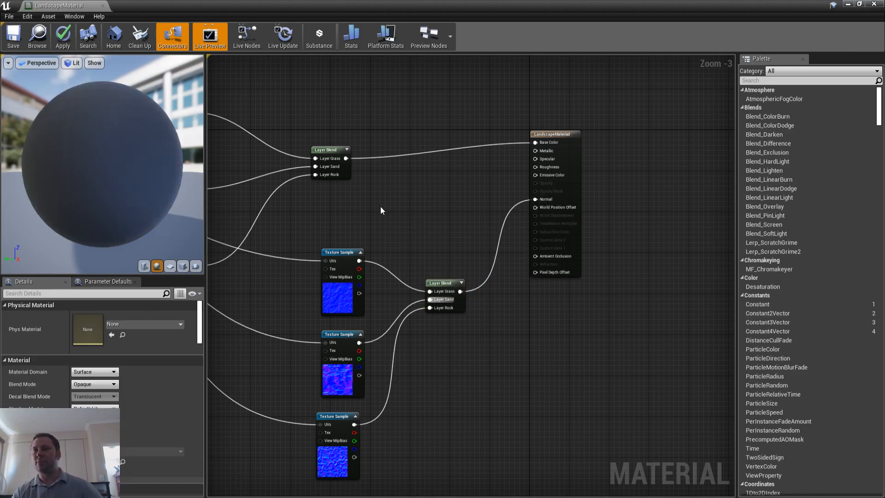
# - Move the three normal map samples and their Layer Blend node together below the color texture samples
pyautogui.moveTo(380, 205); pyautogui.dragTo(408, 201, button='right')
pyautogui.scroll(-2, 552, 205)
pyautogui.moveTo(408, 202); pyautogui.dragTo(510, 380)
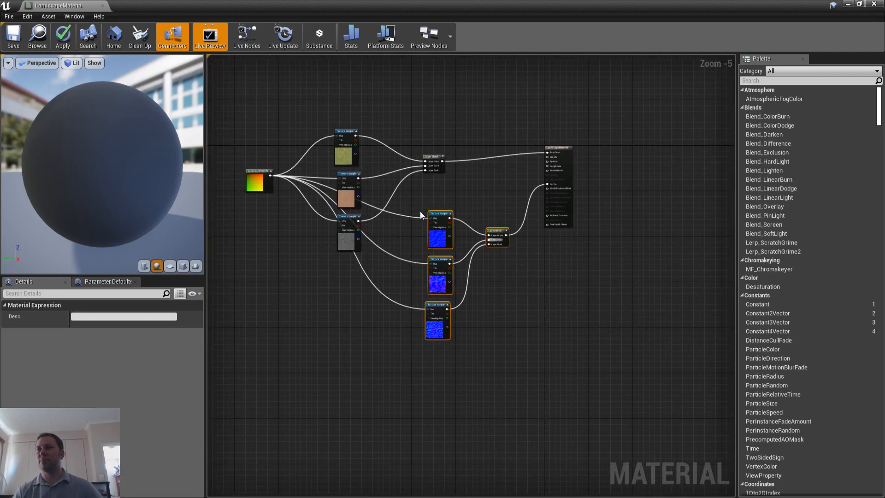
pyautogui.moveTo(441, 219); pyautogui.dragTo(358, 326)
pyautogui.click(450, 247)
# - Add a ScalarParameter named Metallic and connect it to the material's Metallic and Roughness inputs
pyautogui.moveTo(451, 245); pyautogui.dragTo(366, 272, button='right')
pyautogui.scroll(2, 365, 266)
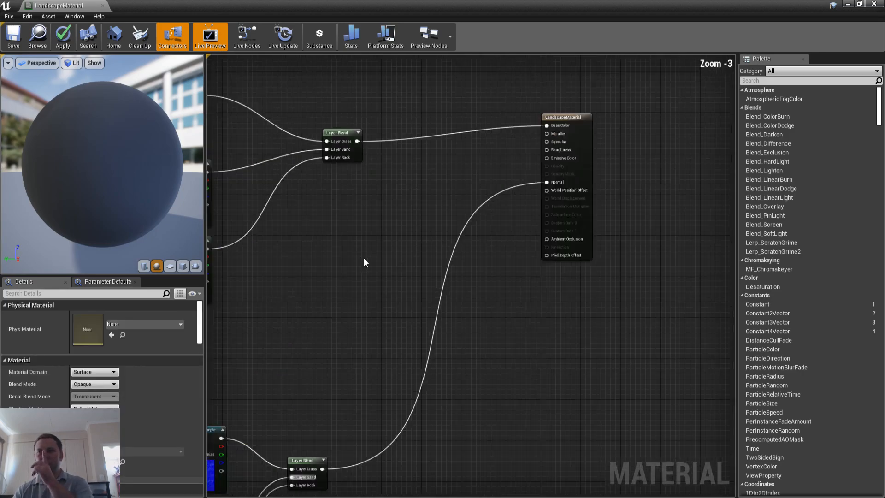
pyautogui.moveTo(352, 233); pyautogui.dragTo(479, 278, button='right')
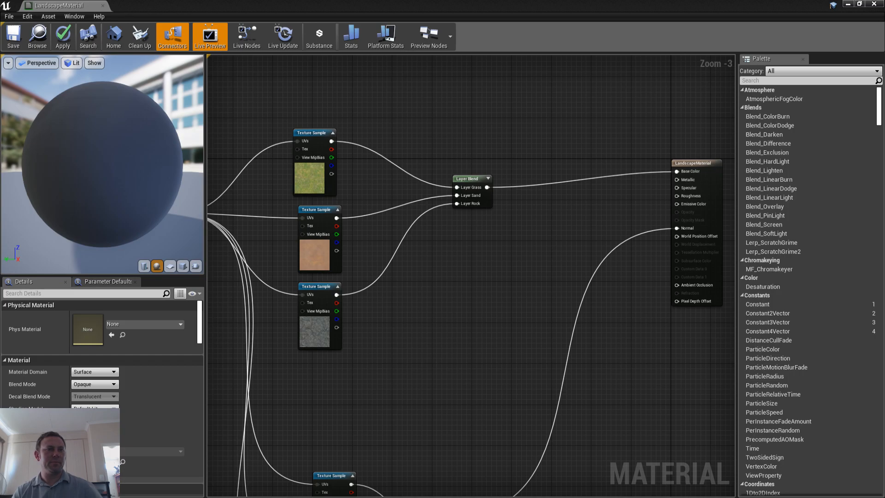
pyautogui.moveTo(499, 220); pyautogui.dragTo(365, 227, button='right')
pyautogui.moveTo(543, 187); pyautogui.dragTo(474, 207)
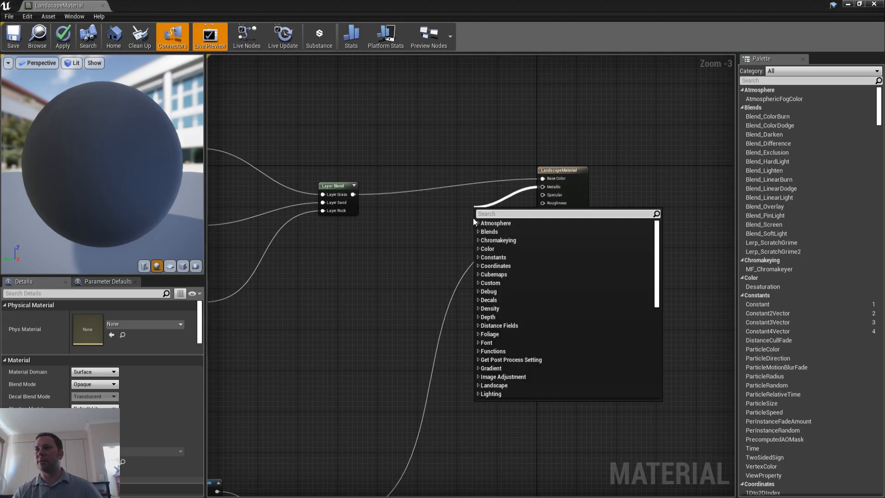
pyautogui.write('scal')
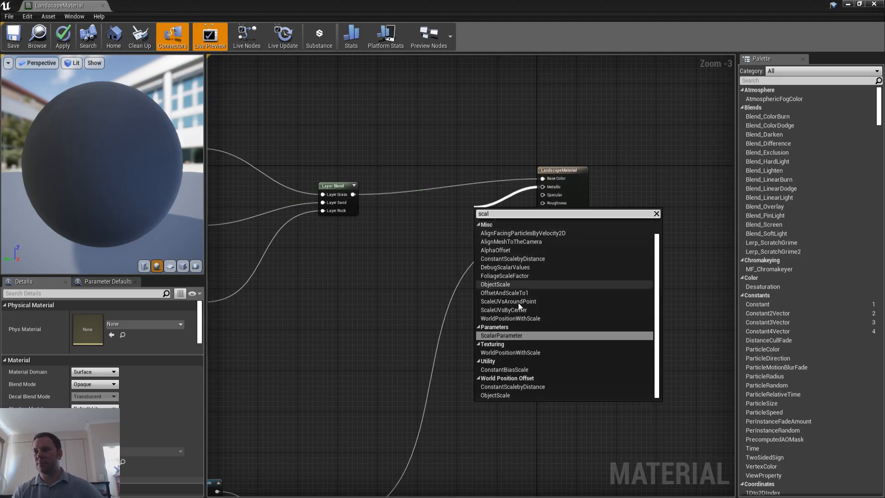
pyautogui.click(513, 335)
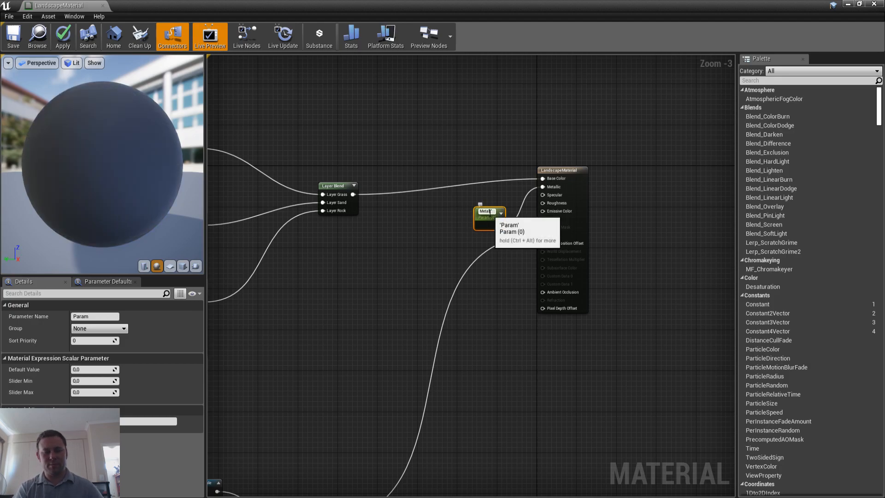
pyautogui.press('Return')
pyautogui.moveTo(491, 211); pyautogui.dragTo(544, 203)
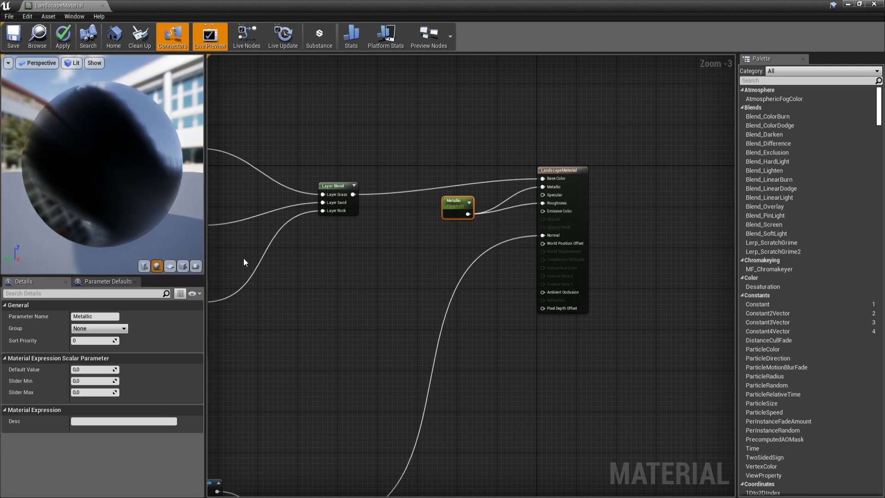
# - Save LandscapeMaterial, closing its editor, and inspect the landscape's surface from different angles in the level viewport
pyautogui.doubleClick(291, 5)
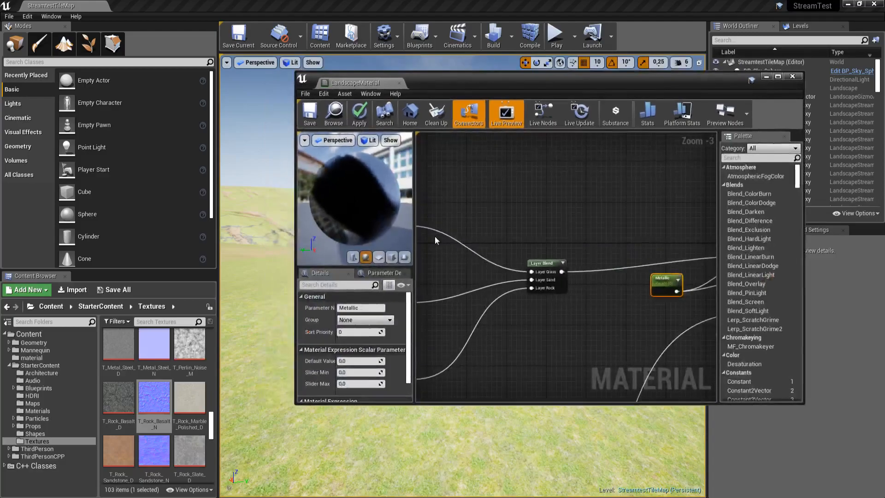
pyautogui.click(316, 115)
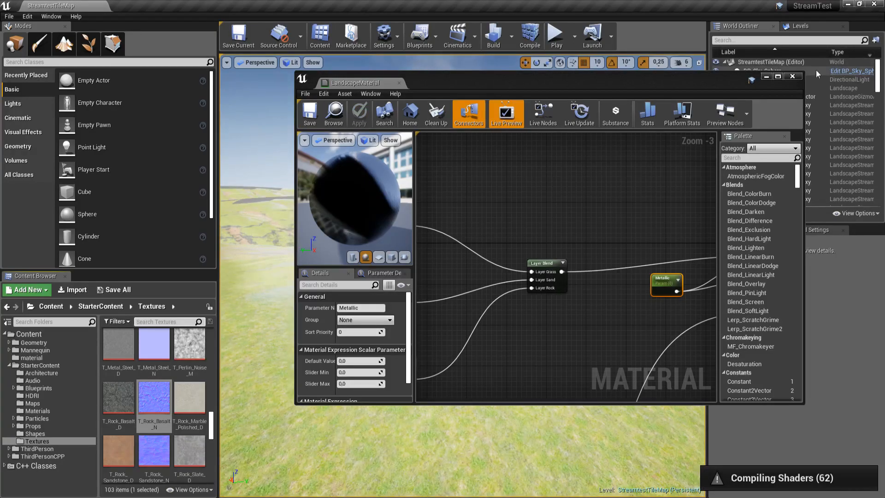
pyautogui.click(792, 77)
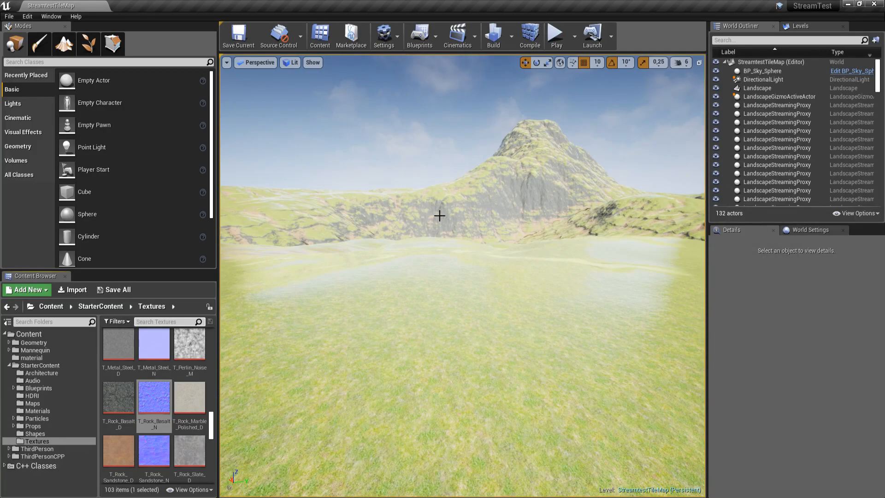
pyautogui.scroll(5, 435, 217)
pyautogui.moveTo(351, 182); pyautogui.dragTo(629, 168, button='right')
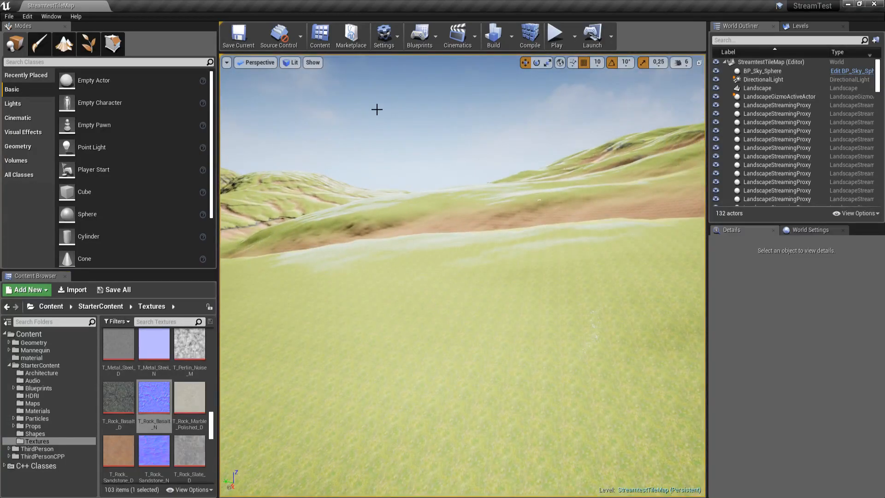
pyautogui.moveTo(336, 131); pyautogui.dragTo(461, 186, button='right')
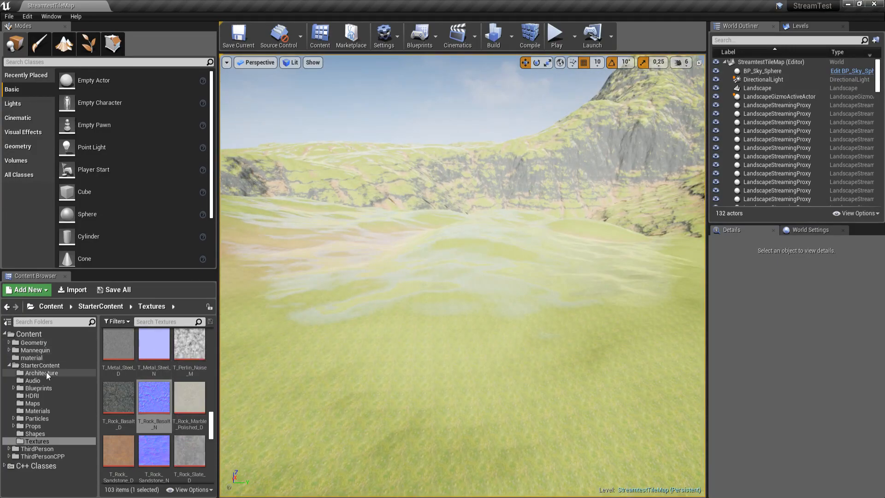
# - Reopen LandscapeMaterial from the material folder in a maximized editor window
pyautogui.click(47, 358)
pyautogui.click(156, 353)
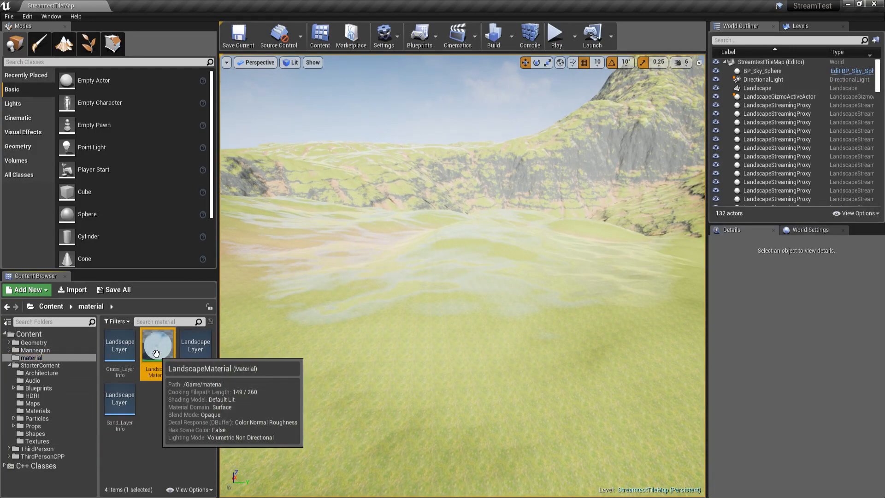
pyautogui.doubleClick(156, 353)
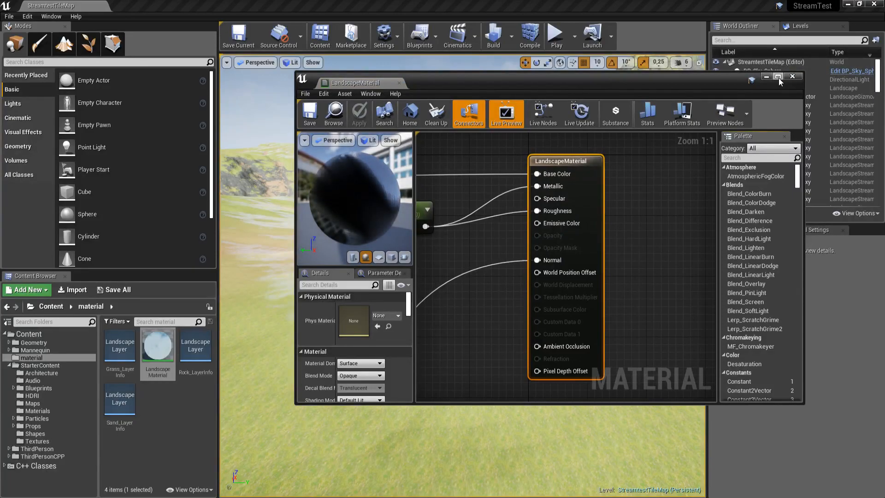
pyautogui.click(779, 76)
# - Move the Metallic parameter's Roughness connection to the Specular input and save the material
pyautogui.moveTo(387, 165); pyautogui.dragTo(470, 231, button='right')
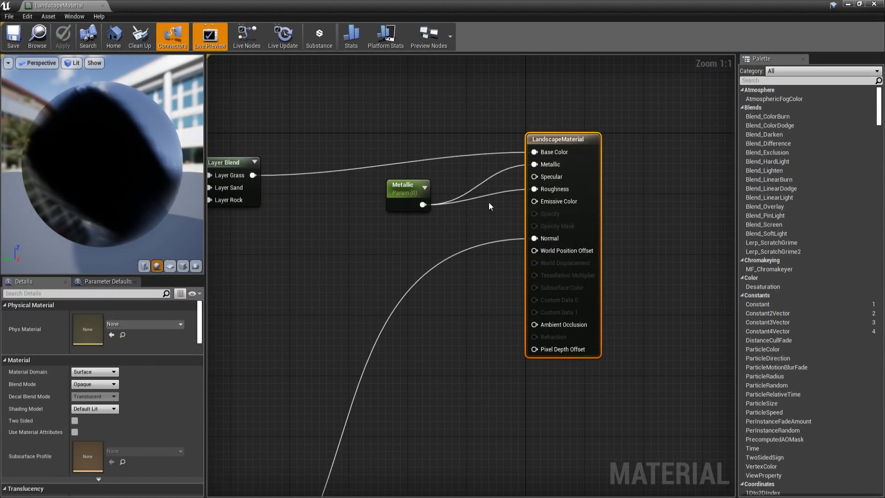
pyautogui.moveTo(423, 204); pyautogui.dragTo(535, 179)
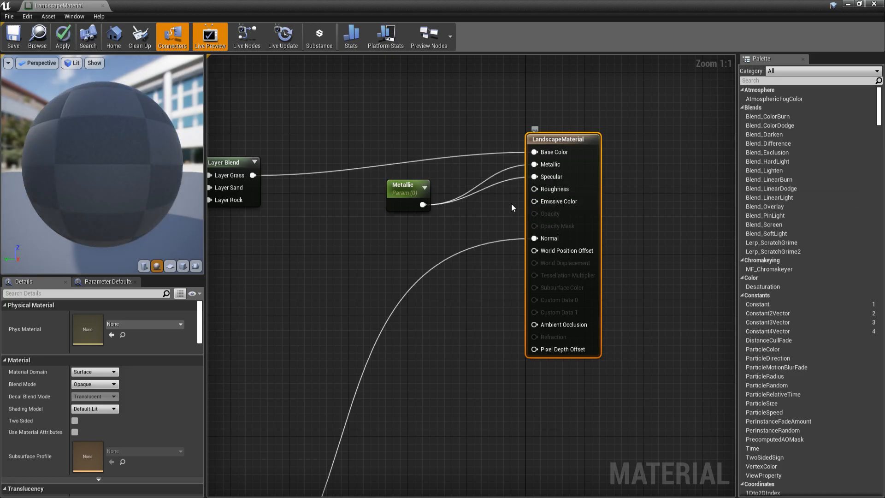
pyautogui.click(860, 4)
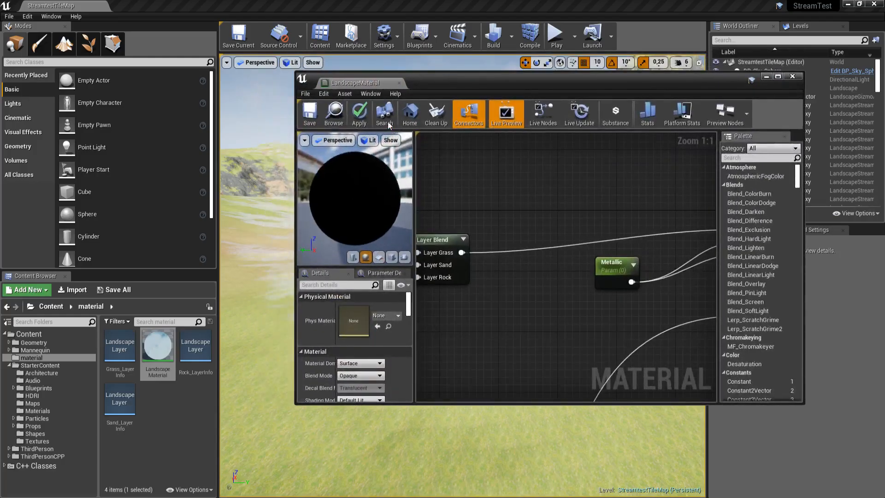
pyautogui.click(310, 114)
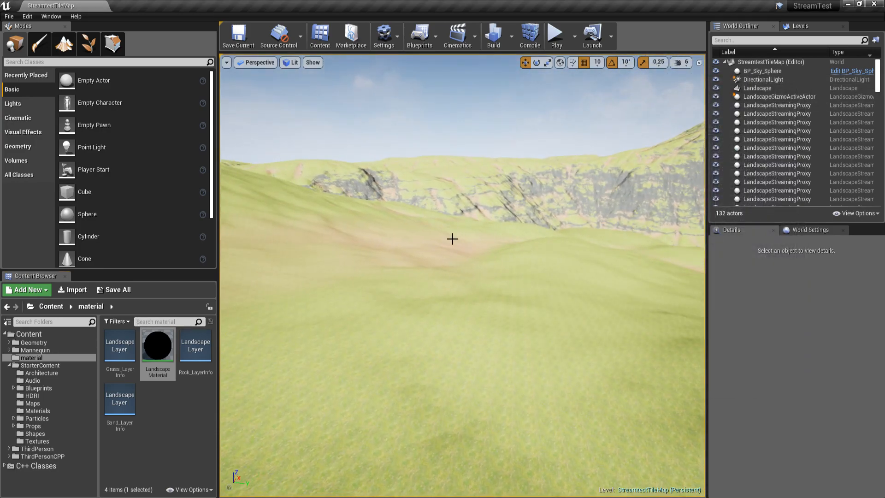
# - Examine the mountain and surrounding terrain in the level viewport, then play the level full screen to view the landscape with the character
pyautogui.moveTo(453, 239); pyautogui.dragTo(391, 233, button='right')
pyautogui.press('w')
pyautogui.press('w')
pyautogui.moveTo(480, 231)
pyautogui.mouseDown(button='right')
pyautogui.moveTo(342, 249)
pyautogui.moveTo(333, 318)
pyautogui.moveTo(350, 244)
pyautogui.moveTo(480, 221)
pyautogui.mouseUp(button='right')
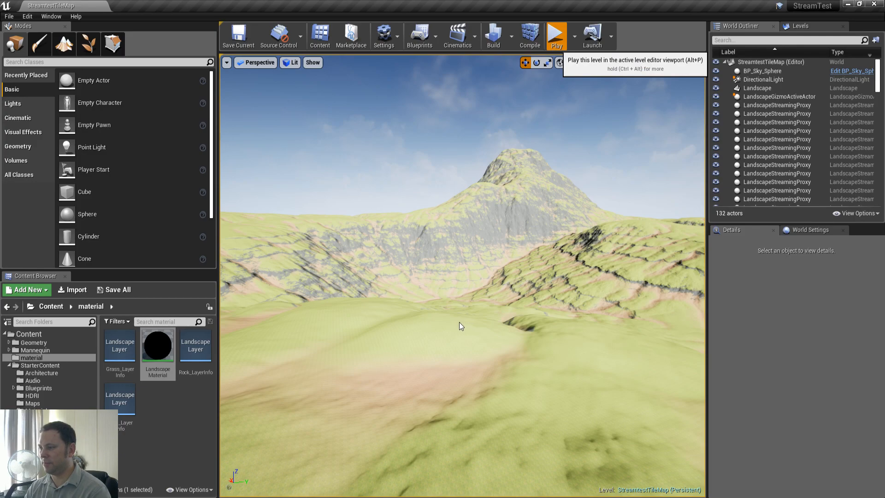
pyautogui.hotkey('alt', 'p')
pyautogui.press('F11')
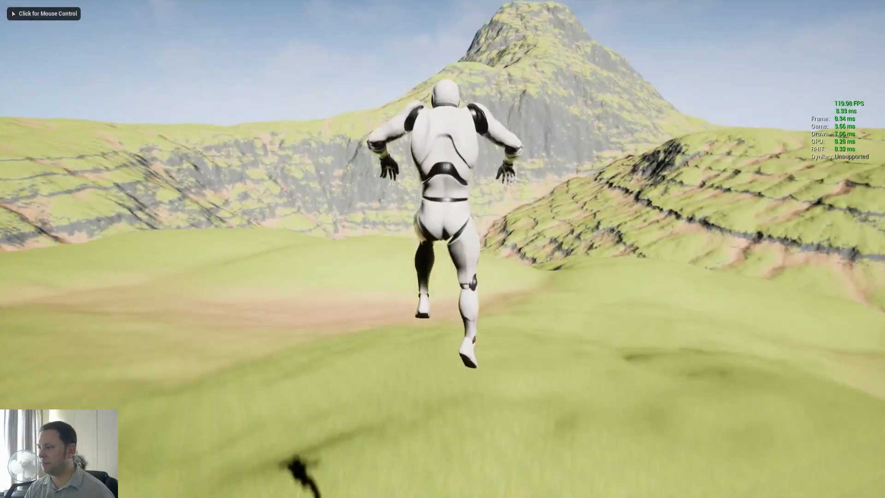
pyautogui.press('w')
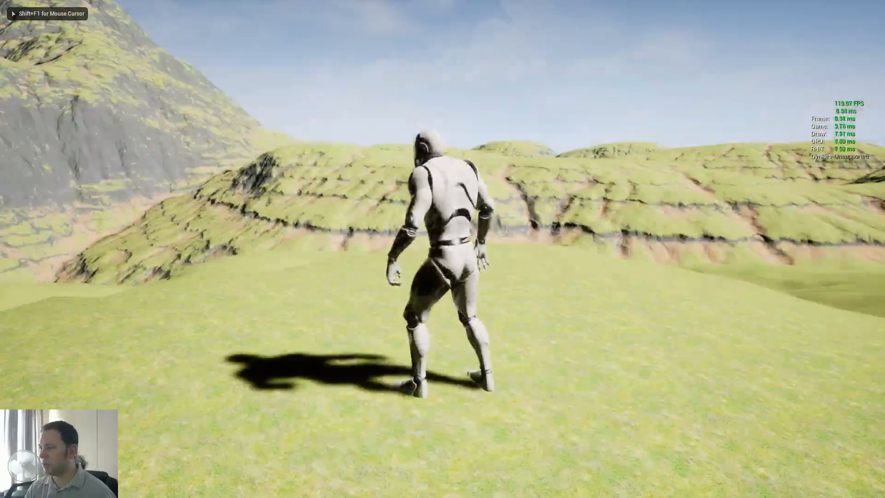
pyautogui.press('w')
pyautogui.press('Escape')
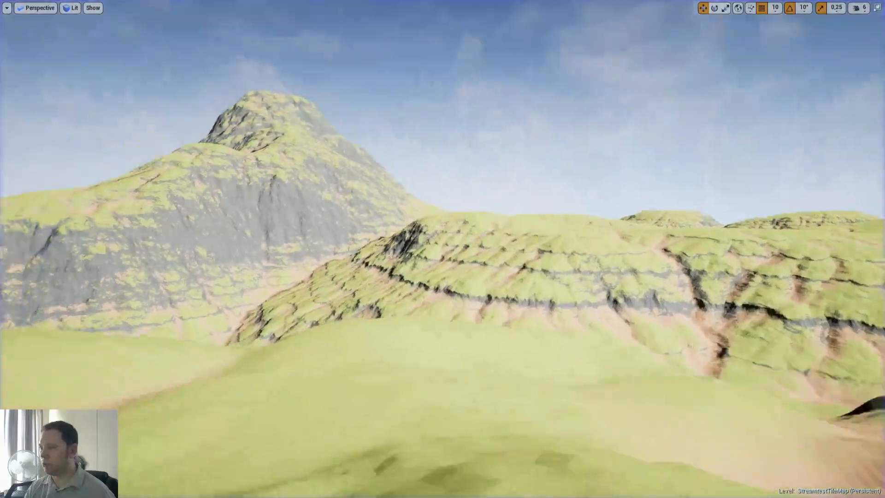
# - Play the level from a grassy hill area and examine the grass and sand surfaces while running across the landscape
pyautogui.press('w')
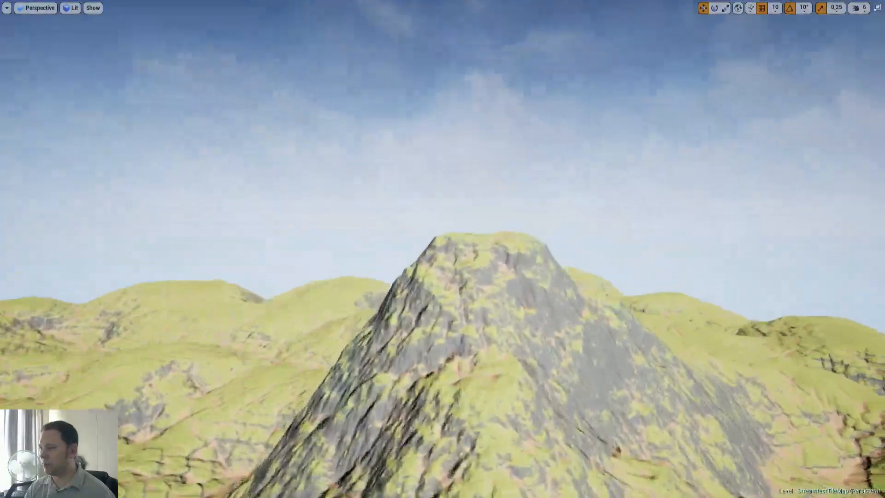
pyautogui.press('w')
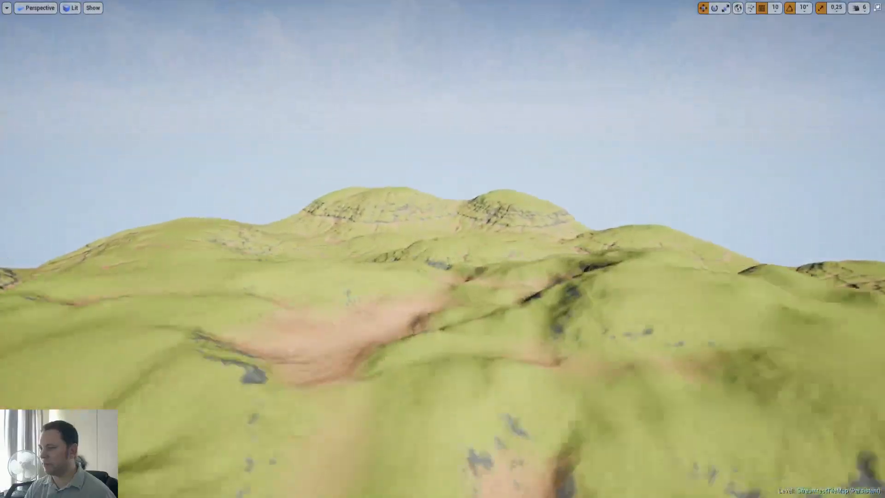
pyautogui.press('w')
pyautogui.moveTo(628, 332); pyautogui.dragTo(457, 318, button='right')
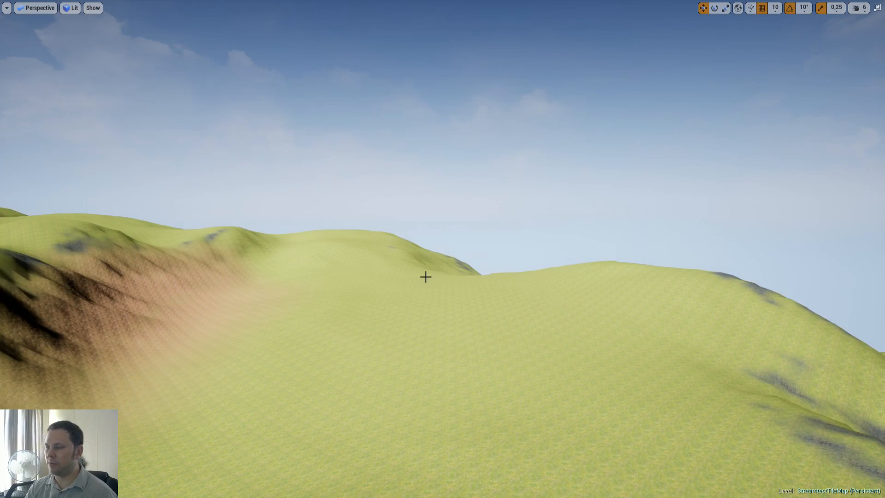
pyautogui.hotkey('alt', 'p')
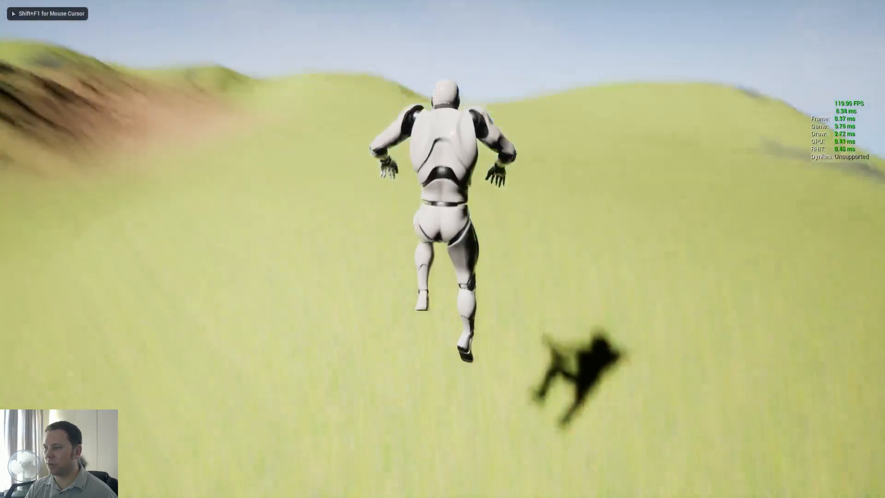
pyautogui.press('w')
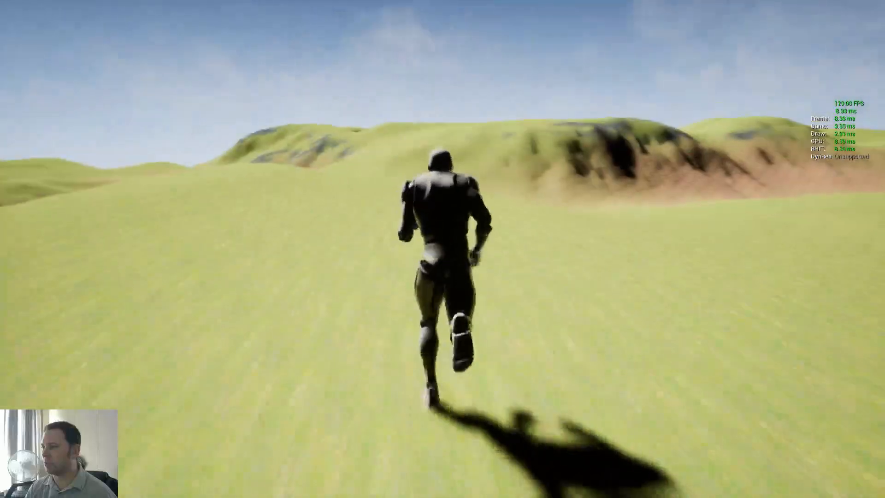
pyautogui.press('w')
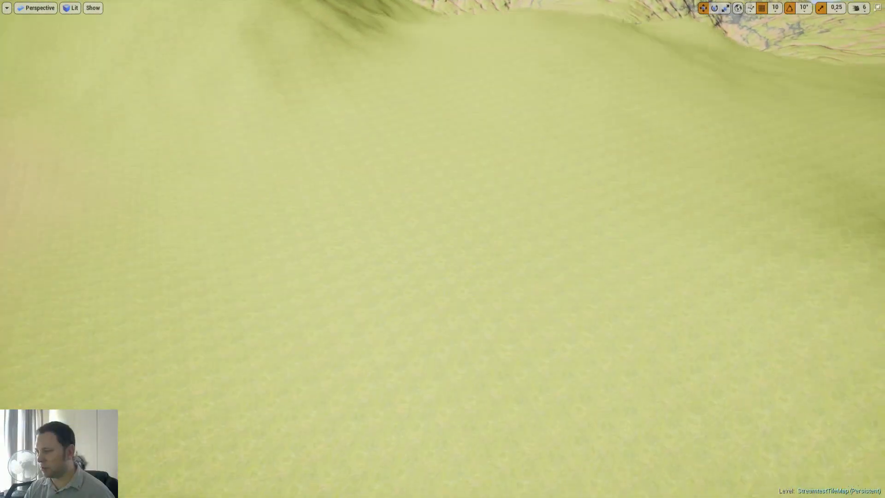
# - Examine the grass texture and its normal-map detail at ground level and from farther away
pyautogui.press('w')
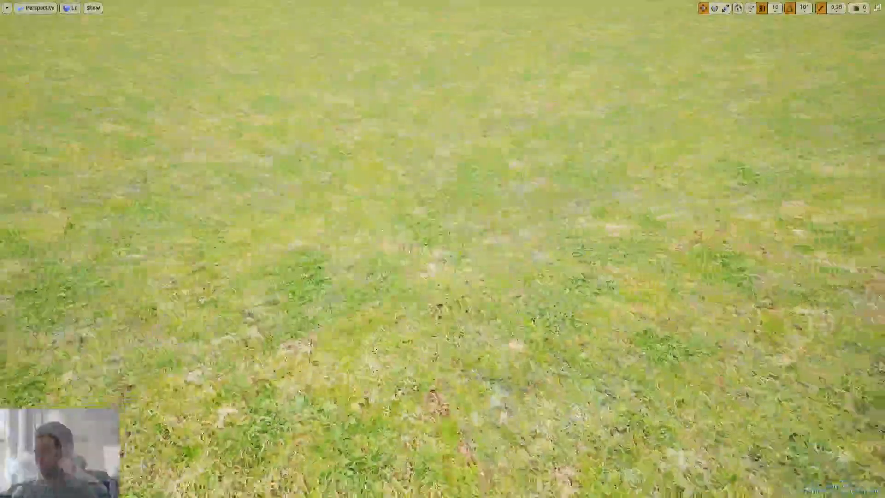
pyautogui.press('w')
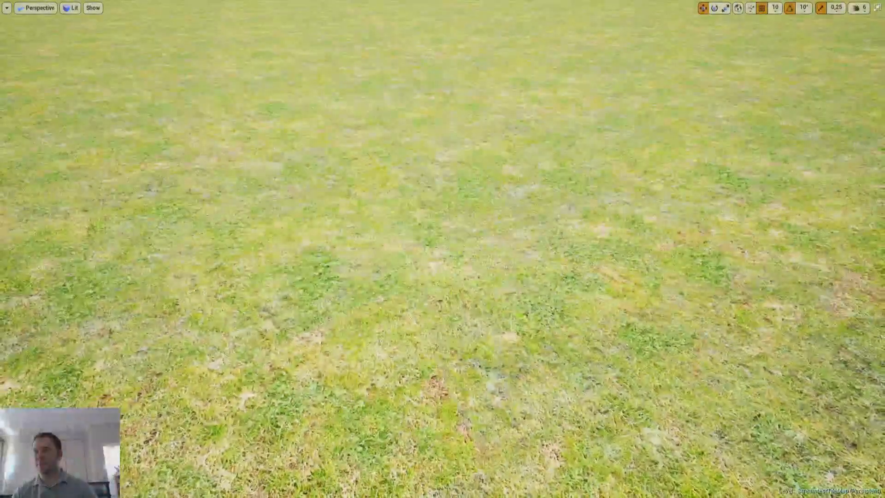
pyautogui.press('w')
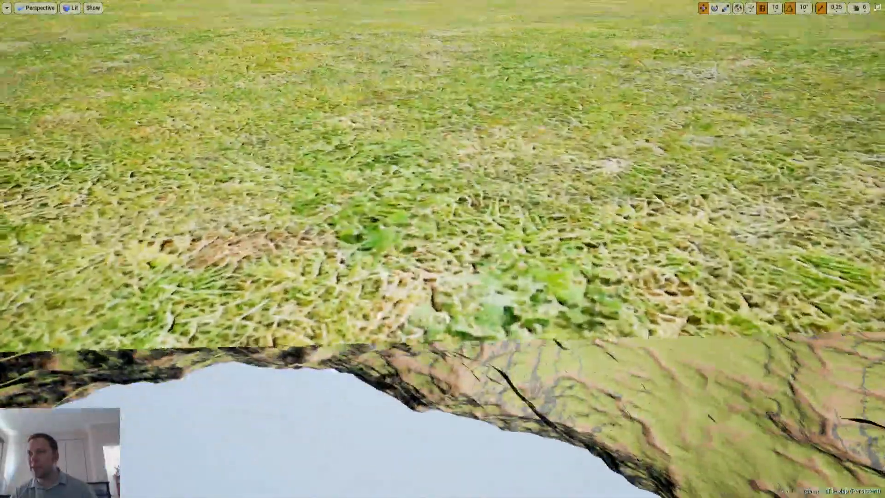
pyautogui.moveTo(443, 248); pyautogui.dragTo(438, 196, button='right')
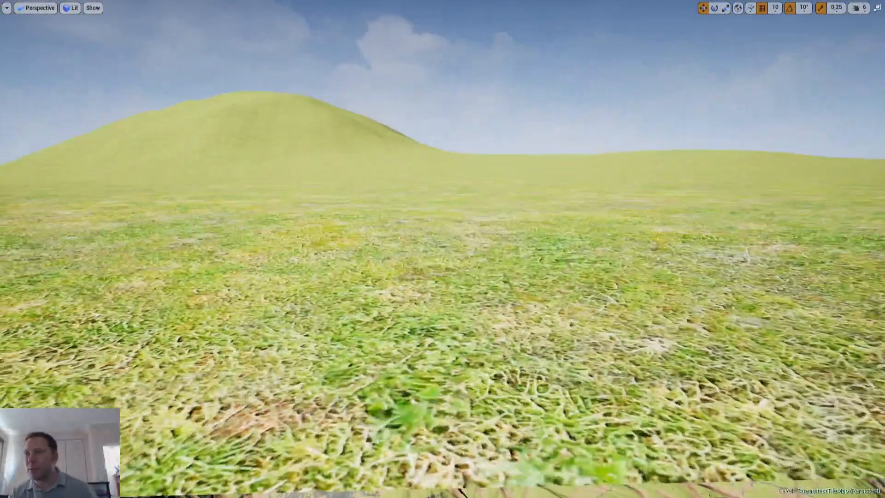
pyautogui.moveTo(442, 249); pyautogui.dragTo(443, 351, button='right')
pyautogui.press('e')
pyautogui.press('w')
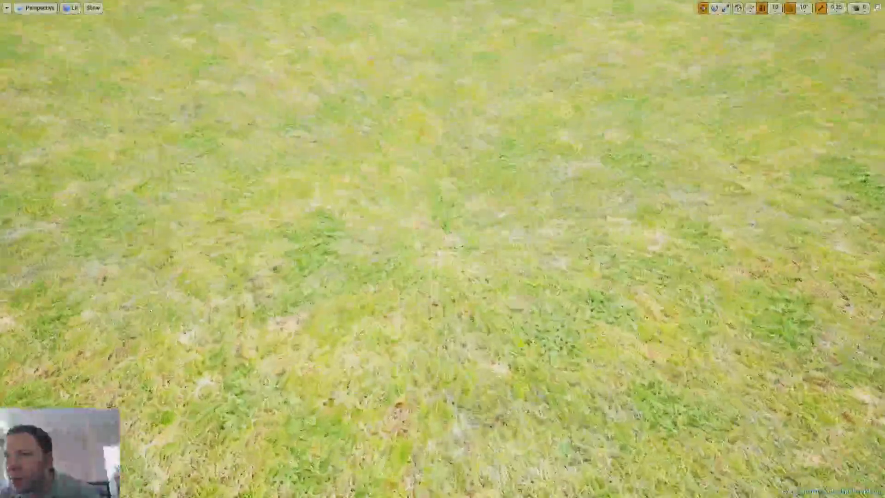
pyautogui.press('s')
pyautogui.moveTo(399, 187); pyautogui.dragTo(408, 143, button='right')
pyautogui.press('w')
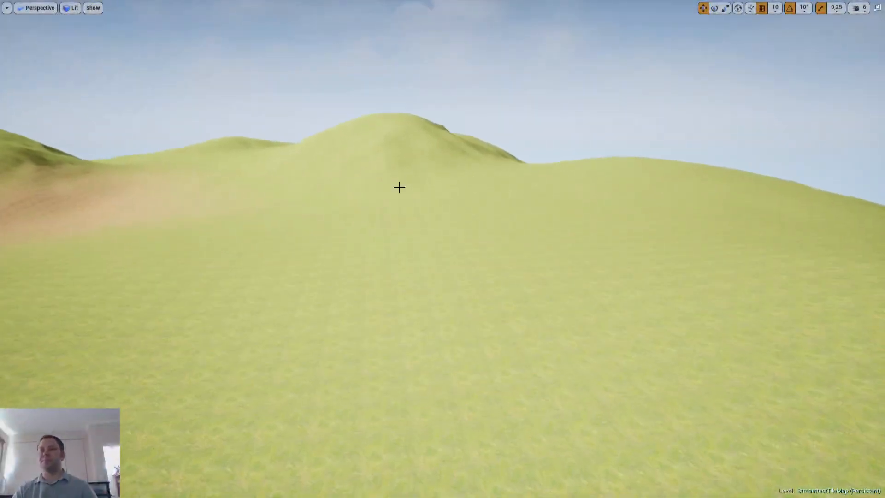
# - Set the Mapping Scale of the LandscapeCoords node in LandscapeMaterial to 5.0 and save the material
pyautogui.press('F11')
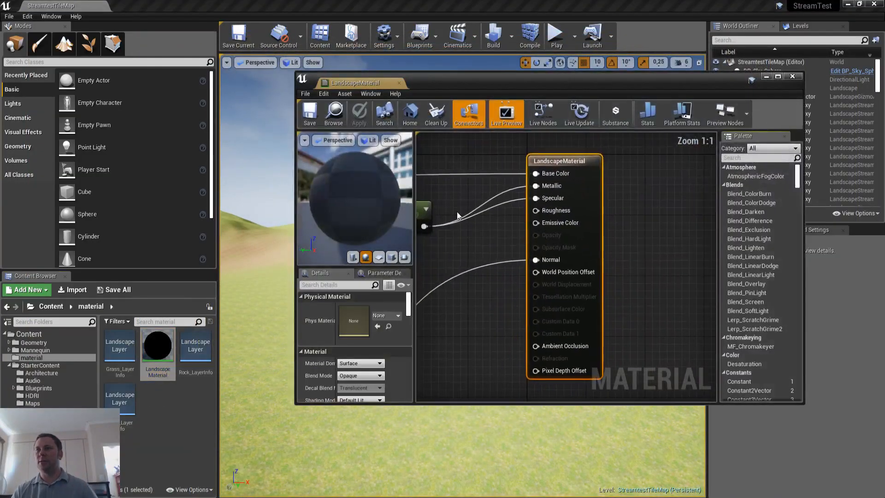
pyautogui.moveTo(458, 215); pyautogui.dragTo(704, 210, button='right')
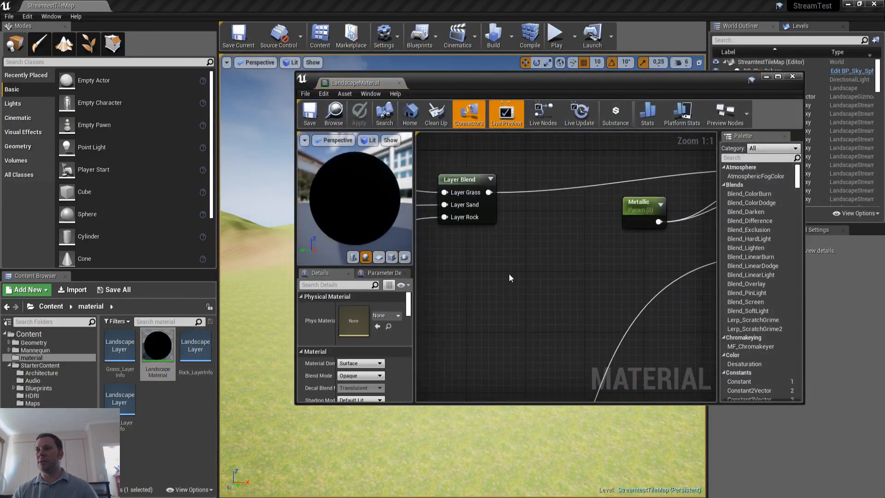
pyautogui.scroll(-3, 509, 273)
pyautogui.moveTo(420, 278); pyautogui.dragTo(602, 241, button='right')
pyautogui.moveTo(456, 188); pyautogui.dragTo(673, 219, button='right')
pyautogui.moveTo(578, 235); pyautogui.dragTo(504, 236, button='right')
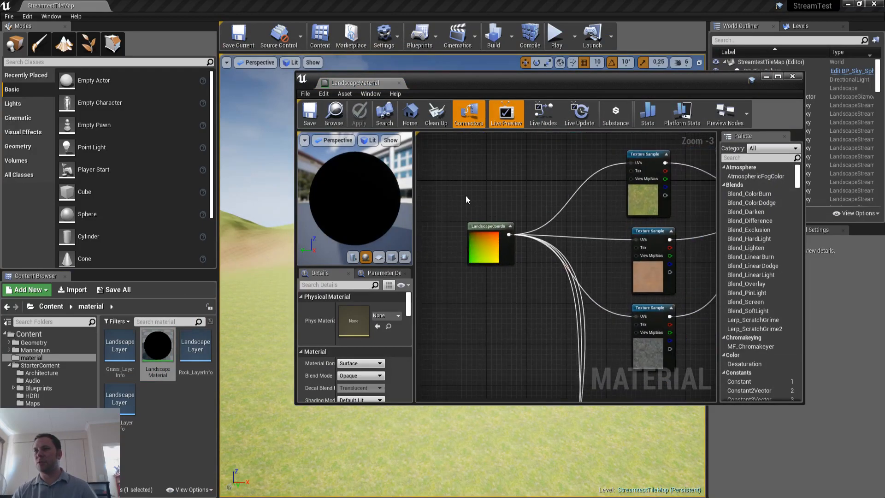
pyautogui.click(484, 226)
pyautogui.click(357, 332)
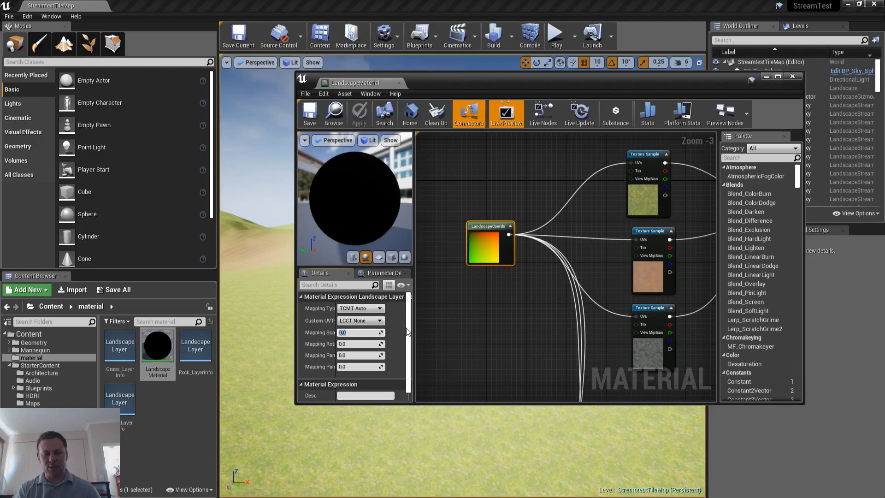
pyautogui.write('5')
pyautogui.press('Tab')
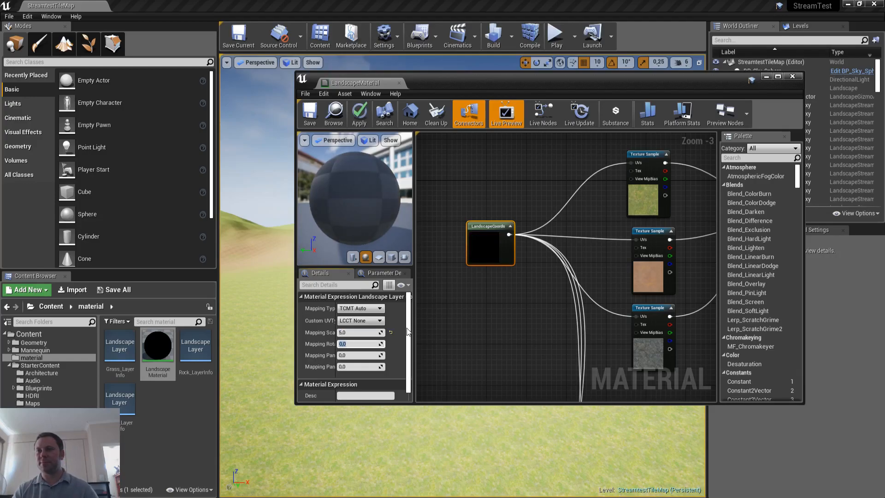
pyautogui.click(311, 113)
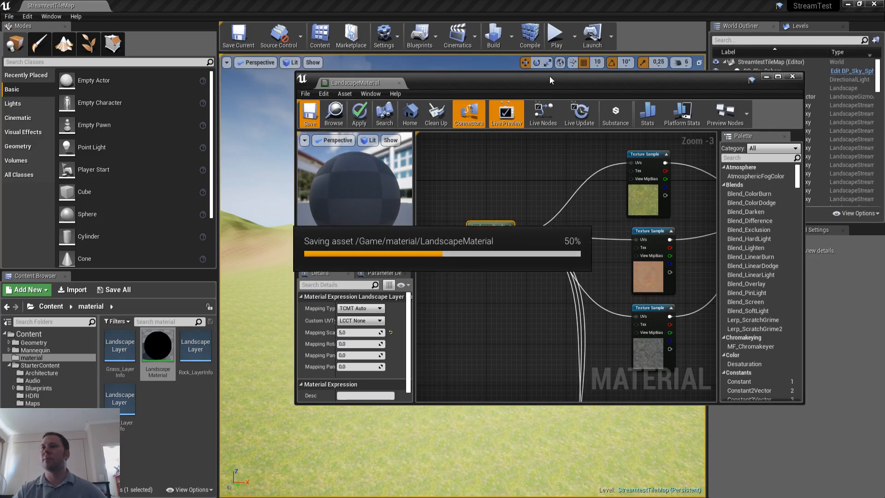
pyautogui.moveTo(555, 83); pyautogui.dragTo(0, 82)
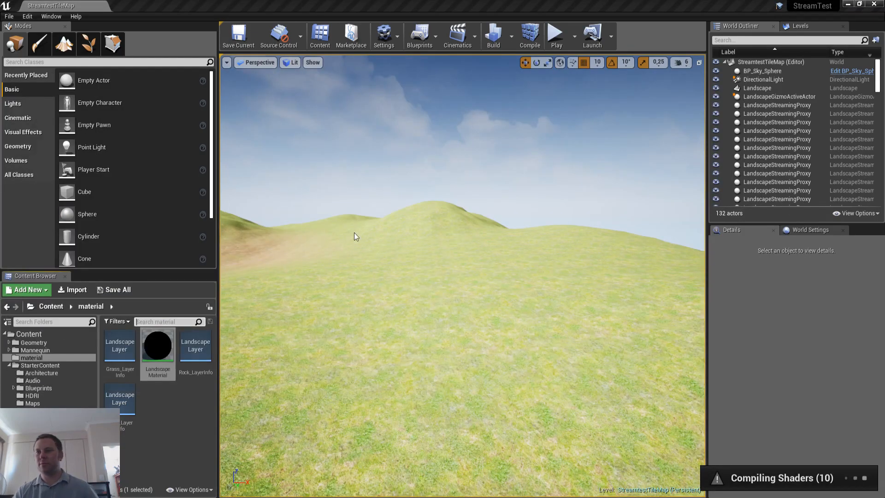
# - Inspect the rescaled grass texture up close and play the level full screen to check it beside the character
pyautogui.moveTo(330, 261); pyautogui.dragTo(253, 359, button='right')
pyautogui.press('w')
pyautogui.press('w')
pyautogui.press('w')
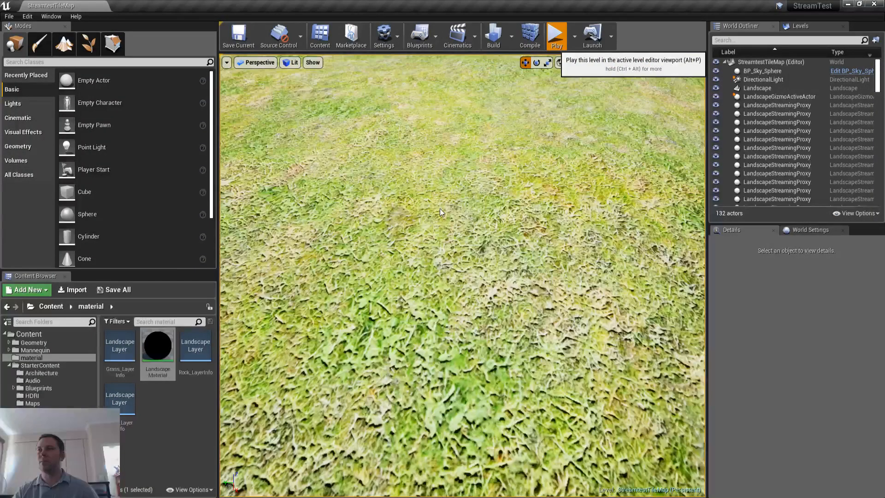
pyautogui.hotkey('alt', 'p')
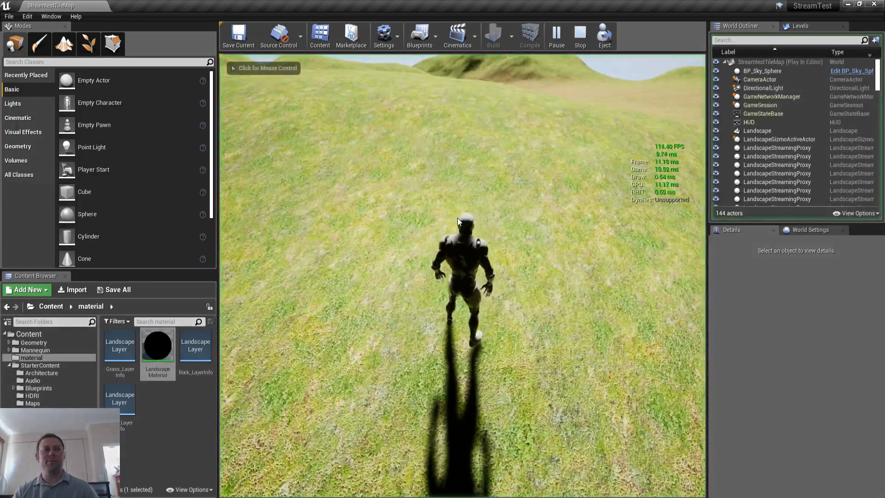
pyautogui.press('w')
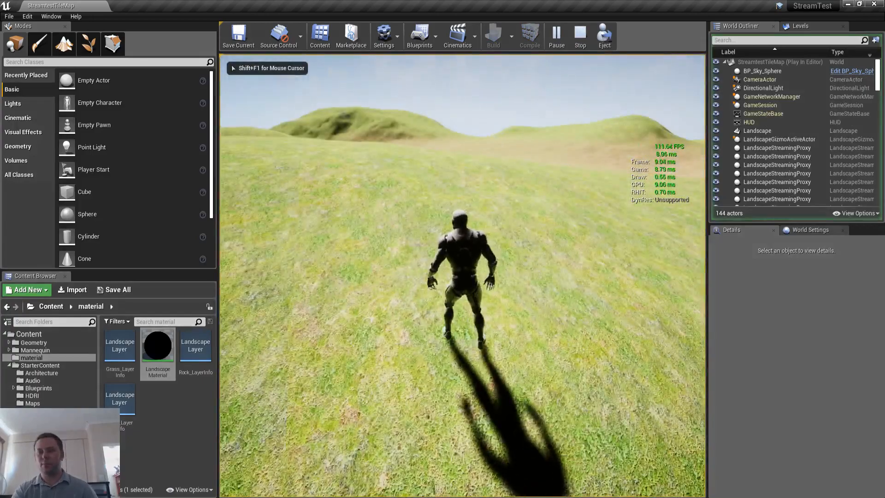
pyautogui.press('F11')
pyautogui.press('w')
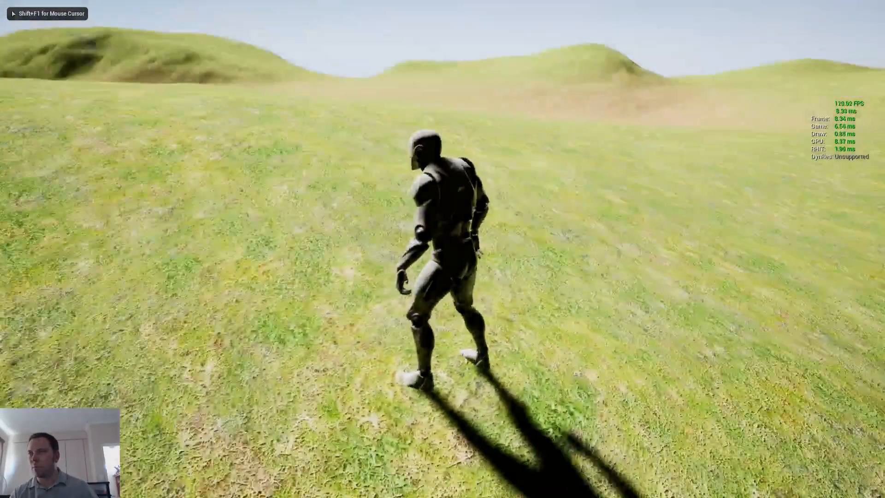
pyautogui.press('Escape')
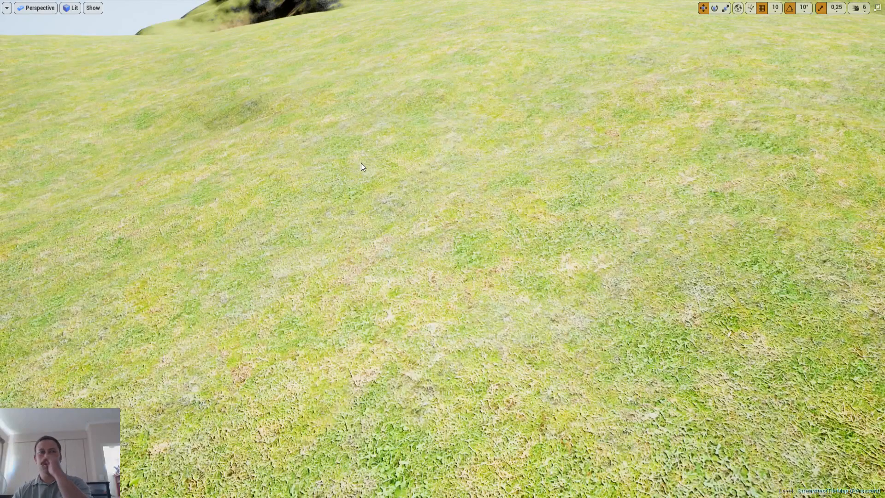
# - Save all changes and inspect the grass and rock surfaces up close across the landscape
pyautogui.hotkey('ctrl', 'shift', 's')
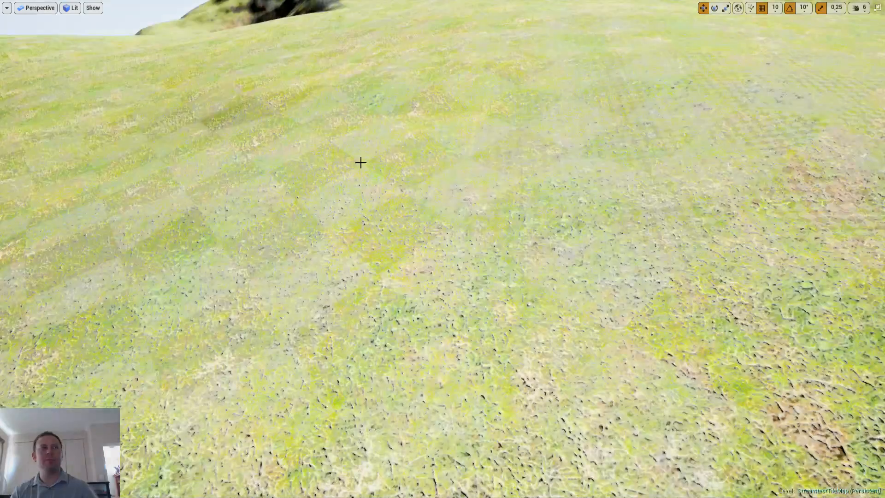
pyautogui.moveTo(359, 168); pyautogui.dragTo(186, 178, button='right')
pyautogui.press('w')
pyautogui.press('w')
pyautogui.press('w')
pyautogui.press('s')
pyautogui.press('w')
pyautogui.press('s')
pyautogui.press('w')
pyautogui.press('s')
pyautogui.press('s')
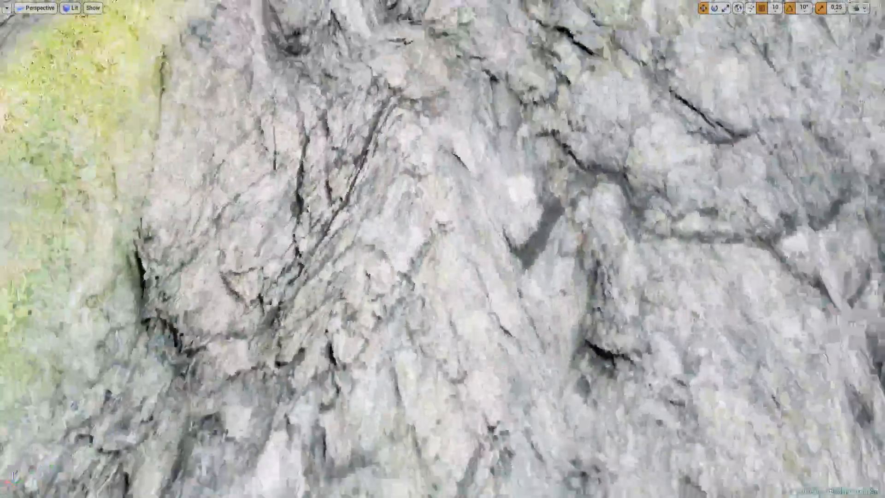
pyautogui.moveTo(443, 249); pyautogui.dragTo(345, 187, button='right')
pyautogui.press('w')
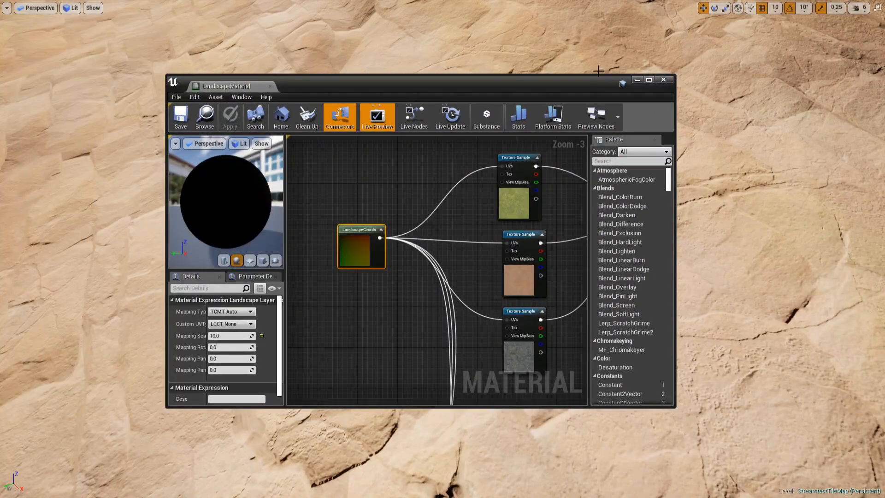
# - Exit the full-screen viewport and select the sand layer's colour Texture Sample in the LandscapeMaterial graph
pyautogui.press('F11')
pyautogui.moveTo(517, 84); pyautogui.dragTo(579, 70)
pyautogui.moveTo(534, 290); pyautogui.dragTo(332, 194, button='right')
pyautogui.scroll(-3, 502, 234)
pyautogui.moveTo(598, 357); pyautogui.dragTo(517, 321, button='right')
pyautogui.scroll(6, 517, 320)
pyautogui.moveTo(467, 247); pyautogui.dragTo(618, 356, button='right')
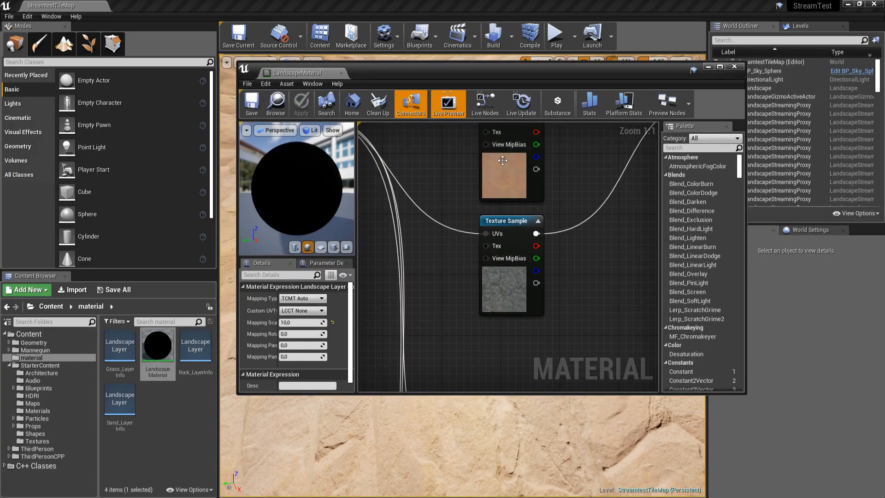
pyautogui.click(504, 164)
pyautogui.scroll(-2, 311, 368)
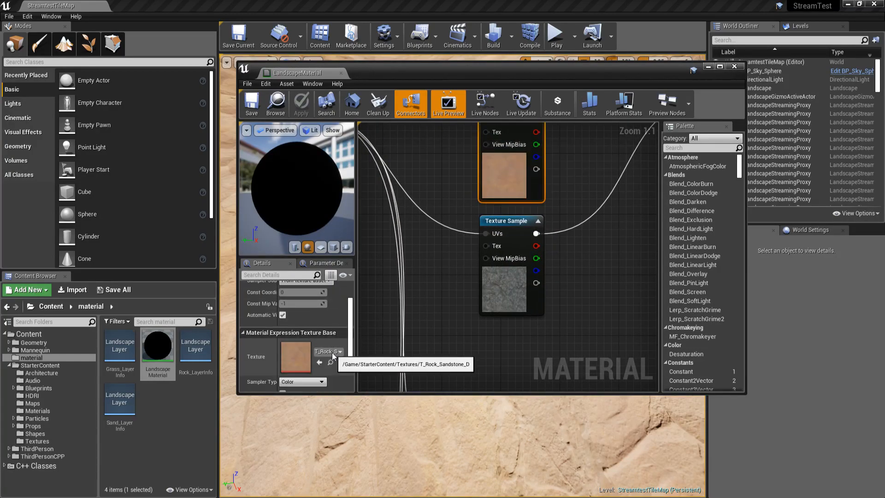
# - Set the sand layer's colour Texture Sample to the T_Ground_Gravel_D texture
pyautogui.click(332, 353)
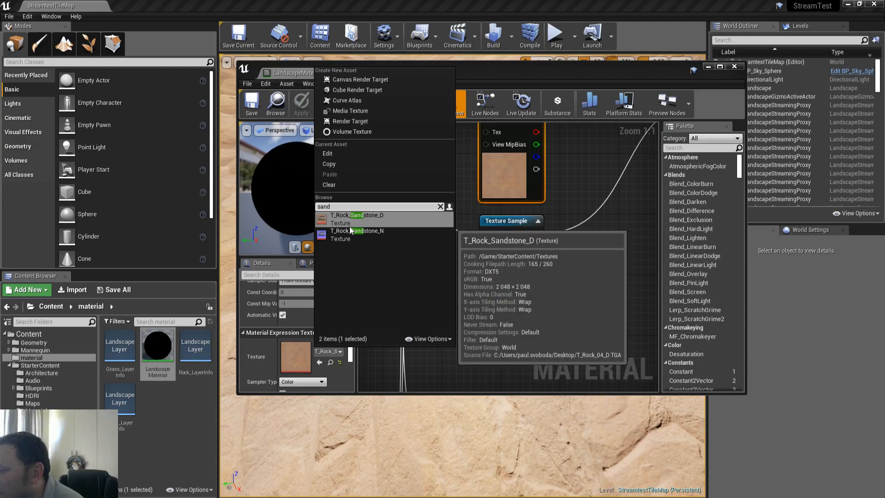
pyautogui.doubleClick(373, 206)
pyautogui.write('gfround')
pyautogui.doubleClick(373, 206)
pyautogui.write('ground')
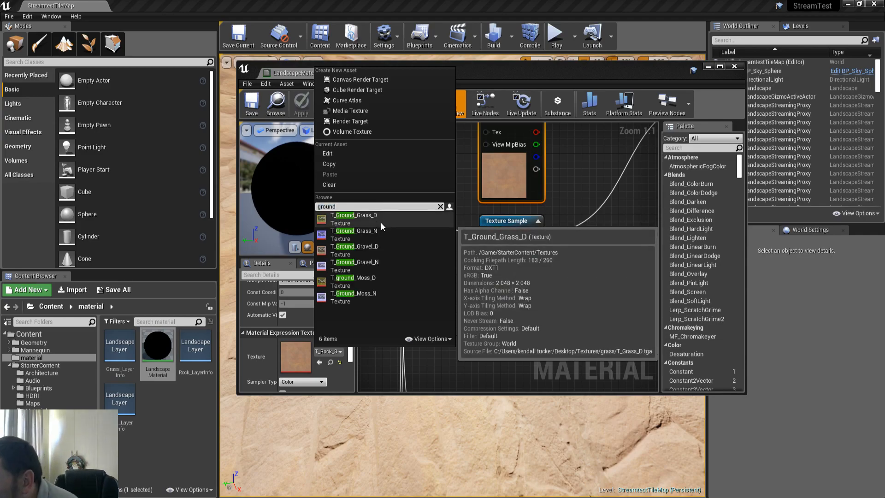
pyautogui.click(385, 249)
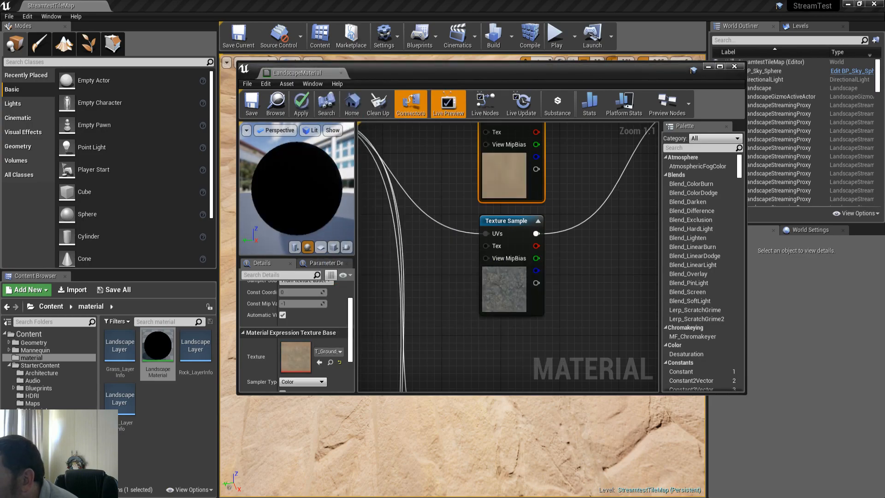
# - Set the sand layer's normal Texture Sample to T_Ground_Gravel_N and save the material
pyautogui.moveTo(615, 183); pyautogui.dragTo(479, 151, button='right')
pyautogui.moveTo(568, 239); pyautogui.dragTo(383, 223, button='right')
pyautogui.moveTo(553, 199); pyautogui.dragTo(358, 196, button='right')
pyautogui.scroll(-2, 513, 240)
pyautogui.moveTo(521, 236); pyautogui.dragTo(582, 250, button='right')
pyautogui.scroll(-1, 461, 319)
pyautogui.scroll(-1, 436, 320)
pyautogui.moveTo(433, 361); pyautogui.dragTo(561, 198, button='right')
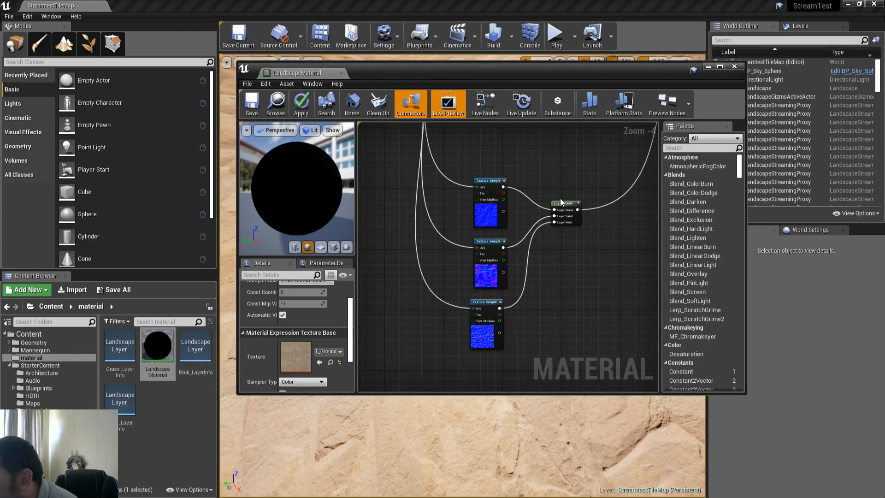
pyautogui.scroll(1, 561, 200)
pyautogui.click(458, 296)
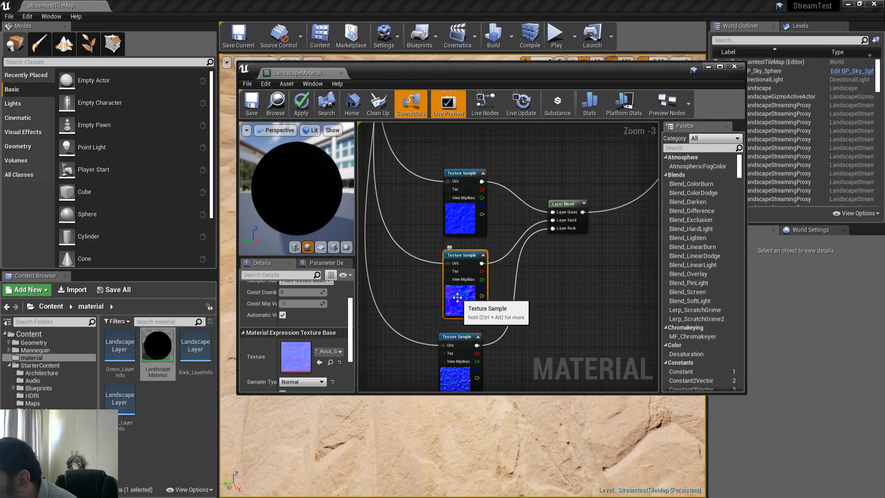
pyautogui.click(330, 352)
pyautogui.write('graverkl')
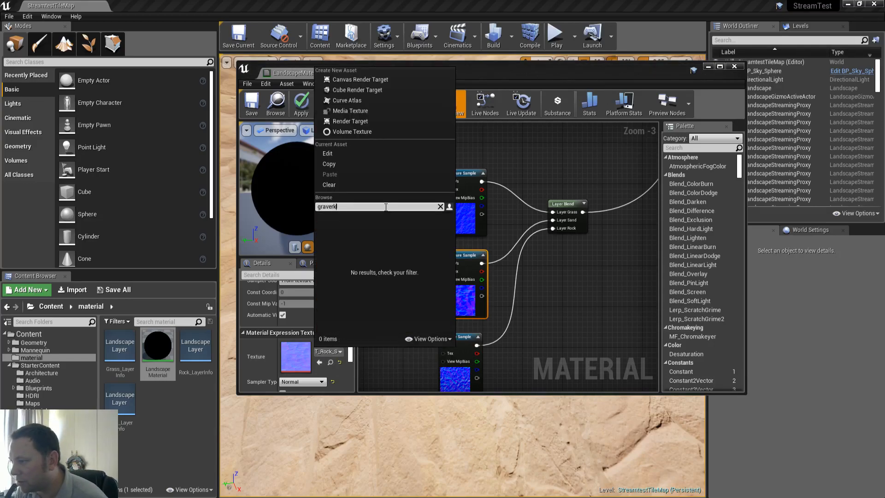
pyautogui.press('BackSpace')
pyautogui.write('l')
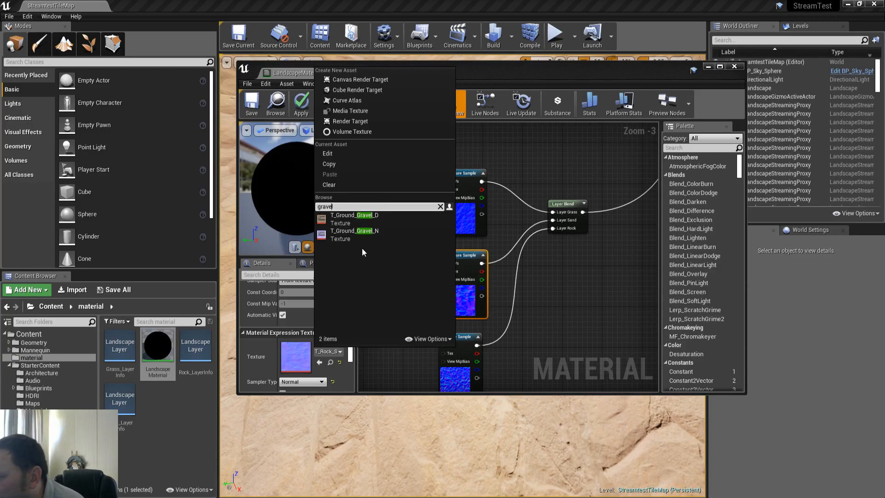
pyautogui.click(360, 234)
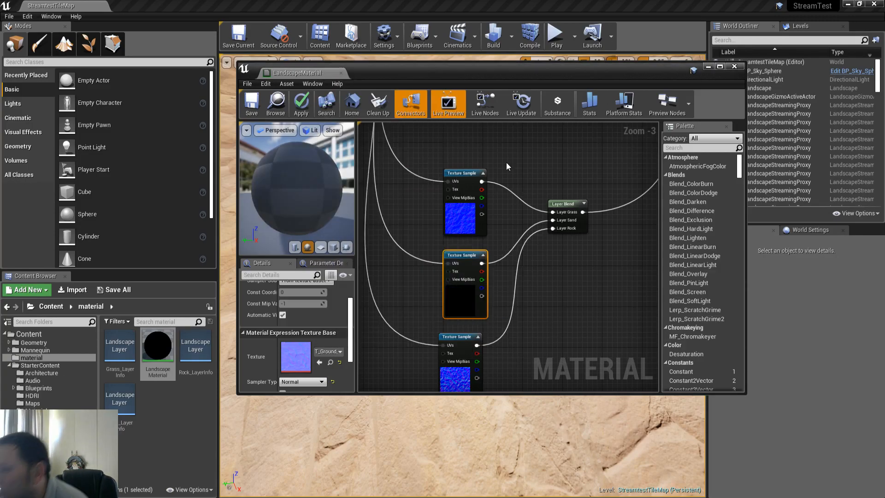
pyautogui.click(256, 104)
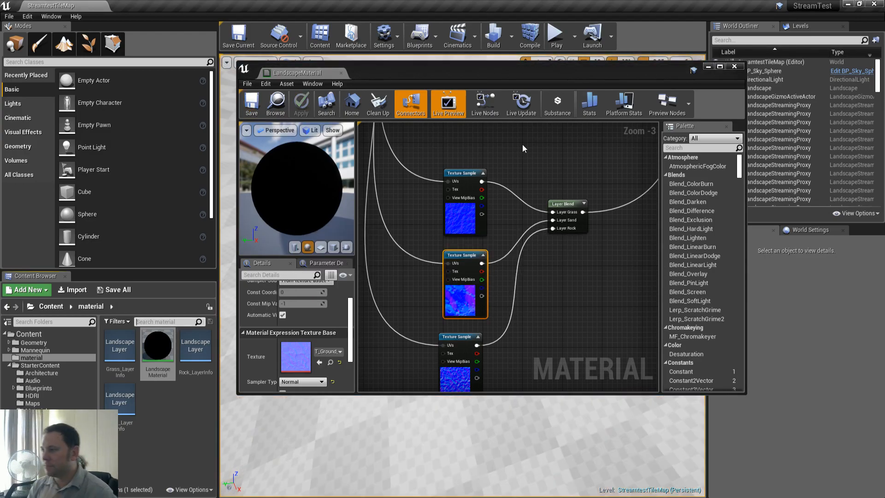
# - Inspect the gravel surface in the level viewport and play the level full screen, running the character across it
pyautogui.moveTo(577, 70); pyautogui.dragTo(0, 70)
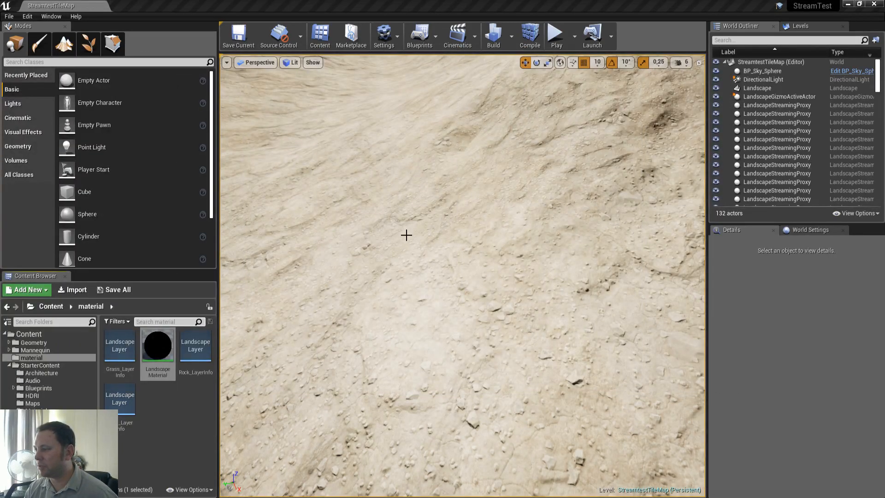
pyautogui.moveTo(404, 235); pyautogui.dragTo(349, 221, button='right')
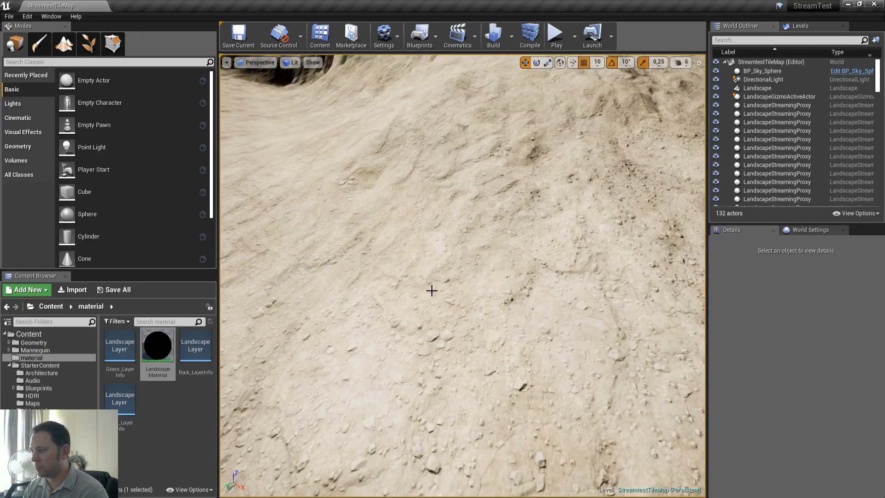
pyautogui.hotkey('alt', 'p')
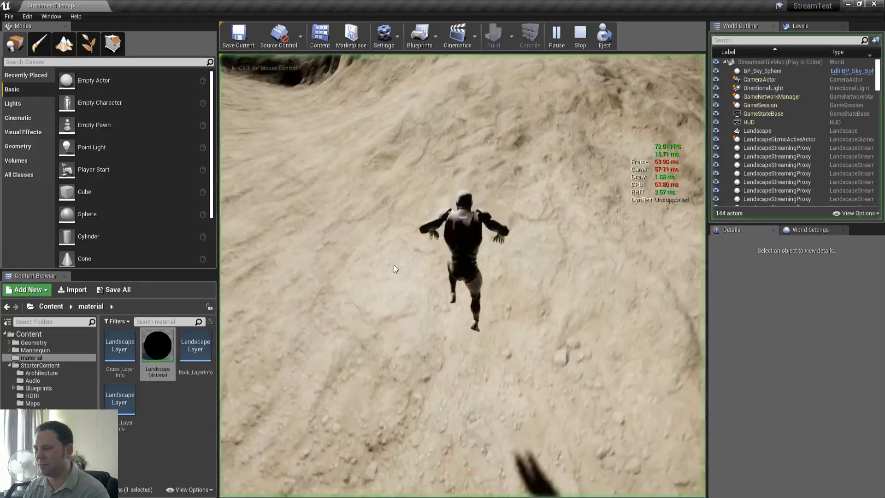
pyautogui.press('F11')
pyautogui.press('w')
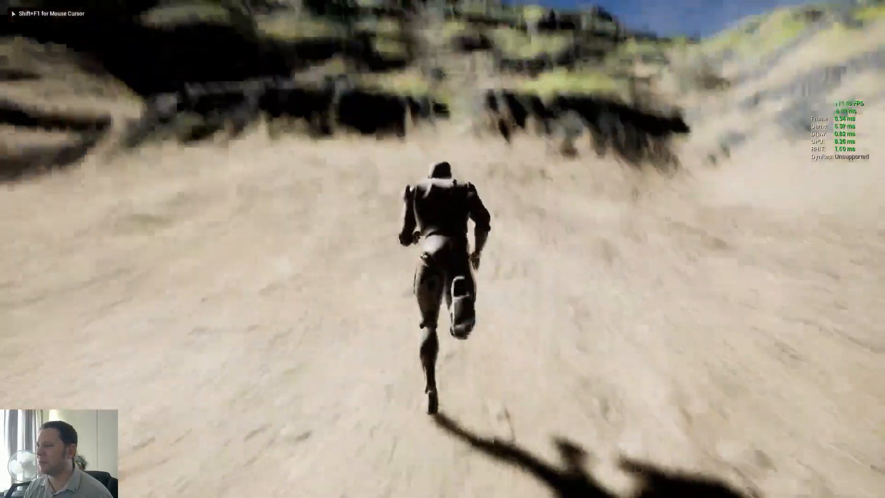
pyautogui.press('w')
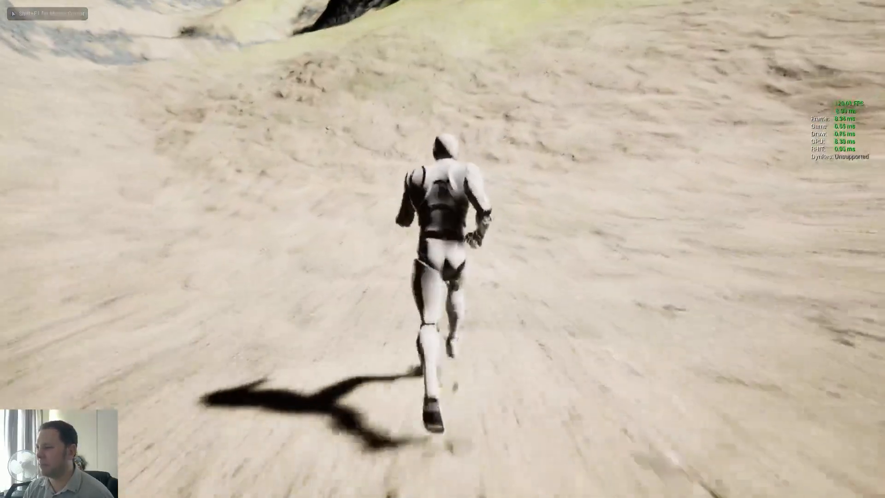
pyautogui.press('w')
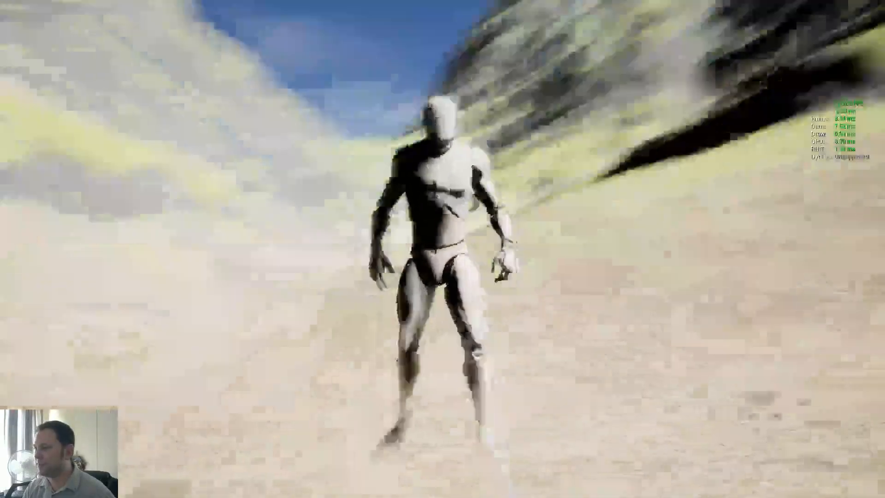
pyautogui.press('w')
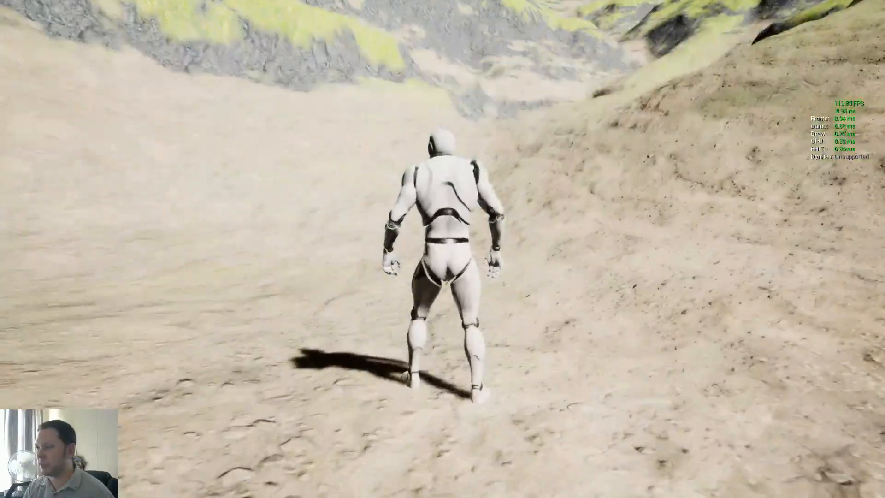
# - Stop playing, inspect how the sand, grass and rock areas blend from above, and exit the full-screen viewport
pyautogui.press('Escape')
pyautogui.moveTo(411, 221); pyautogui.dragTo(411, 295, button='right')
pyautogui.press('s')
pyautogui.press('s')
pyautogui.moveTo(442, 249); pyautogui.dragTo(484, 253, button='right')
pyautogui.press('w')
pyautogui.press('s')
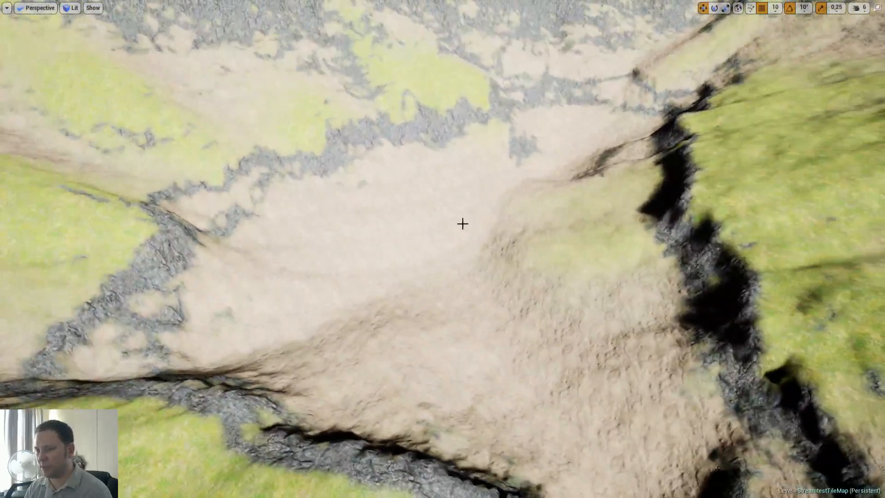
pyautogui.press('F11')
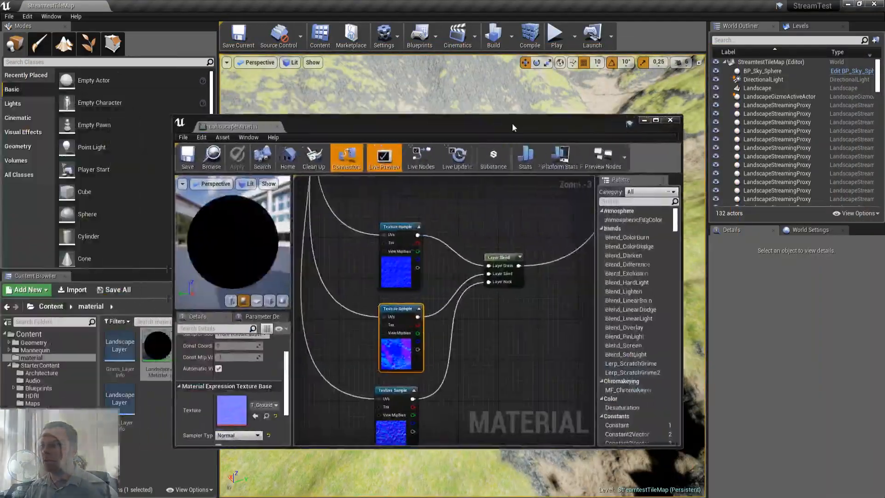
# - Review the layout of the LandscapeMaterial graph in an enlarged window, up to the empty area above the colour nodes
pyautogui.moveTo(513, 123); pyautogui.dragTo(546, 126)
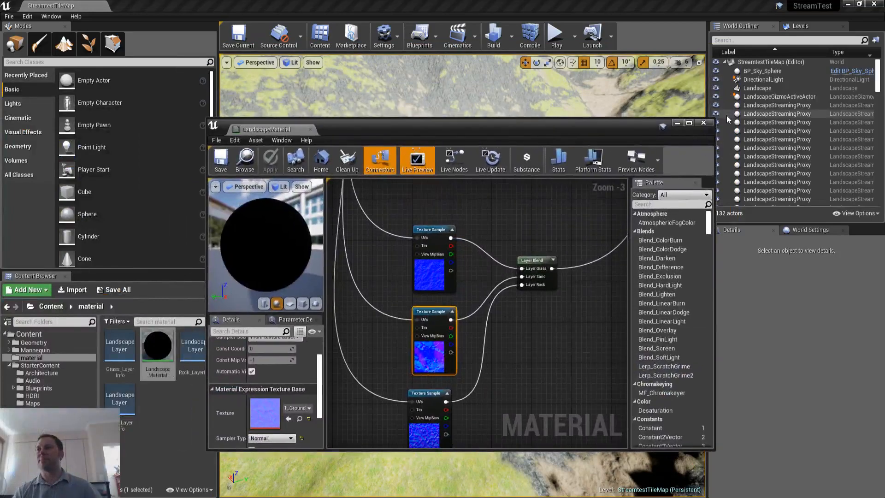
pyautogui.click(691, 124)
pyautogui.moveTo(249, 147); pyautogui.dragTo(534, 249, button='right')
pyautogui.scroll(-5, 535, 249)
pyautogui.moveTo(550, 206); pyautogui.dragTo(394, 269, button='right')
pyautogui.scroll(5, 394, 270)
pyautogui.scroll(-2, 455, 278)
pyautogui.moveTo(461, 269); pyautogui.dragTo(464, 351, button='right')
pyautogui.doubleClick(303, 4)
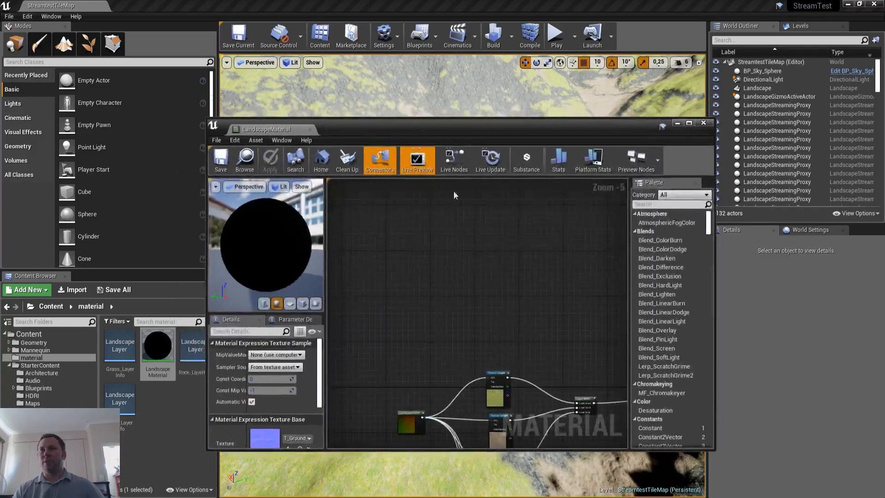
pyautogui.moveTo(416, 131); pyautogui.dragTo(440, 84)
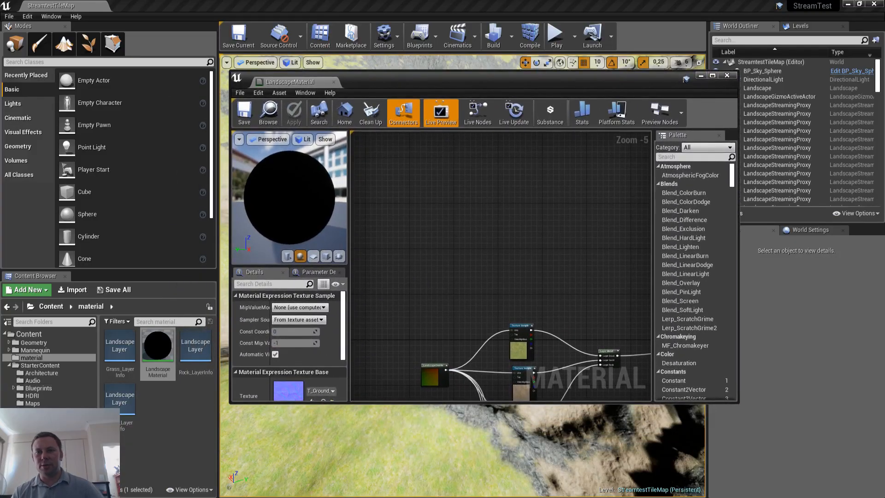
# - Open M_Brick_Clay_Old from the StarterContent Materials folder and copy its Macro Texture Variation and Reduce Macro Contrast node groups with the linking Multiply nodes
pyautogui.click(51, 409)
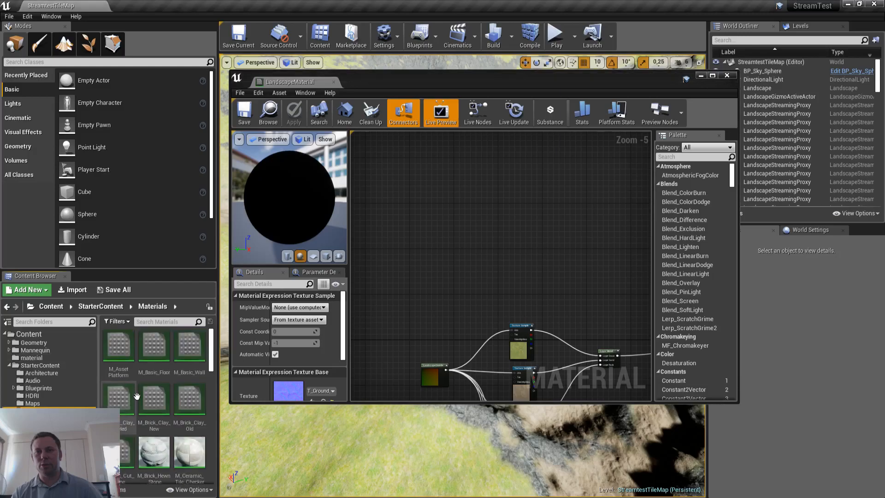
pyautogui.scroll(-1, 165, 386)
pyautogui.doubleClick(179, 381)
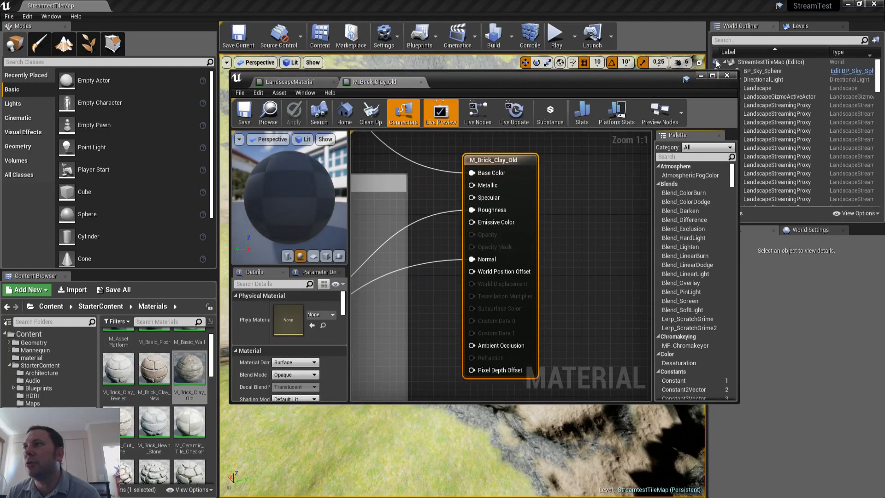
pyautogui.click(712, 77)
pyautogui.scroll(-5, 370, 154)
pyautogui.moveTo(255, 110); pyautogui.dragTo(536, 273, button='right')
pyautogui.moveTo(365, 194); pyautogui.dragTo(425, 271, button='right')
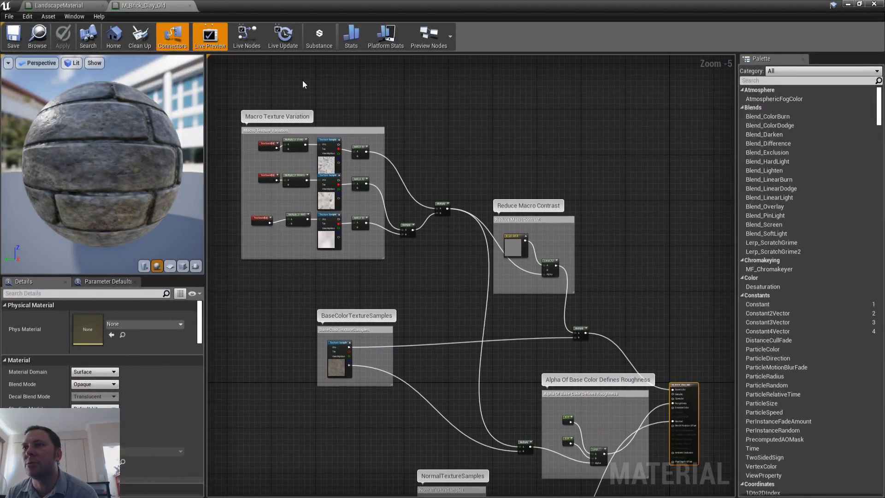
pyautogui.moveTo(227, 78); pyautogui.dragTo(605, 300)
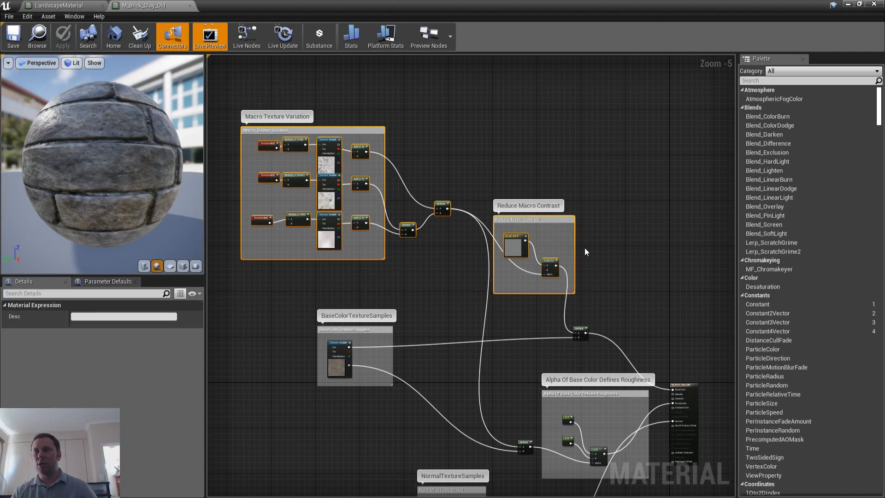
# - Switch to a new Notepad document and paste the copied material nodes as text
pyautogui.press('super+r')
pyautogui.write('notepad')
pyautogui.press('Return')
pyautogui.hotkey('ctrl', 'v')
pyautogui.press('super+Up')
pyautogui.hotkey('ctrl', 'Home')
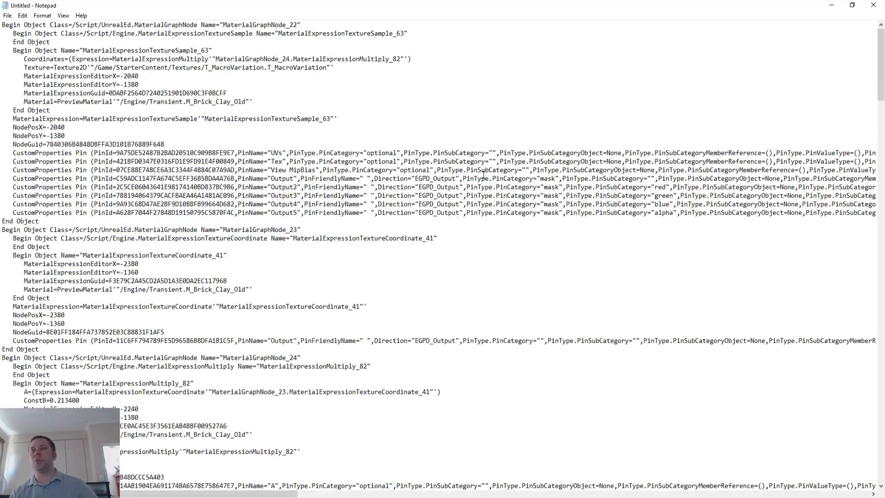
# - Look through the pasted node text and close Notepad without saving
pyautogui.scroll(-20, 483, 175)
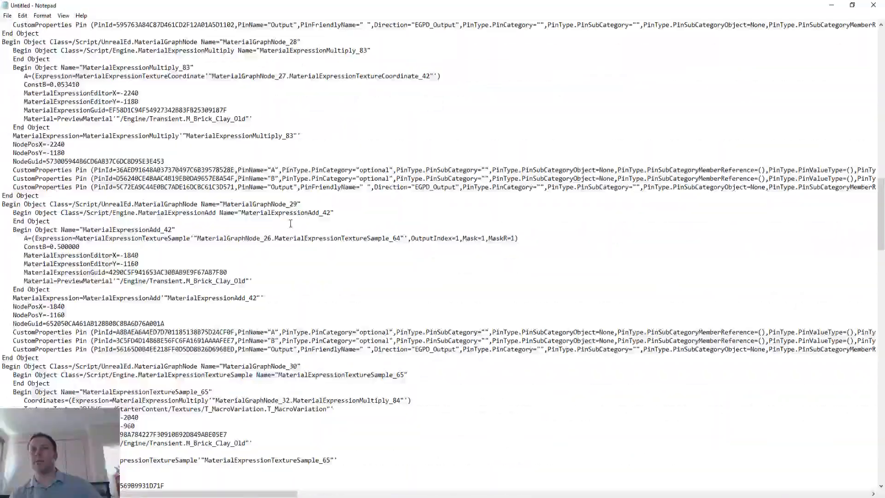
pyautogui.scroll(-18, 290, 223)
pyautogui.scroll(20, 290, 223)
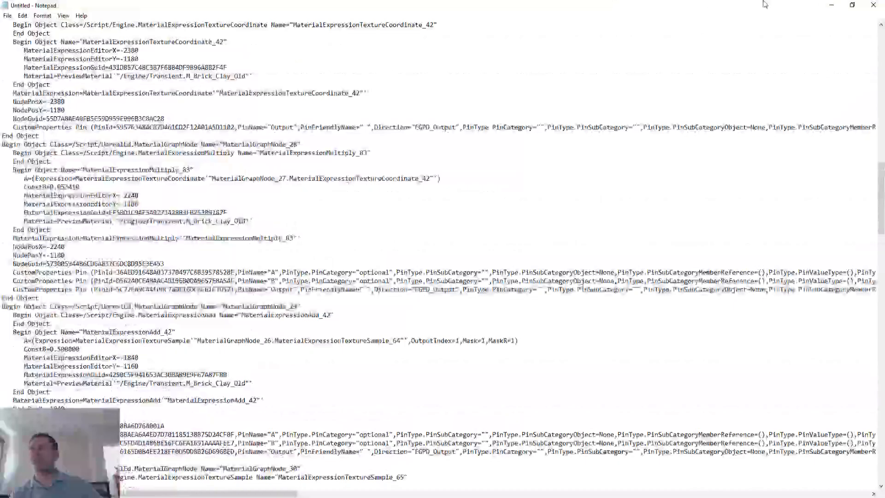
pyautogui.doubleClick(756, 4)
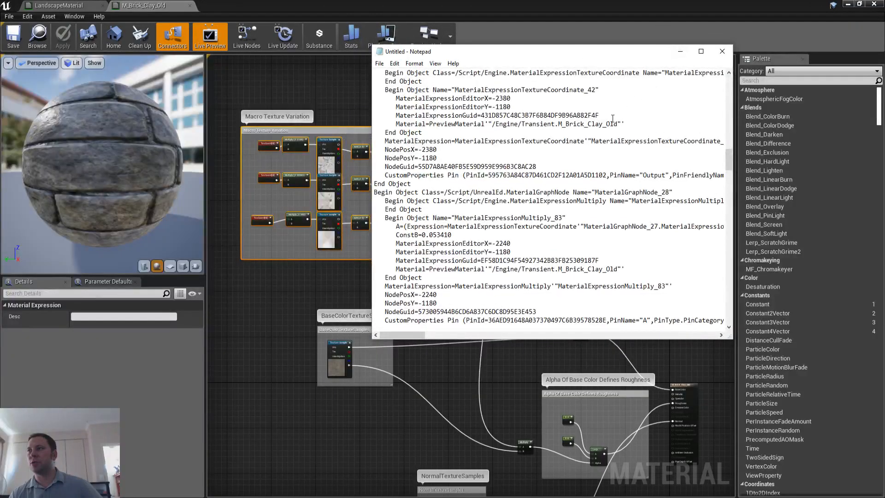
pyautogui.click(722, 52)
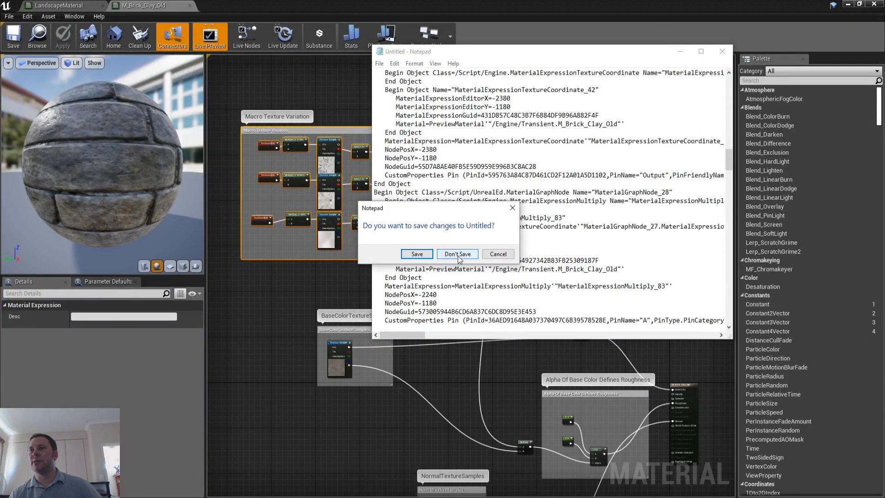
pyautogui.click(458, 254)
# - Close M_Brick_Clay_Old and paste the copied macro variation nodes into the empty area above LandscapeMaterial's colour Texture Samples
pyautogui.click(427, 118)
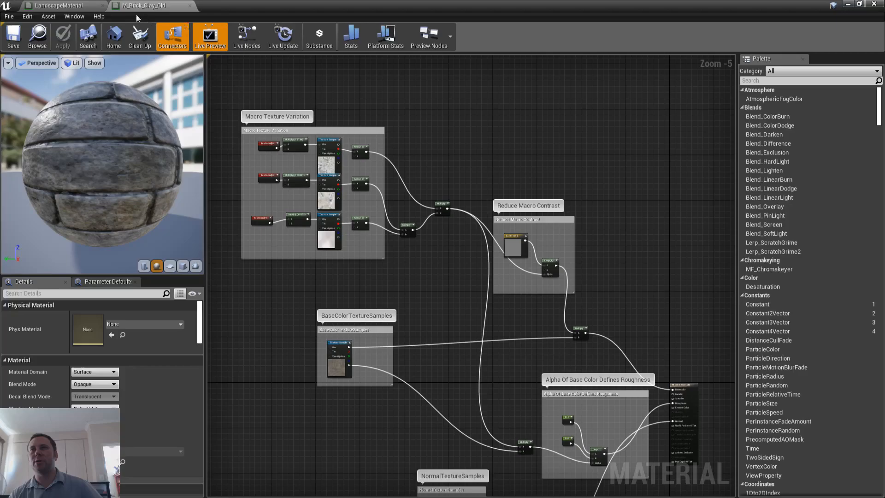
pyautogui.click(189, 5)
pyautogui.click(295, 121)
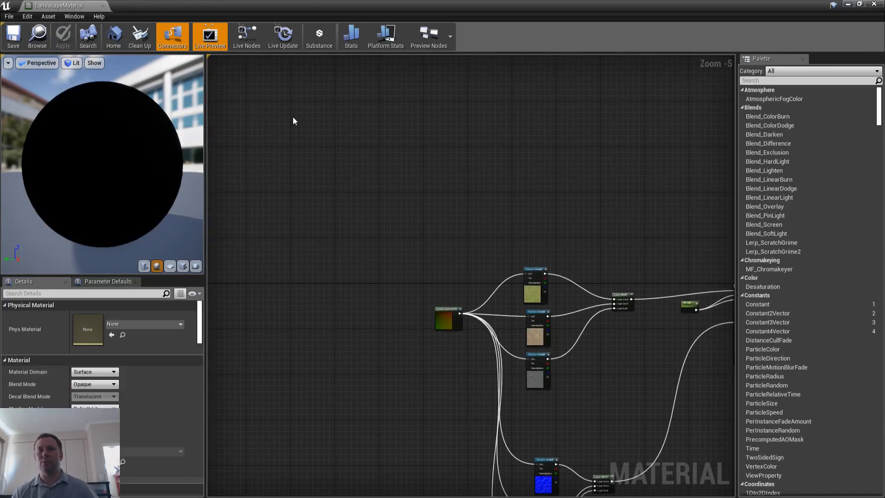
pyautogui.moveTo(294, 120); pyautogui.dragTo(324, 132, button='right')
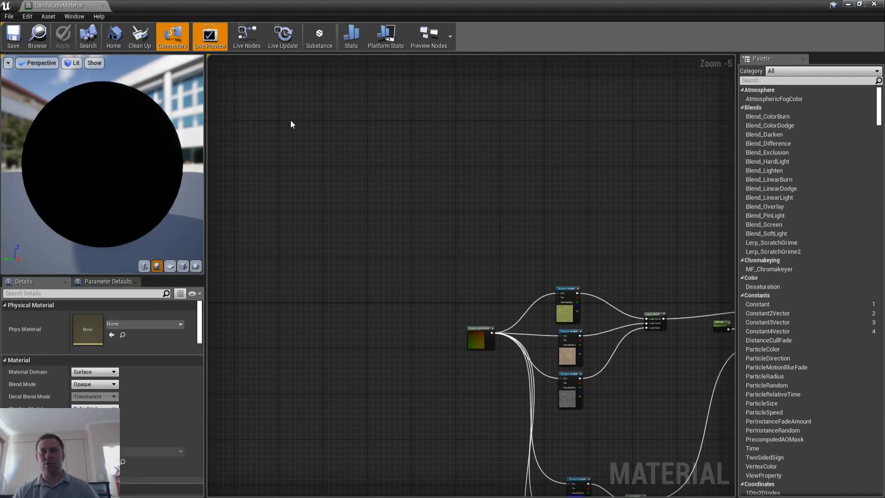
pyautogui.hotkey('ctrl', 'v')
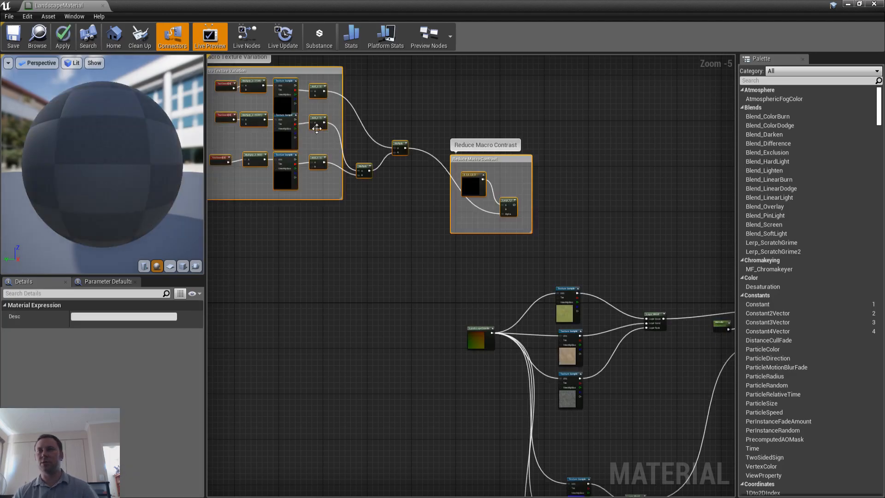
# - Add a Multiply node combining the Reduce Macro Contrast Lerp (A) with the grass colour Texture Sample (B), placed above the samples
pyautogui.moveTo(372, 121); pyautogui.dragTo(441, 164, button='right')
pyautogui.moveTo(526, 143); pyautogui.dragTo(405, 91, button='right')
pyautogui.moveTo(583, 239); pyautogui.dragTo(417, 243, button='right')
pyautogui.scroll(3, 404, 244)
pyautogui.moveTo(301, 136); pyautogui.dragTo(410, 143)
pyautogui.write('mul')
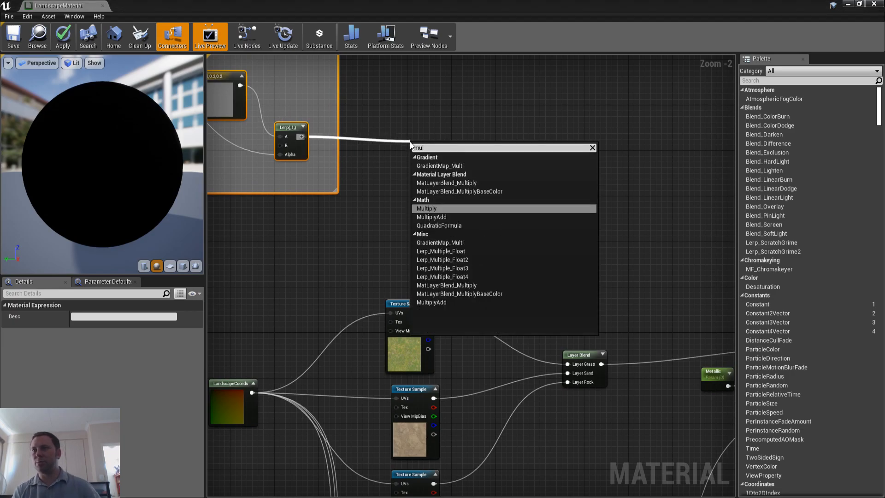
pyautogui.press('Return')
pyautogui.moveTo(432, 313); pyautogui.dragTo(415, 164)
pyautogui.moveTo(436, 150); pyautogui.dragTo(396, 149, button='right')
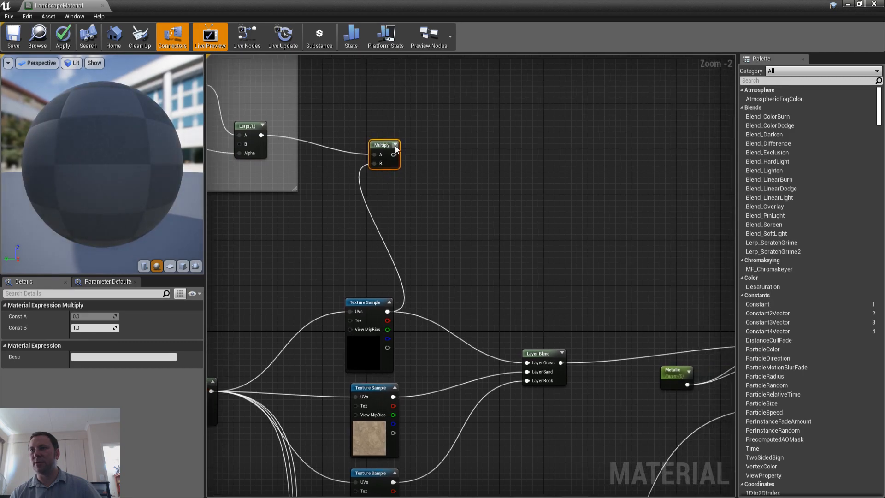
pyautogui.moveTo(396, 148); pyautogui.dragTo(431, 158)
pyautogui.moveTo(310, 221); pyautogui.dragTo(336, 205, button='right')
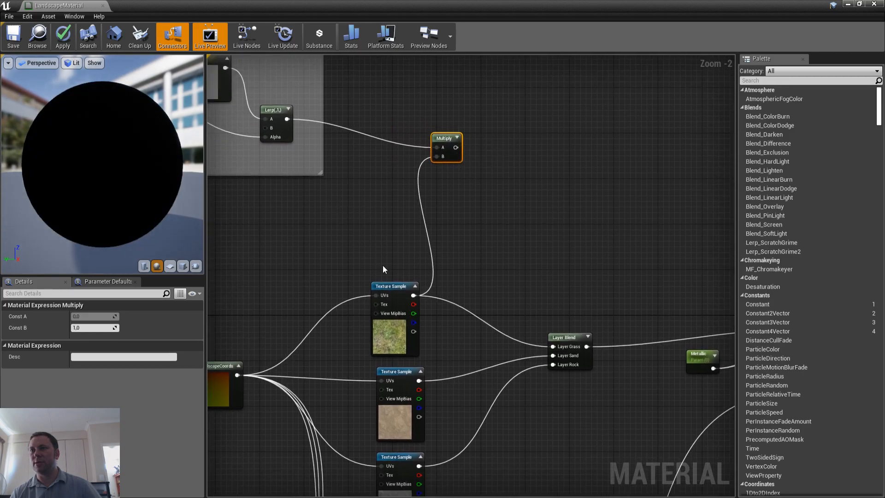
# - Reposition the Multiply node above the grass Texture Sample and connect its output to the colour Layer Blend's Layer Grass input
pyautogui.moveTo(493, 357); pyautogui.dragTo(481, 256, button='right')
pyautogui.moveTo(477, 400); pyautogui.dragTo(433, 407, button='right')
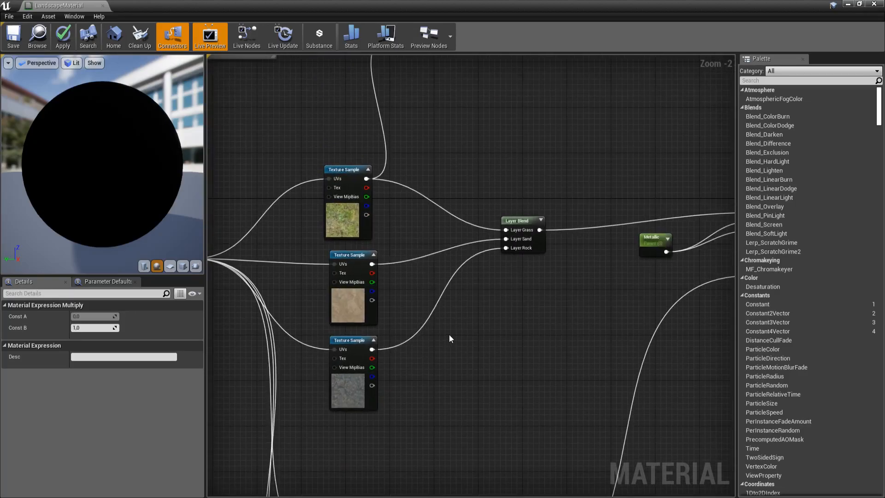
pyautogui.moveTo(456, 141); pyautogui.dragTo(464, 308, button='right')
pyautogui.moveTo(347, 267); pyautogui.dragTo(319, 243, button='right')
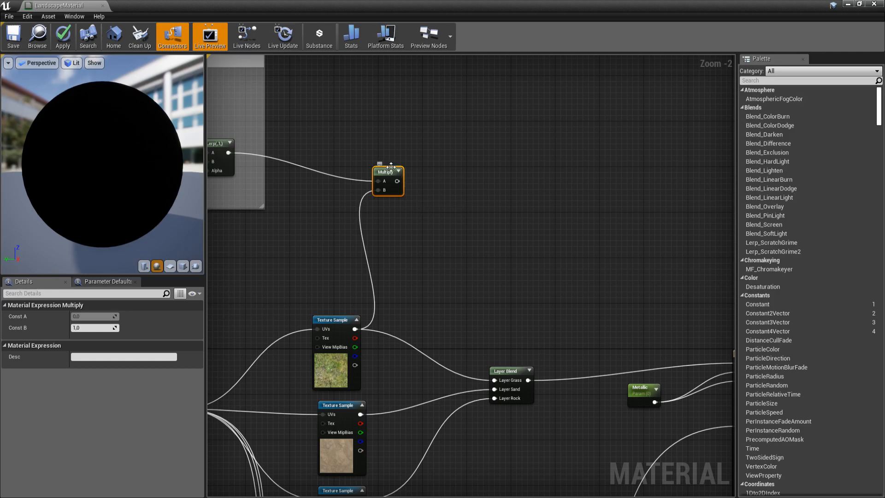
pyautogui.moveTo(384, 167); pyautogui.dragTo(408, 189)
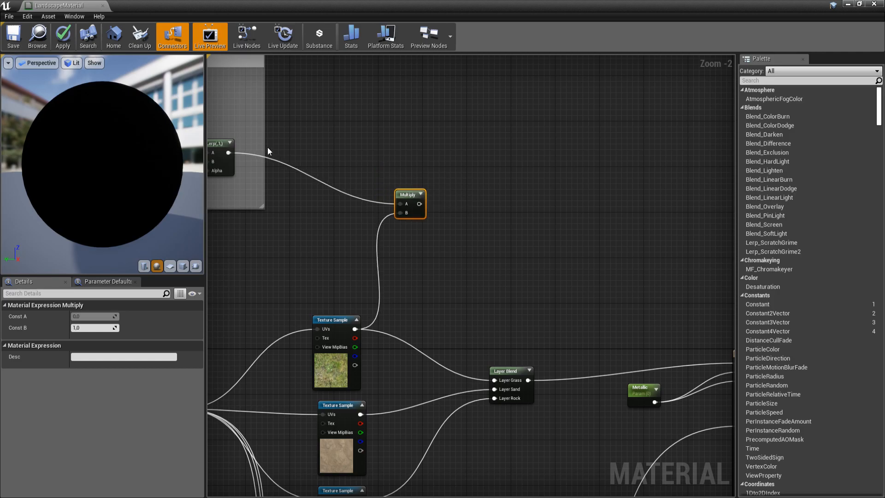
pyautogui.moveTo(496, 287); pyautogui.dragTo(375, 225, button='right')
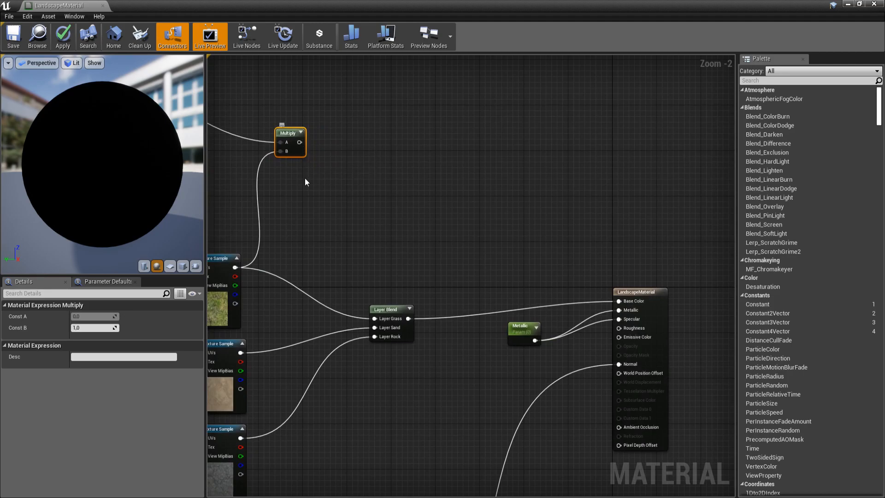
pyautogui.moveTo(308, 241); pyautogui.dragTo(375, 249, button='right')
pyautogui.moveTo(365, 150); pyautogui.dragTo(441, 327)
pyautogui.moveTo(468, 255); pyautogui.dragTo(570, 238, button='right')
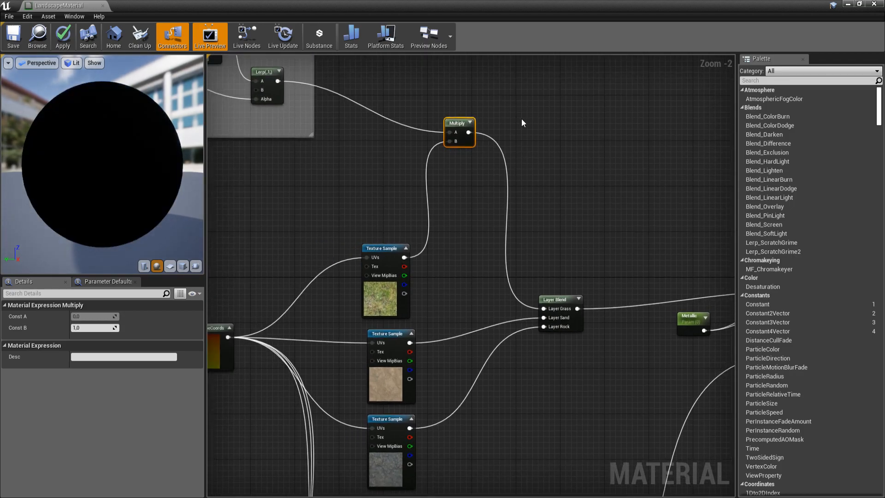
# - Duplicate the Multiply node and use it to multiply the Lerp with the sand Texture Sample, feeding the Layer Blend's Layer Sand input
pyautogui.click(457, 124)
pyautogui.hotkey('ctrl', 'w')
pyautogui.moveTo(458, 146); pyautogui.dragTo(466, 181)
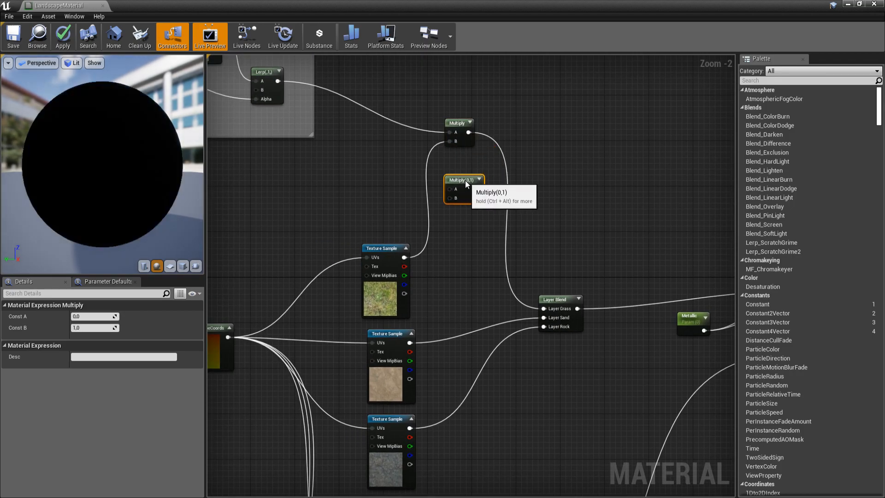
pyautogui.moveTo(276, 81); pyautogui.dragTo(451, 190)
pyautogui.moveTo(409, 343)
pyautogui.mouseDown()
pyautogui.moveTo(449, 198)
pyautogui.moveTo(491, 268)
pyautogui.moveTo(532, 316)
pyautogui.moveTo(544, 318)
pyautogui.mouseUp()
pyautogui.hotkey('alt', 'Tab')
pyautogui.hotkey('alt', 'Tab')
pyautogui.hotkey('alt', 'Tab')
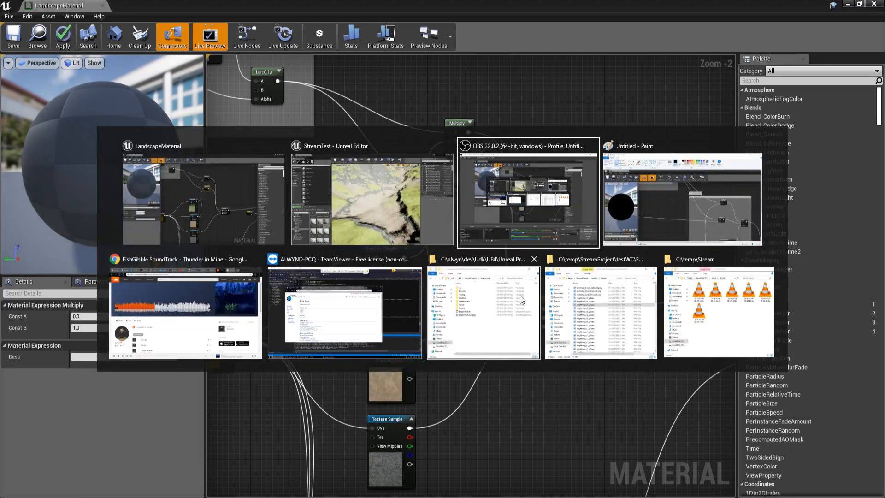
pyautogui.hotkey('alt', 'Tab')
pyautogui.hotkey('alt', 'Tab')
pyautogui.hotkey('alt', 'Tab')
pyautogui.hotkey('alt', 'Tab')
pyautogui.hotkey('alt', 'Tab')
pyautogui.hotkey('alt', 'Tab')
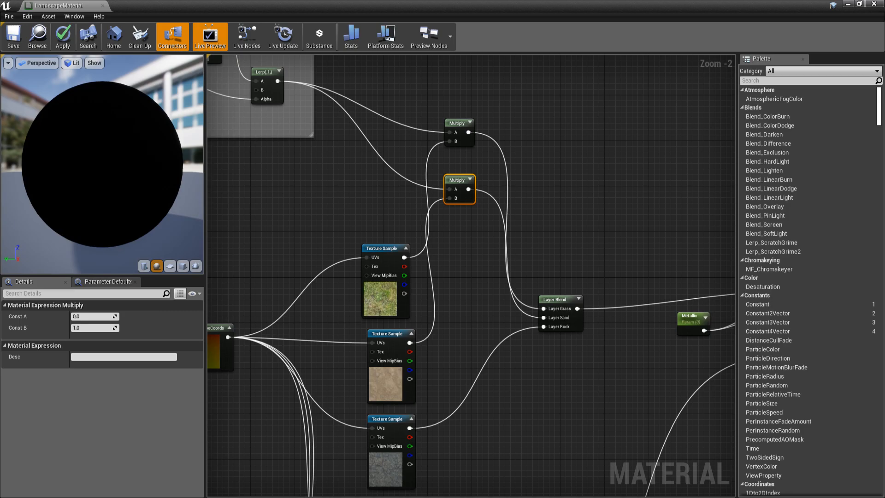
pyautogui.hotkey('alt', 'Tab')
pyautogui.hotkey('alt', 'Tab')
pyautogui.hotkey('alt', 'Tab')
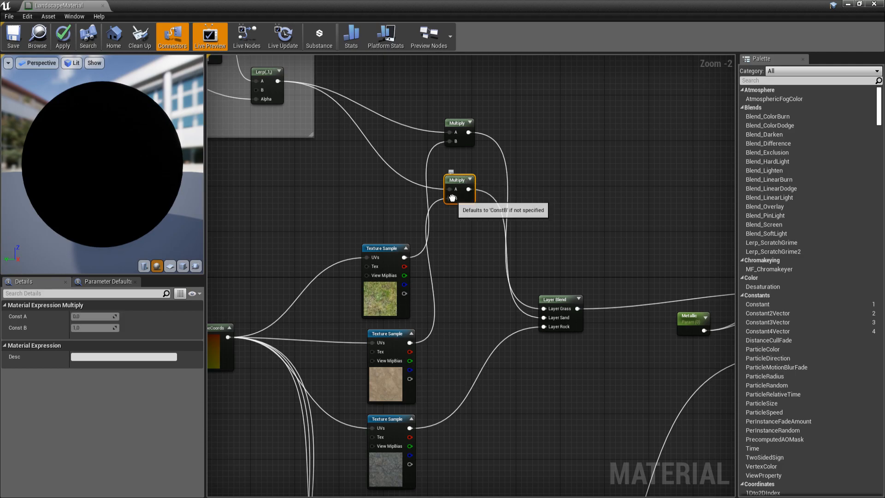
# - Duplicate the Multiply node again and wire the Lerp and rock Texture Sample through it into the Layer Rock input
pyautogui.hotkey('ctrl', 'w')
pyautogui.moveTo(476, 206); pyautogui.dragTo(471, 362)
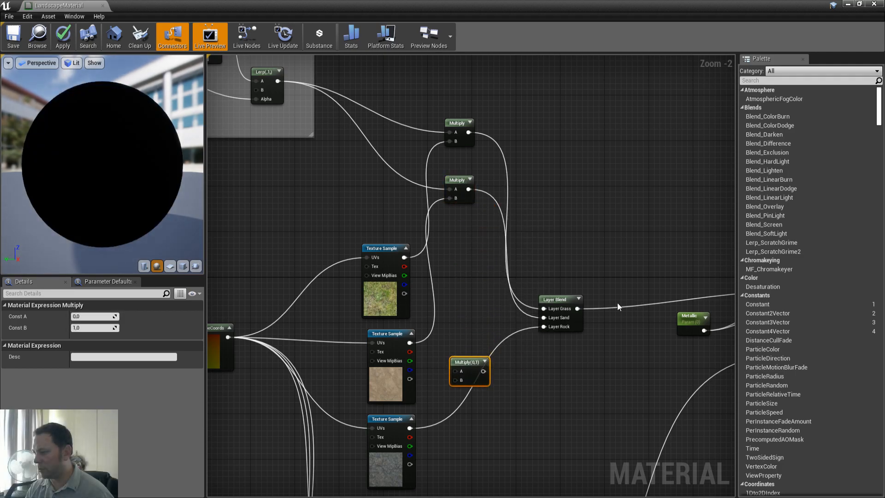
pyautogui.moveTo(411, 429); pyautogui.dragTo(456, 381)
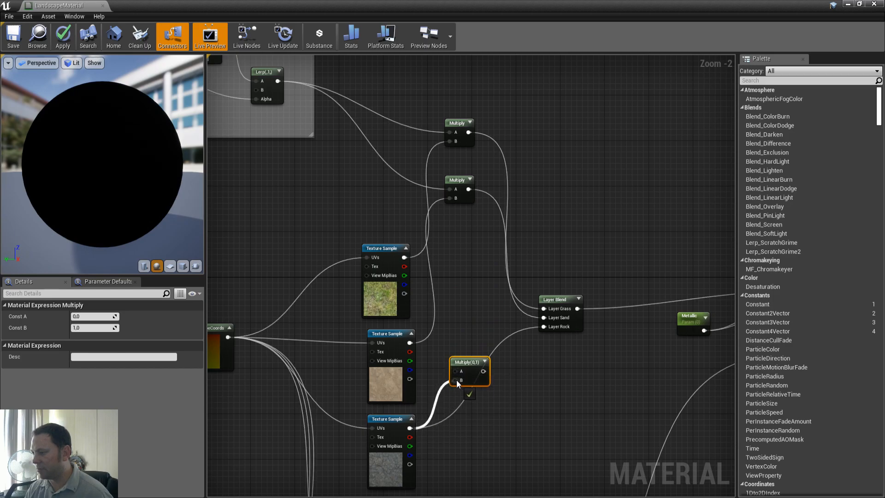
pyautogui.moveTo(278, 83); pyautogui.dragTo(544, 327)
# - Line up the grass and sand Multiply nodes between their Texture Samples and the colour Layer Blend
pyautogui.moveTo(460, 179); pyautogui.dragTo(471, 298)
pyautogui.moveTo(457, 121); pyautogui.dragTo(464, 248)
pyautogui.moveTo(523, 199); pyautogui.dragTo(490, 183, button='right')
pyautogui.scroll(-2, 551, 211)
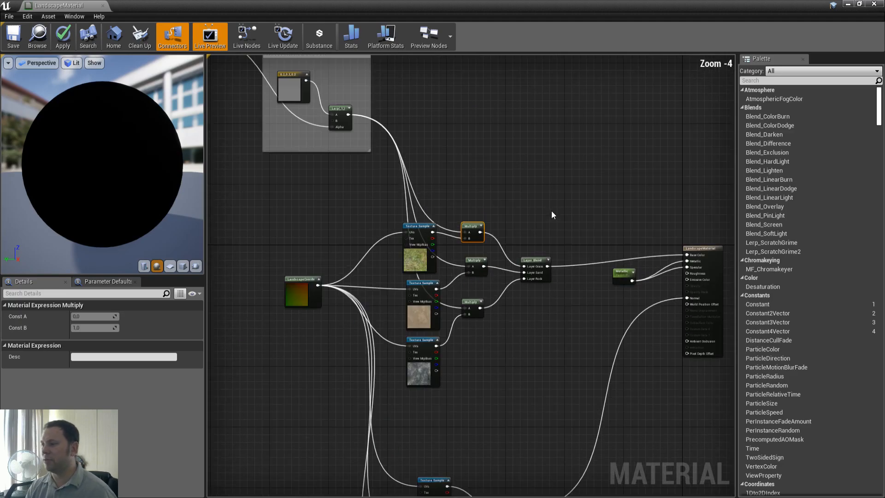
# - Delete the three Multiply nodes and reconnect the grass, sand and rock Texture Samples directly to the colour Layer Blend
pyautogui.moveTo(551, 211); pyautogui.dragTo(461, 189, button='right')
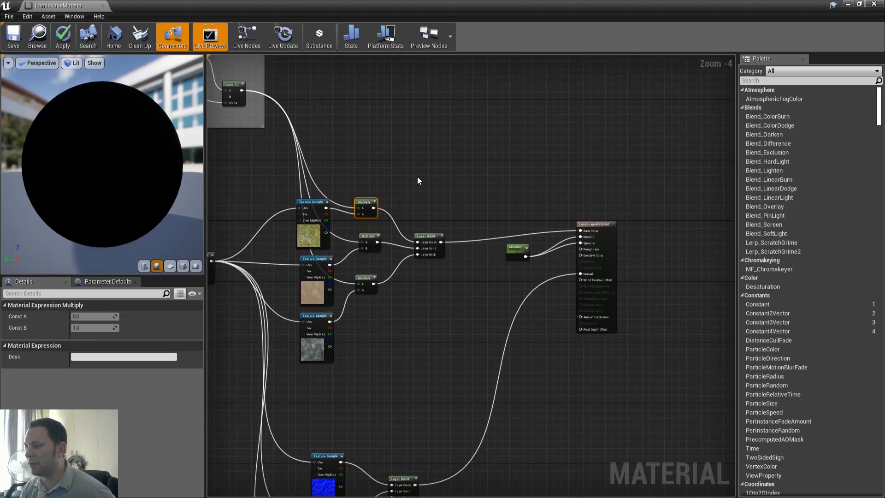
pyautogui.moveTo(348, 164); pyautogui.dragTo(381, 311)
pyautogui.press('Delete')
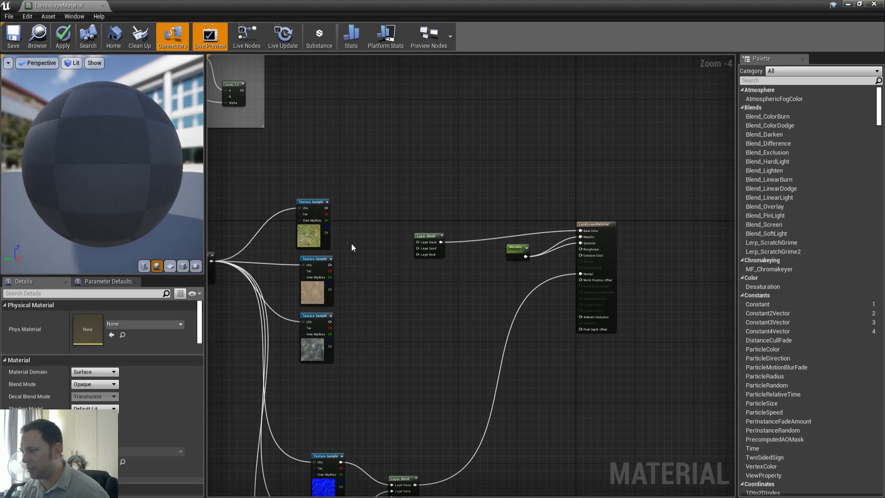
pyautogui.scroll(1, 337, 205)
pyautogui.moveTo(319, 199); pyautogui.dragTo(446, 246)
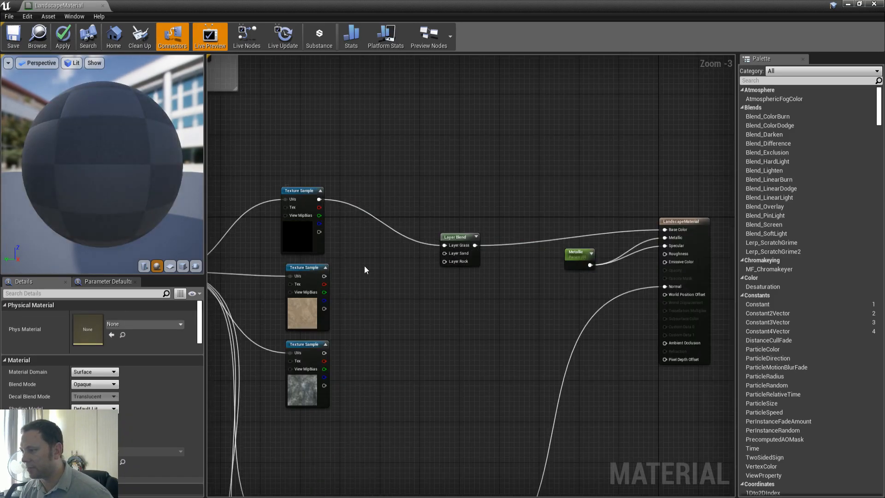
pyautogui.moveTo(325, 276); pyautogui.dragTo(444, 254)
pyautogui.moveTo(324, 353); pyautogui.dragTo(445, 262)
pyautogui.scroll(-2, 446, 194)
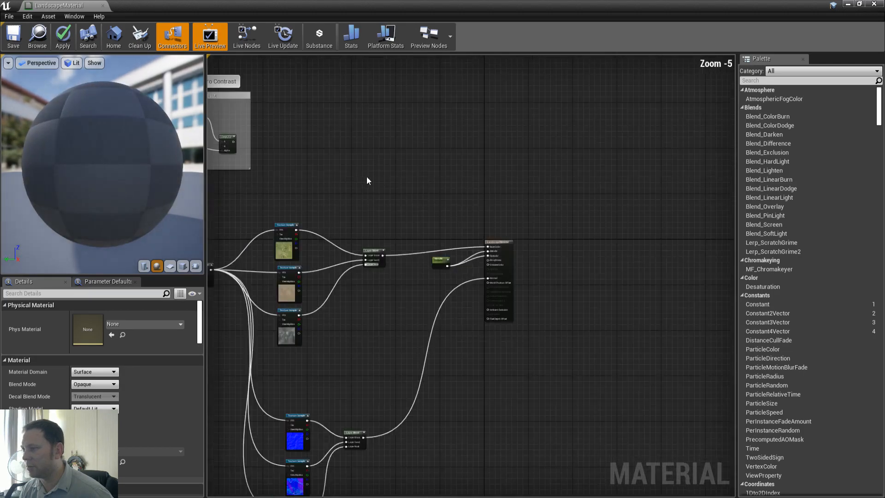
# - Multiply the Reduce Macro Contrast Lerp with the colour Layer Blend's output and connect the result to Base Color
pyautogui.moveTo(306, 157); pyautogui.dragTo(418, 174)
pyautogui.write('mul')
pyautogui.press('Return')
pyautogui.scroll(3, 437, 209)
pyautogui.moveTo(471, 335); pyautogui.dragTo(403, 162)
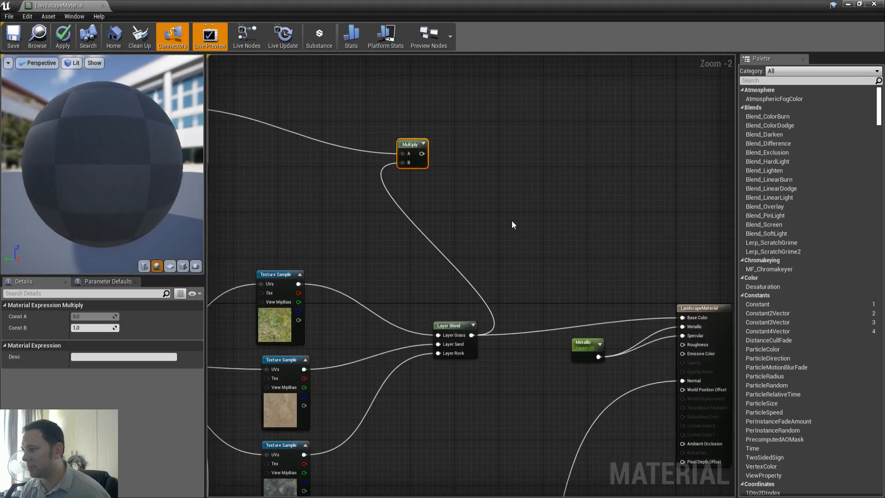
pyautogui.moveTo(511, 221); pyautogui.dragTo(469, 233, button='right')
pyautogui.moveTo(383, 166); pyautogui.dragTo(640, 330)
# - Duplicate the Multiply node, combine the Lerp with the normal maps' Layer Blend, connect it to Normal, and save the material
pyautogui.scroll(-3, 498, 268)
pyautogui.moveTo(407, 257); pyautogui.dragTo(450, 215, button='right')
pyautogui.moveTo(414, 241); pyautogui.dragTo(432, 174, button='right')
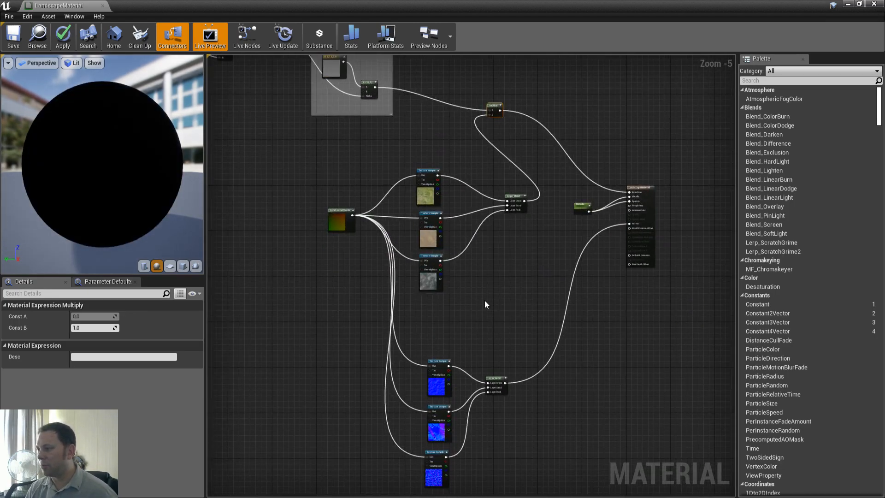
pyautogui.moveTo(497, 288); pyautogui.dragTo(450, 308, button='right')
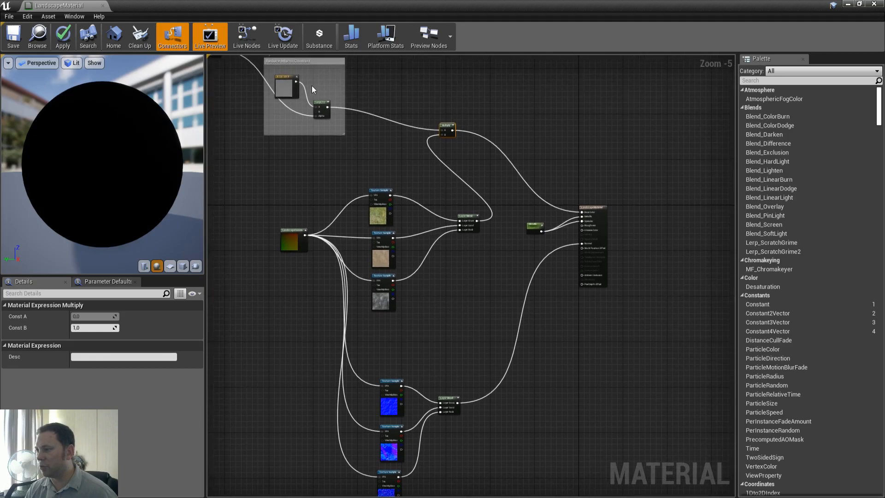
pyautogui.hotkey('ctrl', 'w')
pyautogui.moveTo(450, 140); pyautogui.dragTo(482, 314)
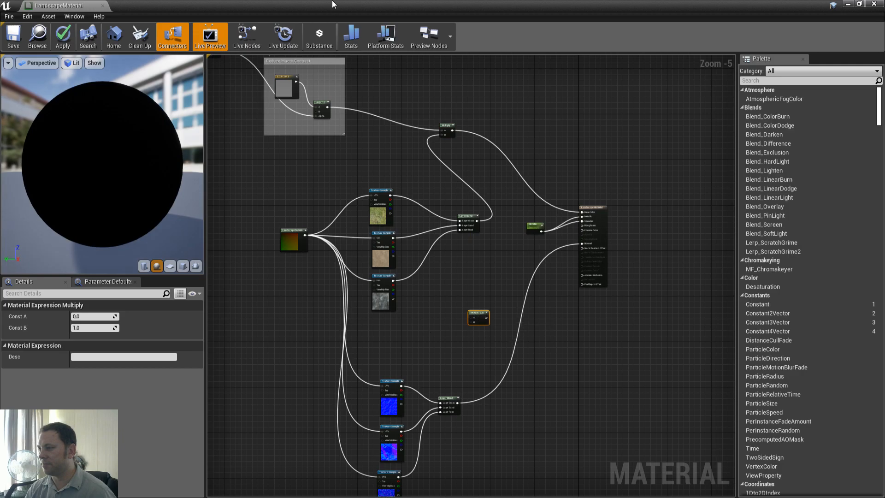
pyautogui.moveTo(328, 108); pyautogui.dragTo(472, 318)
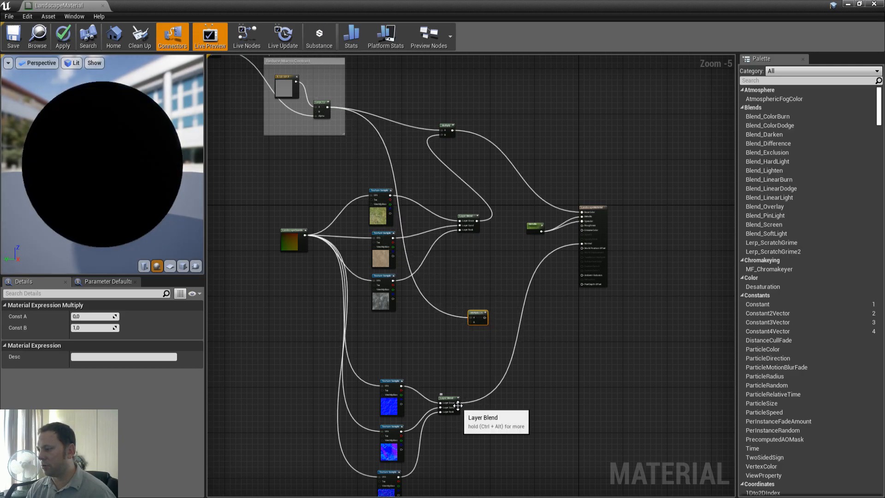
pyautogui.moveTo(458, 403); pyautogui.dragTo(472, 323)
pyautogui.scroll(3, 520, 350)
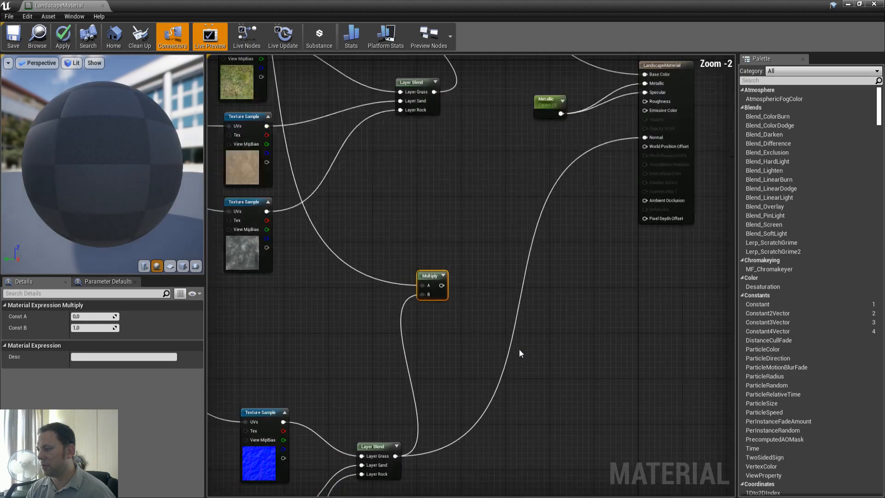
pyautogui.moveTo(442, 286); pyautogui.dragTo(645, 137)
pyautogui.click(13, 36)
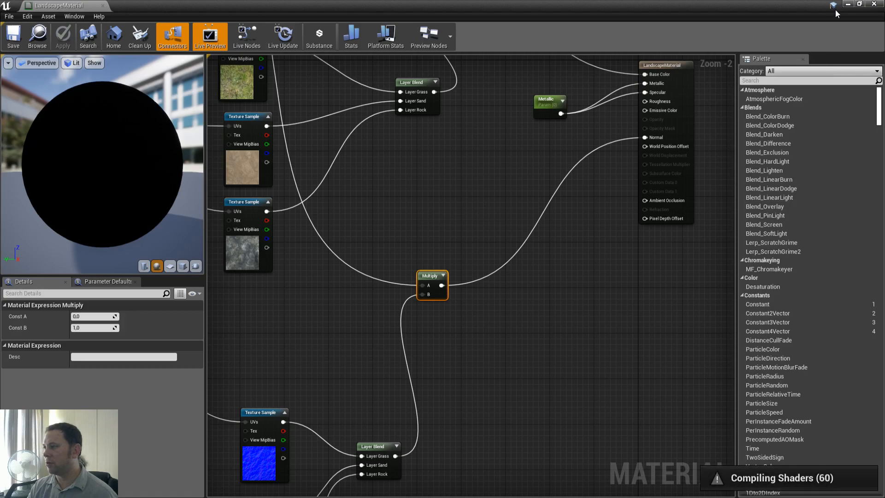
# - Return to the StreamtestTileMap level and examine the landscape's grass surface up close
pyautogui.click(861, 4)
pyautogui.moveTo(516, 87); pyautogui.dragTo(0, 90)
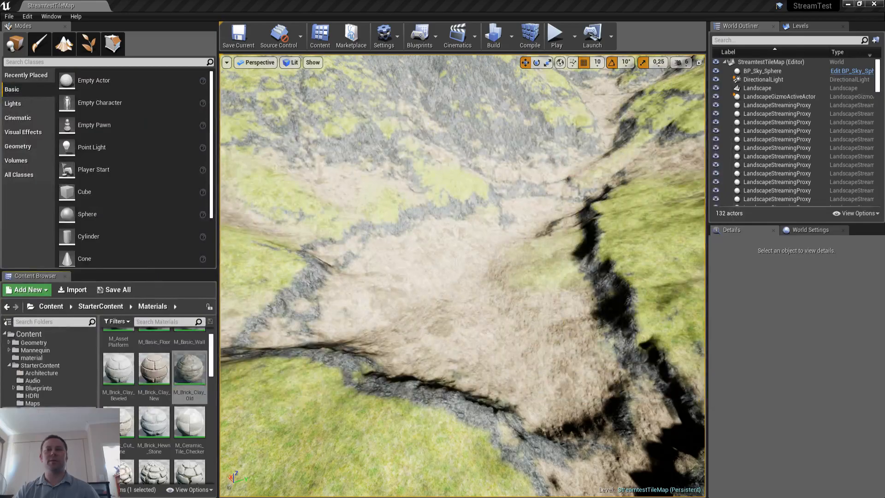
pyautogui.moveTo(482, 278); pyautogui.dragTo(300, 318, button='right')
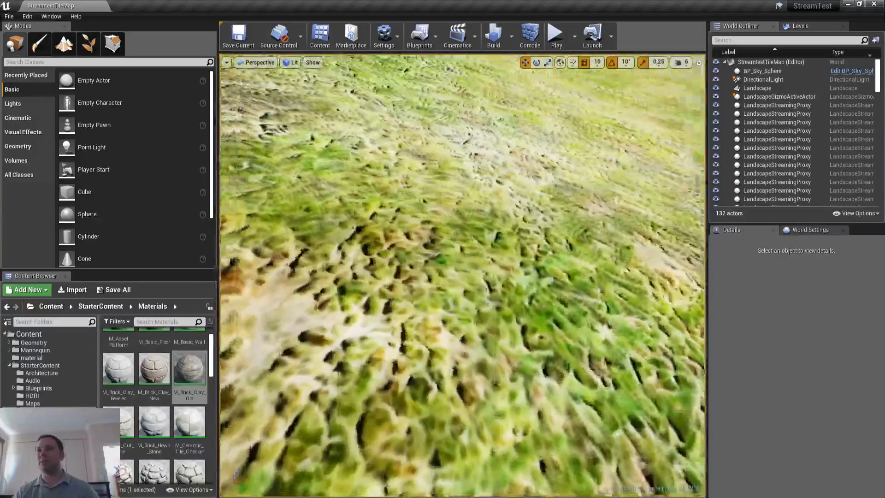
pyautogui.moveTo(463, 275); pyautogui.dragTo(400, 253, button='right')
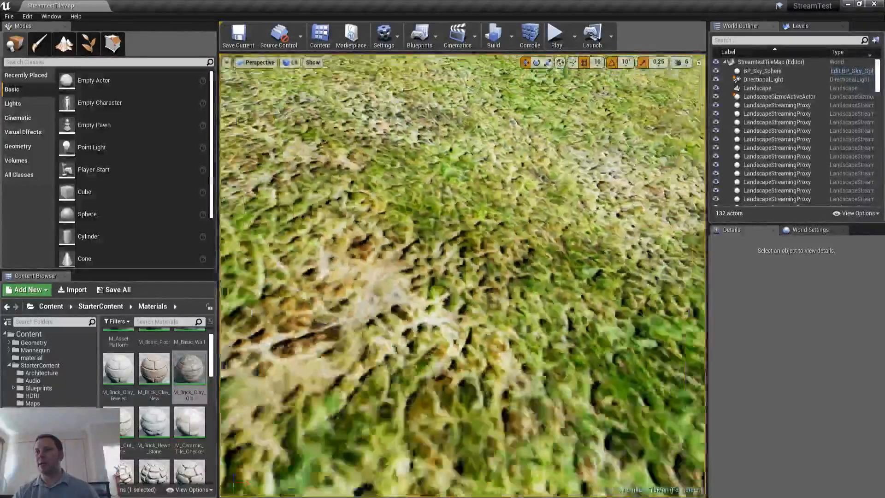
pyautogui.moveTo(462, 275); pyautogui.dragTo(257, 238, button='right')
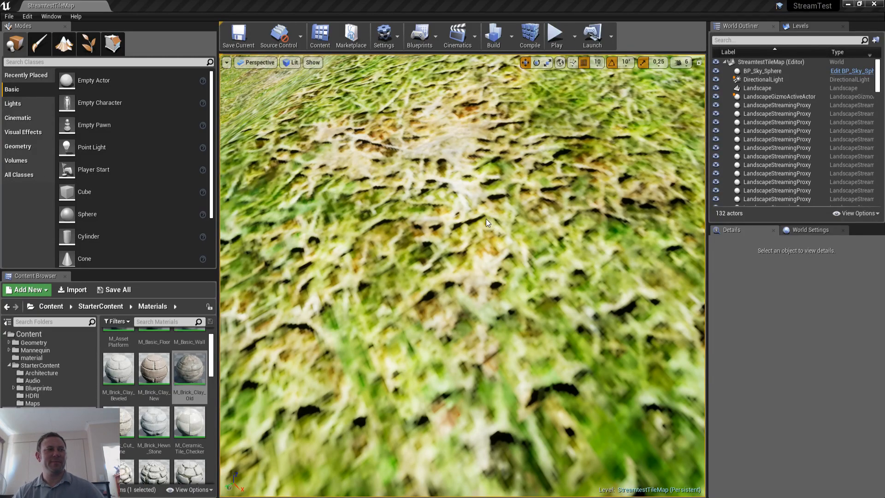
# - Save all changes and examine the grassy hillside from farther away
pyautogui.hotkey('ctrl', 'shift', 's')
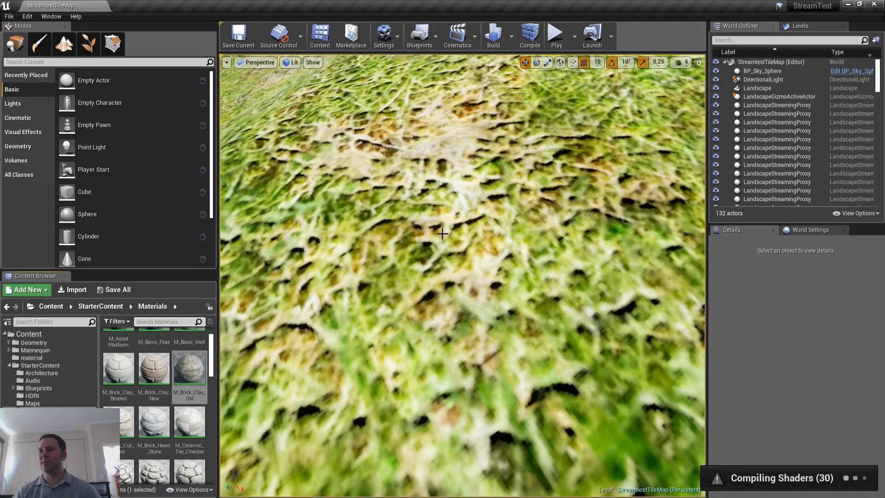
pyautogui.press('s')
pyautogui.moveTo(443, 234); pyautogui.dragTo(442, 198, button='right')
pyautogui.moveTo(442, 249); pyautogui.dragTo(484, 237, button='right')
pyautogui.press('w')
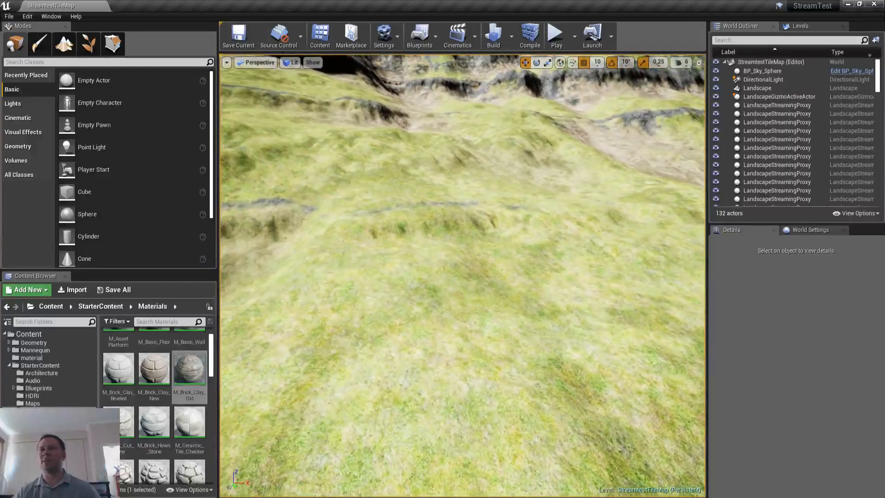
# - Undo the last material editor deletion, save, and survey the wider landscape
pyautogui.hotkey('ctrl', 'z')
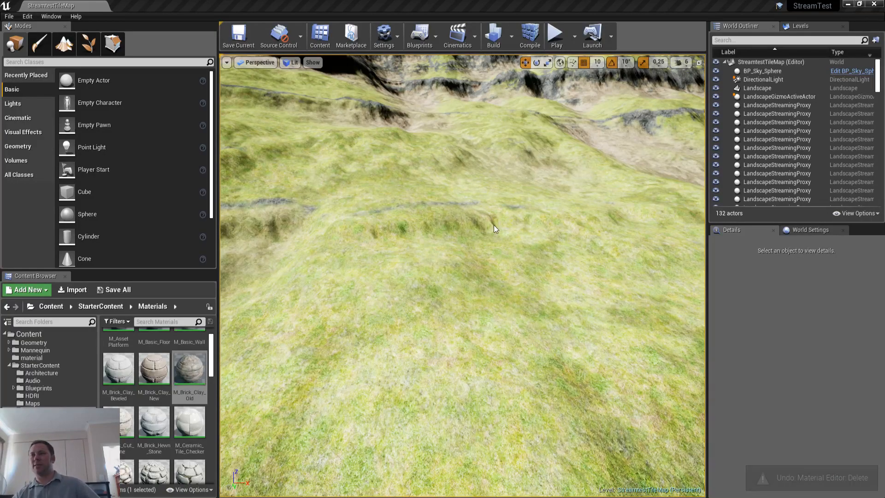
pyautogui.hotkey('ctrl', 's')
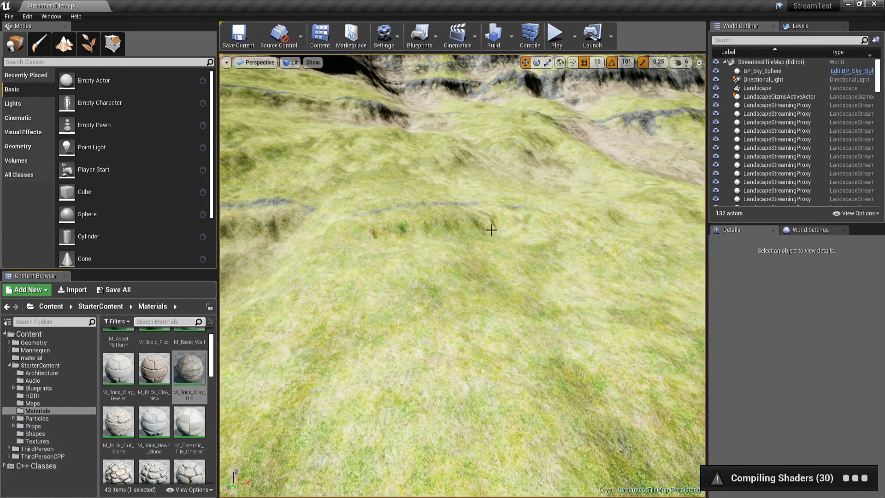
pyautogui.moveTo(397, 229); pyautogui.dragTo(340, 230, button='right')
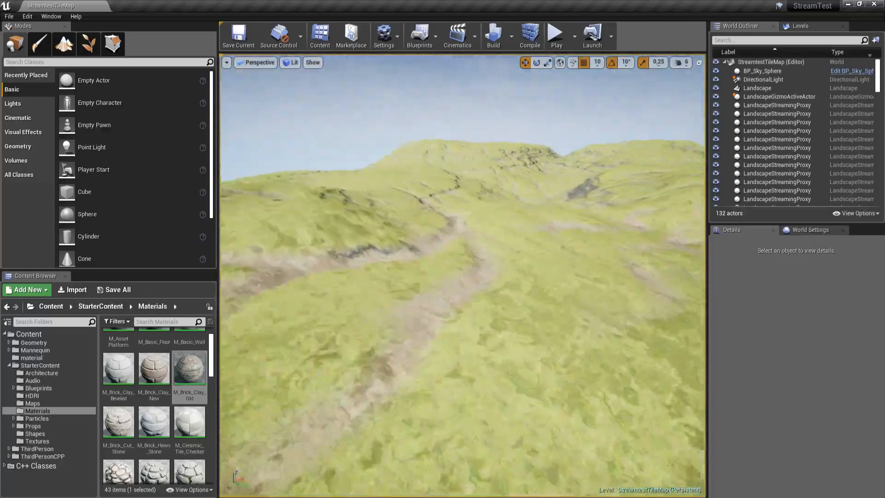
# - Survey the grass, sand path and rock areas of the terrain from close up and from a distance
pyautogui.press('w')
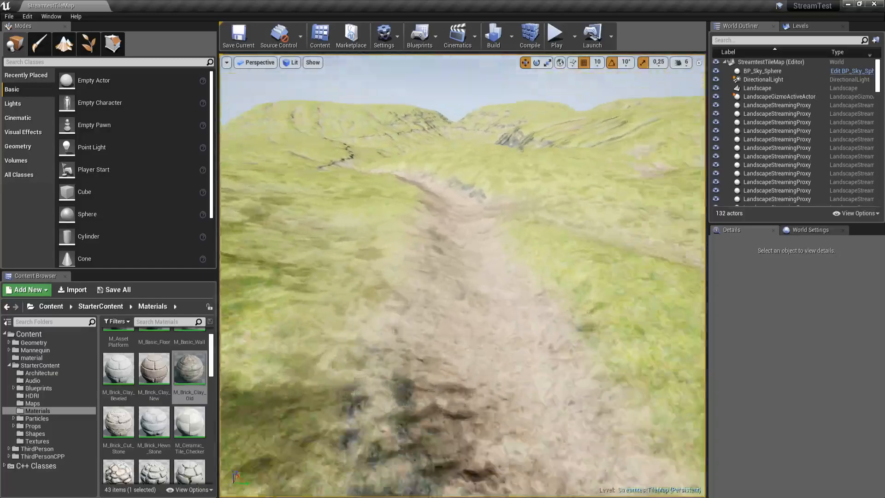
pyautogui.press('w')
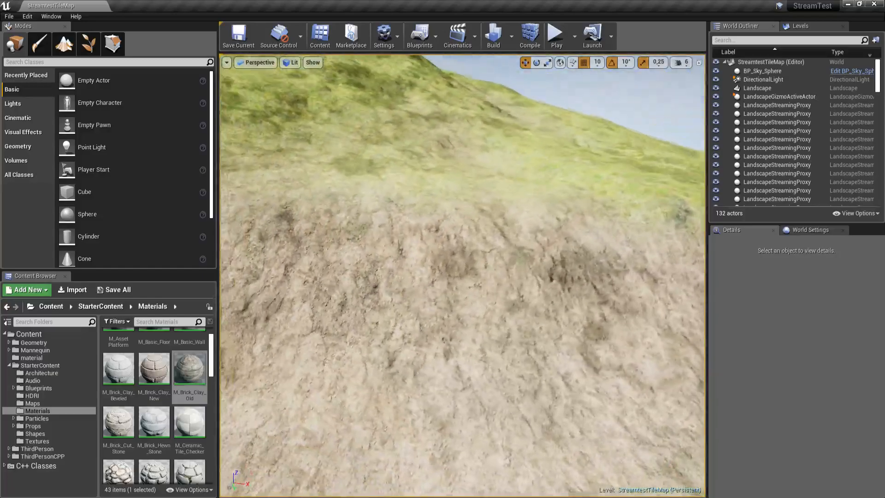
pyautogui.press('w')
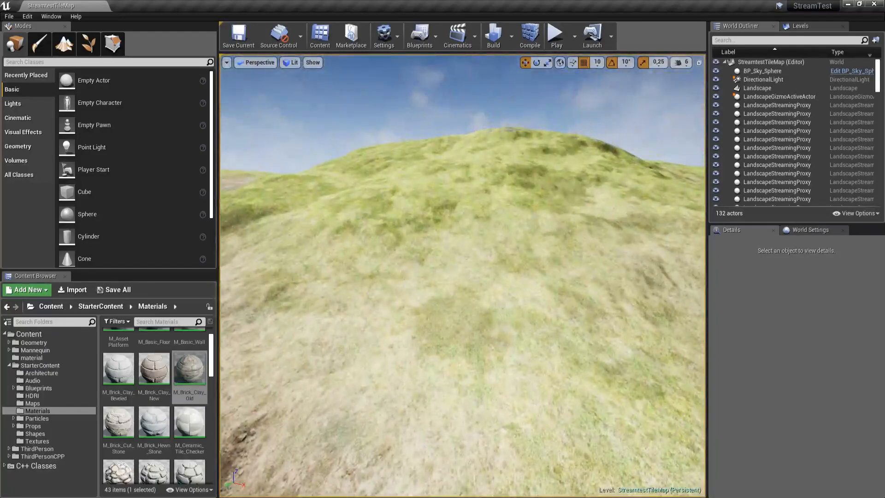
pyautogui.press('w')
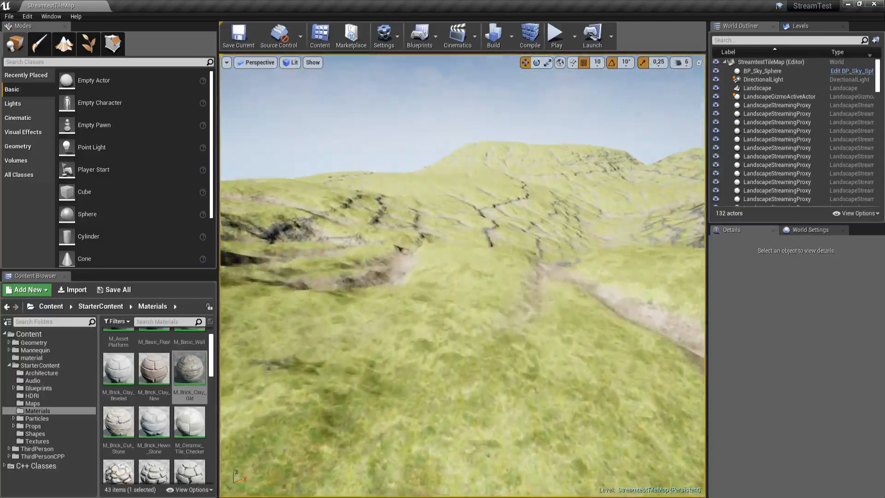
pyautogui.press('w')
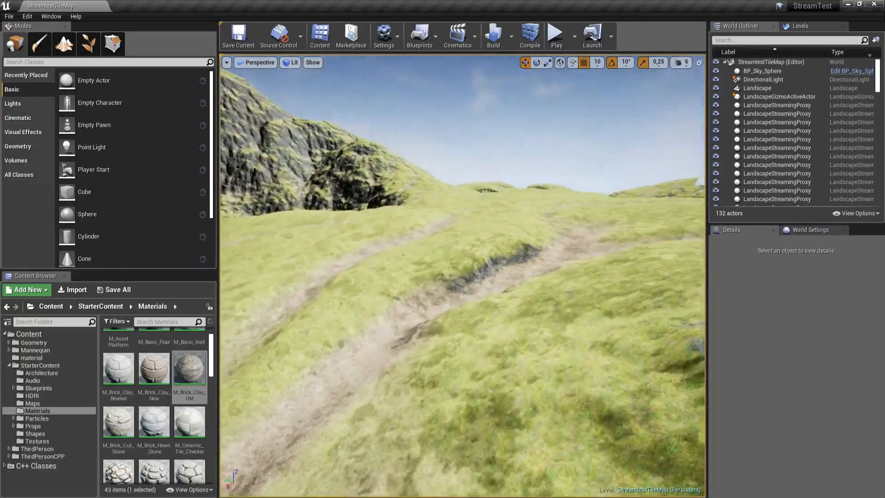
pyautogui.press('w')
pyautogui.press('w')
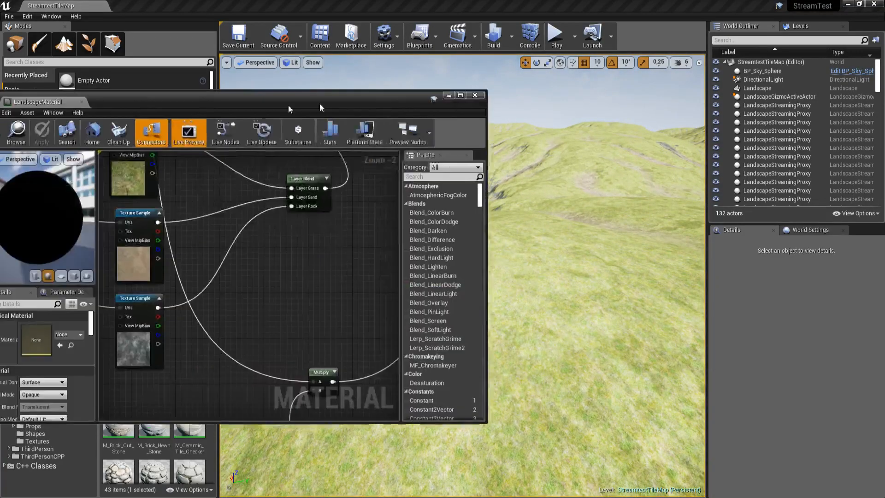
# - Bring the LandscapeMaterial editor back to full size and select the LandscapeCoords node feeding the color textures
pyautogui.moveTo(375, 102); pyautogui.dragTo(647, 108)
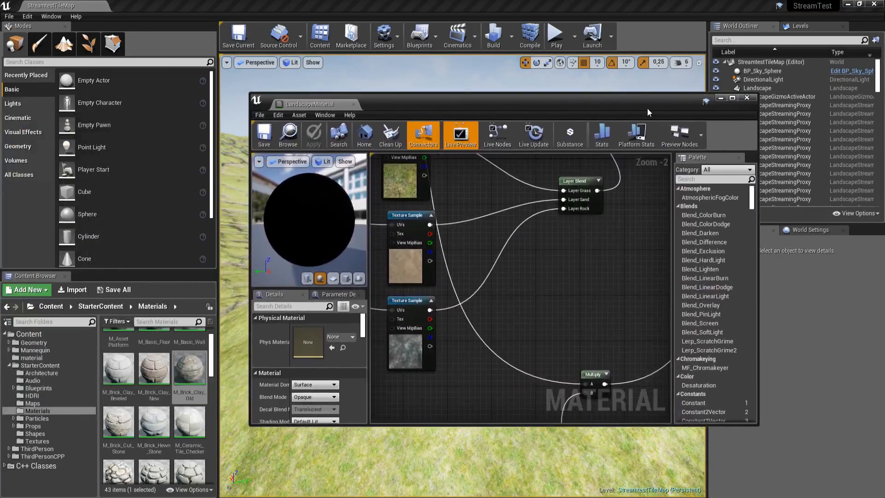
pyautogui.click(733, 98)
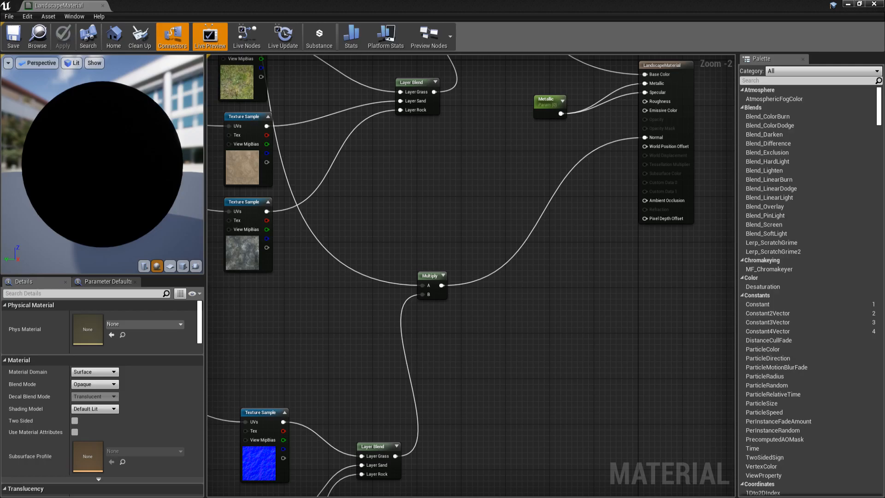
pyautogui.rightClick(425, 181)
pyautogui.click(377, 164)
pyautogui.moveTo(378, 164); pyautogui.dragTo(641, 242, button='right')
pyautogui.scroll(-1, 641, 242)
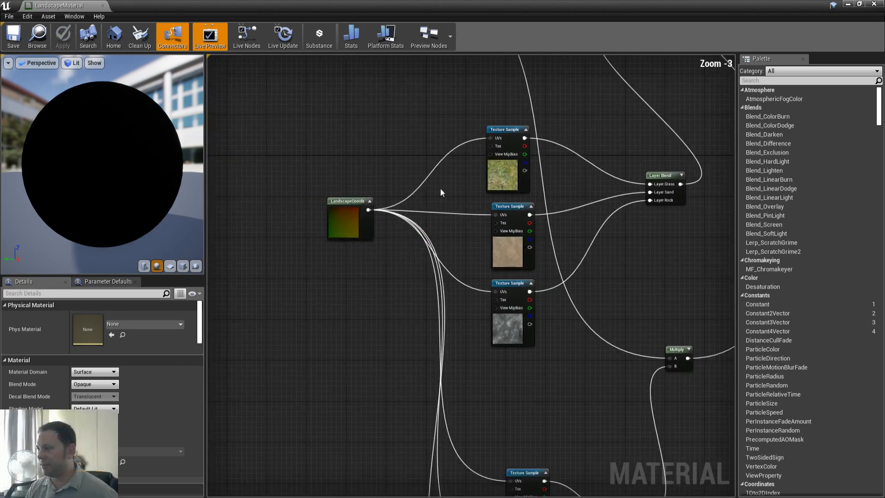
pyautogui.moveTo(444, 200); pyautogui.dragTo(381, 199, button='right')
pyautogui.moveTo(404, 104); pyautogui.dragTo(493, 350)
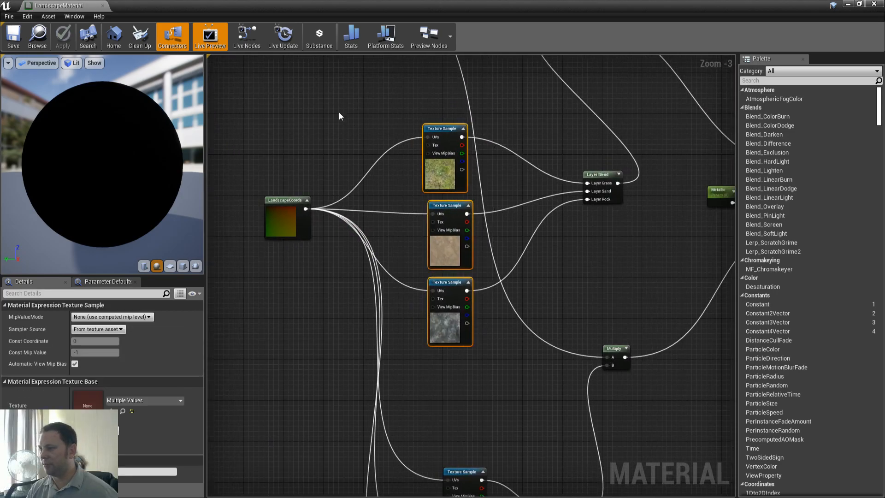
pyautogui.moveTo(297, 155); pyautogui.dragTo(395, 247, button='right')
pyautogui.click(380, 299)
# - Add a second LandscapeLayerCoords node above the existing one and set its Mapping Scale to 100
pyautogui.rightClick(266, 177)
pyautogui.write('landdsc')
pyautogui.write('landsca')
pyautogui.write('pe')
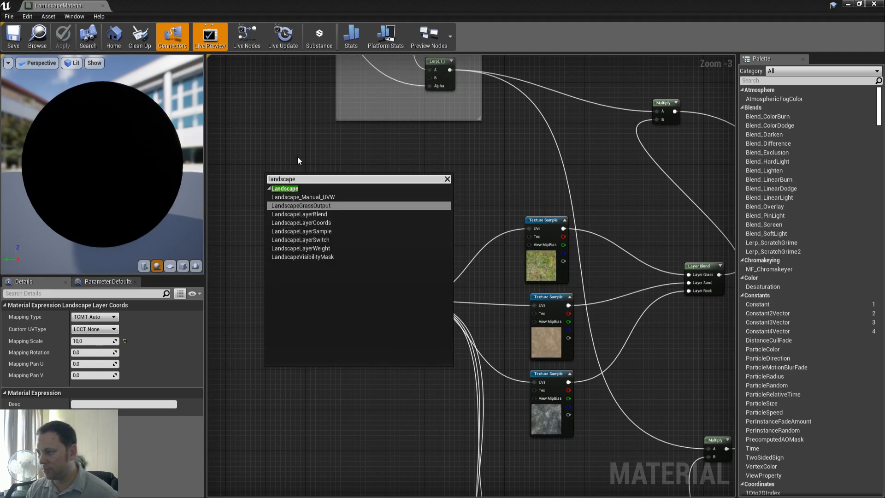
pyautogui.click(336, 223)
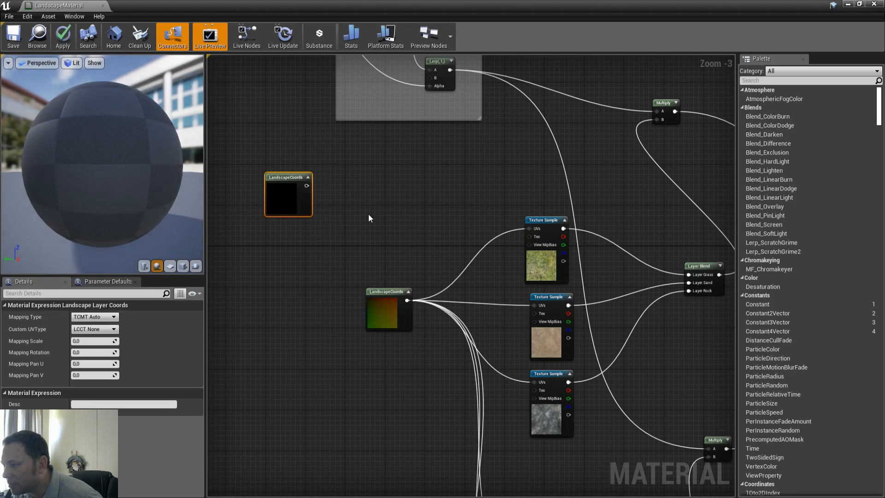
pyautogui.scroll(2, 302, 190)
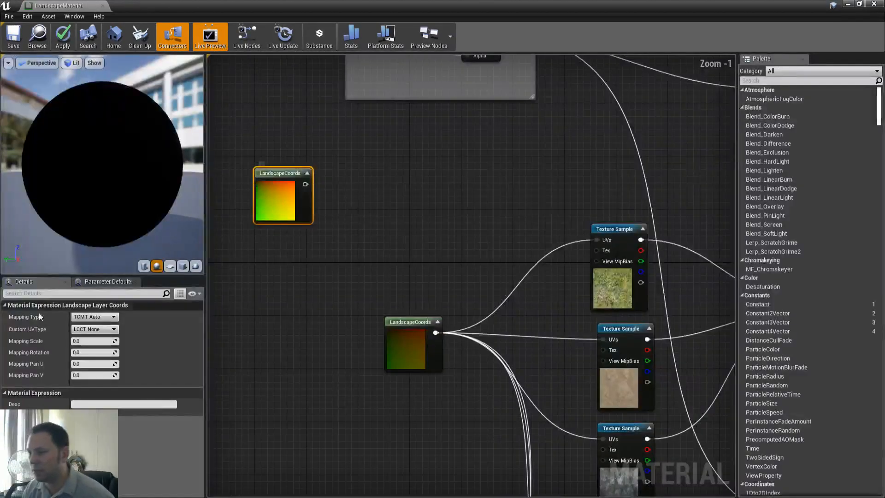
pyautogui.click(103, 341)
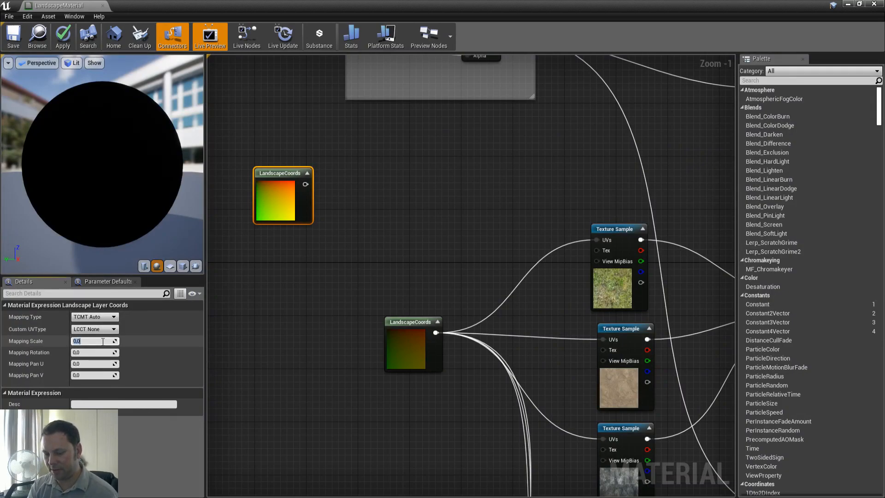
pyautogui.write('100')
pyautogui.press('Return')
# - Duplicate the grass, sand and rock color Texture Samples and place the copies beside the new LandscapeCoords node
pyautogui.moveTo(508, 250); pyautogui.dragTo(435, 227, button='right')
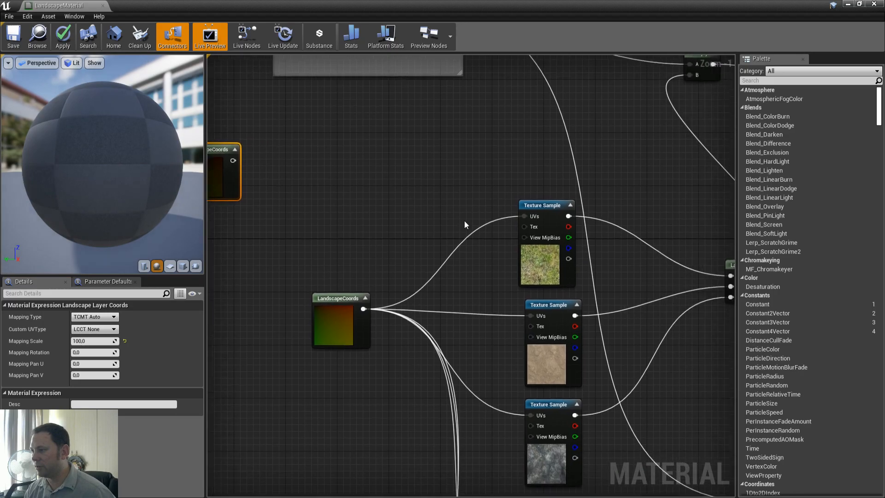
pyautogui.moveTo(502, 185); pyautogui.dragTo(590, 489)
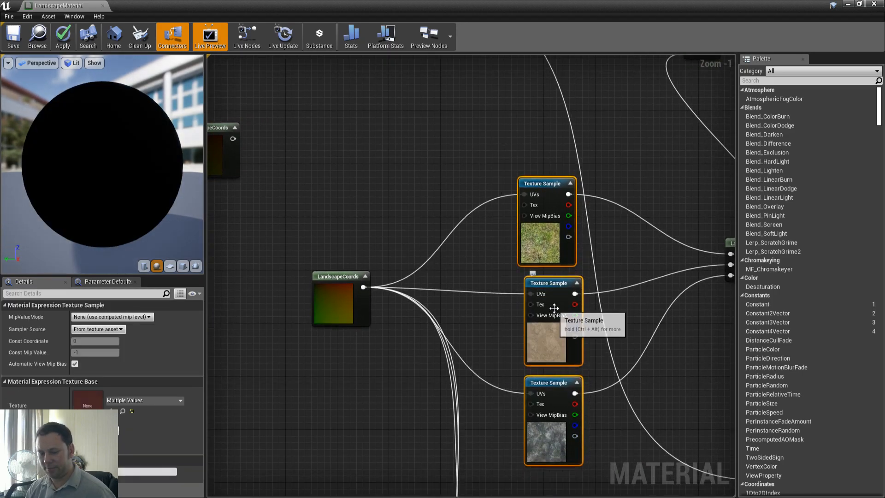
pyautogui.hotkey('ctrl', 'w')
pyautogui.moveTo(406, 131); pyautogui.dragTo(480, 190, button='right')
pyautogui.moveTo(652, 272); pyautogui.dragTo(347, 165)
pyautogui.moveTo(283, 187); pyautogui.dragTo(471, 196, button='right')
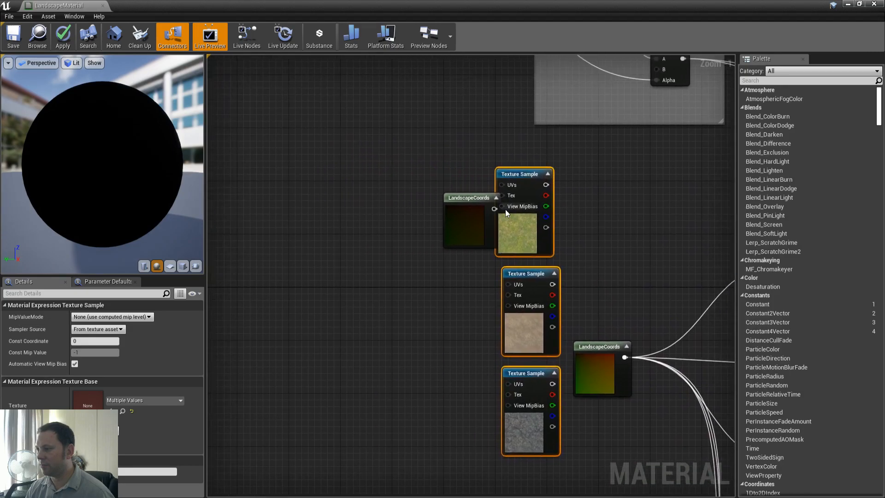
# - Connect the new LandscapeCoords node to the UVs of all three copied Texture Samples, moving it clear of them
pyautogui.moveTo(471, 196); pyautogui.dragTo(502, 185)
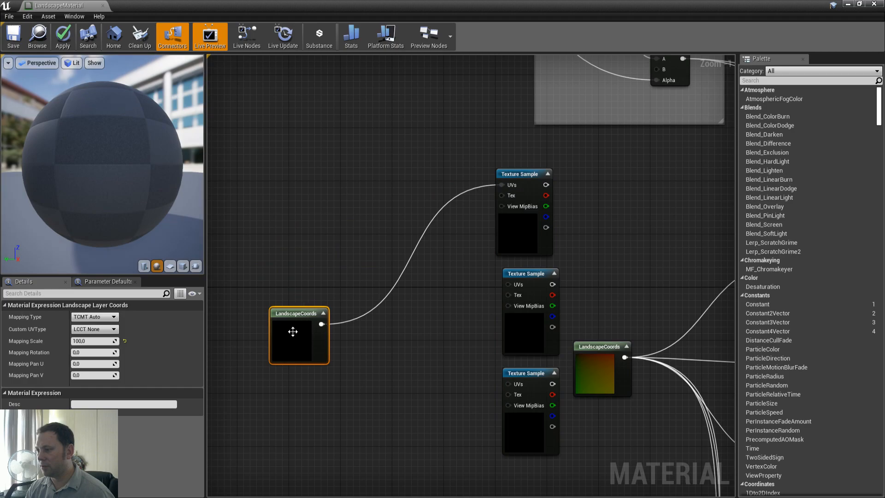
pyautogui.moveTo(321, 324); pyautogui.dragTo(509, 285)
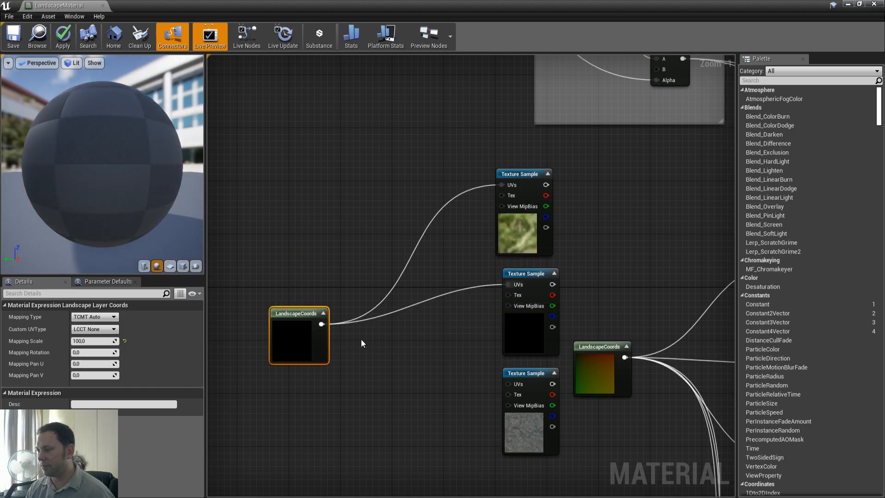
pyautogui.moveTo(321, 324); pyautogui.dragTo(508, 383)
pyautogui.moveTo(592, 301); pyautogui.dragTo(434, 279, button='right')
pyautogui.moveTo(443, 331); pyautogui.dragTo(499, 385)
# - Duplicate the color Layer Blend node and place the copy beside the copied Texture Samples
pyautogui.moveTo(511, 261); pyautogui.dragTo(411, 258, button='right')
pyautogui.moveTo(701, 249); pyautogui.dragTo(635, 245, button='right')
pyautogui.click(619, 264)
pyautogui.hotkey('ctrl', 'w')
pyautogui.moveTo(705, 299); pyautogui.dragTo(255, 164)
pyautogui.moveTo(329, 202); pyautogui.dragTo(452, 236, button='right')
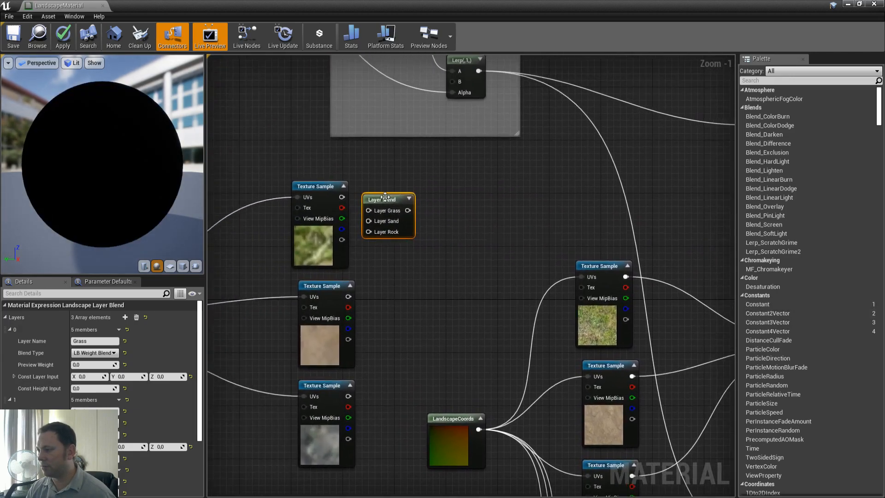
pyautogui.moveTo(384, 197); pyautogui.dragTo(450, 231)
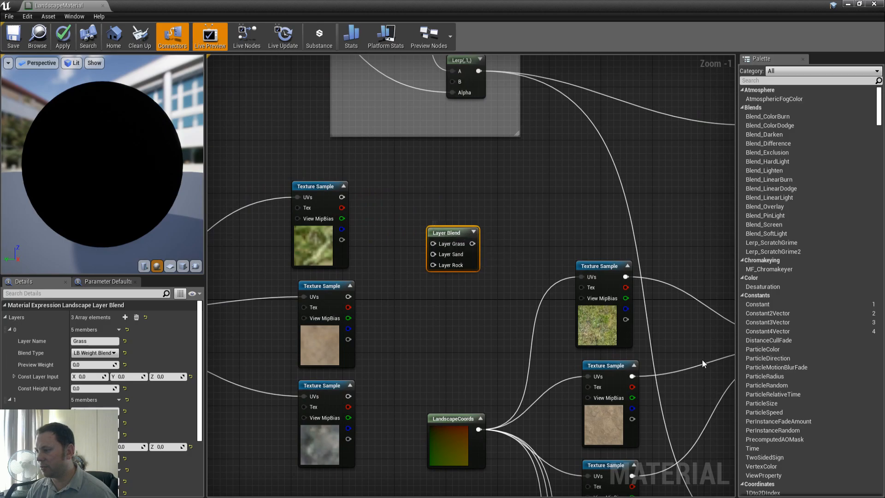
# - Connect the copied grass, sand and rock Texture Samples to the new Layer Blend's Grass, Sand and Rock inputs
pyautogui.moveTo(342, 197); pyautogui.dragTo(433, 244)
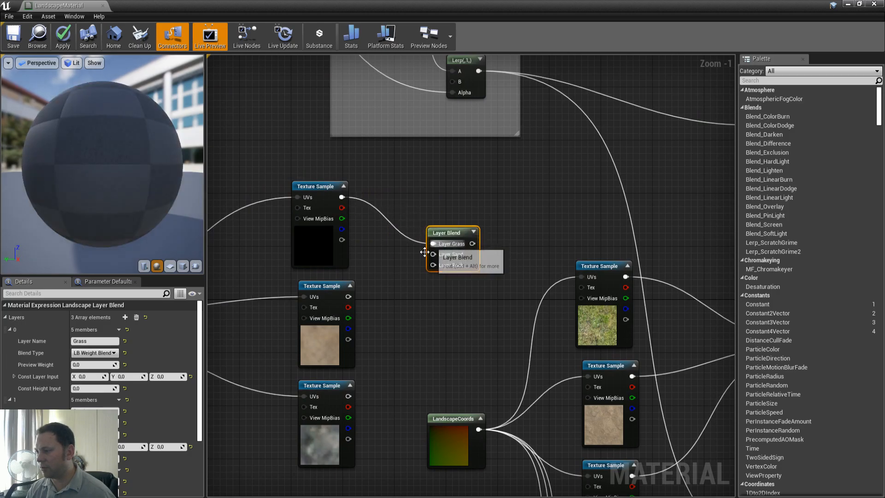
pyautogui.moveTo(349, 296); pyautogui.dragTo(434, 254)
pyautogui.moveTo(348, 396); pyautogui.dragTo(434, 264)
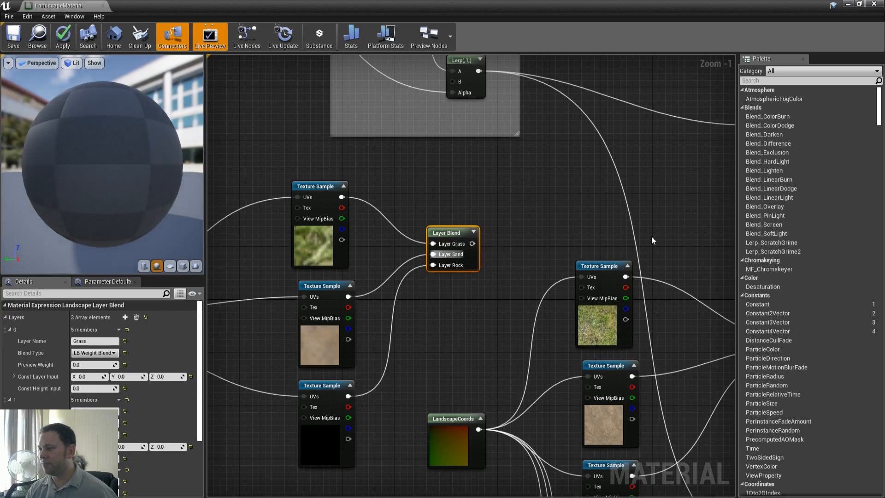
# - Move the original color Texture Samples, LandscapeCoords and Layer Blend away from the copied group
pyautogui.scroll(-2, 644, 237)
pyautogui.moveTo(658, 227); pyautogui.dragTo(527, 184, button='right')
pyautogui.scroll(-1, 449, 216)
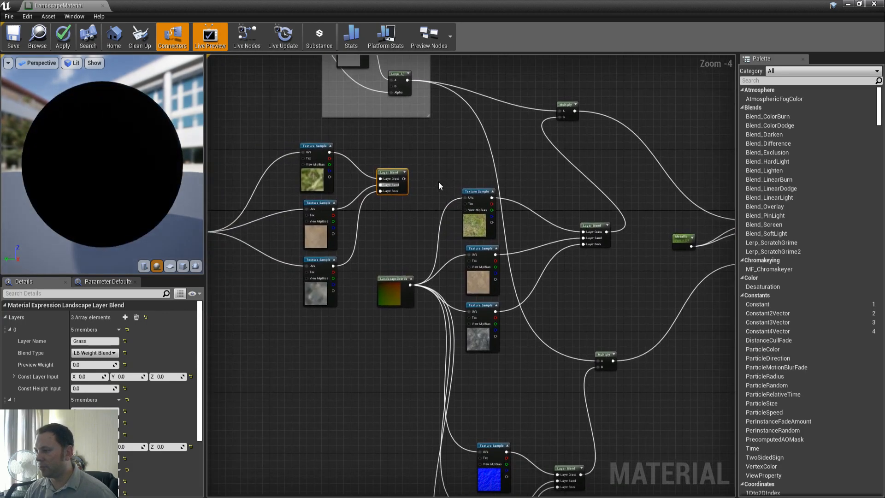
pyautogui.moveTo(381, 201); pyautogui.dragTo(593, 335)
pyautogui.moveTo(598, 227); pyautogui.dragTo(479, 348)
pyautogui.moveTo(495, 394); pyautogui.dragTo(581, 305, button='right')
pyautogui.click(564, 255)
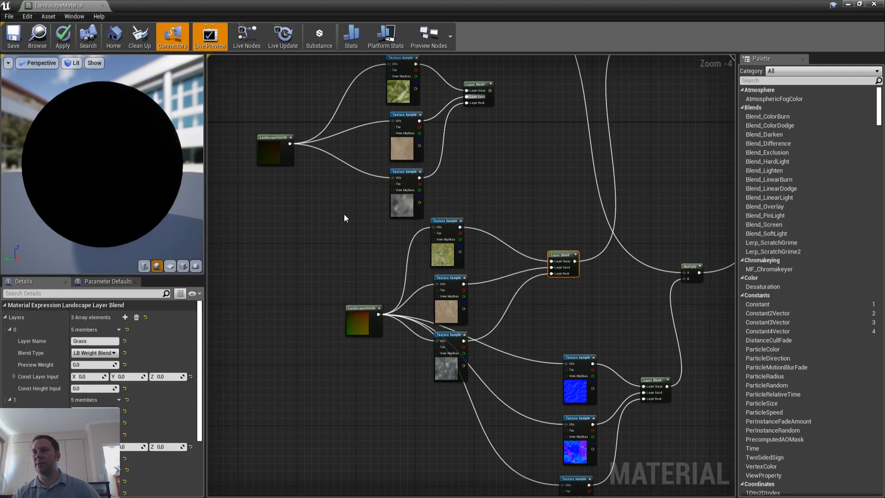
# - Move the original color nodes further clear of the copies and group them in a comment named "Detail Tile"
pyautogui.moveTo(368, 242); pyautogui.dragTo(522, 381)
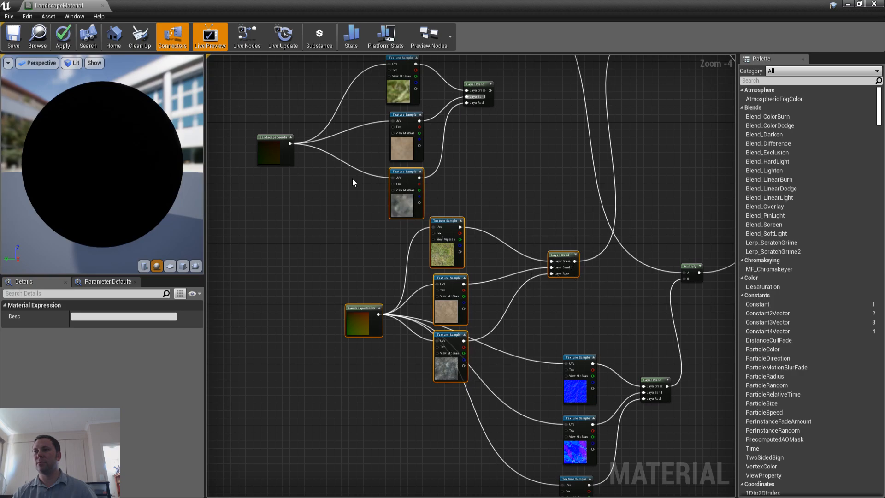
pyautogui.keyDown('ctrl'); pyautogui.moveTo(368, 177); pyautogui.dragTo(416, 178); pyautogui.keyUp('ctrl')
pyautogui.moveTo(449, 219); pyautogui.dragTo(344, 272)
pyautogui.press('c')
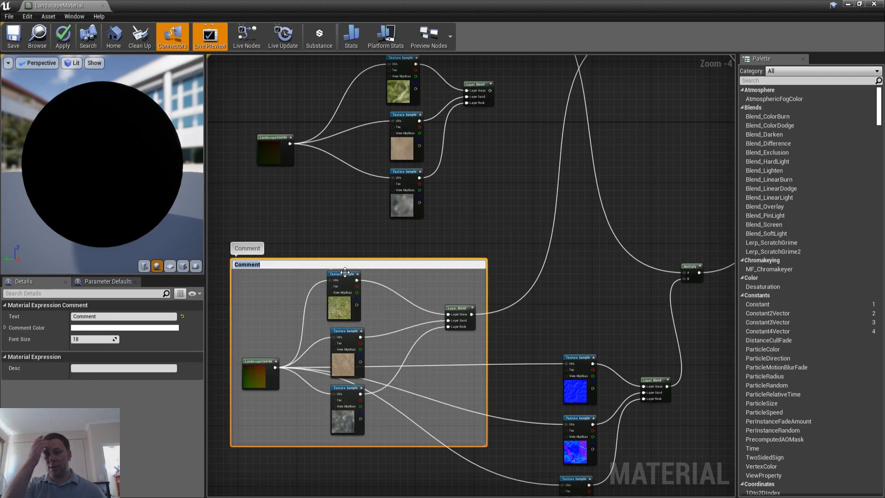
pyautogui.write('Detail Tile')
pyautogui.press('Return')
# - Group the copied coordinates, textures and Layer Blend in a comment named "Macro Tile" and line it up above Detail Tile
pyautogui.moveTo(313, 188); pyautogui.dragTo(308, 228, button='right')
pyautogui.moveTo(243, 83); pyautogui.dragTo(497, 232)
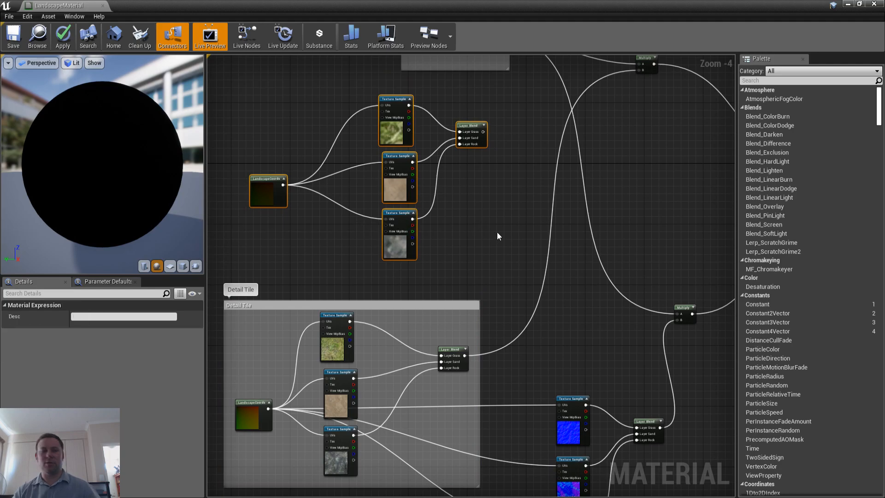
pyautogui.press('c')
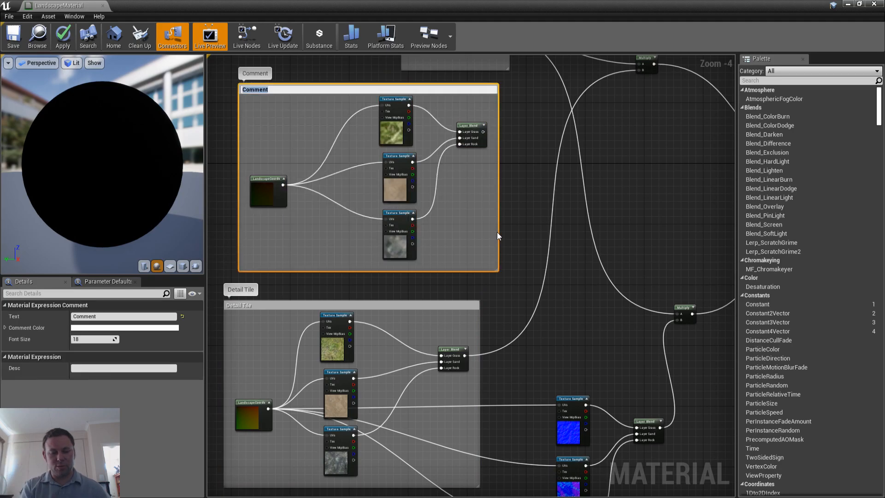
pyautogui.write('Macro Tile')
pyautogui.press('Return')
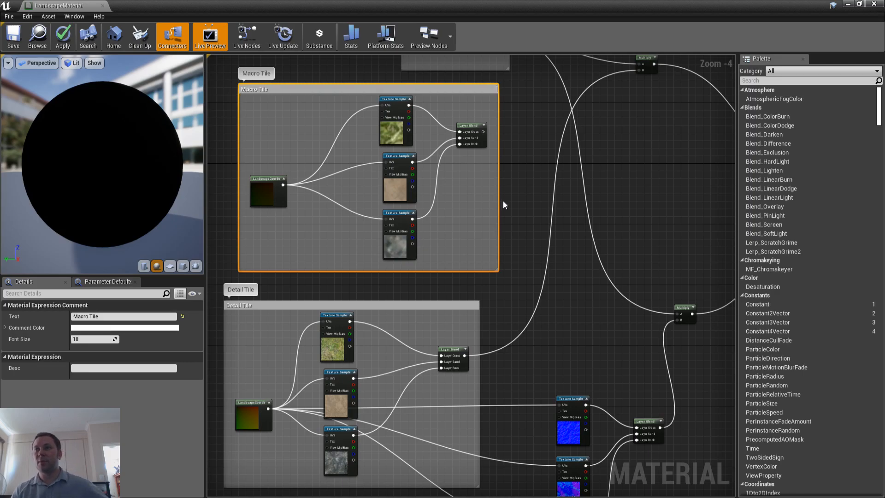
pyautogui.moveTo(533, 220); pyautogui.dragTo(543, 248, button='right')
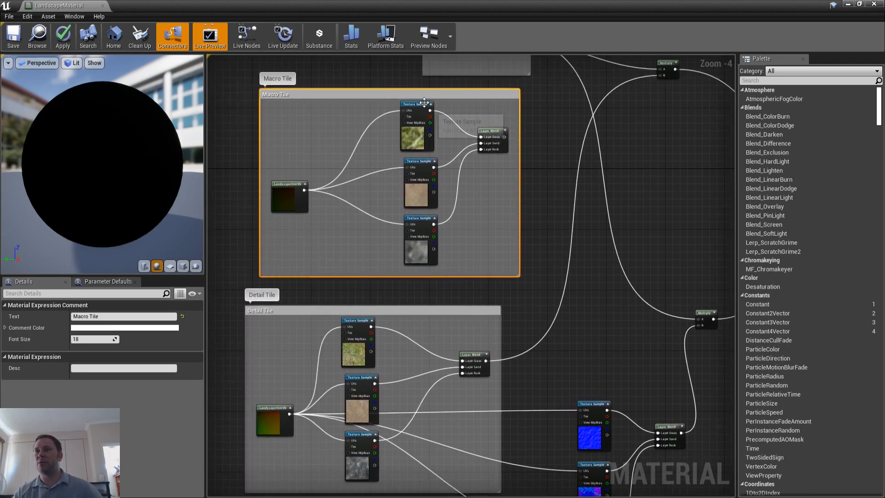
pyautogui.moveTo(422, 93); pyautogui.dragTo(402, 94)
pyautogui.click(543, 184)
# - Move the normal Multiply node beside the normal Layer Blend and group the normal map nodes in a comment named "Normal"
pyautogui.moveTo(544, 184); pyautogui.dragTo(503, 244, button='right')
pyautogui.moveTo(480, 305); pyautogui.dragTo(519, 216, button='right')
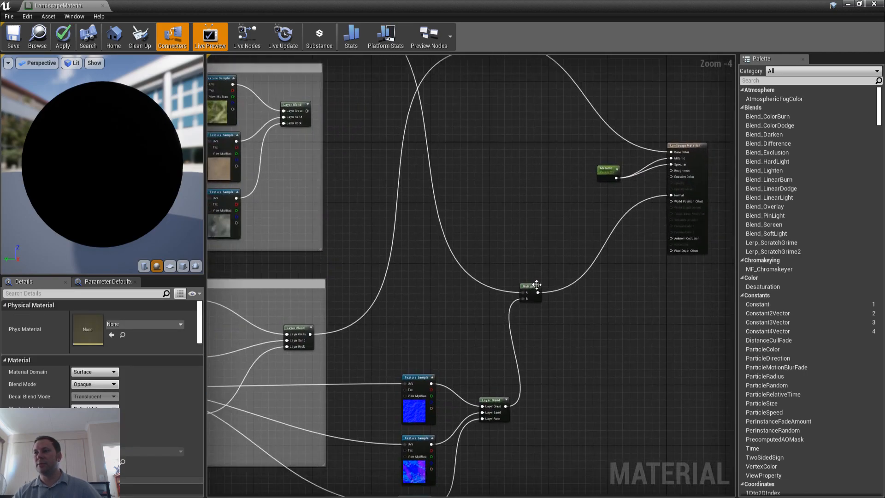
pyautogui.moveTo(530, 290); pyautogui.dragTo(551, 366)
pyautogui.moveTo(522, 326); pyautogui.dragTo(523, 233, button='right')
pyautogui.moveTo(382, 249); pyautogui.dragTo(590, 461)
pyautogui.press('c')
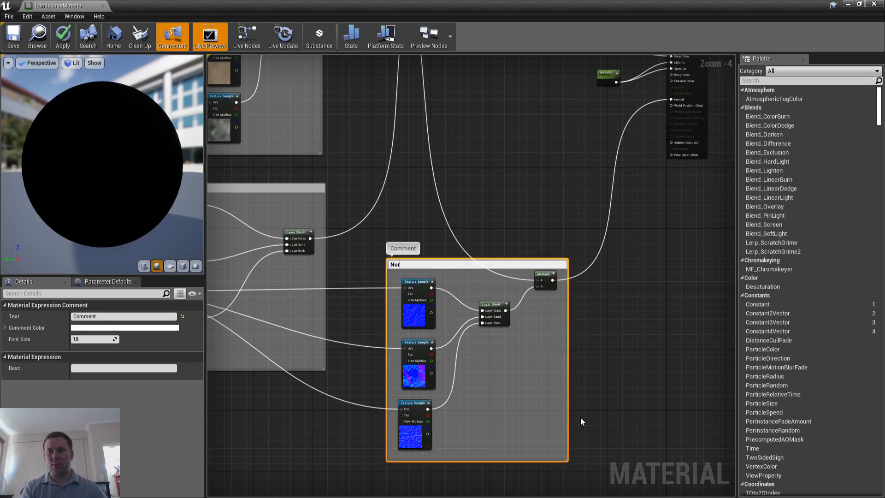
pyautogui.press('Return')
pyautogui.moveTo(478, 158); pyautogui.dragTo(475, 277, button='right')
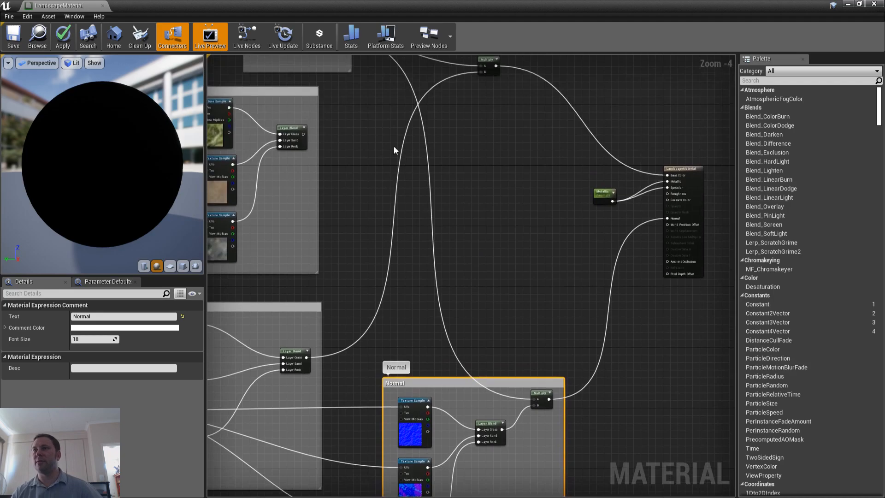
pyautogui.moveTo(451, 170); pyautogui.dragTo(449, 216, button='right')
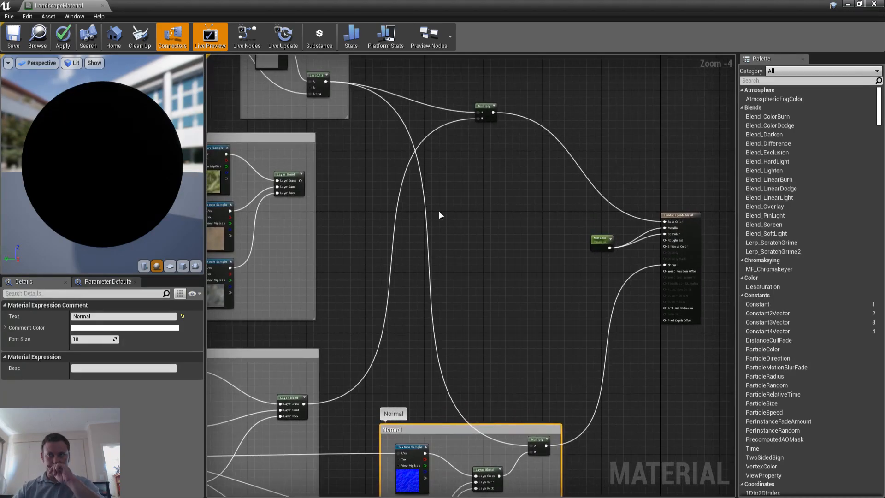
# - Add a CameraDepthFade function node in the open space between the tile groups and the material output
pyautogui.rightClick(457, 196)
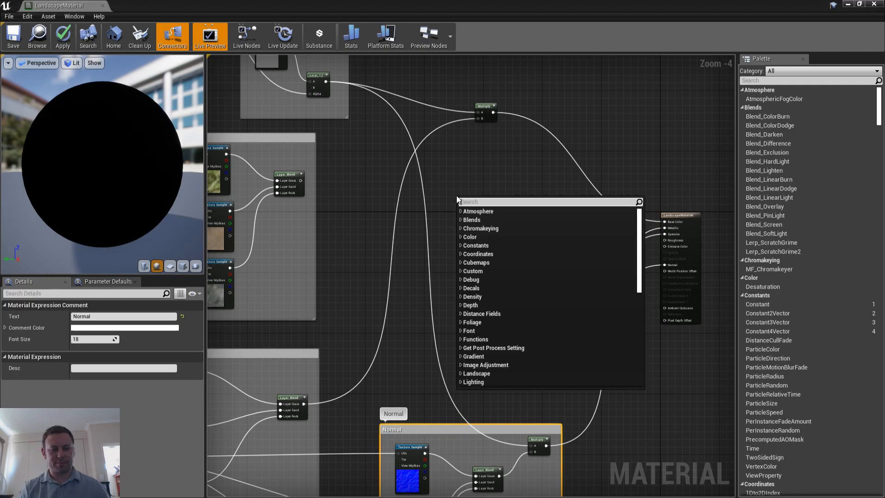
pyautogui.write('cameradep')
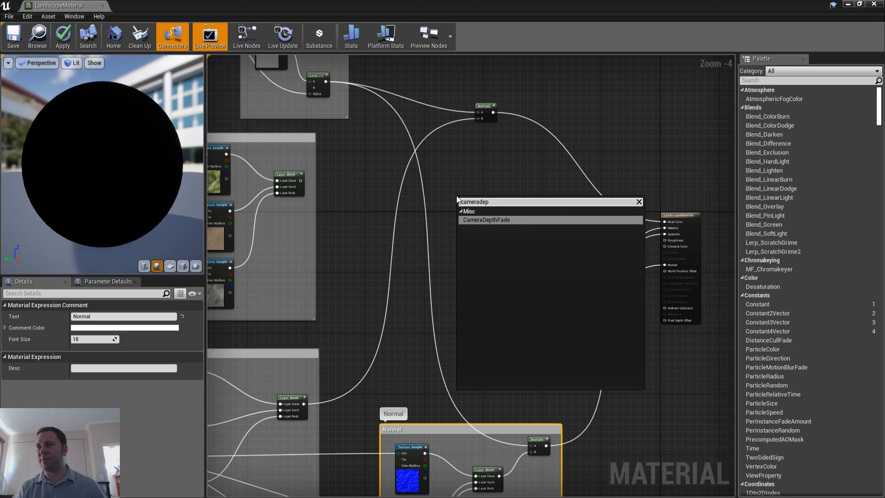
pyautogui.press('Return')
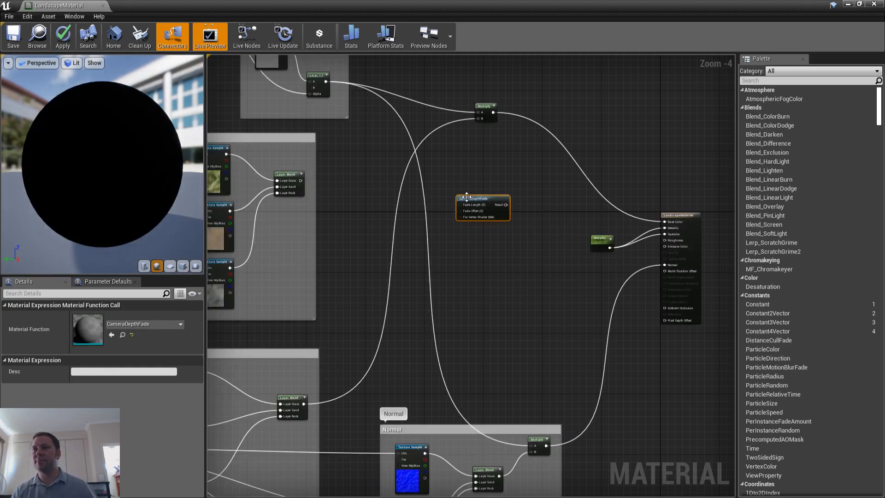
pyautogui.moveTo(482, 197); pyautogui.dragTo(418, 235)
pyautogui.moveTo(505, 176); pyautogui.dragTo(435, 219, button='right')
# - Move the base color Multiply node down beside the Detail Tile group's Layer Blend
pyautogui.moveTo(361, 139); pyautogui.dragTo(389, 110, button='right')
pyautogui.moveTo(450, 118); pyautogui.dragTo(342, 368)
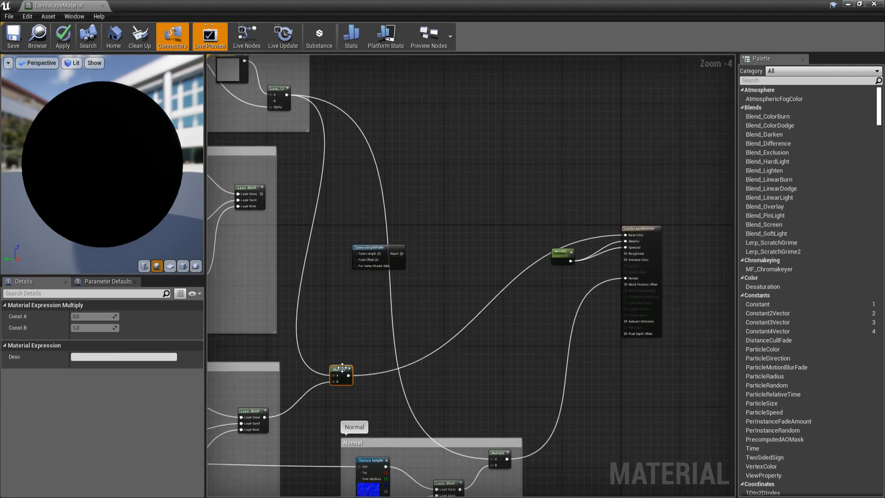
pyautogui.moveTo(342, 368); pyautogui.dragTo(399, 347, button='right')
# - Tidy the layout by shifting the Metallic node and the normal and base color Multiply nodes closer to the nodes they connect to
pyautogui.moveTo(627, 229); pyautogui.dragTo(641, 243)
pyautogui.moveTo(559, 330); pyautogui.dragTo(538, 183, button='right')
pyautogui.moveTo(535, 282); pyautogui.dragTo(527, 328)
pyautogui.moveTo(505, 180); pyautogui.dragTo(600, 300, button='right')
pyautogui.moveTo(467, 323); pyautogui.dragTo(452, 342)
pyautogui.moveTo(460, 137); pyautogui.dragTo(454, 237, button='right')
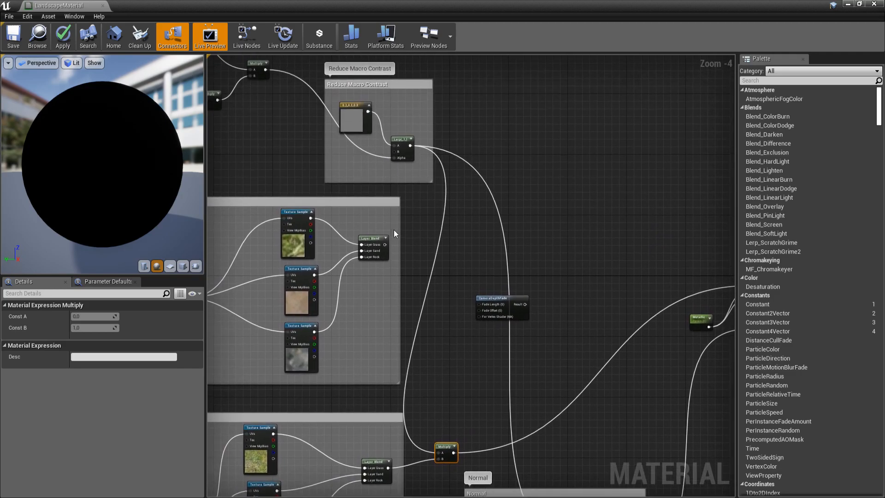
# - Lower the Macro Tile Layer Blend slightly and add a Multiply node fed by the Reduce Macro Contrast Lerp
pyautogui.moveTo(374, 236); pyautogui.dragTo(367, 250)
pyautogui.moveTo(415, 113); pyautogui.dragTo(382, 51, button='right')
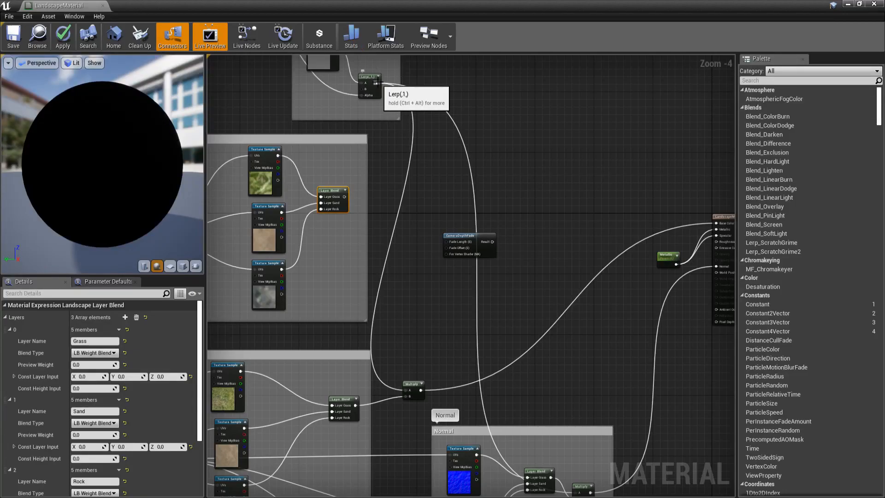
pyautogui.moveTo(377, 83); pyautogui.dragTo(466, 94)
pyautogui.write('mul')
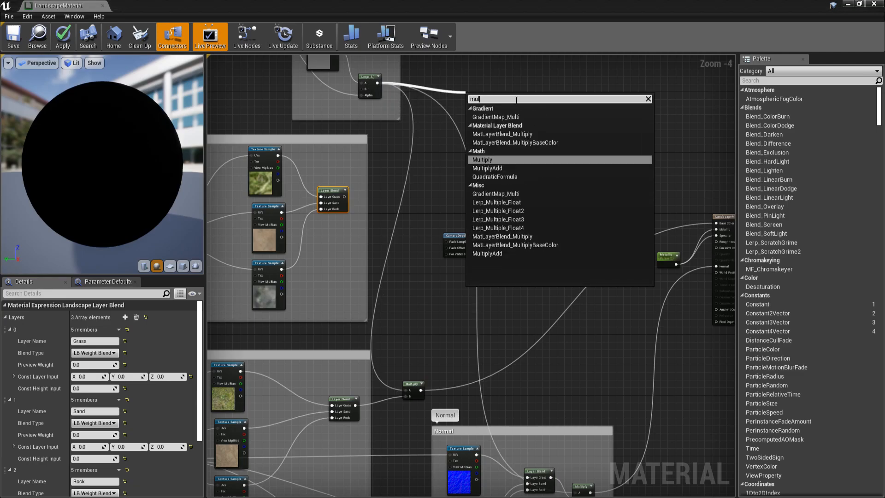
# - Add a Multiply node after the macro contrast Lerp and connect the Macro Tile Layer Blend output to its B input
pyautogui.click(522, 160)
pyautogui.moveTo(345, 197); pyautogui.dragTo(416, 181)
pyautogui.moveTo(561, 163); pyautogui.dragTo(516, 136, button='right')
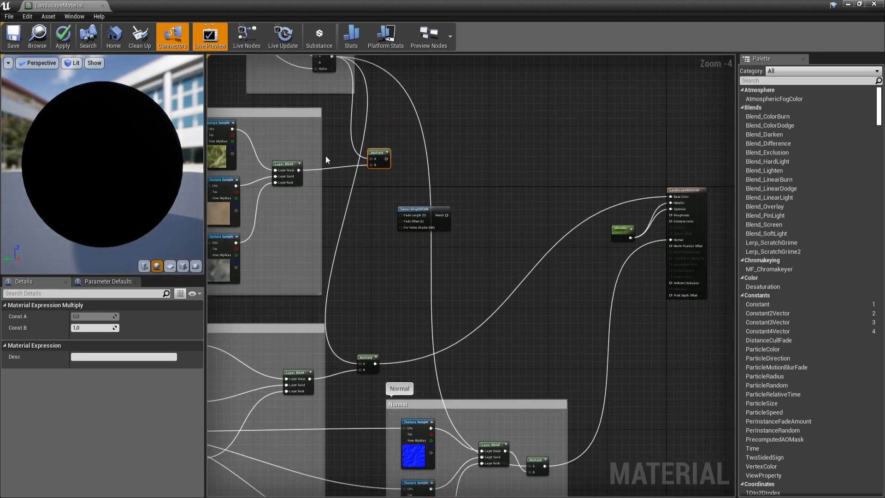
# - Widen the Macro Tile and Detail Tile comment boxes to enclose their Multiply nodes, and move CameraDepthFade out of the way
pyautogui.moveTo(321, 152); pyautogui.dragTo(404, 148)
pyautogui.moveTo(419, 207); pyautogui.dragTo(499, 169)
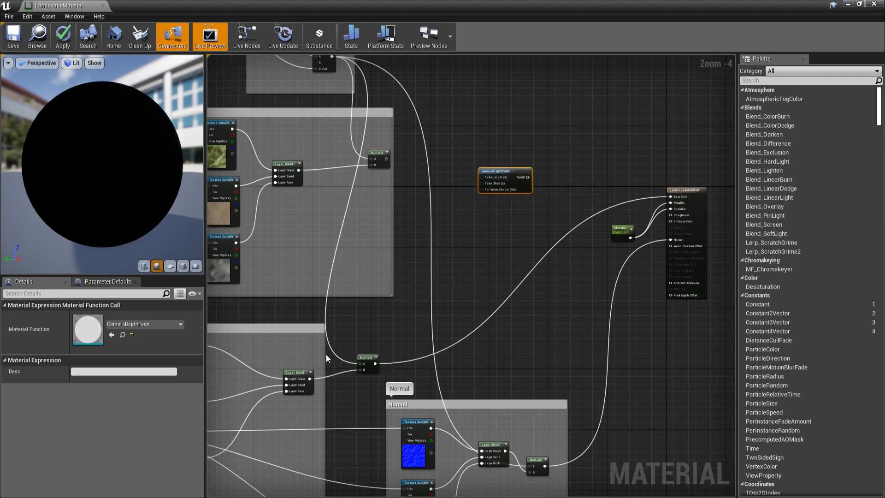
pyautogui.moveTo(326, 355); pyautogui.dragTo(350, 367)
pyautogui.moveTo(377, 151); pyautogui.dragTo(367, 175)
pyautogui.moveTo(432, 162); pyautogui.dragTo(380, 160, button='right')
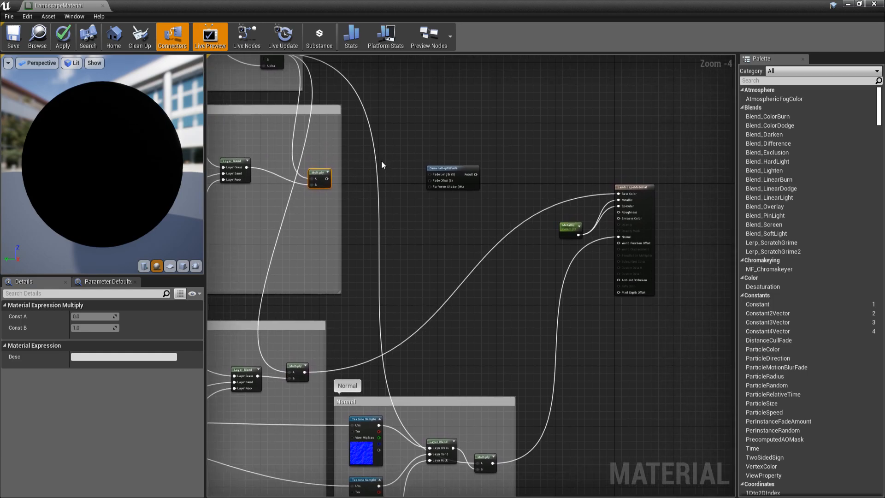
# - Reposition the CameraDepthFade node in the empty area between the Macro Tile group and the LandscapeMaterial node
pyautogui.moveTo(452, 165); pyautogui.dragTo(522, 128)
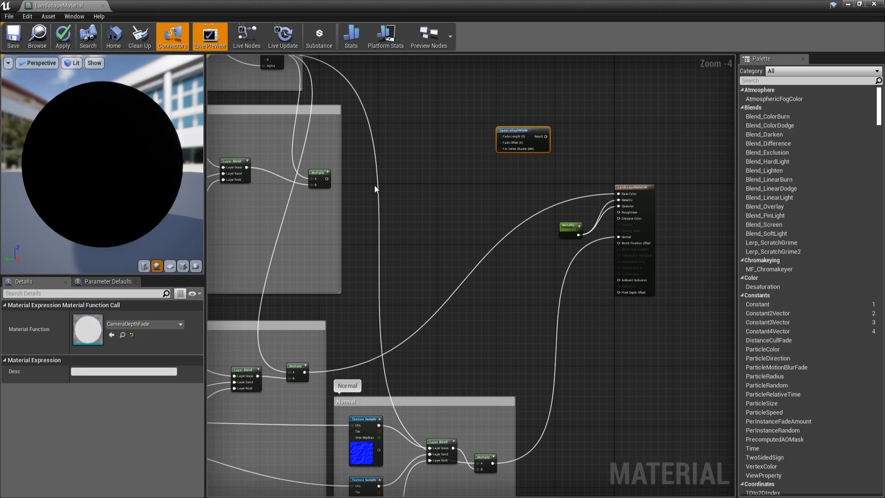
pyautogui.moveTo(401, 182); pyautogui.dragTo(426, 222, button='right')
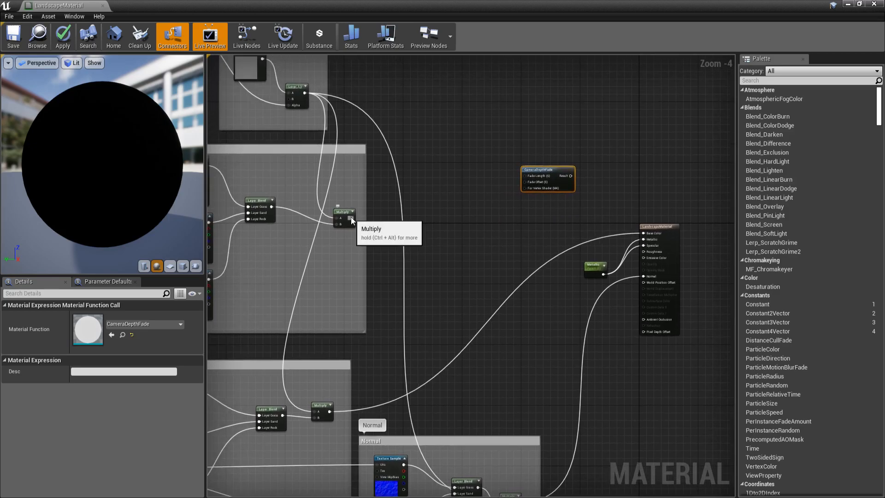
pyautogui.moveTo(369, 223); pyautogui.dragTo(614, 277, button='right')
pyautogui.moveTo(641, 221); pyautogui.dragTo(582, 188, button='right')
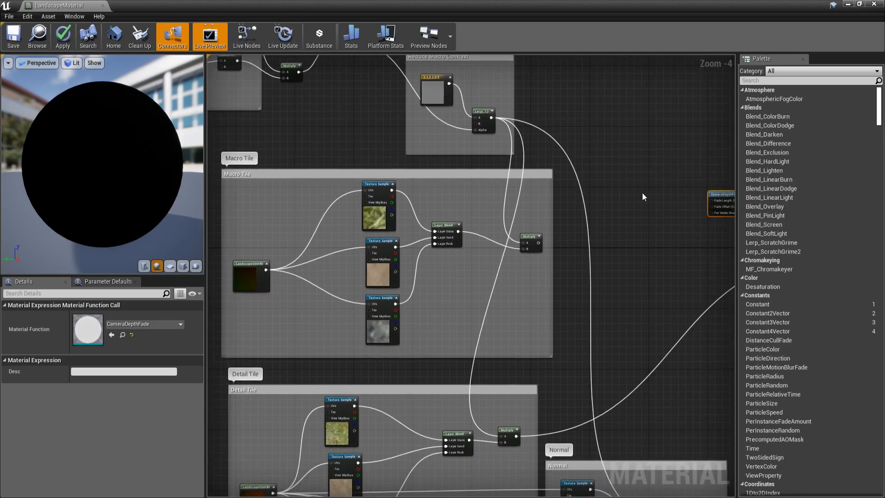
pyautogui.moveTo(645, 197); pyautogui.dragTo(399, 191, button='right')
pyautogui.moveTo(345, 238); pyautogui.dragTo(427, 217)
pyautogui.click(460, 143)
pyautogui.moveTo(491, 159); pyautogui.dragTo(317, 158, button='right')
pyautogui.moveTo(364, 189); pyautogui.dragTo(328, 197)
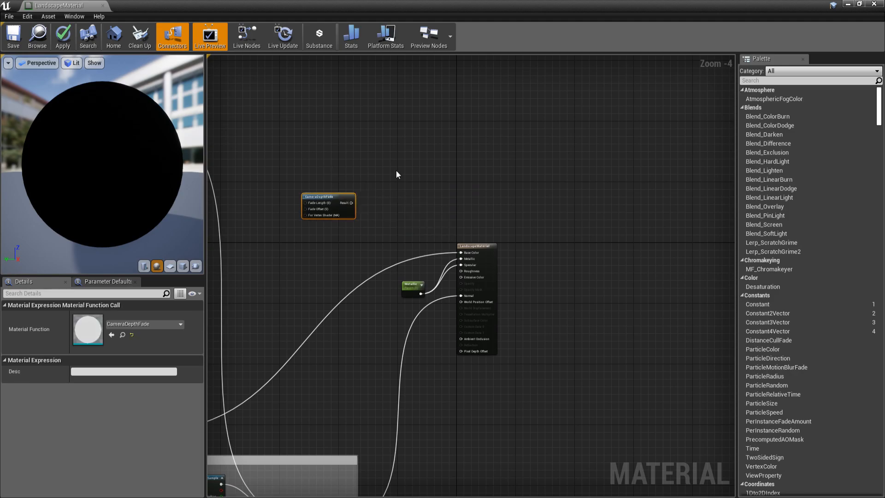
# - Add a LinearInterpolate node above the LandscapeMaterial node and move CameraDepthFade lower to make room for wiring
pyautogui.rightClick(397, 171)
pyautogui.write('lerp')
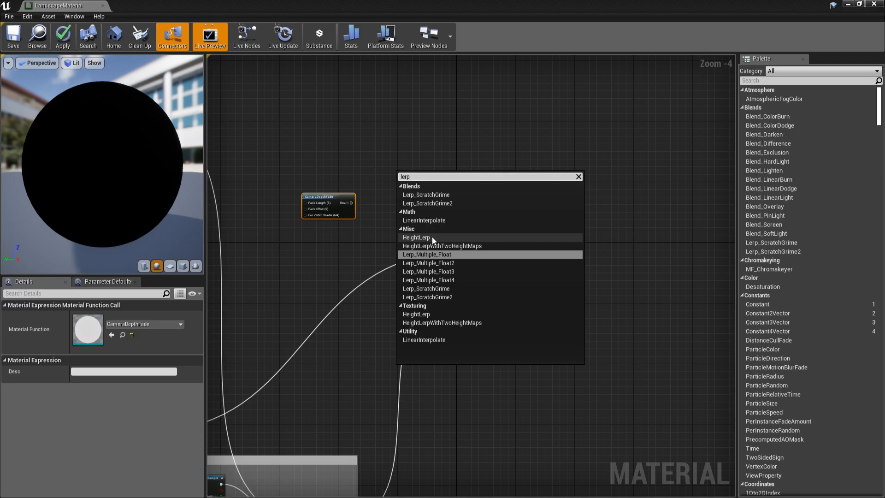
pyautogui.click(434, 338)
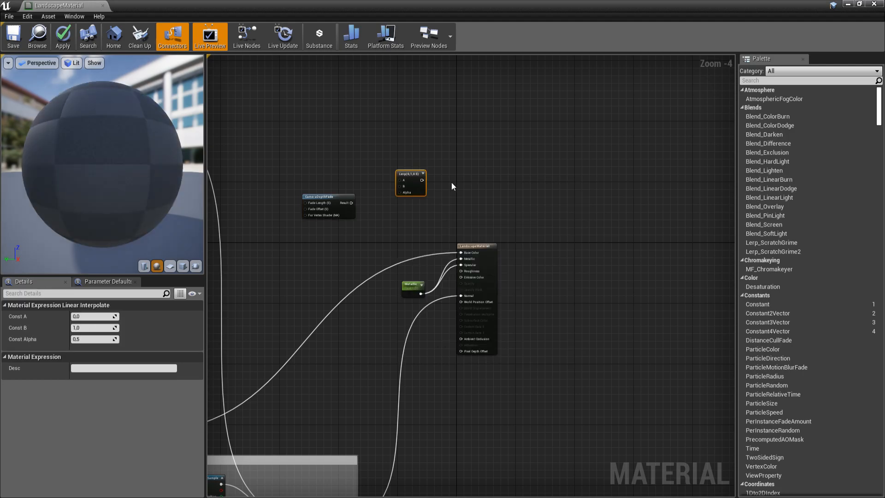
pyautogui.moveTo(437, 189); pyautogui.dragTo(460, 201, button='right')
pyautogui.scroll(3, 460, 201)
pyautogui.moveTo(354, 196); pyautogui.dragTo(452, 199, button='right')
pyautogui.scroll(-2, 307, 168)
pyautogui.moveTo(307, 169); pyautogui.dragTo(373, 186, button='right')
pyautogui.moveTo(425, 222); pyautogui.dragTo(404, 282)
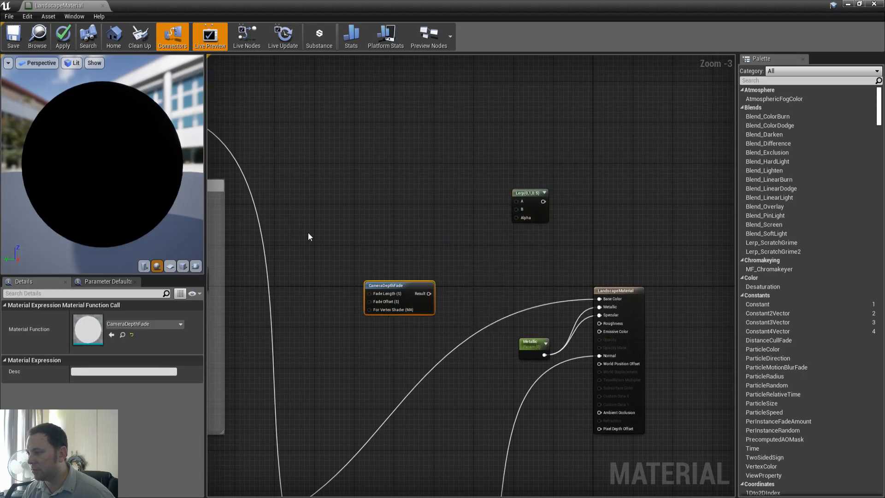
# - Connect the Macro Tile Multiply output to the new Lerp's A input and the Detail Tile Multiply output to B
pyautogui.moveTo(308, 233); pyautogui.dragTo(415, 211, button='right')
pyautogui.moveTo(310, 256); pyautogui.dragTo(623, 178)
pyautogui.moveTo(372, 410); pyautogui.dragTo(447, 303, button='right')
pyautogui.moveTo(353, 409); pyautogui.dragTo(620, 353)
# - Move the new Lerp node away from the LandscapeMaterial node and connect its output to Base Color
pyautogui.moveTo(616, 262); pyautogui.dragTo(484, 116, button='right')
pyautogui.moveTo(501, 196); pyautogui.dragTo(473, 232)
pyautogui.moveTo(492, 161); pyautogui.dragTo(367, 109, button='right')
pyautogui.moveTo(359, 185); pyautogui.dragTo(447, 247)
# - Connect the CameraDepthFade Result to the Alpha input of the new Lerp node
pyautogui.moveTo(434, 176); pyautogui.dragTo(632, 149, button='right')
pyautogui.moveTo(448, 211); pyautogui.dragTo(535, 178)
pyautogui.moveTo(421, 242); pyautogui.dragTo(522, 234, button='right')
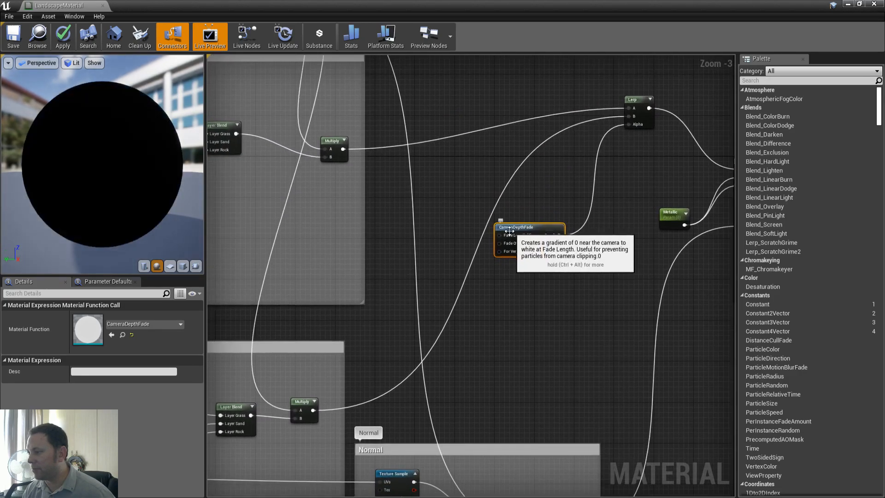
# - Add a ScalarParameter named FadeLength feeding the Fade Length input of CameraDepthFade
pyautogui.moveTo(498, 232); pyautogui.dragTo(527, 216, button='right')
pyautogui.rightClick(492, 226)
pyautogui.write('scale')
pyautogui.press('Down')
pyautogui.press('Down')
pyautogui.press('Down')
pyautogui.press('Down')
pyautogui.press('Down')
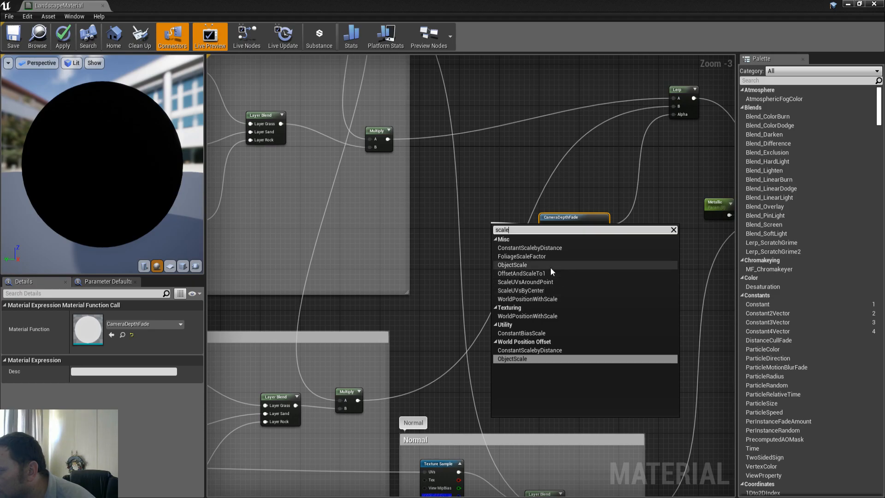
pyautogui.press('BackSpace')
pyautogui.write('a')
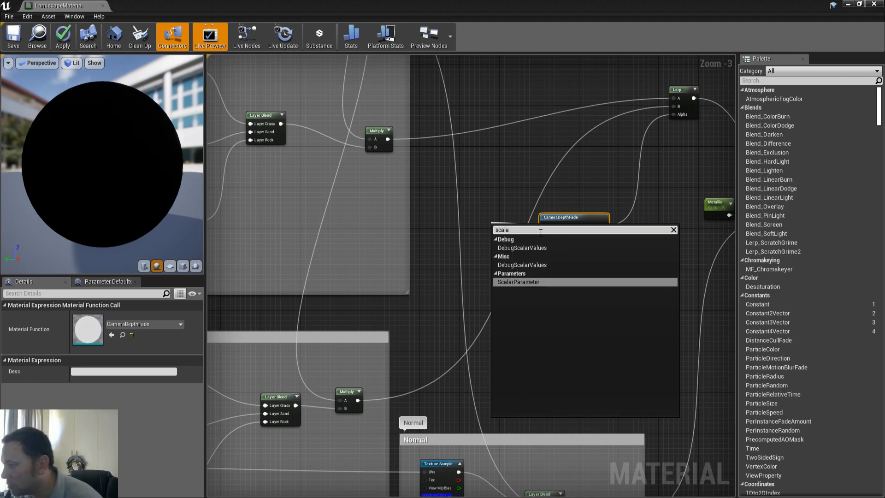
pyautogui.click(534, 281)
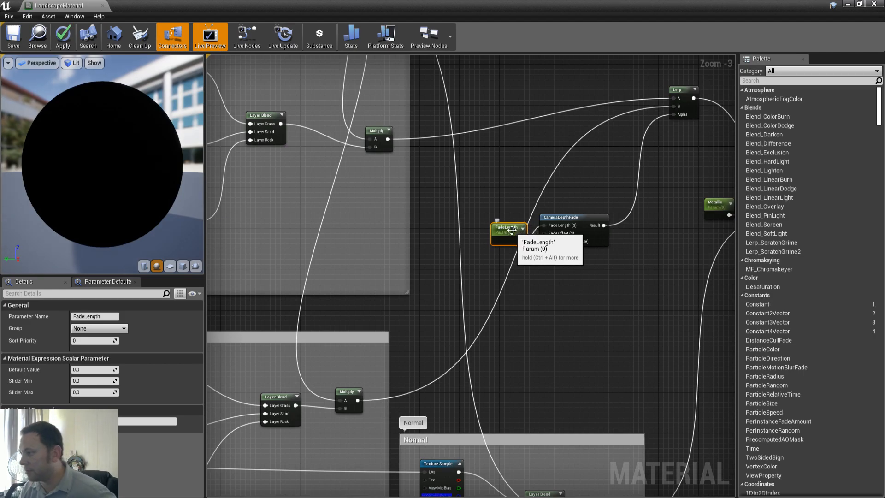
# - Shift the FadeLength node away from CameraDepthFade and set its default value to 5000
pyautogui.moveTo(507, 226); pyautogui.dragTo(491, 225)
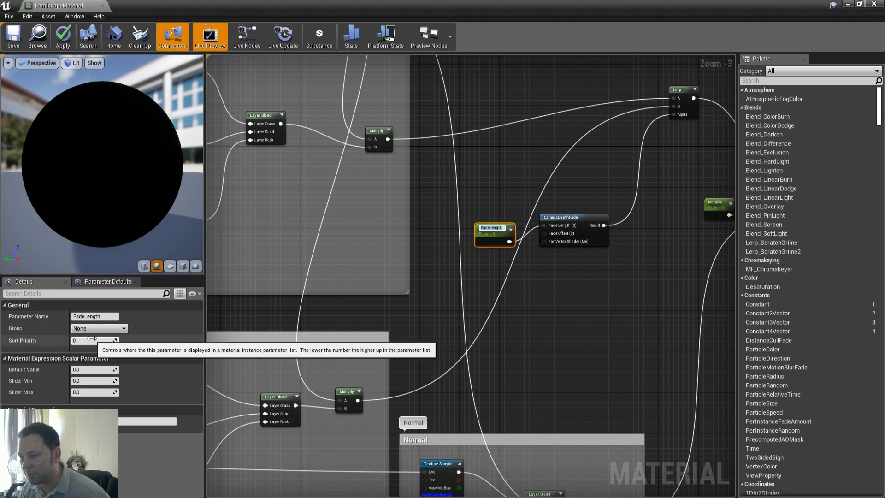
pyautogui.click(91, 369)
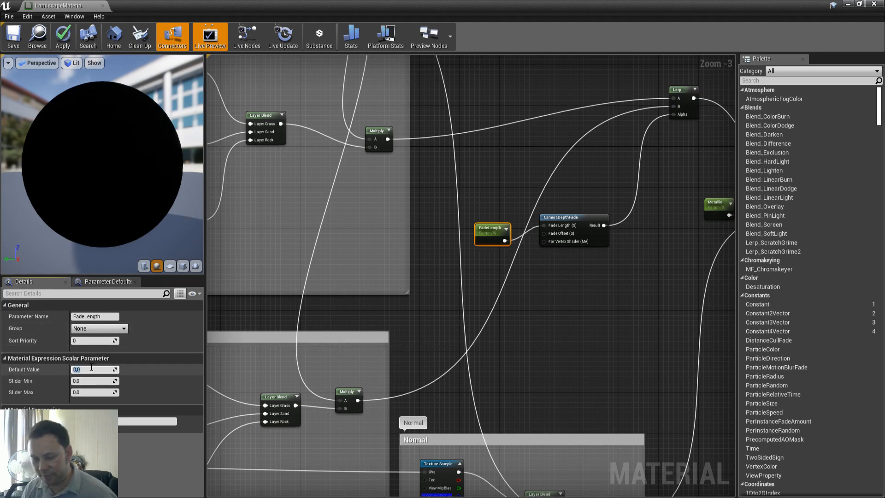
pyautogui.write('5000')
pyautogui.press('Tab')
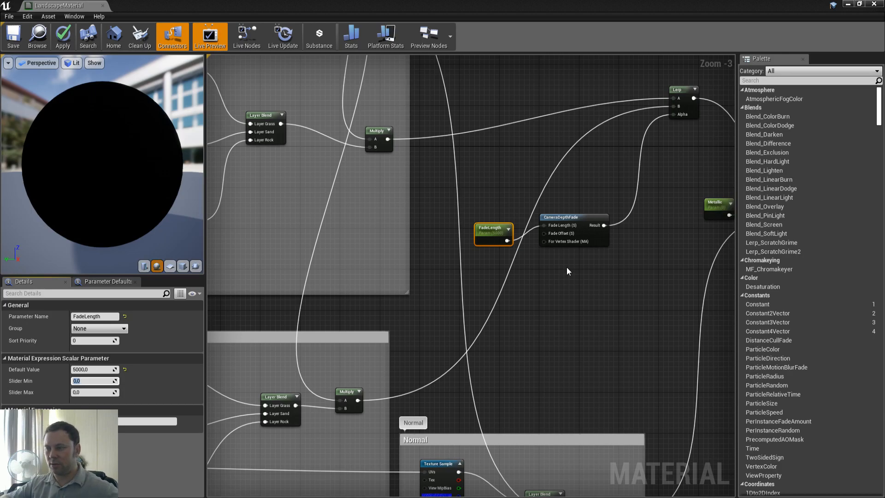
# - Save the landscape material and move its editor window aside to uncover the level viewport
pyautogui.moveTo(628, 283); pyautogui.dragTo(533, 310, button='right')
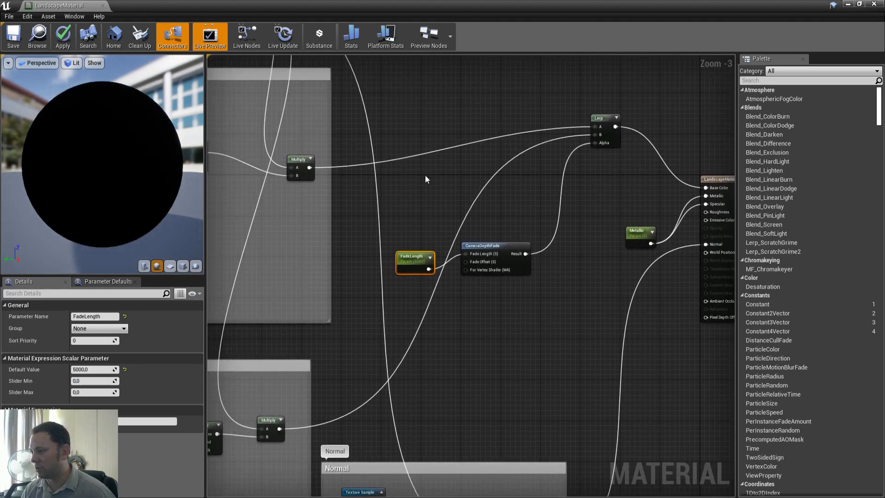
pyautogui.scroll(-2, 427, 183)
pyautogui.moveTo(529, 168); pyautogui.dragTo(503, 182, button='right')
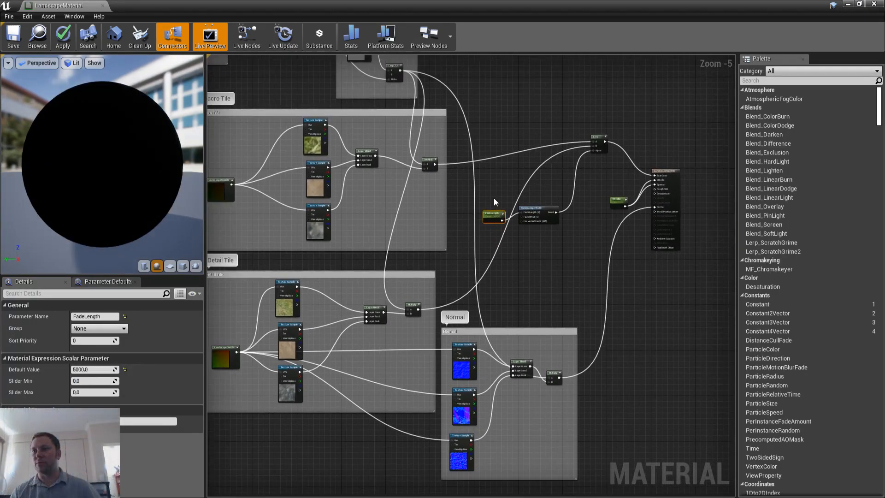
pyautogui.click(14, 36)
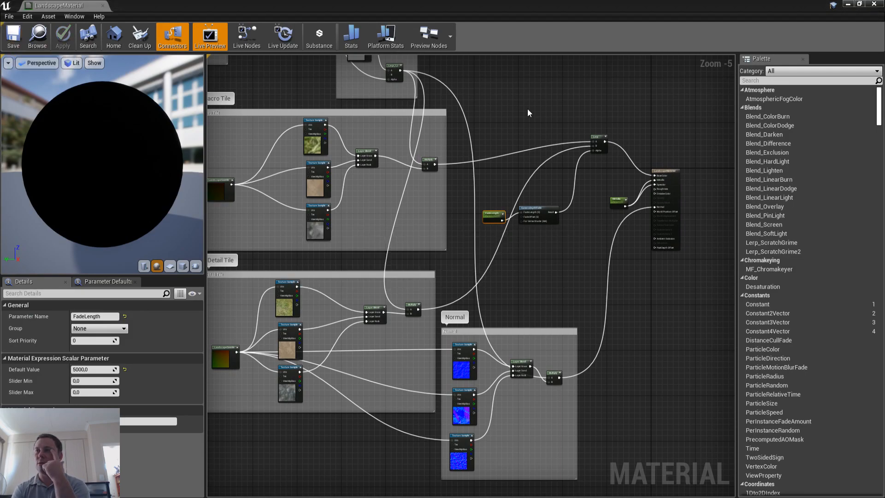
pyautogui.click(859, 4)
pyautogui.moveTo(557, 108); pyautogui.dragTo(0, 133)
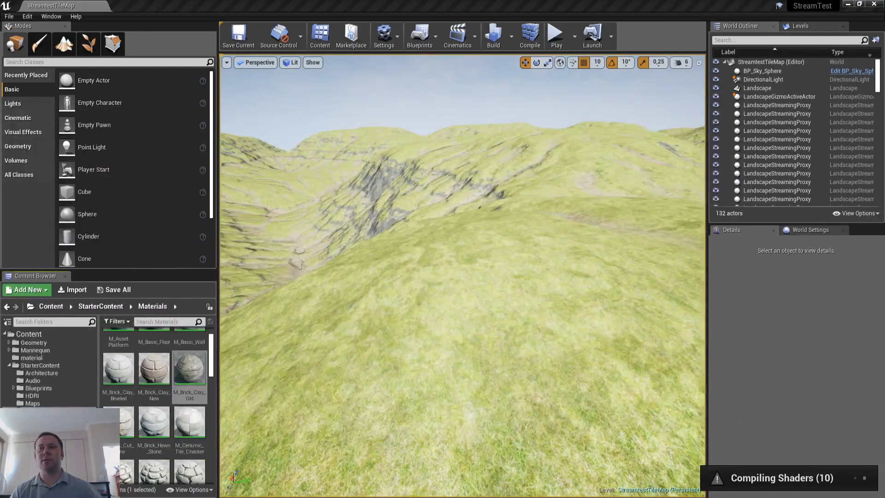
# - Fly over the landscape and close to the rocks to examine the texture tiling at far and near distances
pyautogui.moveTo(356, 255); pyautogui.dragTo(180, 283, button='right')
pyautogui.press('w')
pyautogui.moveTo(530, 208); pyautogui.dragTo(693, 186, button='right')
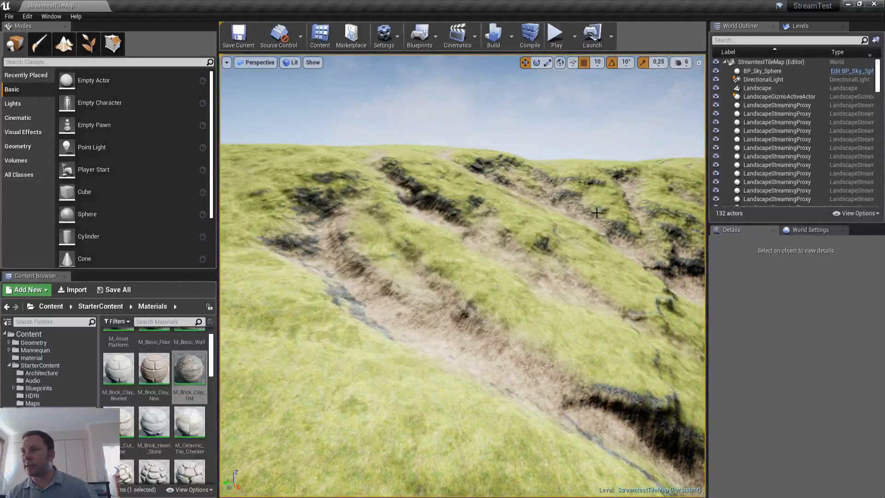
pyautogui.moveTo(503, 267); pyautogui.dragTo(678, 300, button='right')
pyautogui.press('s')
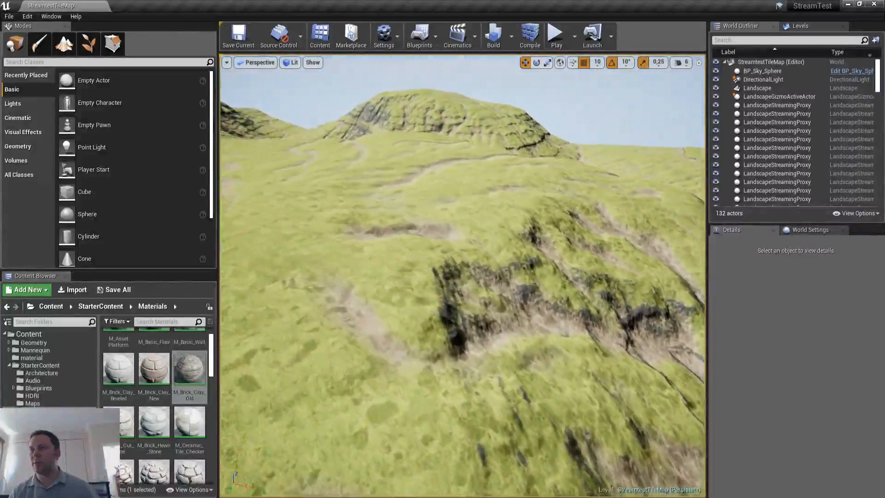
pyautogui.moveTo(462, 276); pyautogui.dragTo(427, 254, button='right')
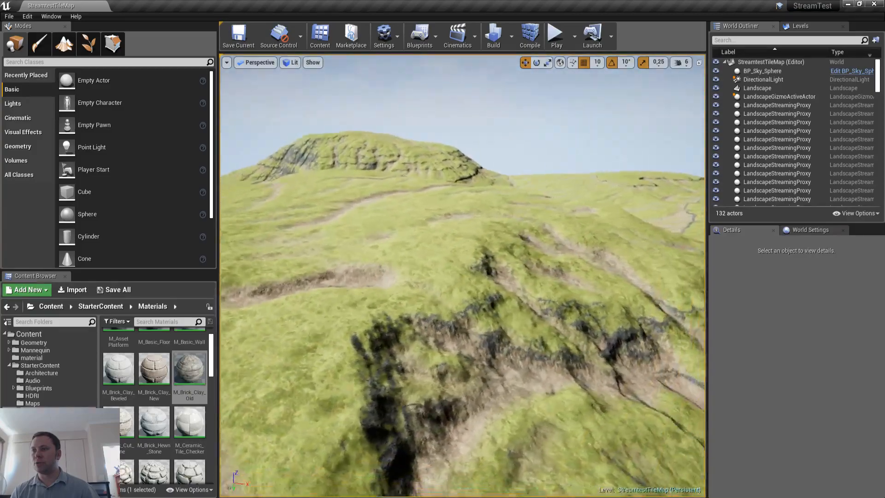
pyautogui.moveTo(462, 275); pyautogui.dragTo(379, 323, button='right')
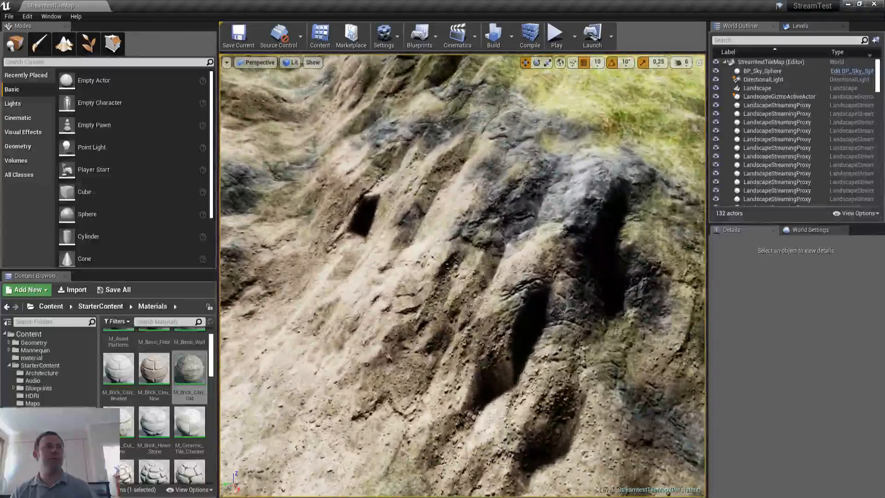
# - Bring back the material editor and review the Macro and Detail LandscapeCoords mapping scales and the distance blend wiring
pyautogui.moveTo(0, 81); pyautogui.dragTo(544, 82)
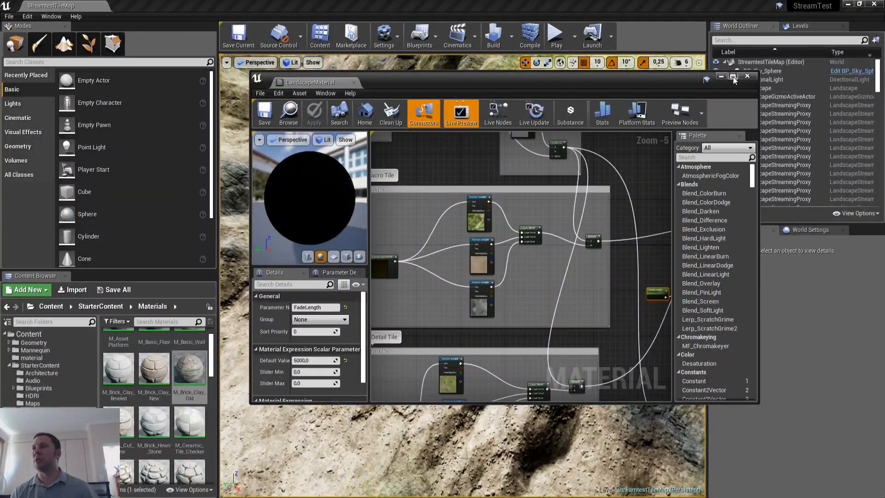
pyautogui.click(733, 77)
pyautogui.scroll(2, 530, 186)
pyautogui.moveTo(618, 181); pyautogui.dragTo(554, 177, button='right')
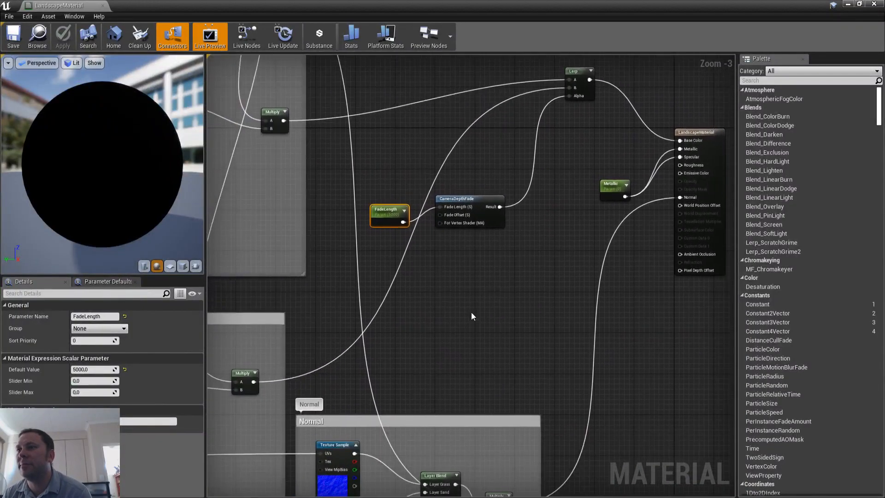
pyautogui.scroll(-1, 472, 312)
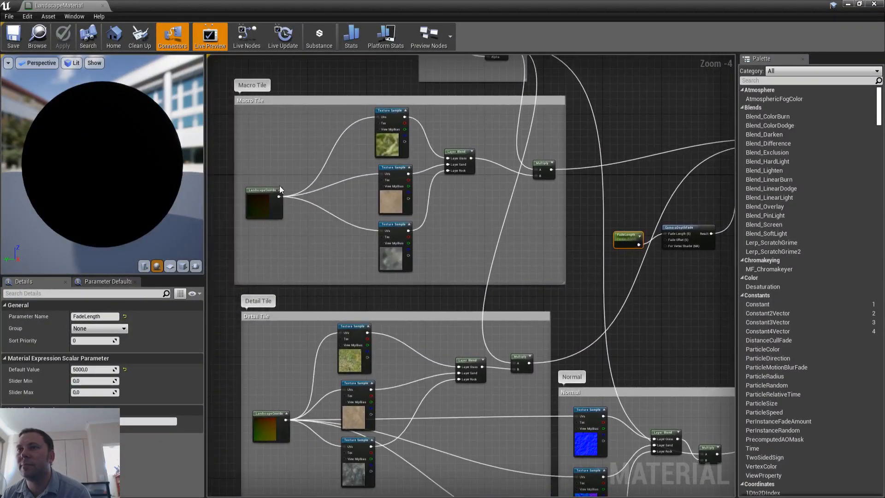
pyautogui.click(261, 189)
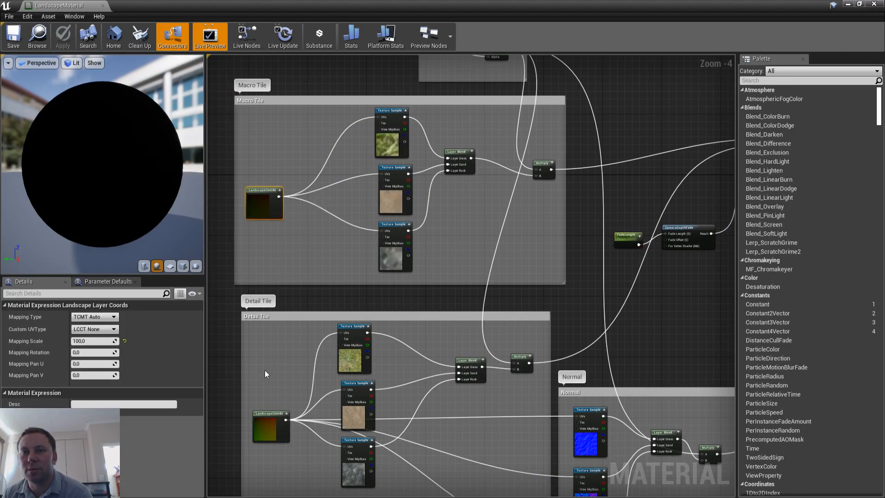
pyautogui.click(275, 412)
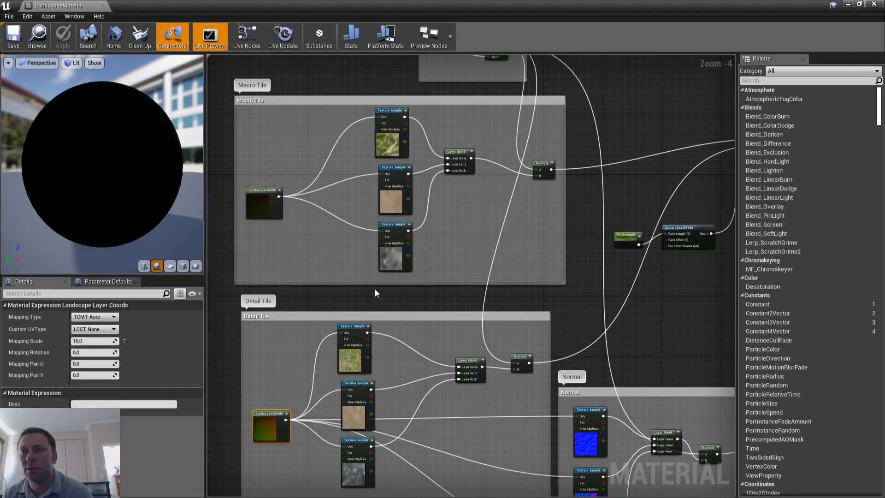
pyautogui.moveTo(599, 295); pyautogui.dragTo(416, 287, button='right')
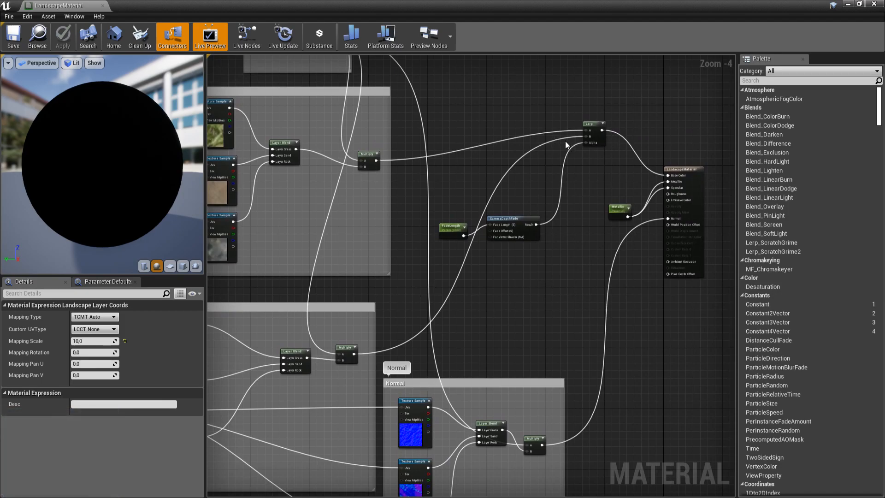
pyautogui.moveTo(529, 164); pyautogui.dragTo(524, 196, button='right')
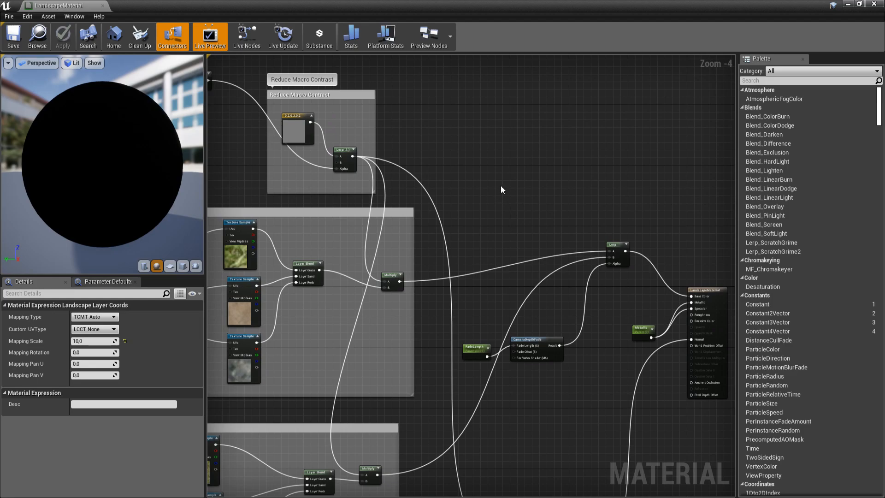
pyautogui.moveTo(529, 188); pyautogui.dragTo(557, 75, button='right')
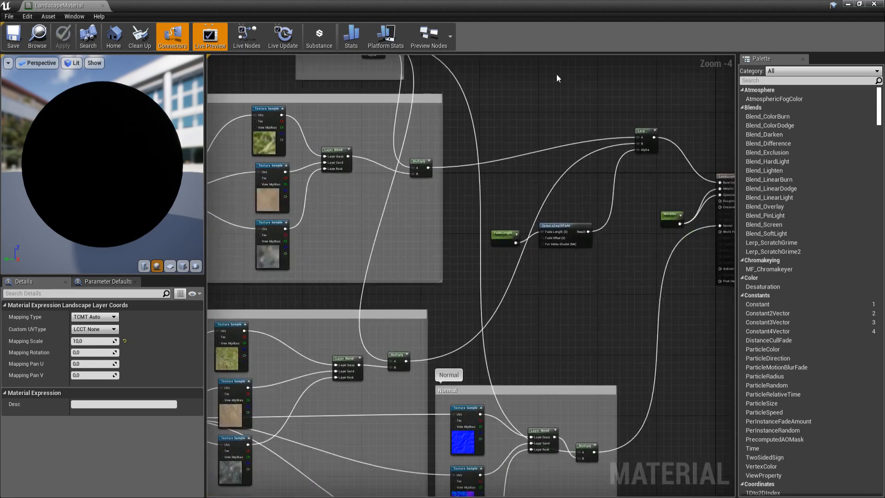
pyautogui.moveTo(507, 144)
pyautogui.mouseDown(button='right')
pyautogui.moveTo(541, 132)
pyautogui.moveTo(417, 147)
pyautogui.moveTo(494, 150)
pyautogui.mouseUp(button='right')
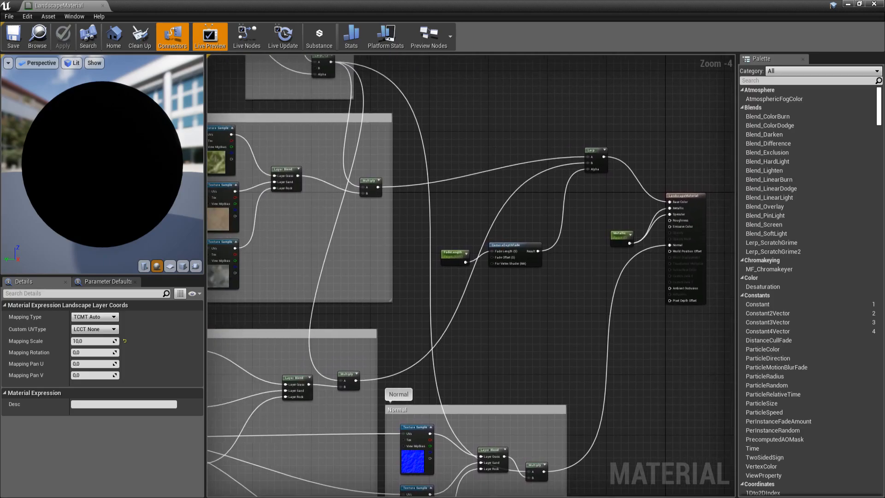
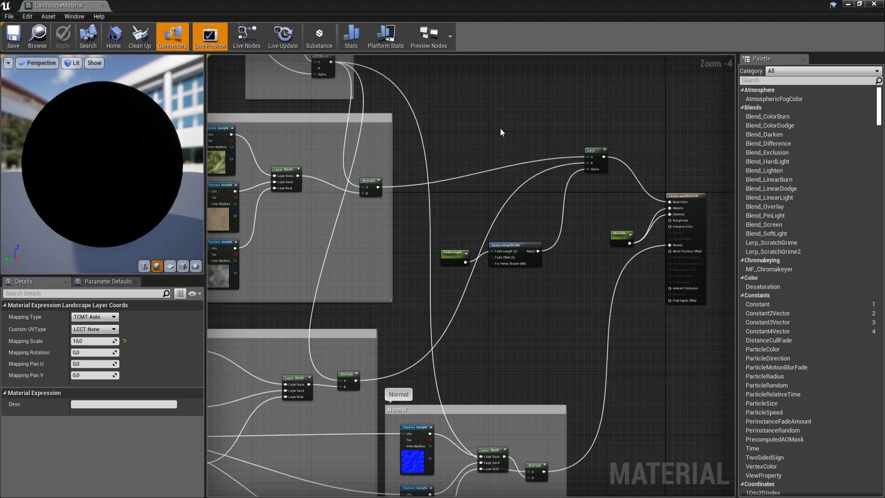
# - Move the material editor aside and fly from the rocky slope across the grass to examine the texture tiling up close
pyautogui.moveTo(475, 138); pyautogui.dragTo(434, 164, button='right')
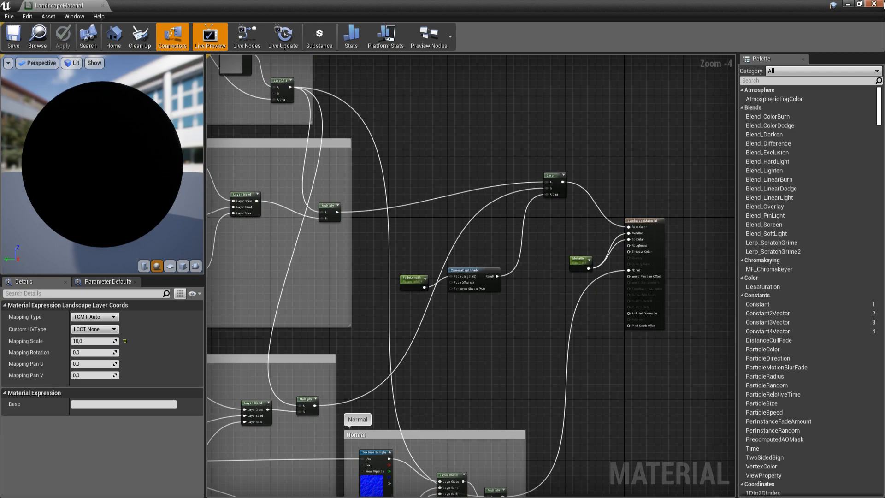
pyautogui.click(859, 4)
pyautogui.moveTo(513, 93); pyautogui.dragTo(0, 93)
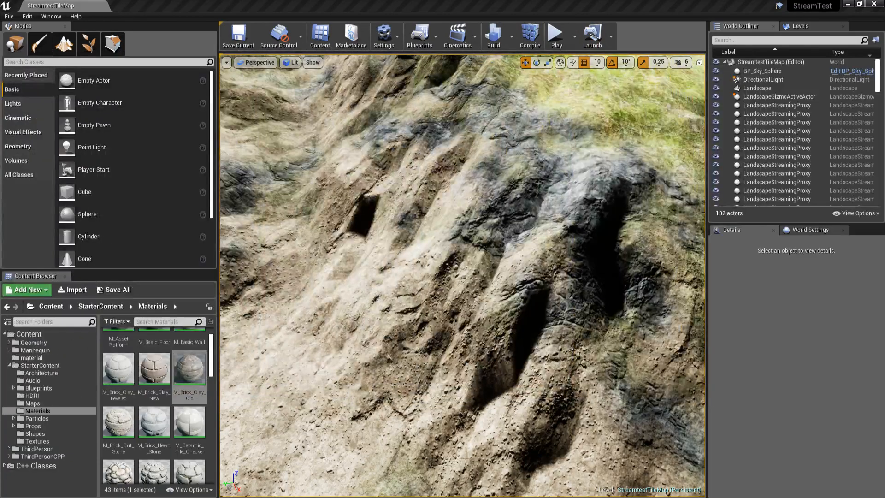
pyautogui.moveTo(473, 240); pyautogui.dragTo(265, 203, button='right')
pyautogui.press('w')
pyautogui.press('w')
pyautogui.press('s')
pyautogui.press('w')
pyautogui.press('w')
pyautogui.press('s')
pyautogui.press('w')
pyautogui.press('w')
pyautogui.press('w')
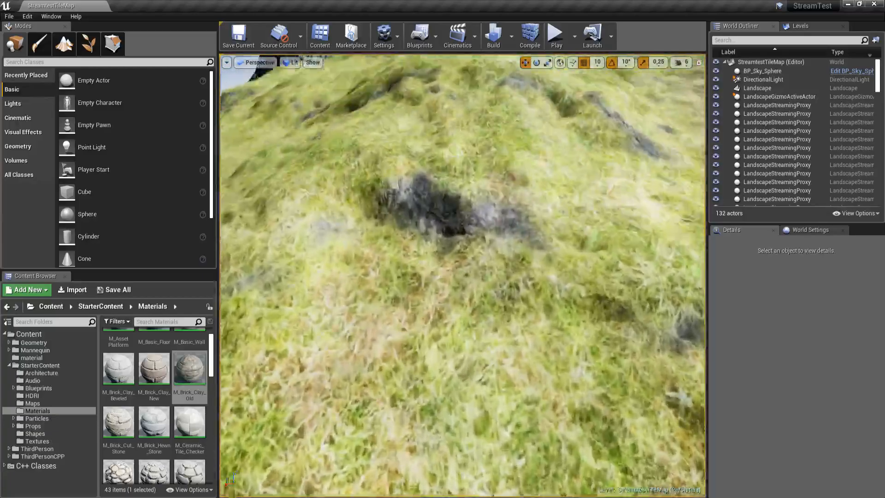
pyautogui.press('w')
pyautogui.moveTo(462, 275); pyautogui.dragTo(464, 314, button='right')
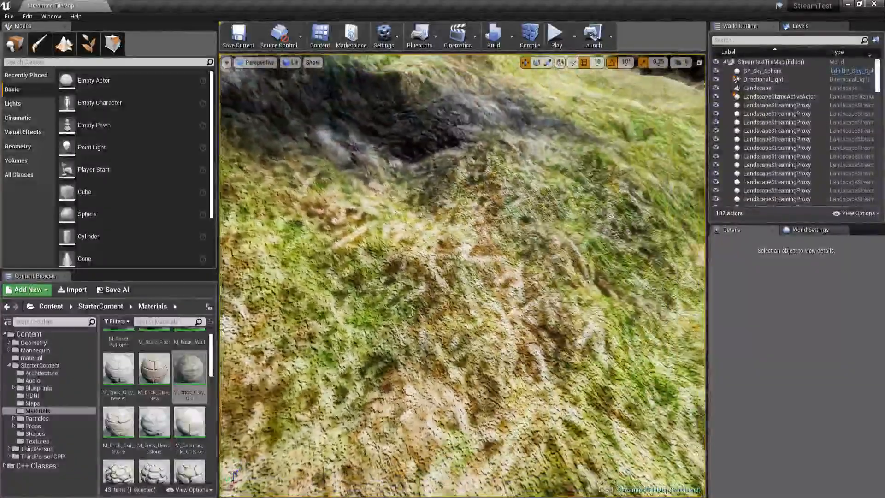
pyautogui.moveTo(462, 276); pyautogui.dragTo(392, 272, button='right')
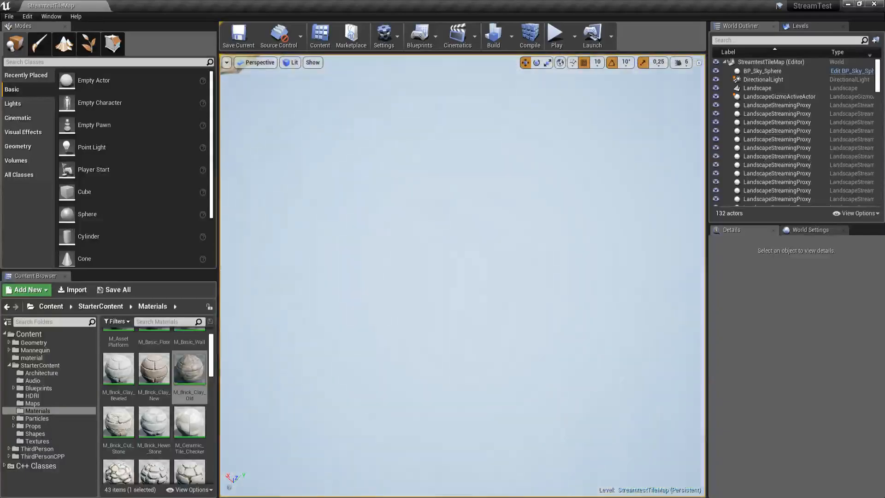
# - Fly repeatedly toward and away from the grassy ground to examine how the texture changes with camera distance
pyautogui.press('s')
pyautogui.press('s')
pyautogui.press('w')
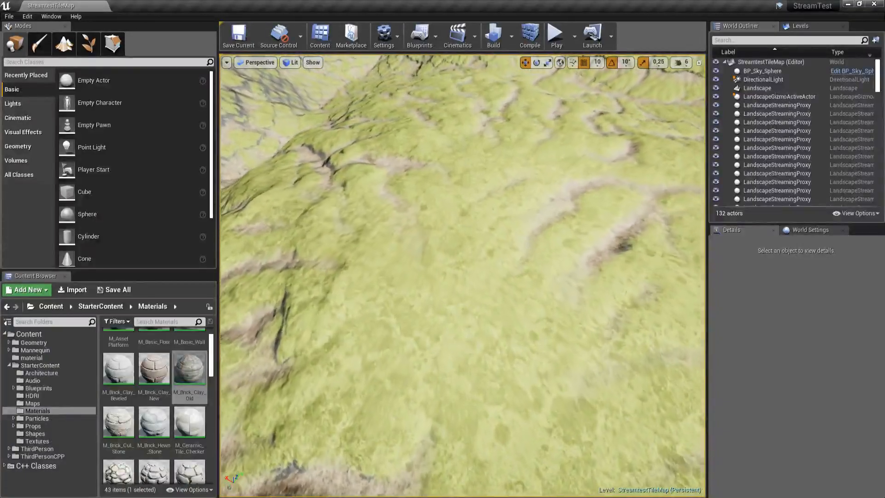
pyautogui.press('w')
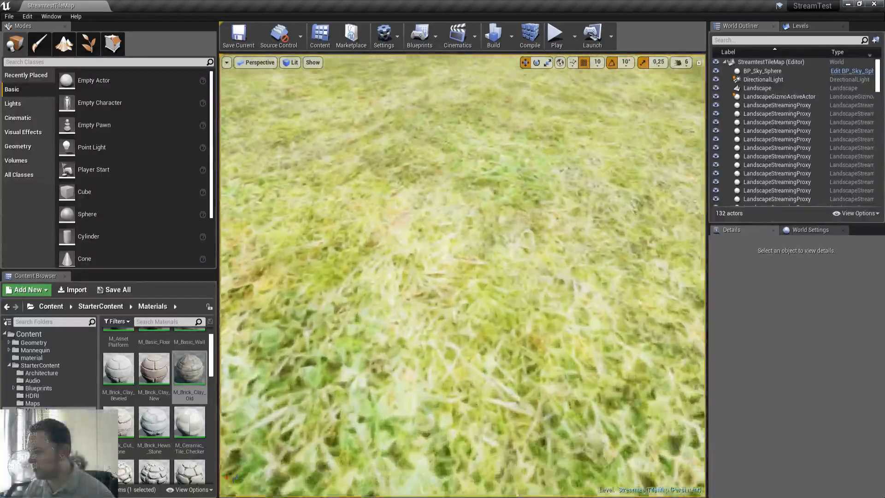
pyautogui.press('s')
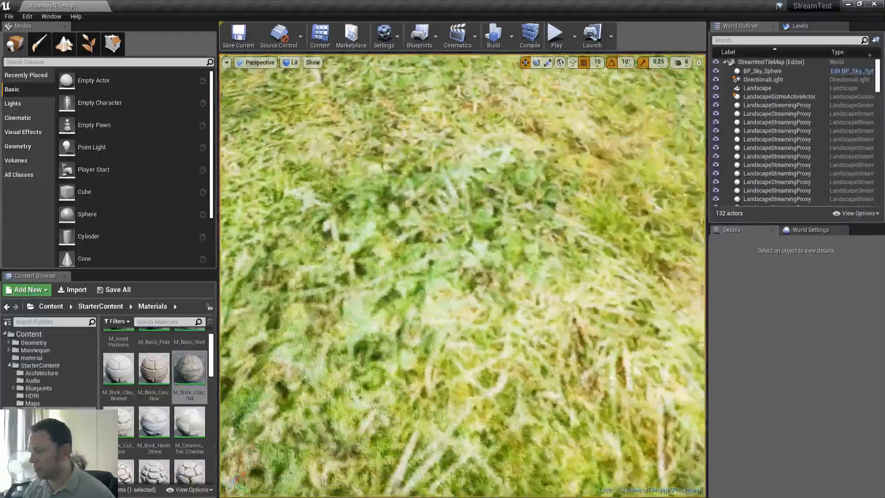
pyautogui.press('w')
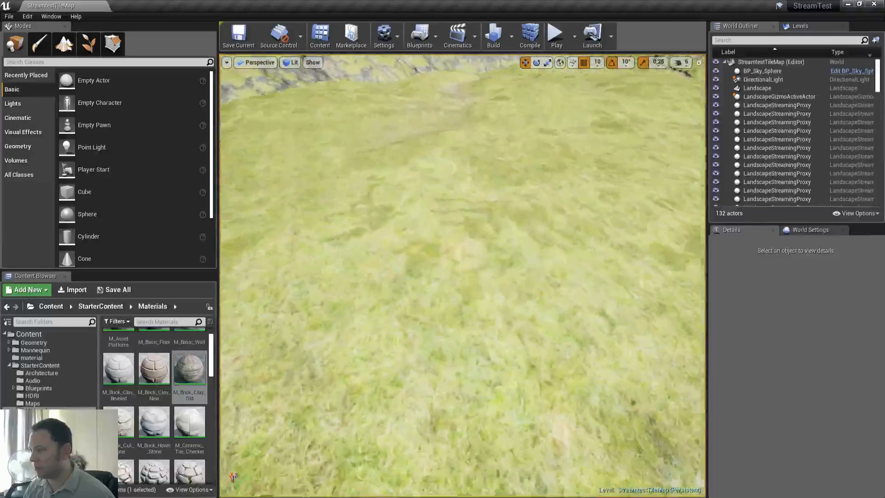
pyautogui.press('s')
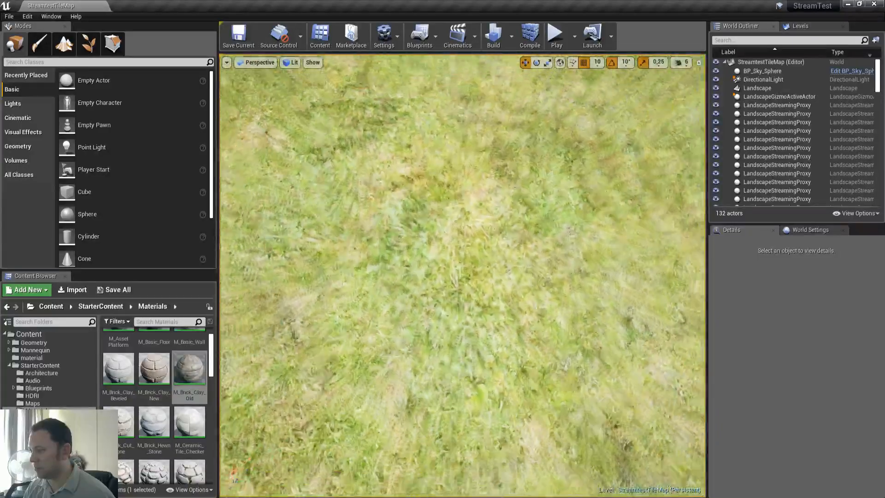
pyautogui.press('w')
pyautogui.press('w')
pyautogui.press('s')
pyautogui.moveTo(463, 275); pyautogui.dragTo(392, 332, button='right')
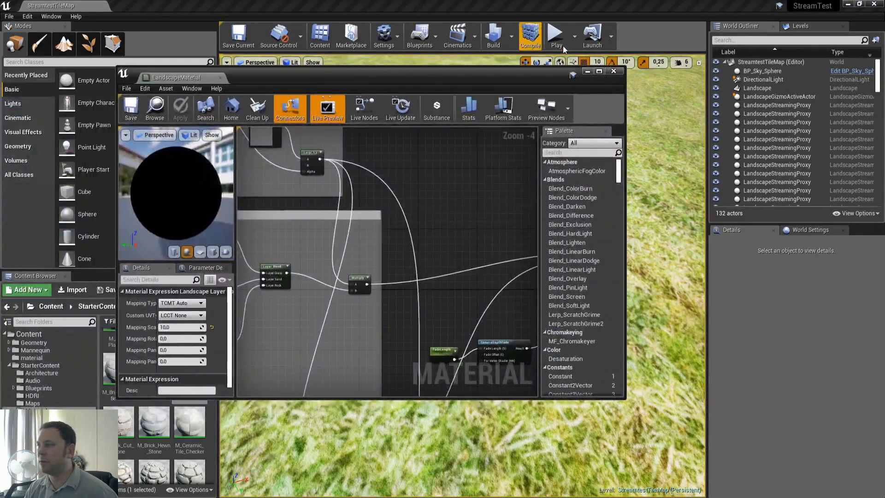
# - Swap the Lerp inputs, wiring the lower group's Multiply to A and the upper group's Multiply to B, and save the landscape material
pyautogui.click(599, 73)
pyautogui.moveTo(431, 168); pyautogui.dragTo(481, 184, button='right')
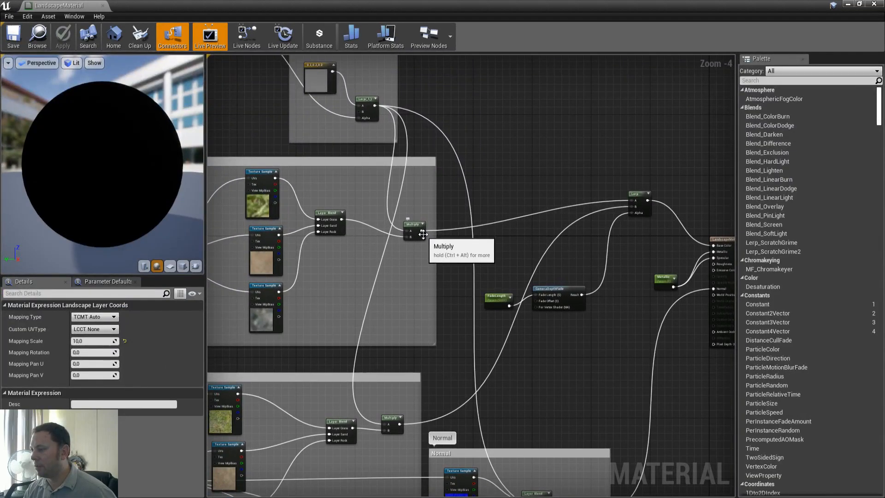
pyautogui.moveTo(400, 424); pyautogui.dragTo(635, 200)
pyautogui.moveTo(422, 231); pyautogui.dragTo(632, 206)
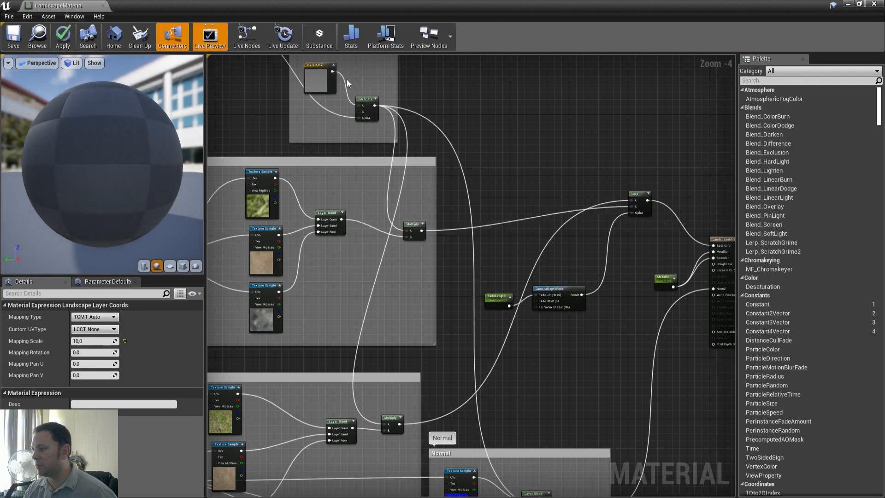
pyautogui.click(14, 36)
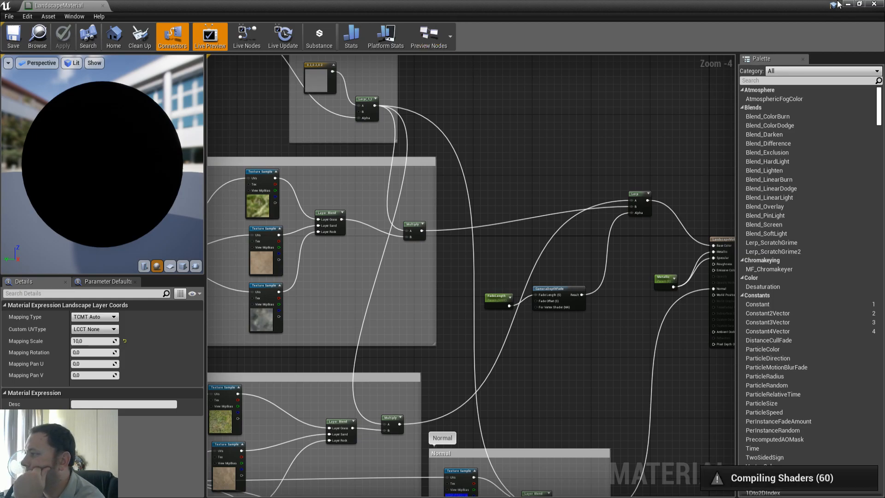
# - Uncover the level viewport and fly over the grass, sand and rock areas to examine the swapped distance blend near and far
pyautogui.click(860, 4)
pyautogui.moveTo(466, 74); pyautogui.dragTo(0, 80)
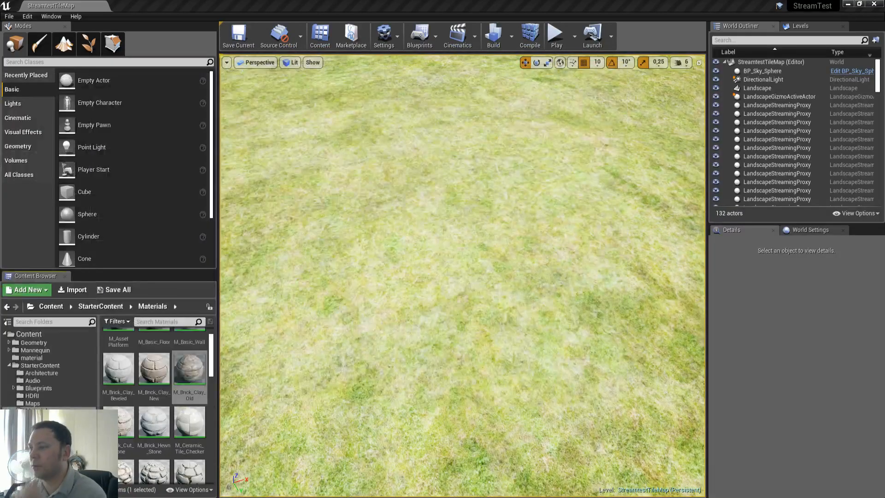
pyautogui.moveTo(419, 200); pyautogui.dragTo(419, 230, button='right')
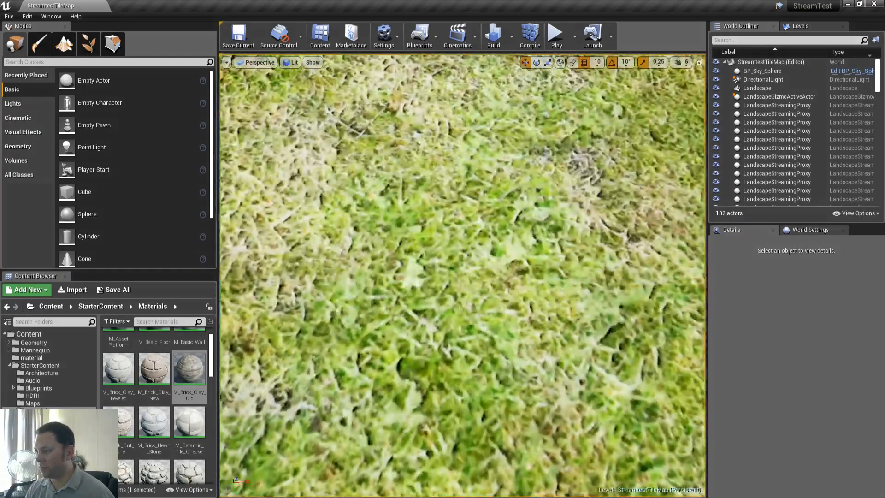
pyautogui.press('s')
pyautogui.moveTo(463, 276); pyautogui.dragTo(507, 240, button='right')
pyautogui.press('w')
pyautogui.press('w')
pyautogui.press('w')
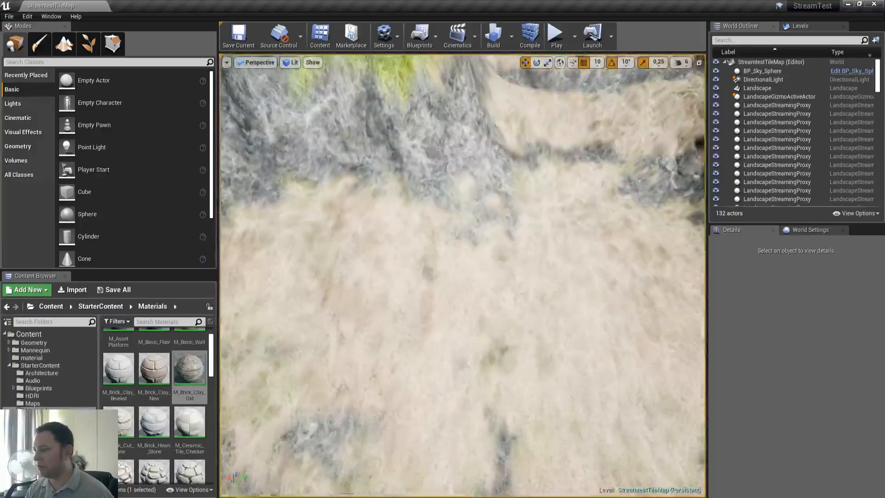
pyautogui.press('w')
pyautogui.moveTo(507, 240); pyautogui.dragTo(530, 212, button='right')
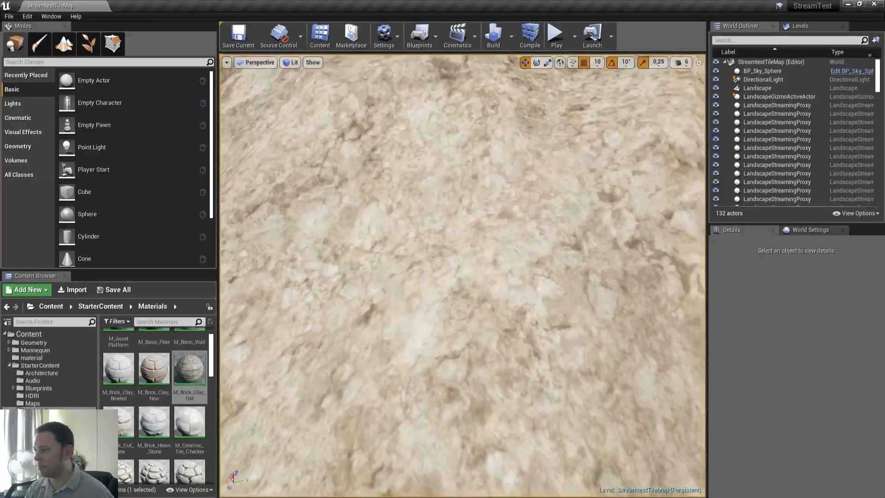
pyautogui.press('s')
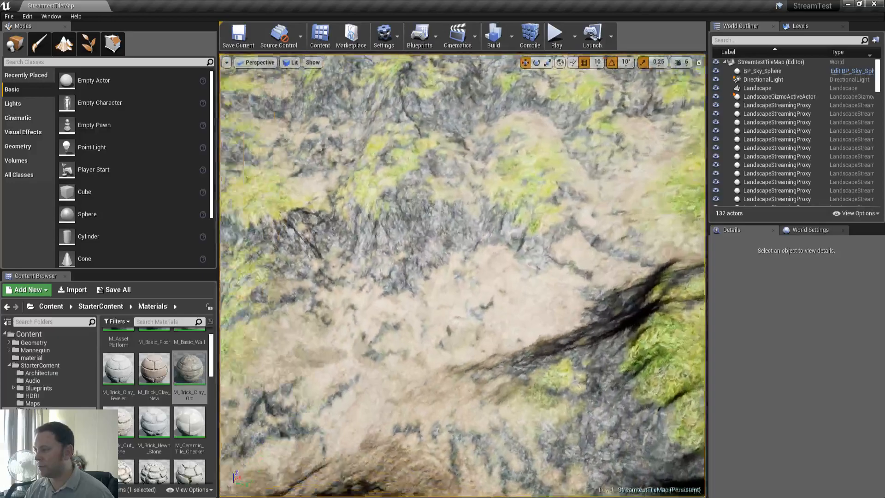
pyautogui.moveTo(462, 275); pyautogui.dragTo(507, 295, button='right')
pyautogui.press('w')
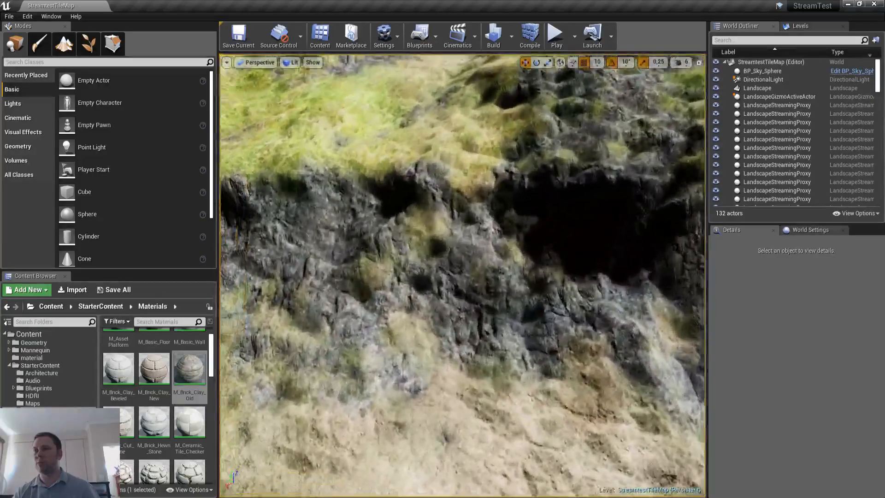
pyautogui.moveTo(461, 276); pyautogui.dragTo(369, 276, button='right')
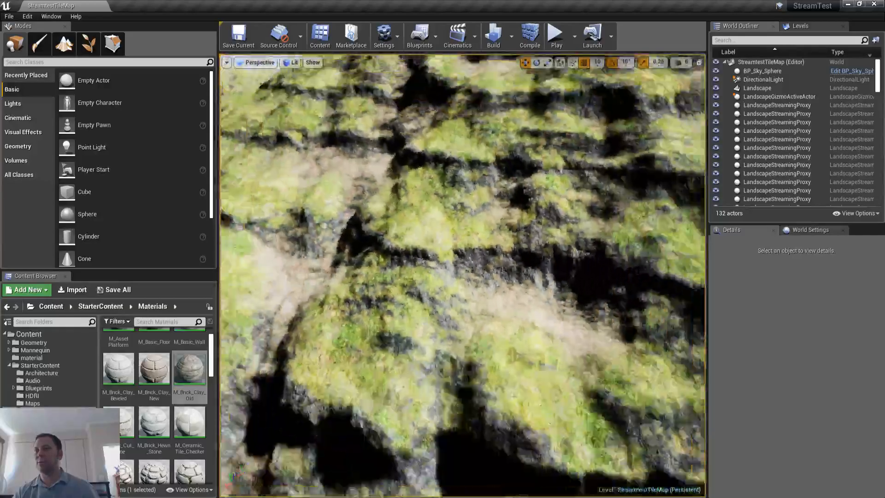
pyautogui.moveTo(462, 275); pyautogui.dragTo(462, 340, button='right')
# - Bring back the material editor and review the FadeLength, CameraDepthFade and Lerp wiring
pyautogui.moveTo(0, 91); pyautogui.dragTo(571, 96)
pyautogui.click(692, 84)
pyautogui.moveTo(555, 118); pyautogui.dragTo(697, 104, button='right')
pyautogui.moveTo(527, 295); pyautogui.dragTo(354, 226, button='right')
pyautogui.scroll(4, 450, 208)
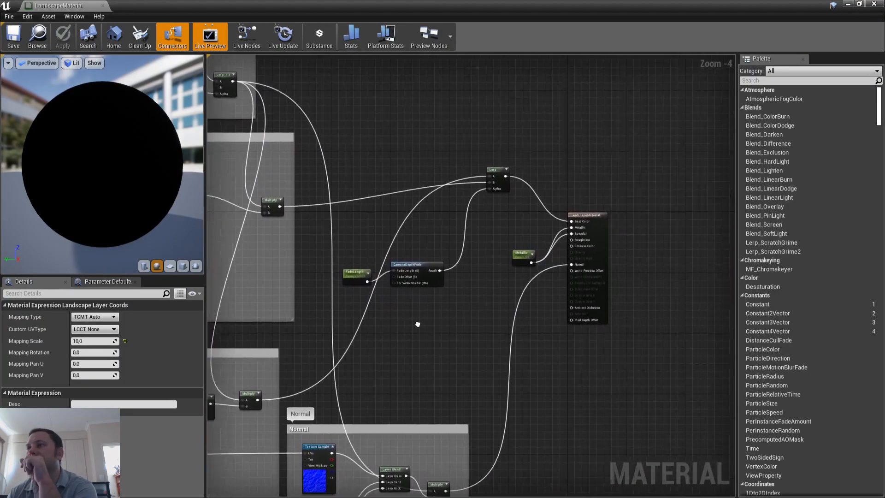
pyautogui.scroll(-3, 450, 209)
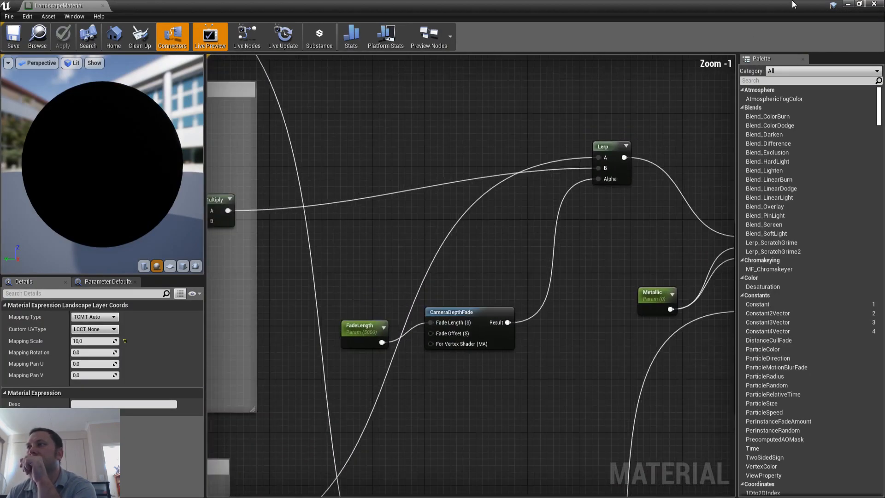
# - Switch to File Explorer and open Lunei4_21.uproject from the Lunei4_21 folder in Unreal Projects
pyautogui.click(859, 4)
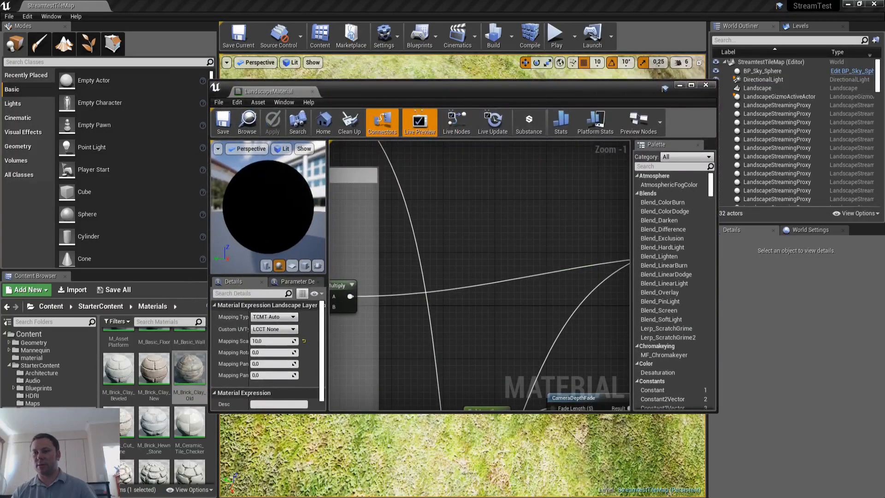
pyautogui.hotkey('alt', 'Tab')
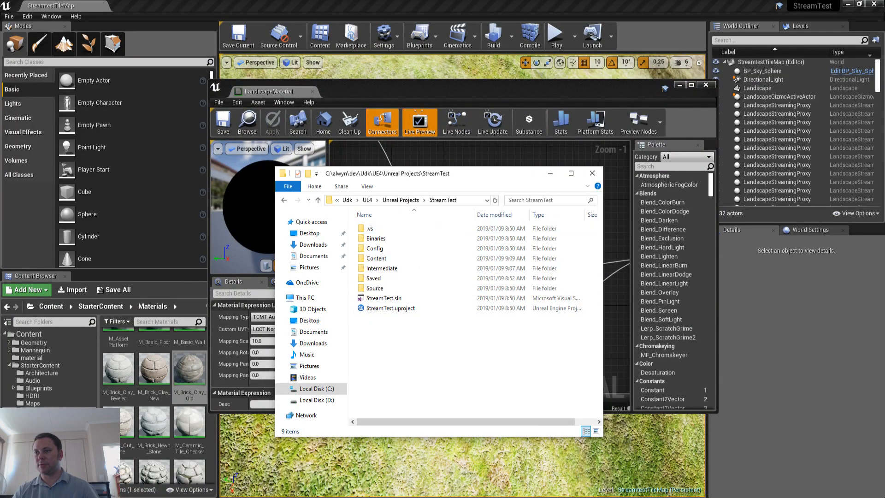
pyautogui.hotkey('alt', 'Tab')
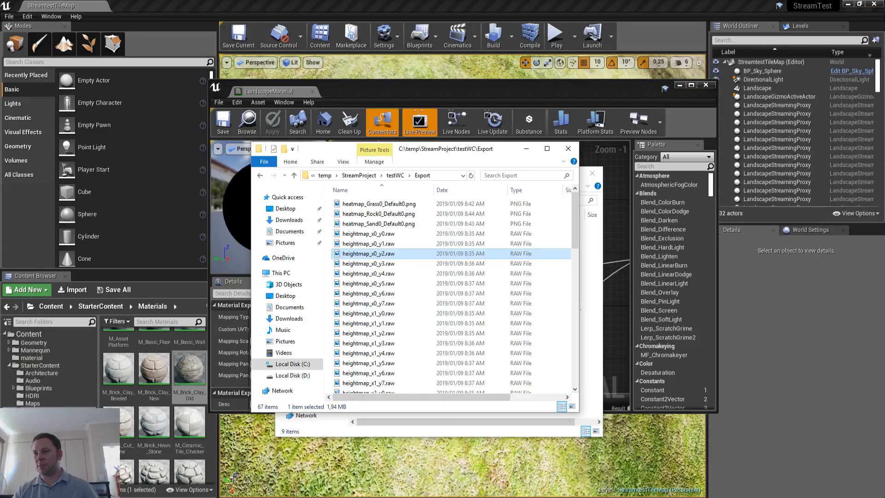
pyautogui.hotkey('alt', 'Tab')
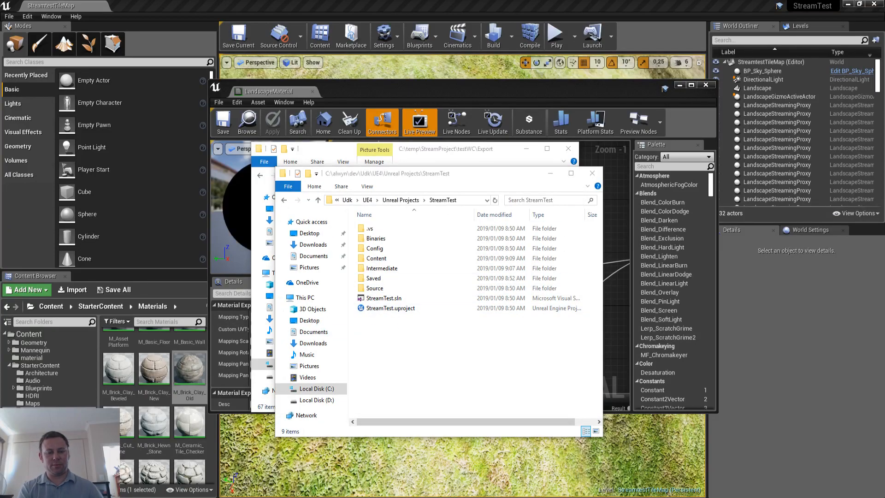
pyautogui.hotkey('alt', 'Tab')
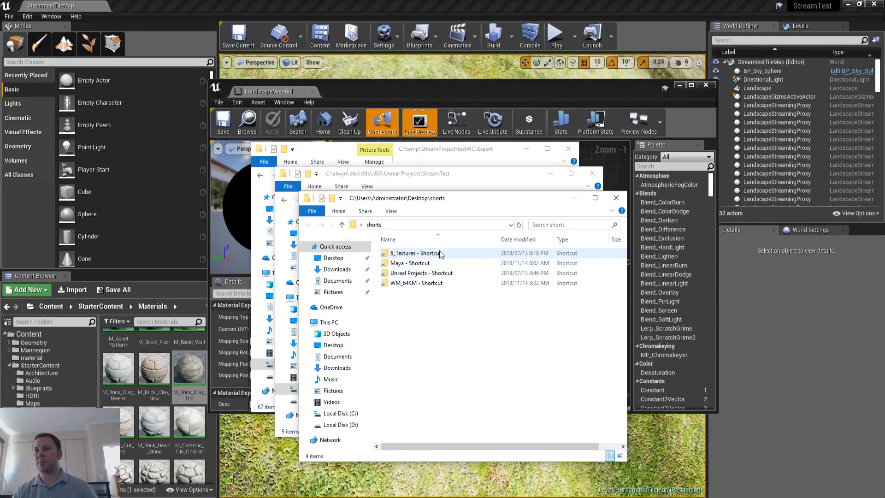
pyautogui.doubleClick(438, 273)
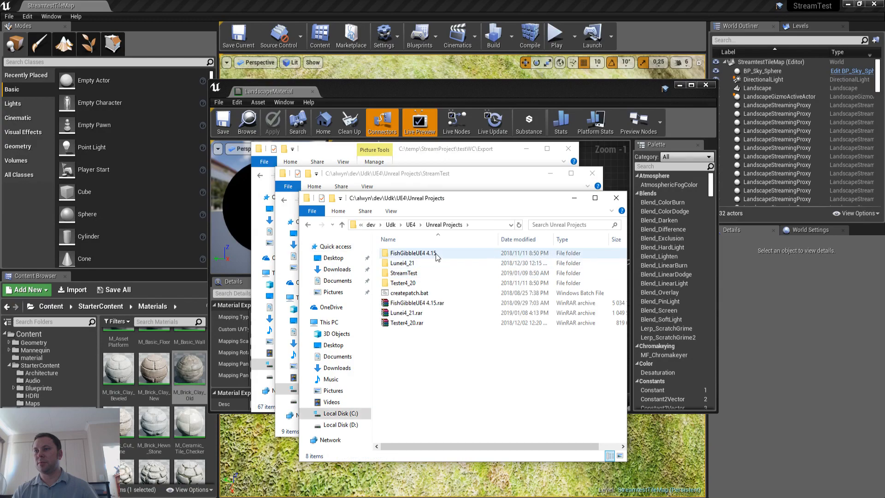
pyautogui.doubleClick(430, 263)
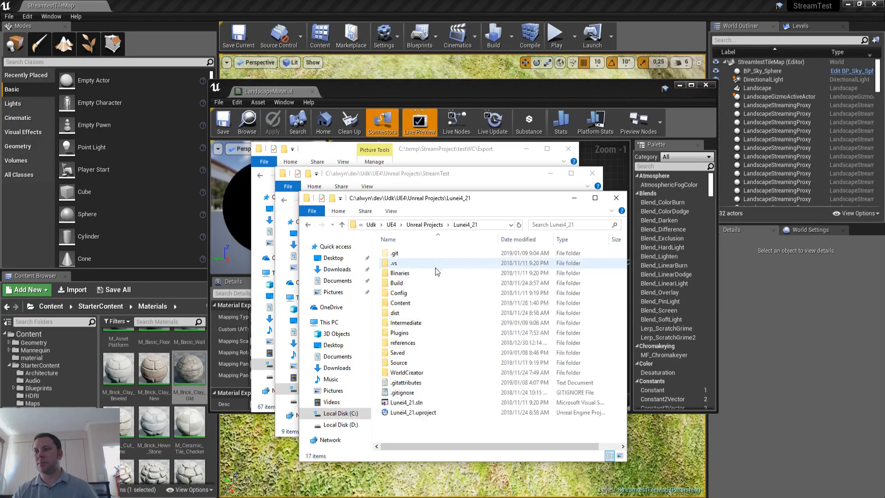
pyautogui.doubleClick(437, 412)
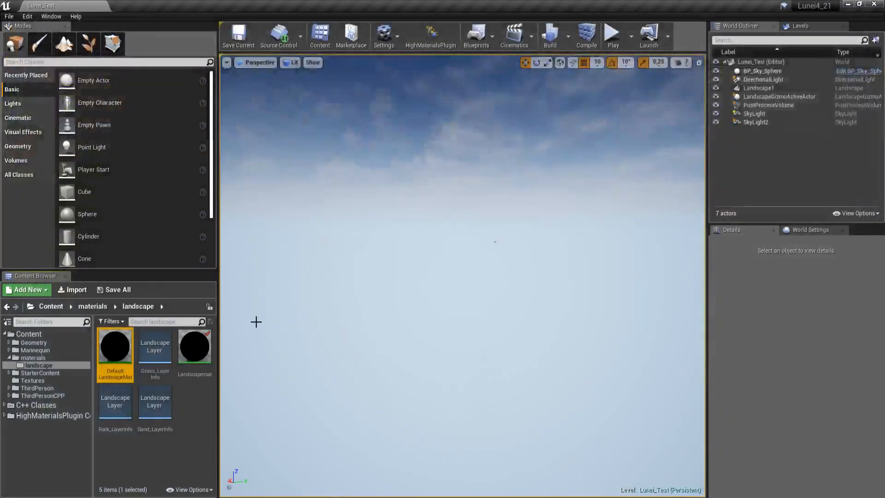
# - Open the Landscapemat material and examine the Small Tile group's base color, roughness and normal texture wiring
pyautogui.doubleClick(194, 347)
pyautogui.moveTo(301, 240); pyautogui.dragTo(476, 242, button='right')
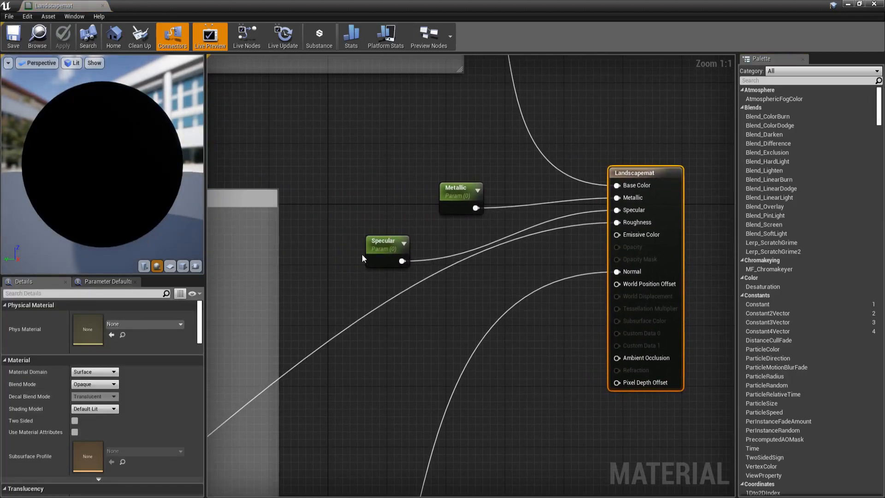
pyautogui.scroll(-3, 436, 242)
pyautogui.moveTo(351, 301); pyautogui.dragTo(557, 200, button='right')
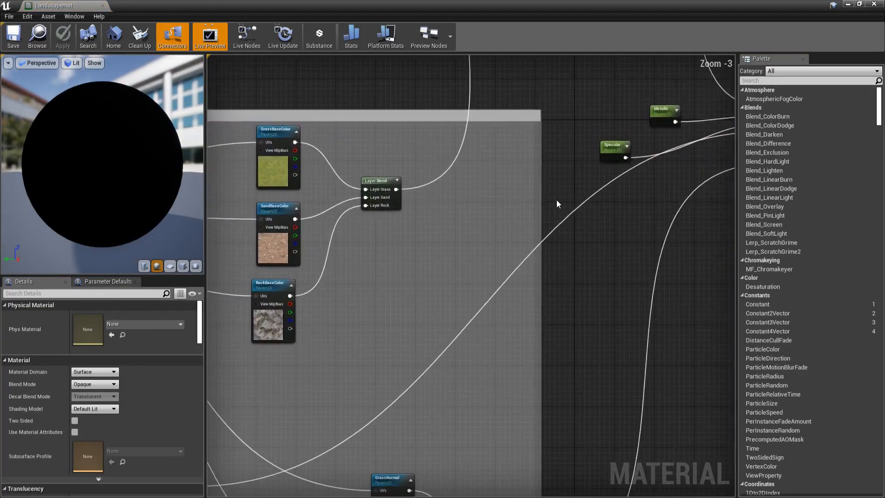
pyautogui.scroll(-3, 557, 201)
pyautogui.scroll(1, 407, 273)
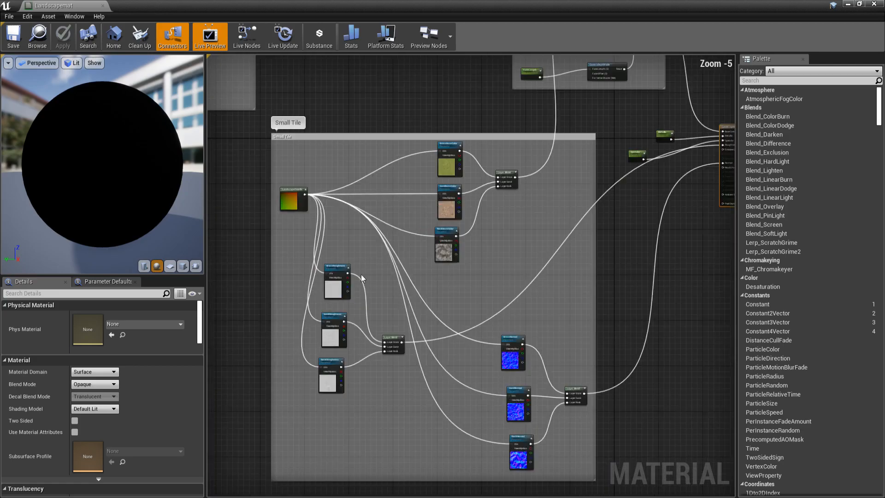
pyautogui.scroll(2, 352, 266)
pyautogui.moveTo(308, 250); pyautogui.dragTo(335, 157, button='right')
pyautogui.scroll(-1, 529, 175)
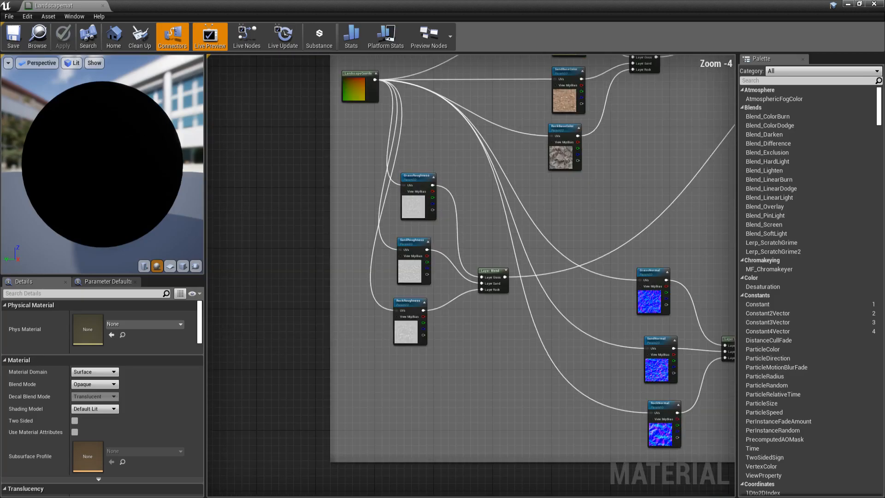
# - Examine the High Tile group's texture blend and the mapping scale of its LandscapeCoords node
pyautogui.moveTo(568, 202); pyautogui.dragTo(384, 231, button='right')
pyautogui.moveTo(517, 138); pyautogui.dragTo(511, 325, button='right')
pyautogui.scroll(-1, 458, 175)
pyautogui.moveTo(388, 170); pyautogui.dragTo(634, 237, button='right')
pyautogui.moveTo(547, 178); pyautogui.dragTo(614, 239, button='right')
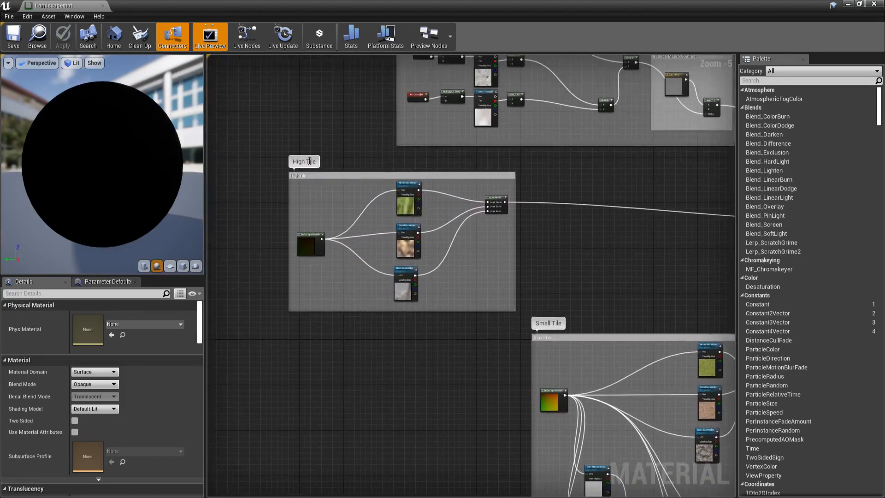
pyautogui.click(322, 236)
pyautogui.moveTo(432, 203); pyautogui.dragTo(276, 225, button='right')
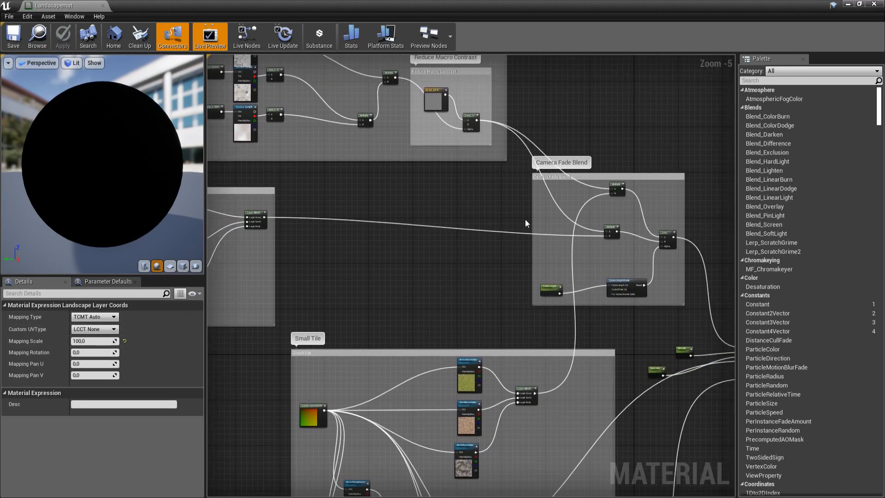
# - Trace how the High Tile, Small Tile and macro variation outputs feed the Camera Fade Blend group and the whole material
pyautogui.moveTo(528, 220); pyautogui.dragTo(370, 227, button='right')
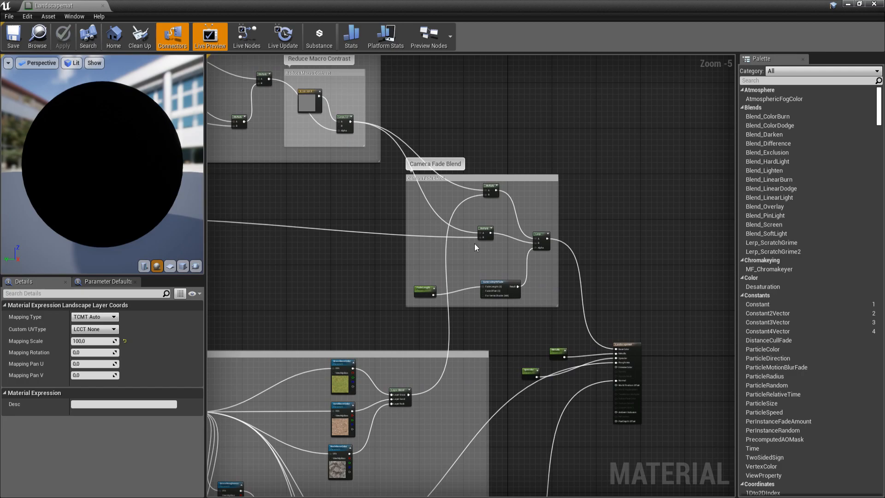
pyautogui.scroll(3, 474, 247)
pyautogui.scroll(-3, 443, 228)
pyautogui.moveTo(391, 220); pyautogui.dragTo(423, 228, button='right')
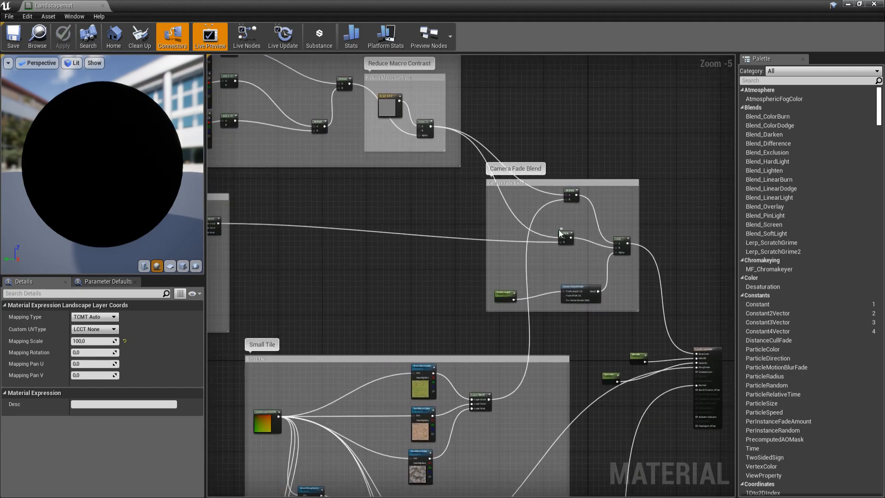
pyautogui.scroll(2, 541, 242)
pyautogui.scroll(-1, 580, 209)
pyautogui.moveTo(580, 210); pyautogui.dragTo(536, 220, button='right')
pyautogui.moveTo(371, 188); pyautogui.dragTo(426, 194, button='right')
pyautogui.scroll(-3, 359, 311)
pyautogui.moveTo(352, 316); pyautogui.dragTo(494, 227, button='right')
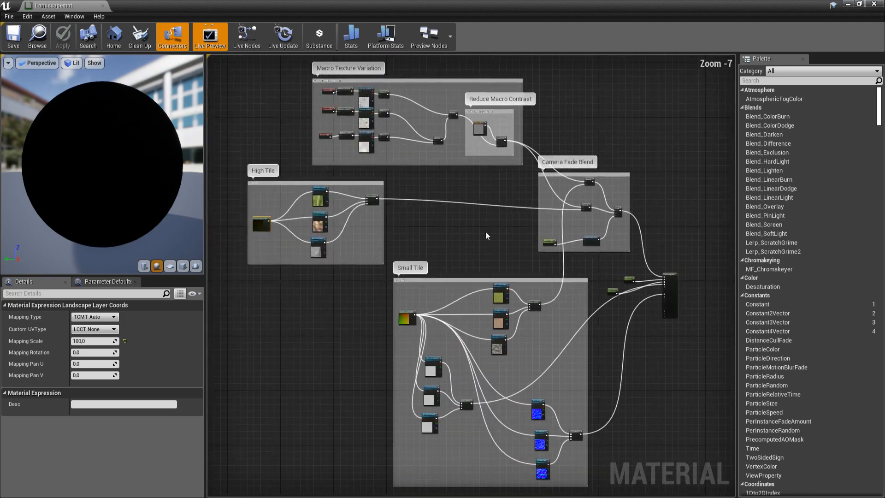
# - Check the mapping scale of the Small Tile group's LandscapeCoords node
pyautogui.scroll(4, 438, 254)
pyautogui.click(92, 341)
pyautogui.write('2,5')
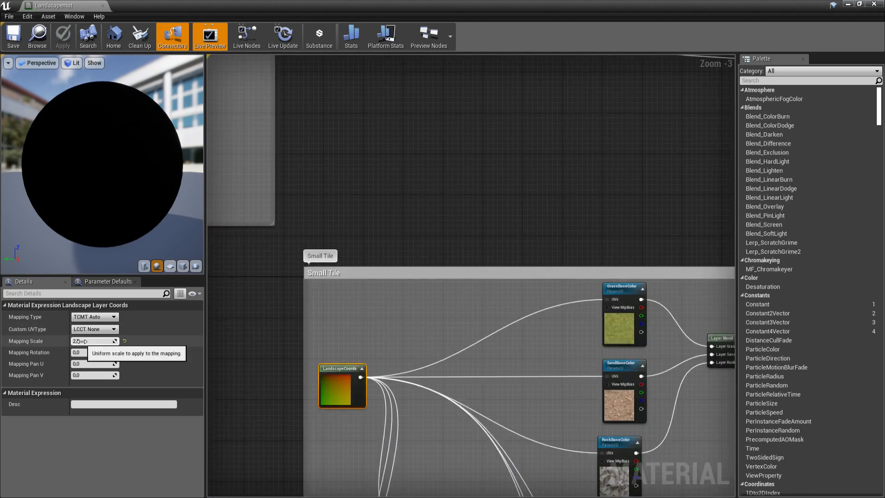
pyautogui.press('Return')
pyautogui.scroll(-2, 532, 266)
pyautogui.moveTo(547, 244); pyautogui.dragTo(326, 226, button='right')
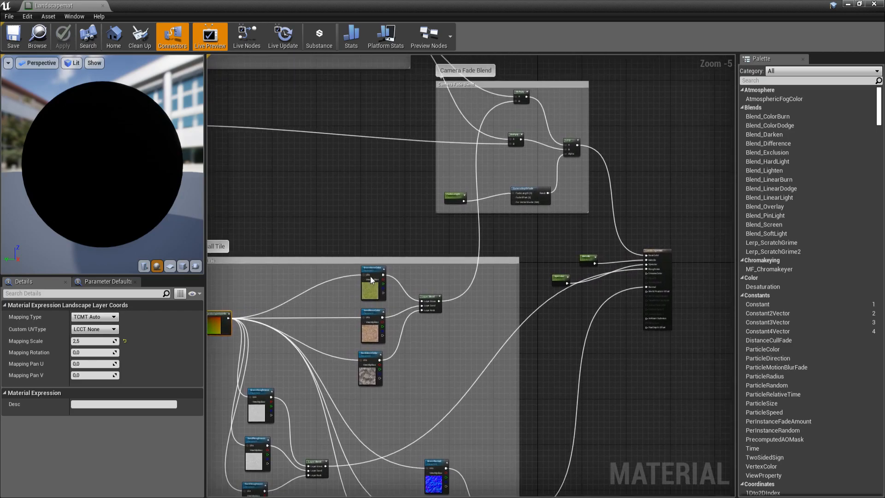
# - Examine the Camera Fade Blend group's Multiply and Lerp wiring, its CameraDepthFade node and the FadeLength default value
pyautogui.moveTo(451, 237); pyautogui.dragTo(392, 354, button='right')
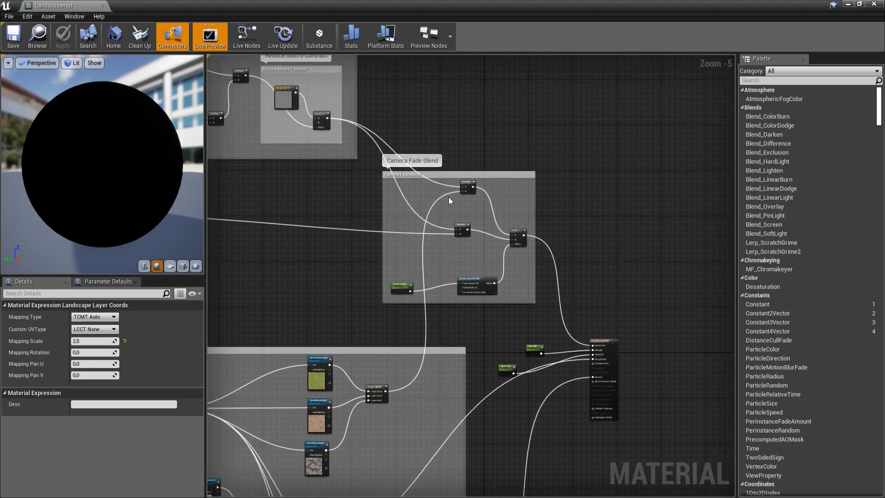
pyautogui.scroll(-1, 449, 197)
pyautogui.scroll(2, 449, 198)
pyautogui.moveTo(416, 177); pyautogui.dragTo(281, 202, button='right')
pyautogui.scroll(1, 453, 209)
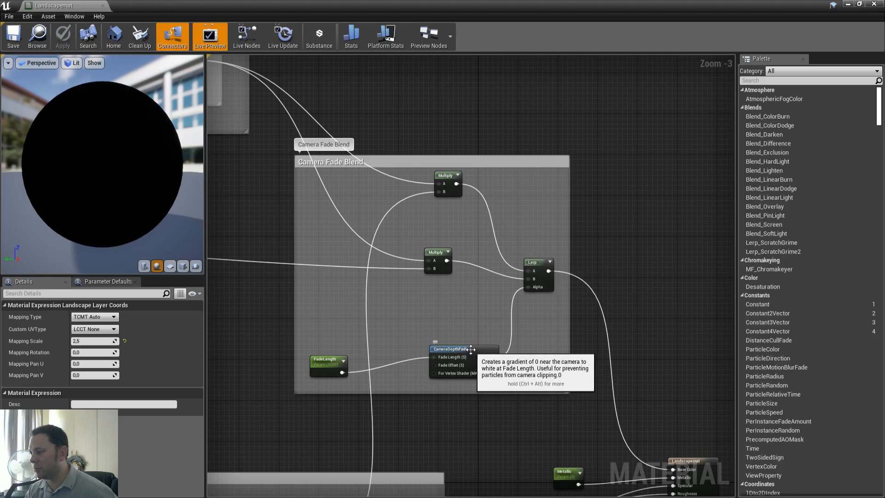
pyautogui.click(443, 354)
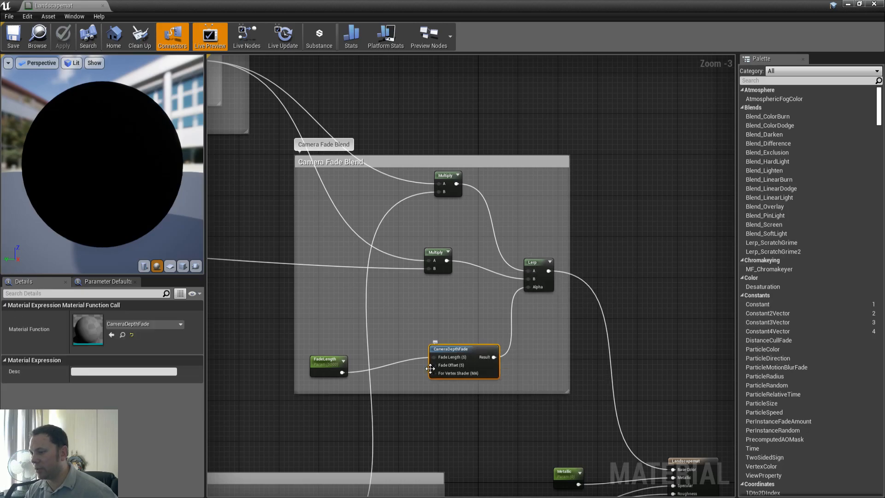
pyautogui.click(327, 362)
pyautogui.click(102, 368)
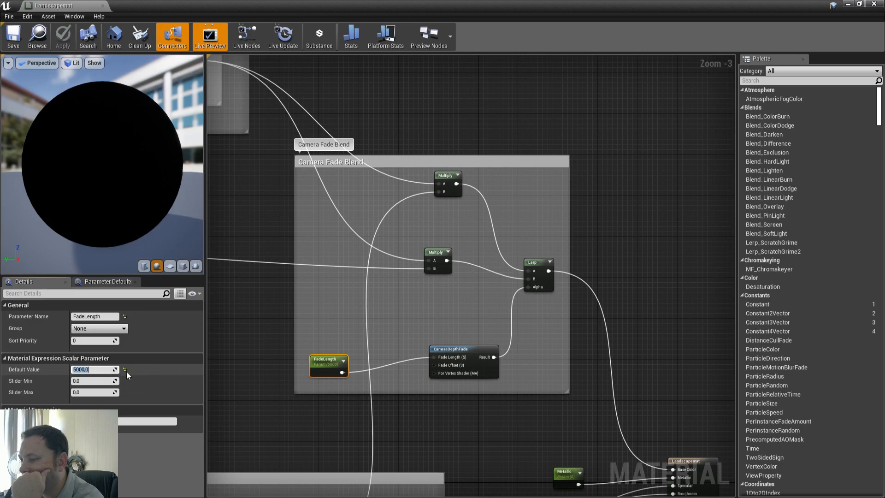
# - Close the reference material and the Lunei4_21 project, and maximize StreamTest's LandscapeMaterial editor
pyautogui.click(880, 5)
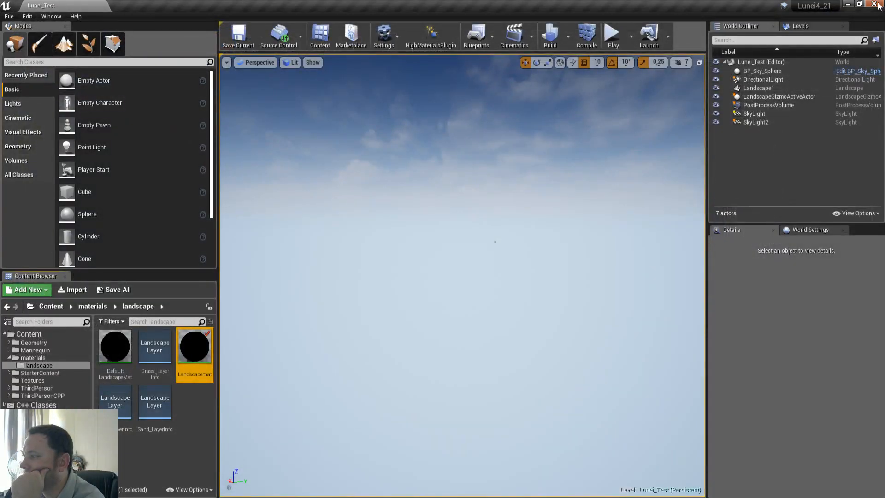
pyautogui.click(878, 4)
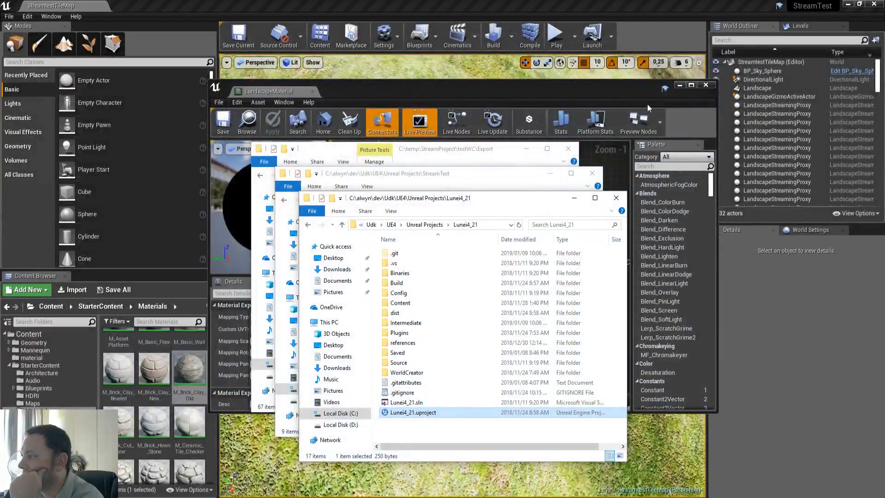
pyautogui.click(691, 87)
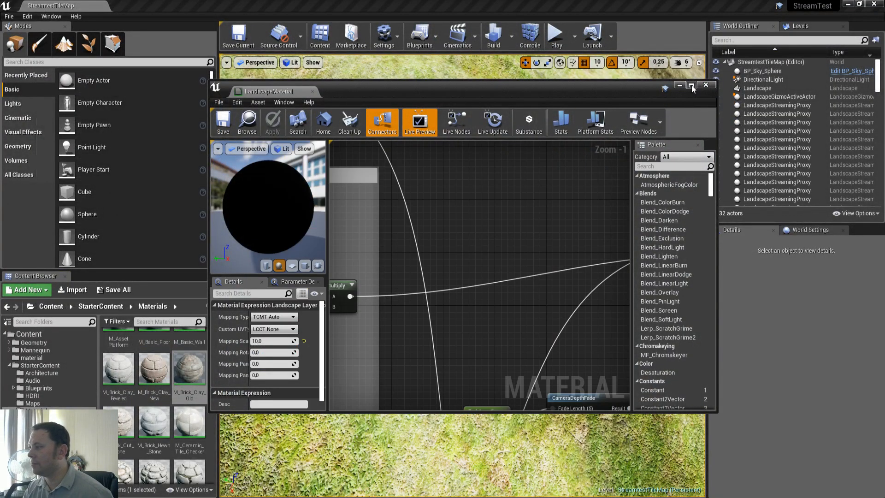
pyautogui.click(692, 85)
# - Set the mapping scale of the Macro Tile group's LandscapeCoords node to 50
pyautogui.scroll(-2, 433, 187)
pyautogui.moveTo(406, 164); pyautogui.dragTo(733, 175, button='right')
pyautogui.moveTo(212, 190); pyautogui.dragTo(307, 178, button='right')
pyautogui.click(309, 237)
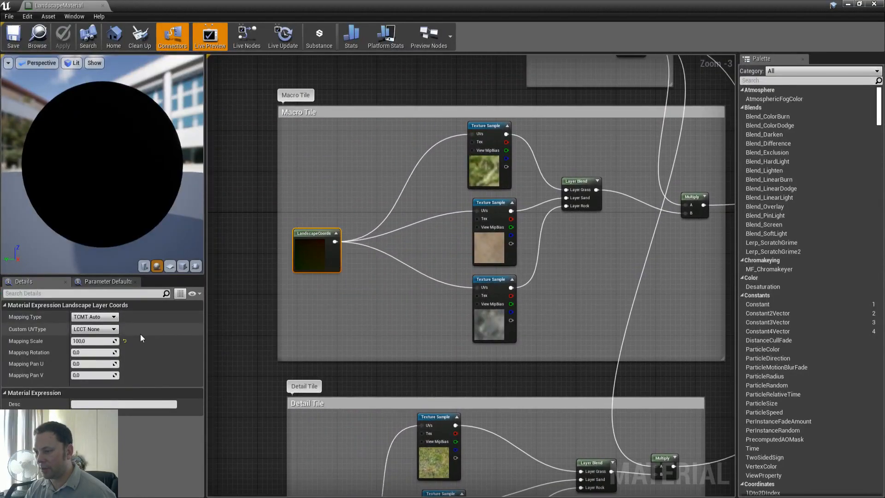
pyautogui.click(97, 341)
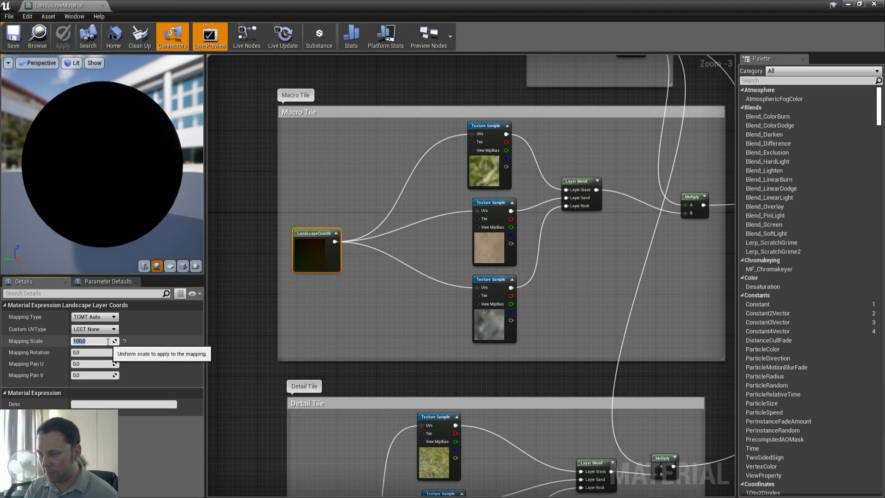
pyautogui.write('10')
pyautogui.press('Tab')
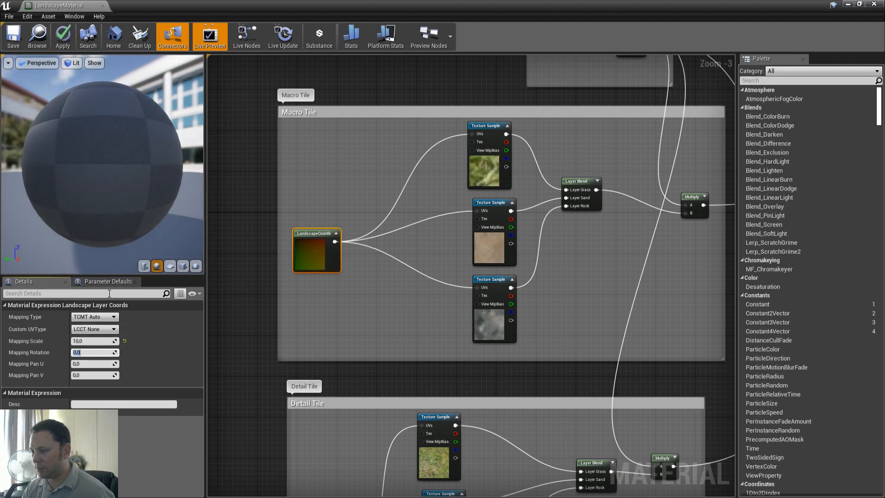
pyautogui.click(99, 341)
pyautogui.write('50')
pyautogui.press('Return')
# - Connect the Macro Tile group's Multiply output to the A input of the distance-blend Lerp
pyautogui.moveTo(612, 149); pyautogui.dragTo(289, 176, button='right')
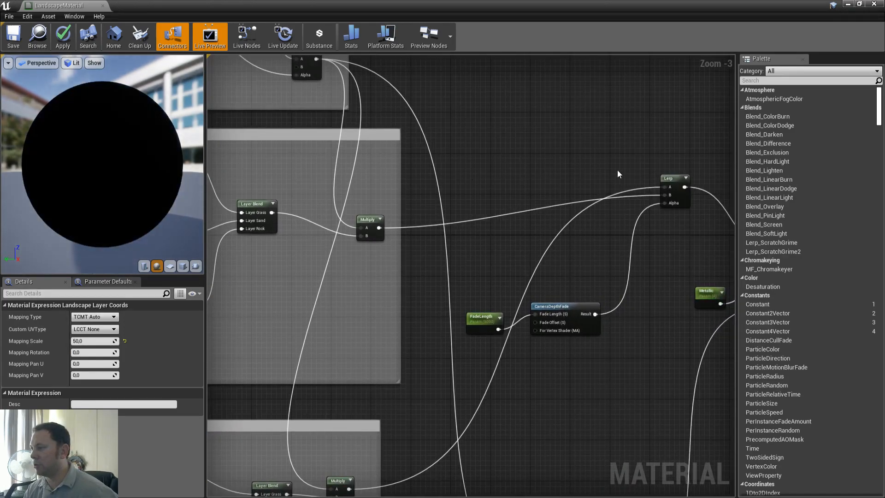
pyautogui.moveTo(618, 173); pyautogui.dragTo(483, 178, button='right')
pyautogui.moveTo(263, 228); pyautogui.dragTo(549, 187)
pyautogui.moveTo(513, 199); pyautogui.dragTo(593, 183, button='right')
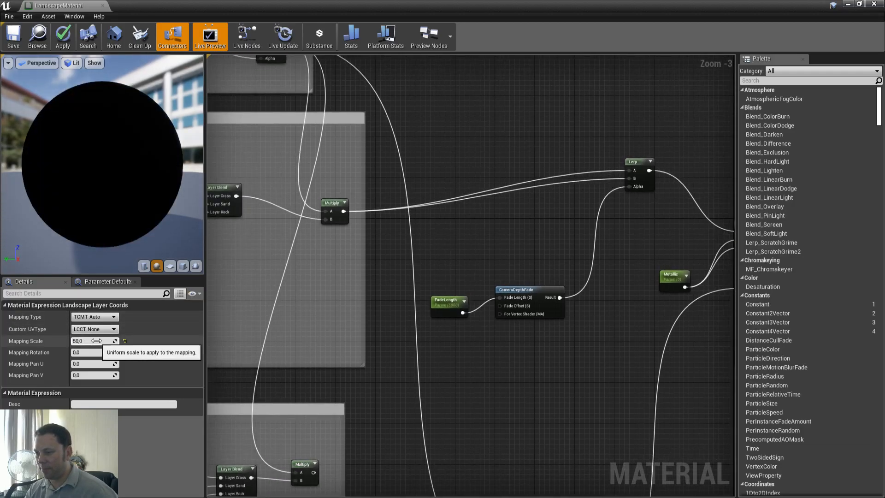
# - Examine the FadeLength, CameraDepthFade and Lerp nodes that drive the distance blend into Base Color
pyautogui.click(459, 299)
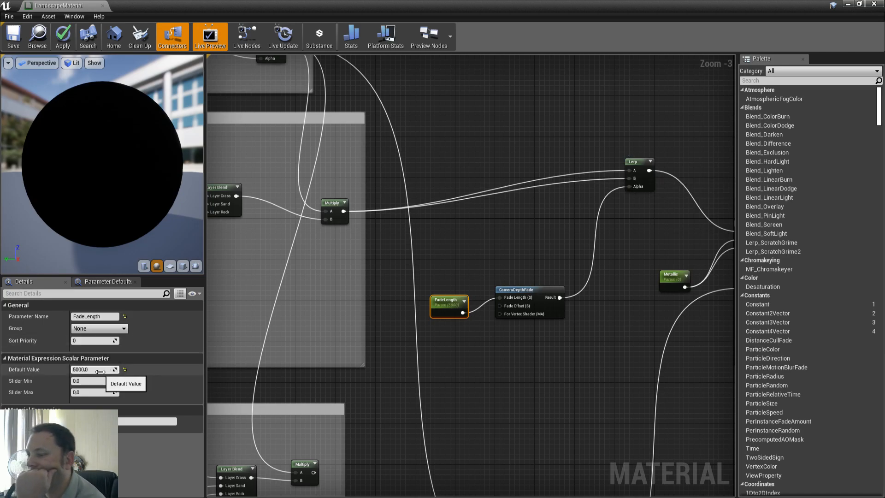
pyautogui.moveTo(514, 229); pyautogui.dragTo(423, 222, button='right')
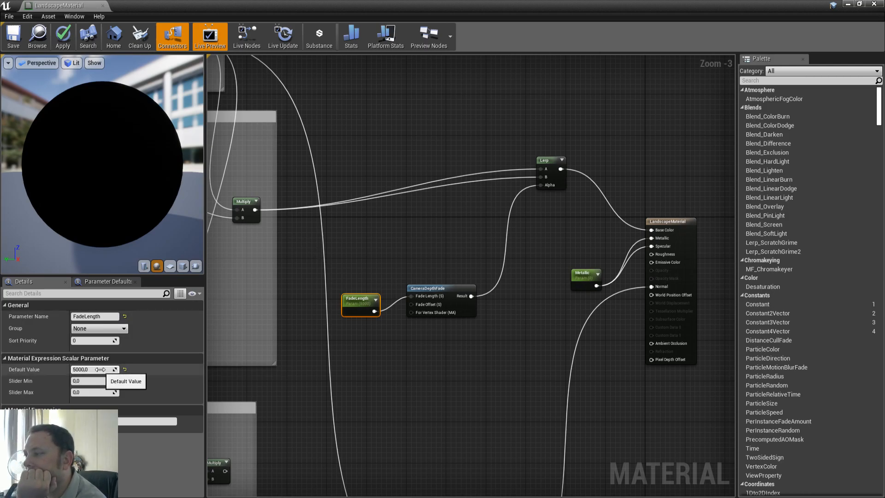
pyautogui.moveTo(364, 251); pyautogui.dragTo(462, 220, button='right')
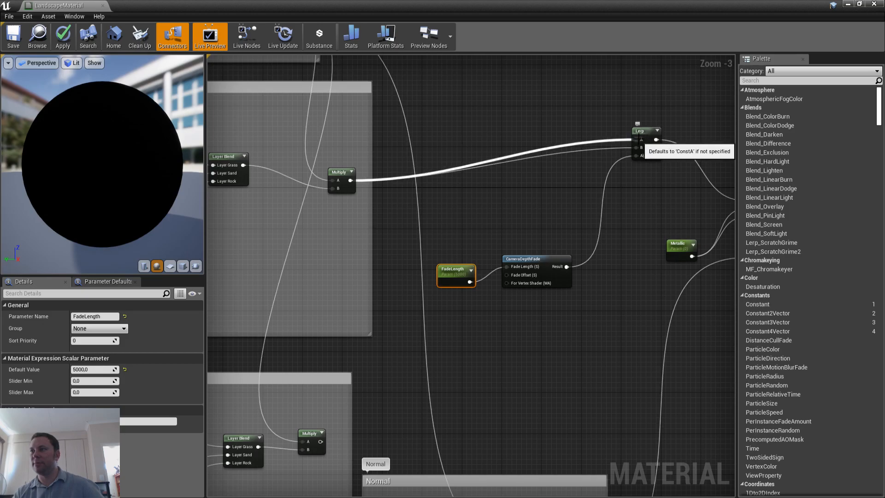
pyautogui.click(642, 139)
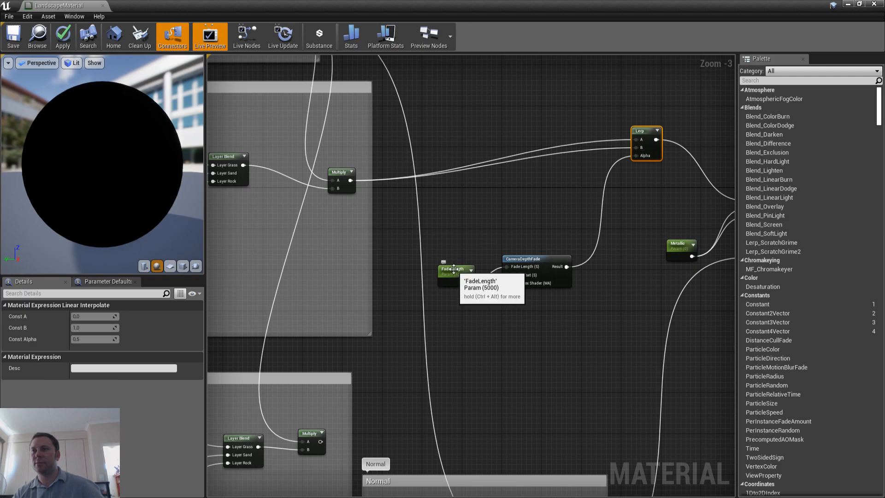
pyautogui.click(545, 265)
pyautogui.moveTo(559, 188); pyautogui.dragTo(457, 218, button='right')
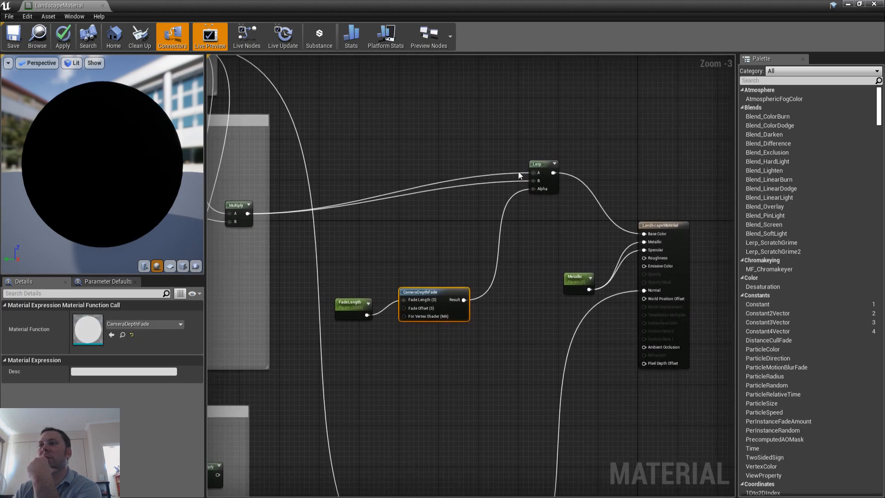
pyautogui.click(419, 228)
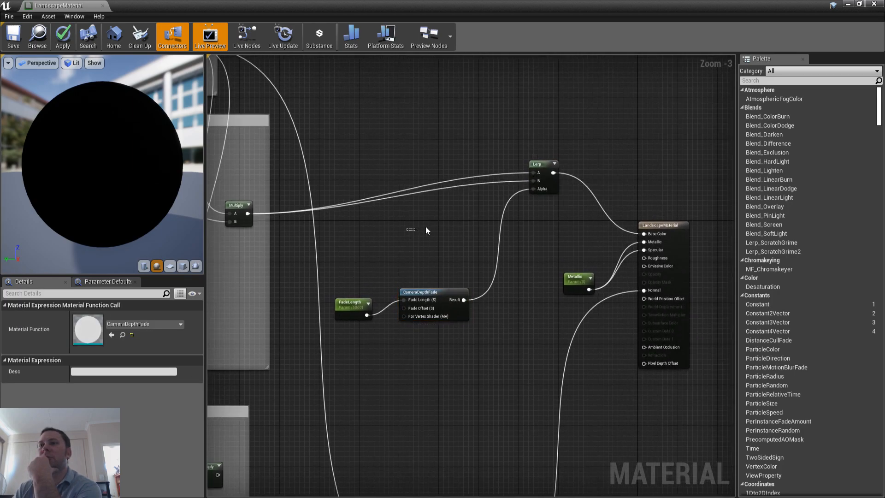
# - Connect the Detail Tile group's Multiply output to the B input of the distance-blend Lerp
pyautogui.moveTo(423, 245); pyautogui.dragTo(576, 192, button='right')
pyautogui.moveTo(370, 422); pyautogui.dragTo(690, 128)
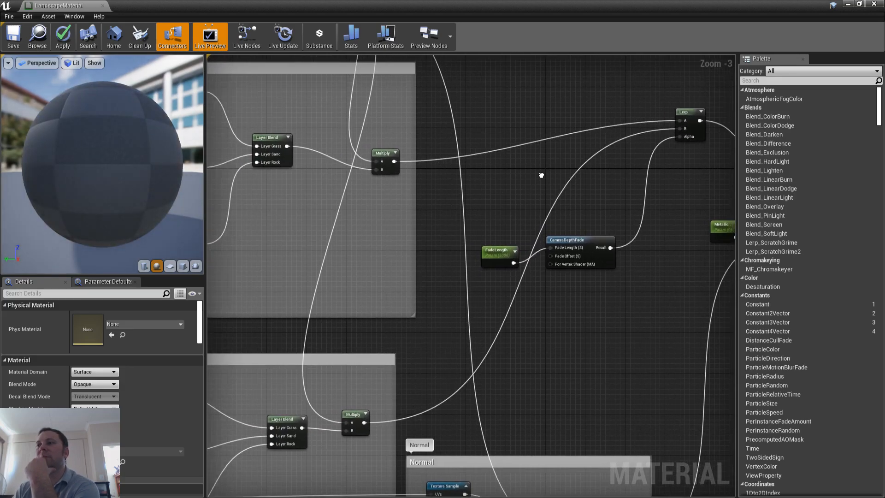
pyautogui.moveTo(544, 174); pyautogui.dragTo(468, 181, button='right')
# - Check the FadeLength parameter's default value and save the landscape material
pyautogui.click(432, 249)
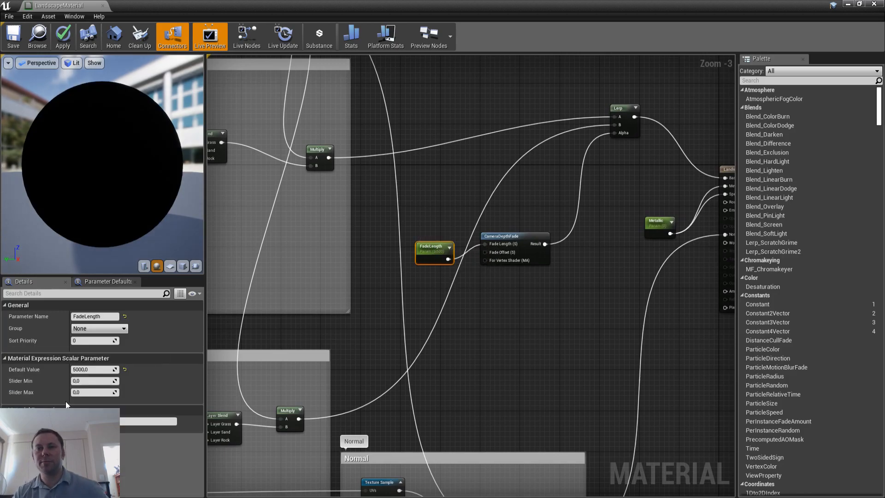
pyautogui.click(95, 369)
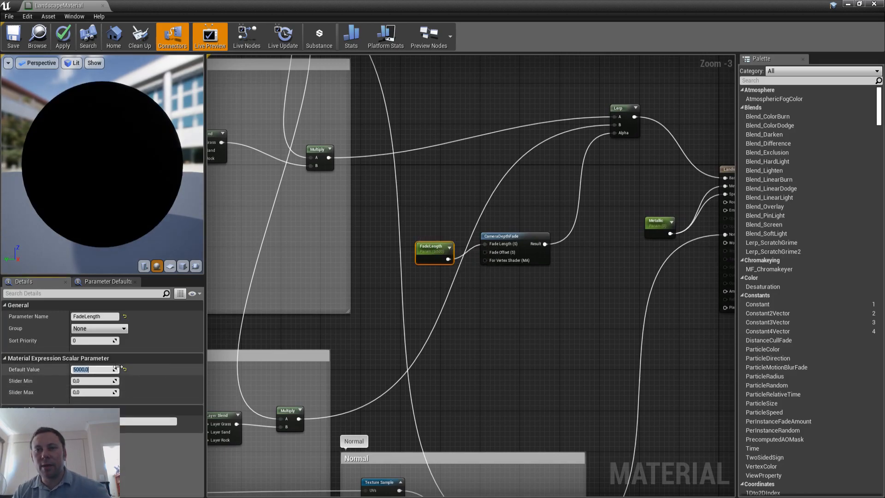
pyautogui.click(78, 368)
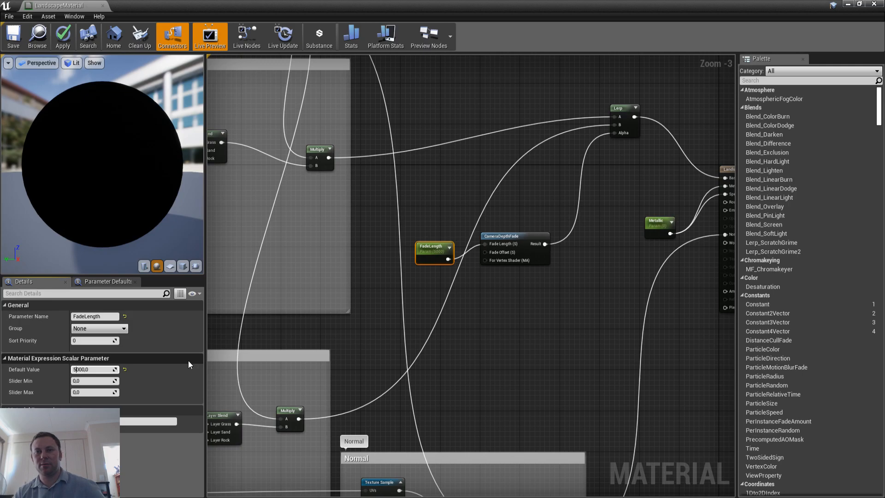
pyautogui.click(13, 36)
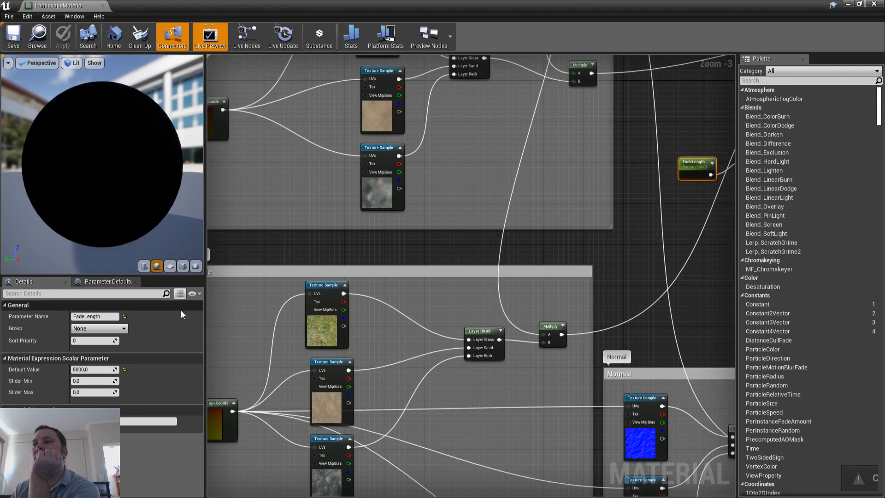
# - Set the mapping scale of the Detail Tile group's LandscapeCoords node to 2,5
pyautogui.moveTo(237, 412); pyautogui.dragTo(372, 314, button='right')
pyautogui.click(368, 315)
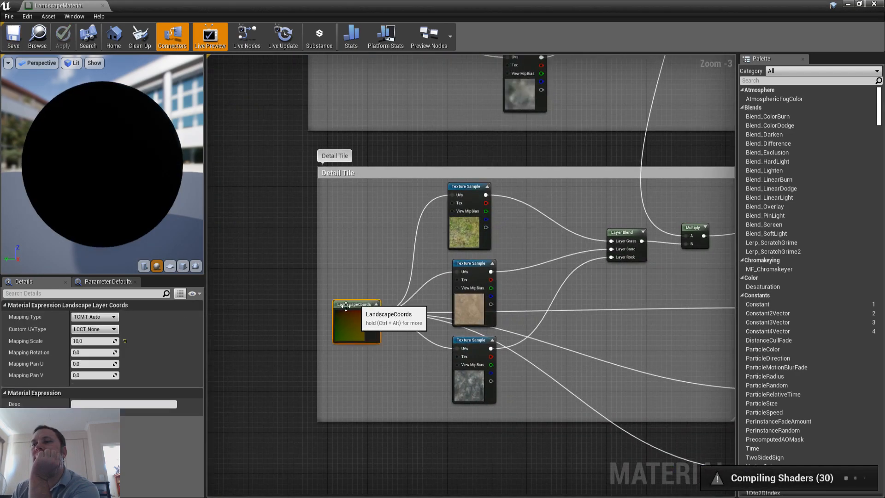
pyautogui.click(107, 341)
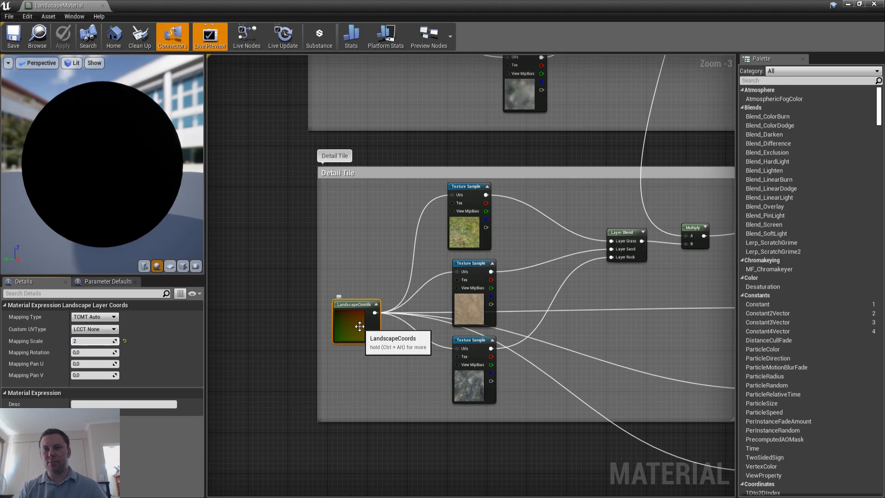
pyautogui.write('2,5')
pyautogui.press('Return')
# - Check the mapping scale of the Macro Tile group's LandscapeCoords node and save the landscape material
pyautogui.moveTo(411, 146); pyautogui.dragTo(432, 324, button='right')
pyautogui.click(363, 193)
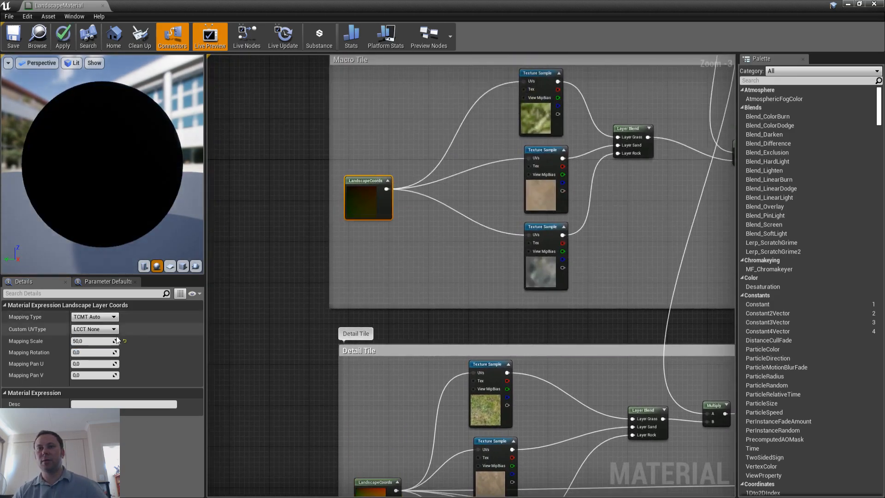
pyautogui.click(13, 37)
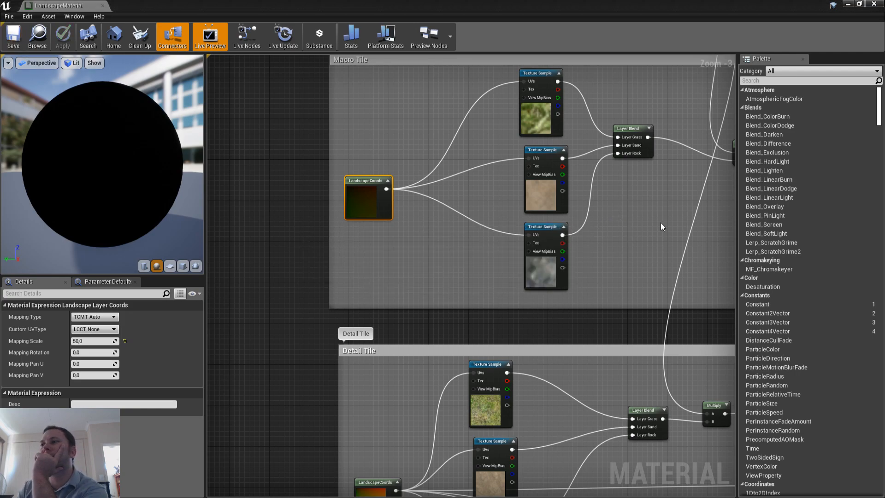
pyautogui.rightClick(424, 195)
pyautogui.click(241, 137)
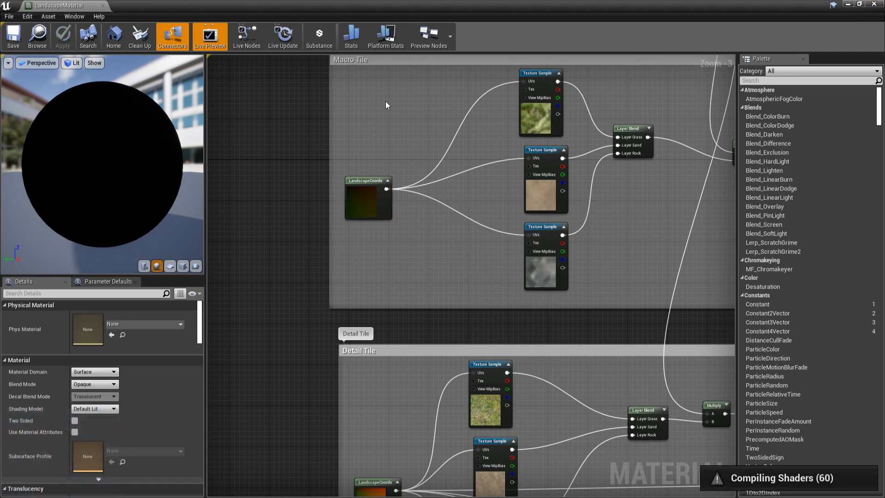
# - Move the landscape material editor off the level viewport and examine the landscape's grass texture up close
pyautogui.moveTo(392, 100); pyautogui.dragTo(351, 107, button='right')
pyautogui.click(860, 4)
pyautogui.moveTo(475, 87); pyautogui.dragTo(0, 138)
pyautogui.moveTo(462, 275); pyautogui.dragTo(406, 203, button='right')
pyautogui.press('w')
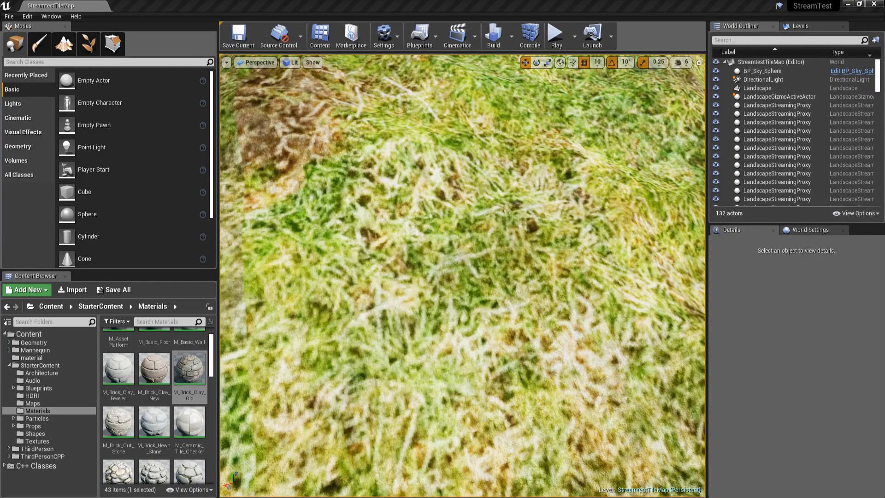
pyautogui.hotkey('ctrl', 'shift', 's')
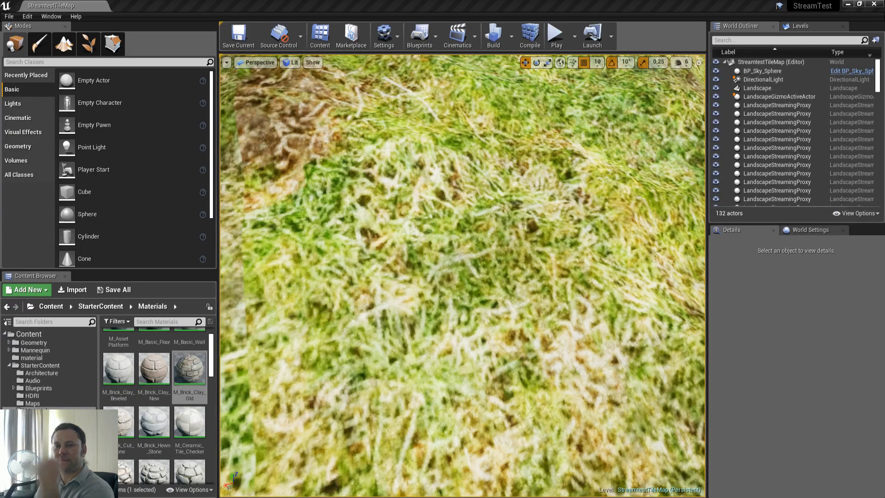
# - Dismiss the TeamViewer sponsored-session and session-timeout notices covering the StreamTest level viewport
pyautogui.hotkey('ctrl', 'shift', 's')
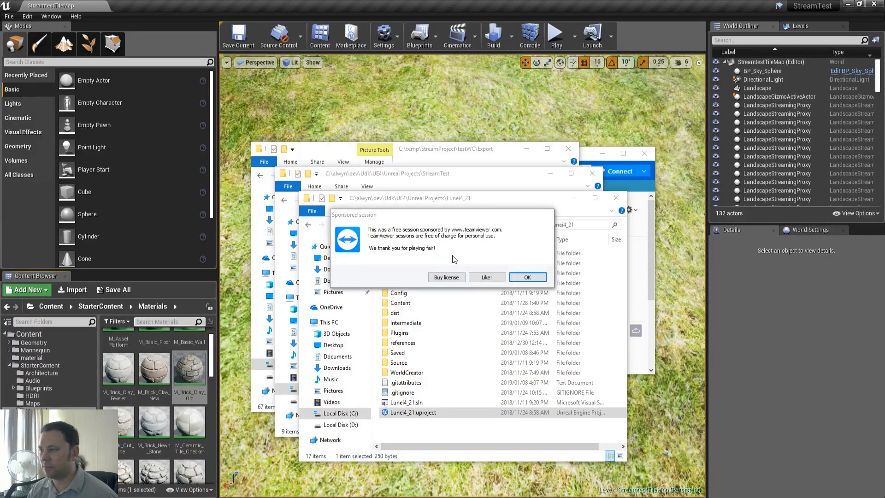
pyautogui.click(528, 277)
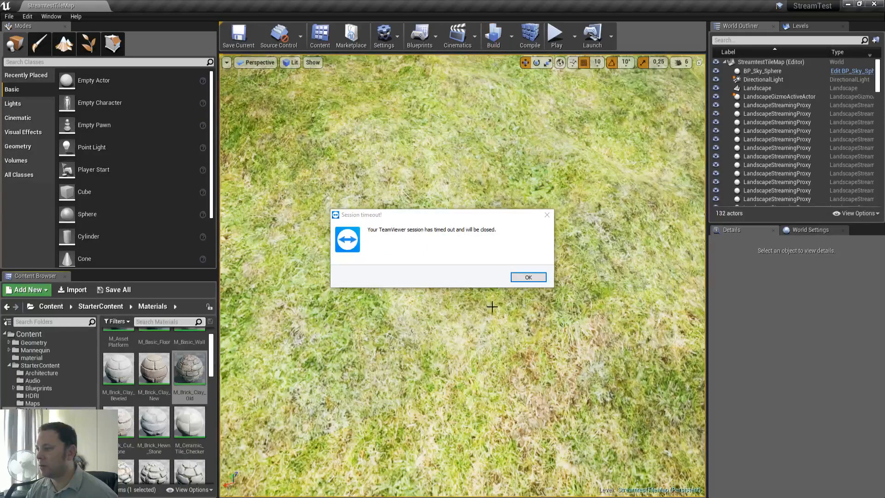
pyautogui.click(528, 278)
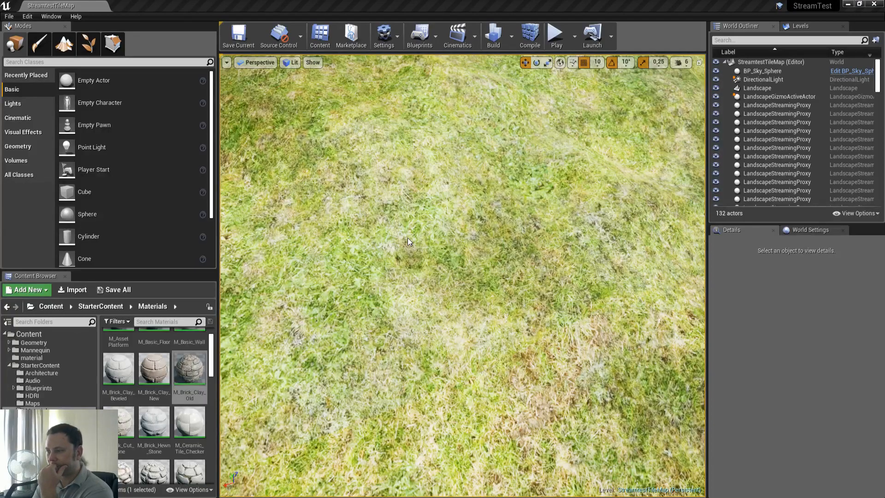
pyautogui.hotkey('ctrl', 'shift', 's')
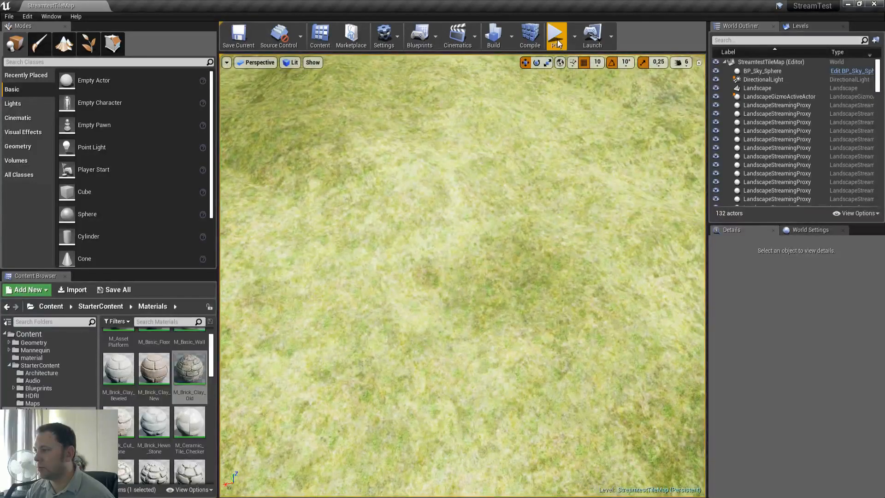
# - Fly over the landscape and examine how the grass, sand and rock textures tile at varying camera distances
pyautogui.moveTo(395, 265); pyautogui.dragTo(415, 292, button='right')
pyautogui.press('w')
pyautogui.press('w')
pyautogui.press('w')
pyautogui.press('s')
pyautogui.press('w')
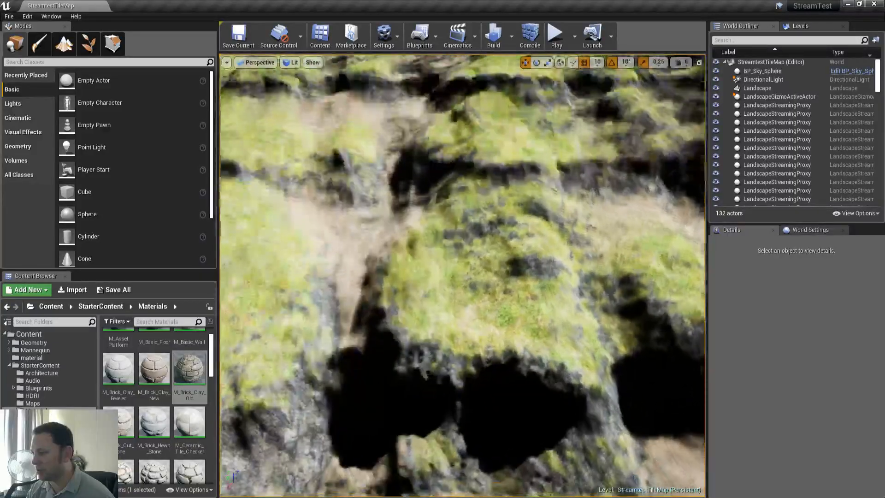
pyautogui.moveTo(415, 293); pyautogui.dragTo(281, 299, button='right')
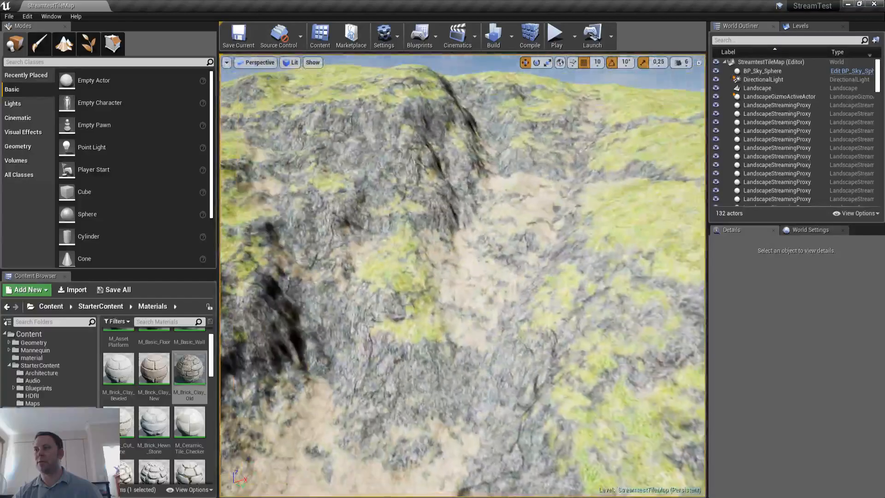
# - Examine the rocky slopes from afar and up close to compare macro and detail rock tiling
pyautogui.moveTo(463, 275); pyautogui.dragTo(438, 267, button='right')
pyautogui.press('s')
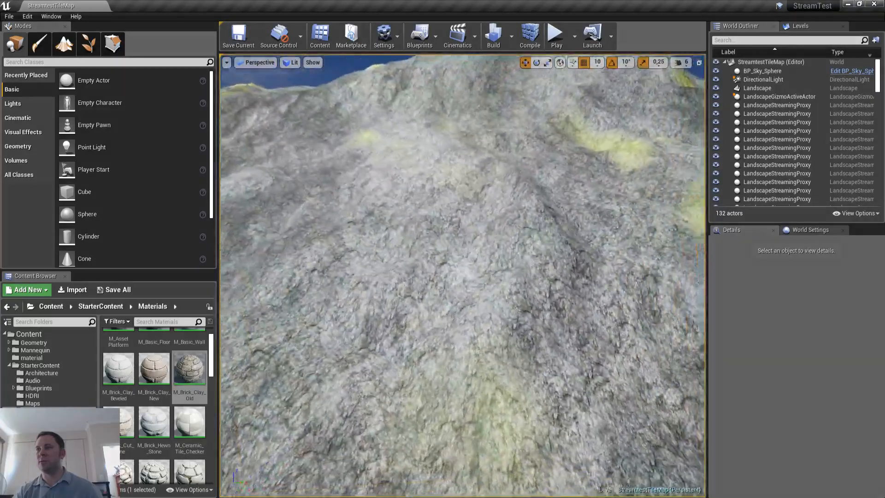
pyautogui.press('w')
pyautogui.moveTo(463, 276); pyautogui.dragTo(396, 330, button='right')
pyautogui.press('w')
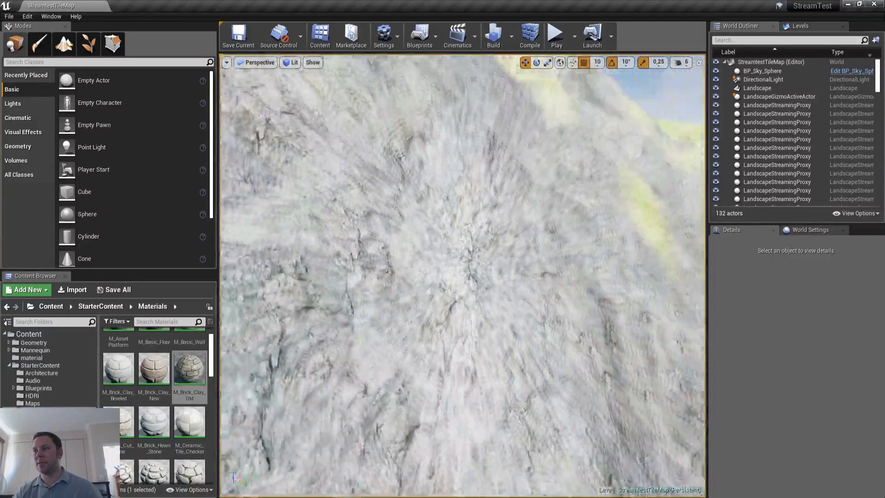
pyautogui.moveTo(463, 276); pyautogui.dragTo(503, 281, button='right')
pyautogui.press('s')
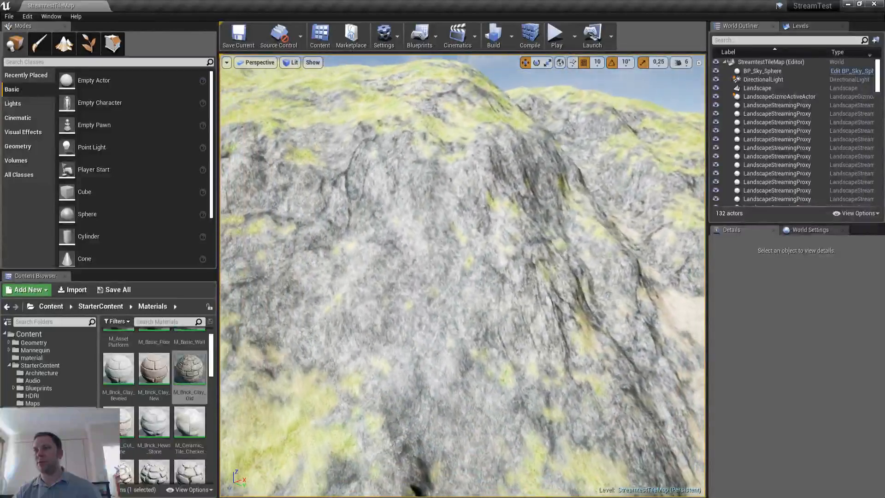
pyautogui.press('s')
pyautogui.moveTo(393, 260); pyautogui.dragTo(406, 261, button='right')
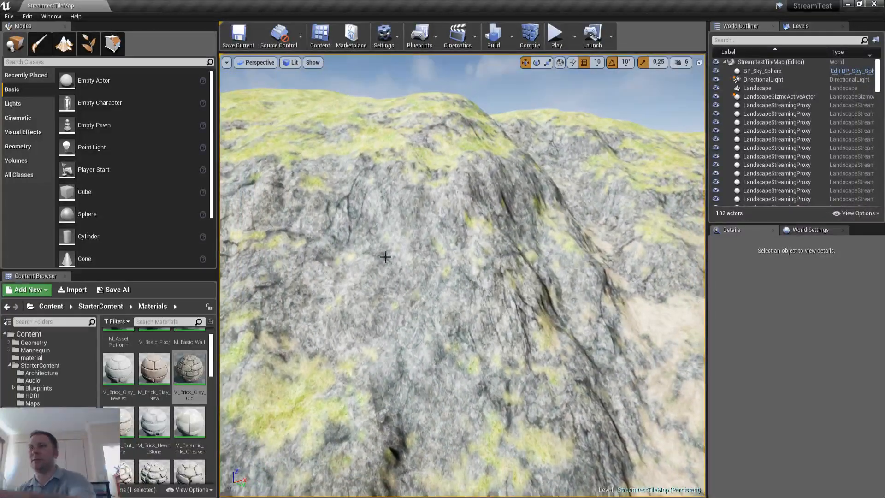
pyautogui.moveTo(356, 200); pyautogui.dragTo(371, 224, button='right')
pyautogui.press('w')
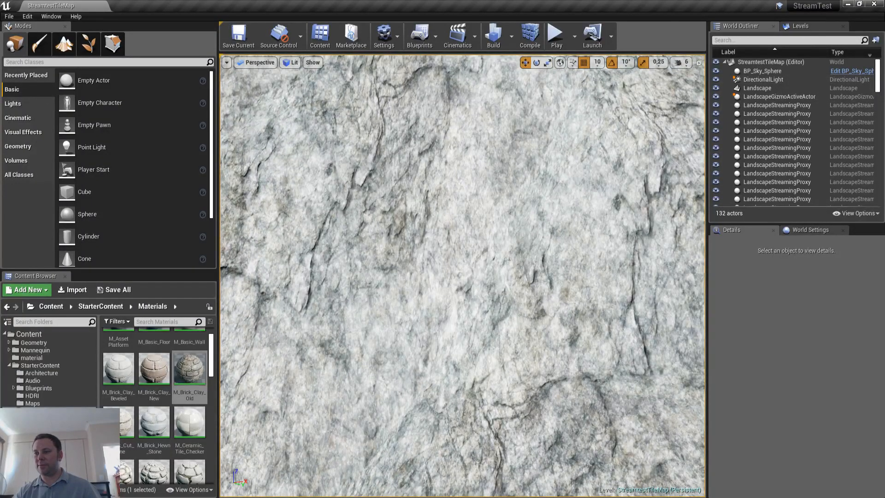
# - Open the Lunei4_21 project and load all of its heightmap sublevels
pyautogui.hotkey('alt', 'Tab')
pyautogui.doubleClick(417, 413)
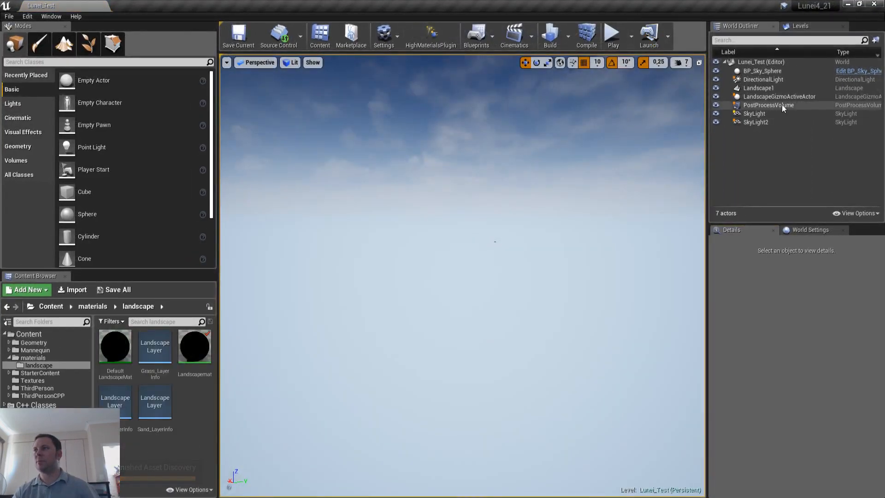
pyautogui.click(799, 25)
pyautogui.scroll(-5, 773, 115)
pyautogui.hotkey('ctrl', 'a')
pyautogui.rightClick(784, 114)
pyautogui.click(821, 124)
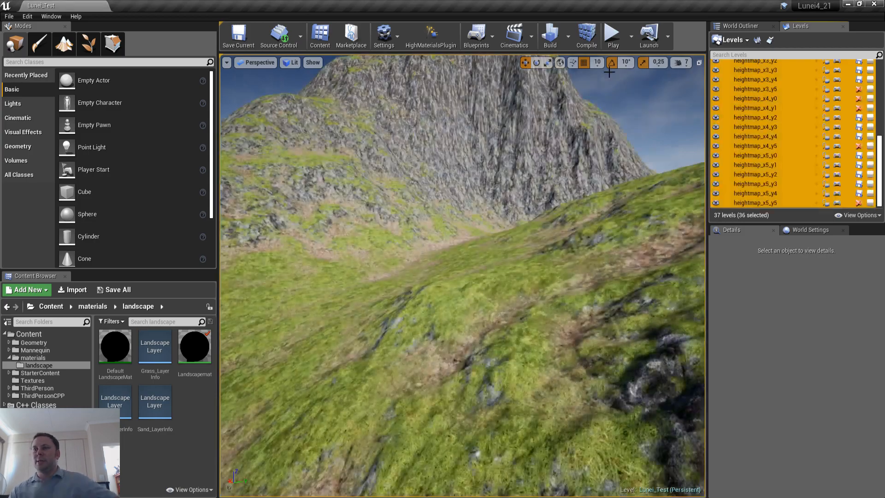
# - Fly around the Lunei_Test landscape and examine its grass and rock texturing from far and near
pyautogui.moveTo(609, 72); pyautogui.dragTo(611, 187, button='right')
pyautogui.press('w')
pyautogui.press('w')
pyautogui.press('w')
pyautogui.press('w')
pyautogui.press('w')
pyautogui.press('w')
pyautogui.press('s')
pyautogui.press('w')
pyautogui.press('s')
pyautogui.press('s')
pyautogui.moveTo(458, 257); pyautogui.dragTo(457, 257, button='right')
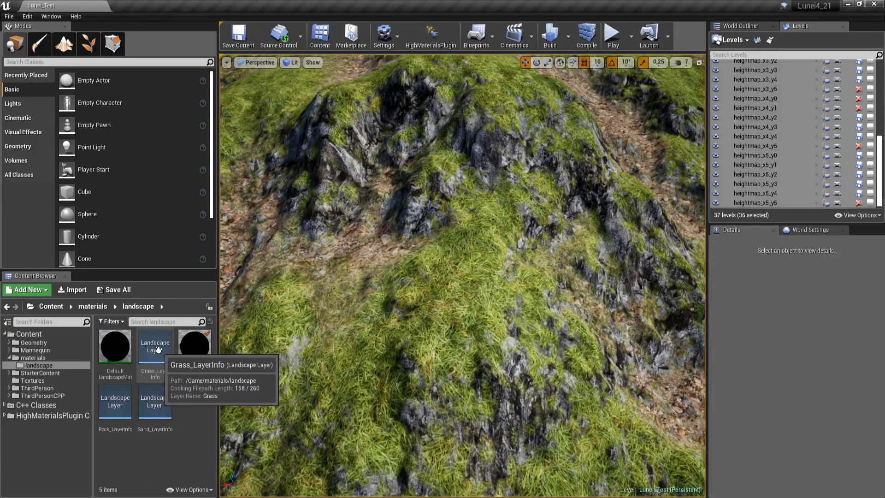
# - Open the Landscapemat reference material and examine the Camera Fade Blend group's Multiply and Lerp wiring
pyautogui.doubleClick(194, 345)
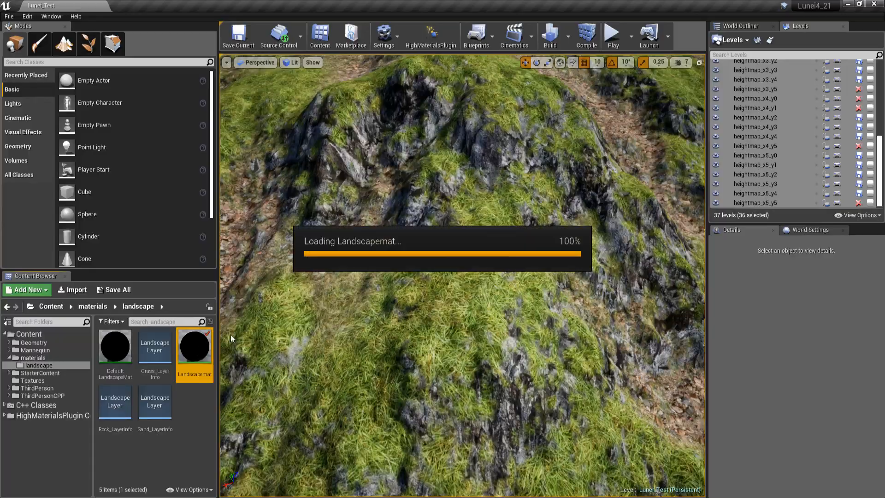
pyautogui.scroll(-4, 392, 136)
pyautogui.moveTo(337, 135); pyautogui.dragTo(349, 264, button='right')
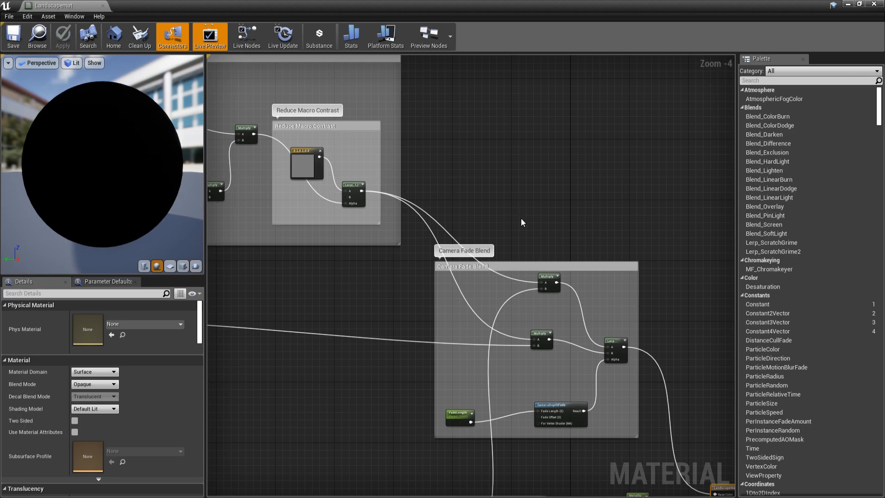
pyautogui.moveTo(354, 313); pyautogui.dragTo(510, 153, button='right')
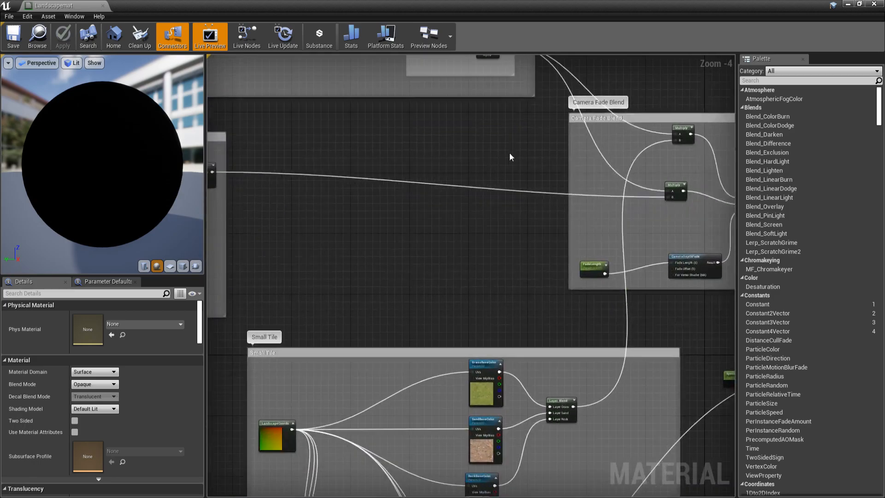
pyautogui.moveTo(485, 214); pyautogui.dragTo(353, 254, button='right')
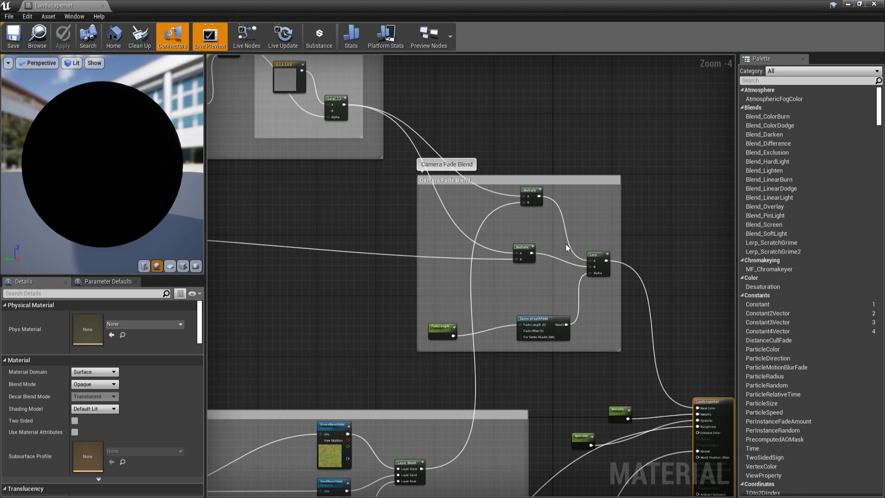
pyautogui.moveTo(351, 279); pyautogui.dragTo(356, 261, button='right')
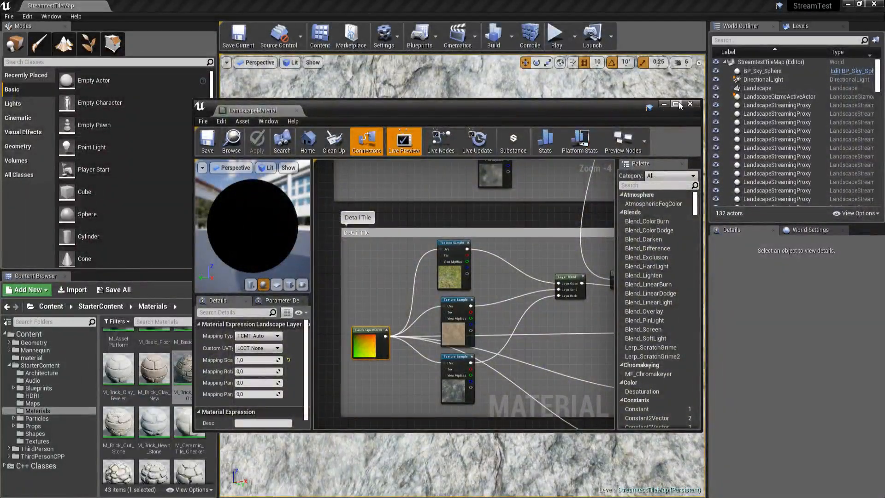
# - Switch to StreamTest's LandscapeMaterial and trace the Lerp's A and B inputs back to the macro and detail Multiply nodes
pyautogui.click(677, 104)
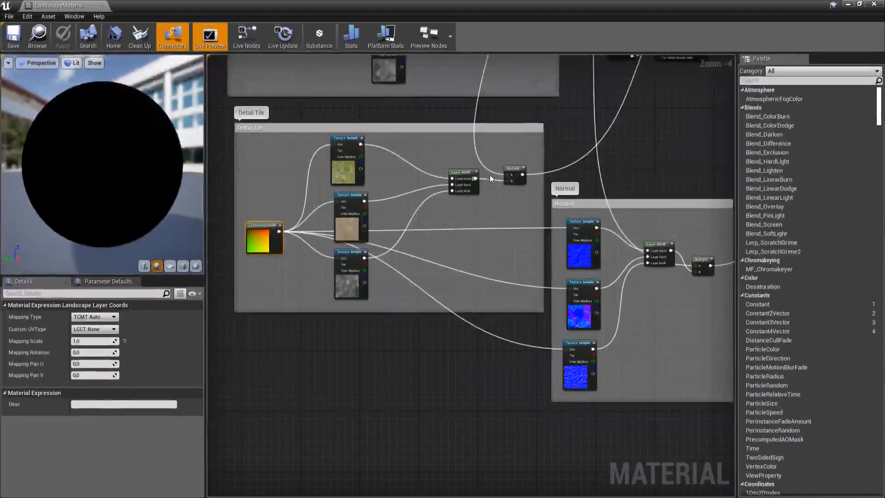
pyautogui.moveTo(654, 138); pyautogui.dragTo(471, 271, button='right')
pyautogui.scroll(3, 579, 191)
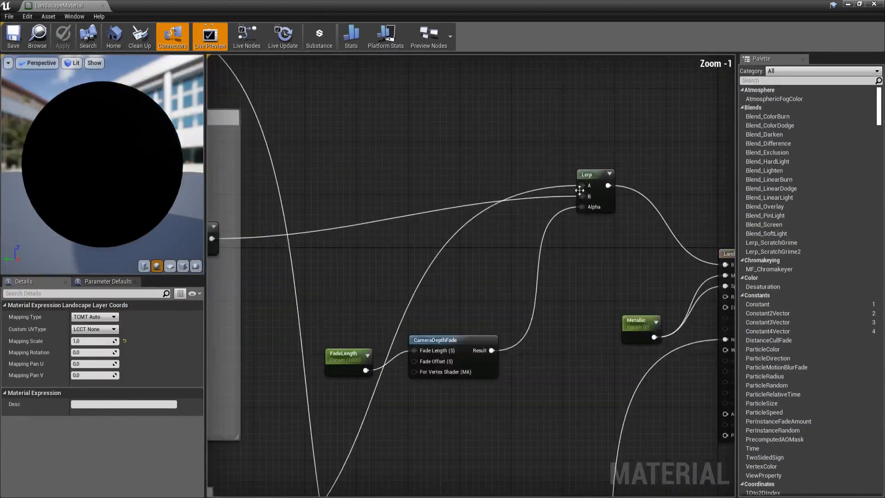
pyautogui.moveTo(404, 271); pyautogui.dragTo(508, 123, button='right')
pyautogui.scroll(-1, 429, 239)
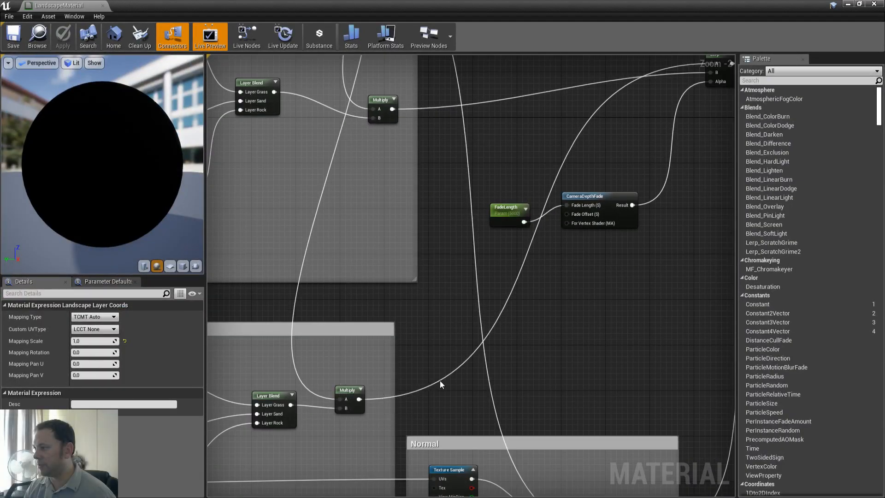
pyautogui.scroll(-3, 433, 383)
pyautogui.scroll(-2, 581, 192)
pyautogui.scroll(4, 538, 200)
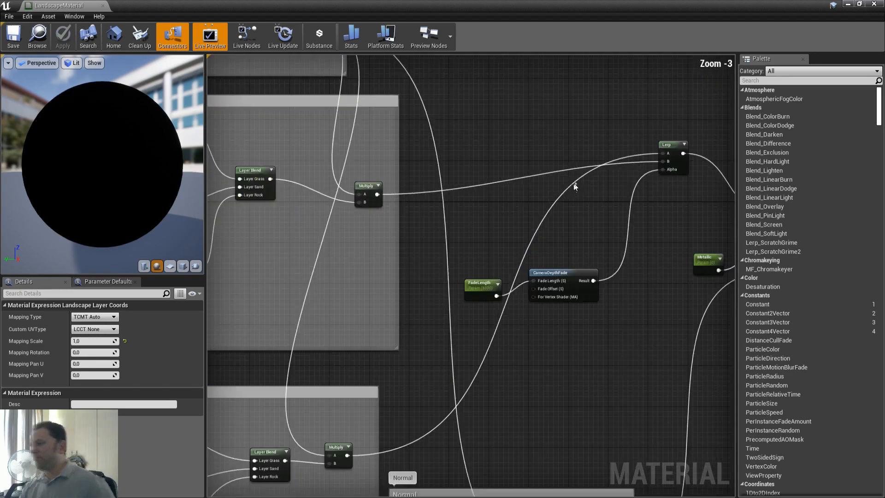
# - Group the FadeLength, CameraDepthFade and Lerp nodes closely and enclose them in a comment box titled Camera Fade
pyautogui.moveTo(575, 187); pyautogui.dragTo(510, 135, button='right')
pyautogui.moveTo(505, 251); pyautogui.dragTo(545, 241)
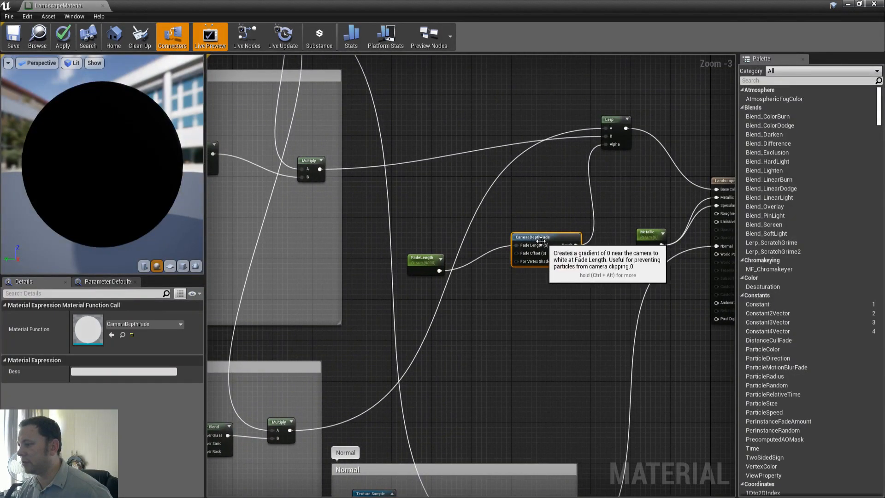
pyautogui.click(457, 262)
pyautogui.moveTo(618, 117); pyautogui.dragTo(564, 164)
pyautogui.moveTo(611, 314); pyautogui.dragTo(610, 313)
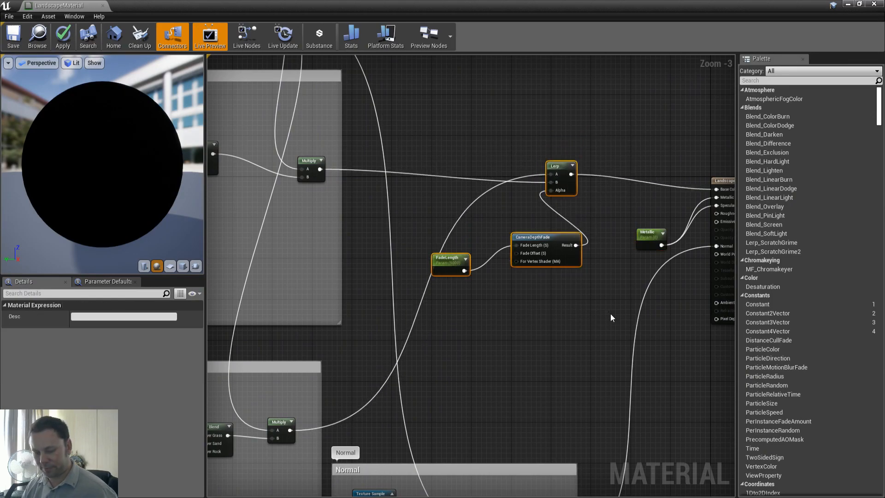
pyautogui.press('c')
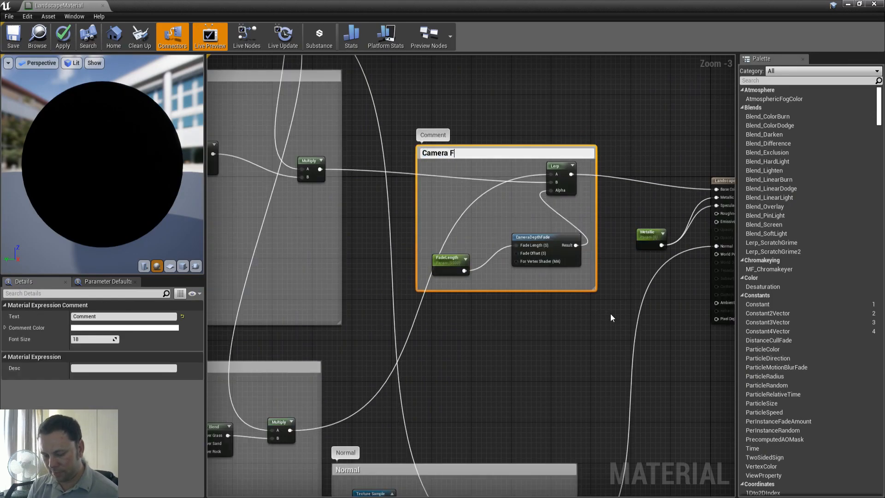
# - Add a scalar parameter named Roughness and connect it to the LandscapeMaterial node's Roughness input
pyautogui.moveTo(690, 191); pyautogui.dragTo(599, 181, button='right')
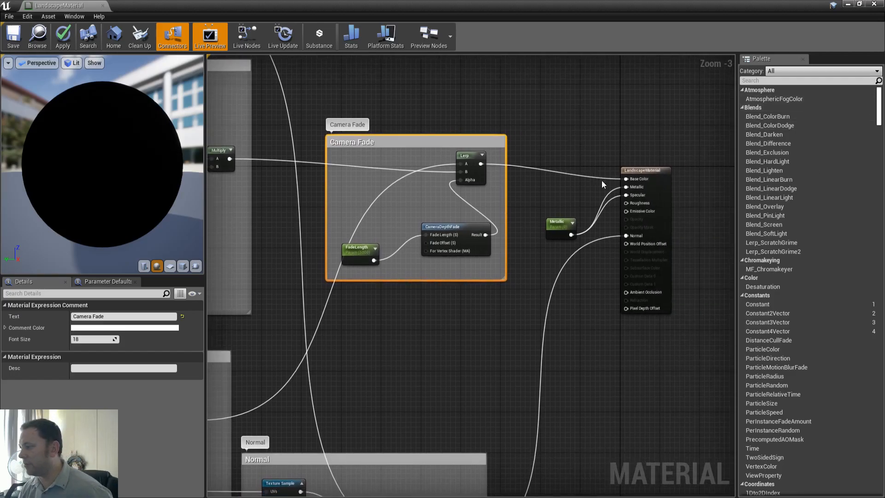
pyautogui.rightClick(573, 195)
pyautogui.write('scala')
pyautogui.press('Return')
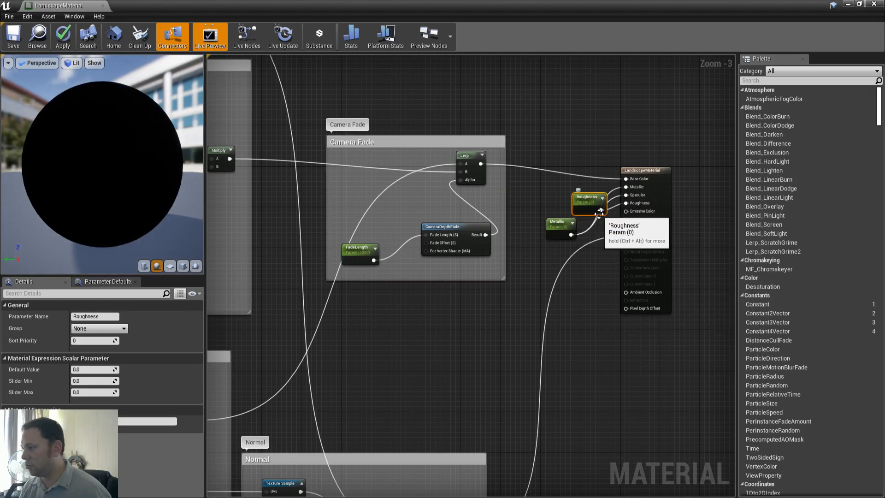
# - Set the Roughness parameter's default value to 1 and save the landscape material
pyautogui.click(85, 370)
pyautogui.write('1')
pyautogui.press('Tab')
pyautogui.click(15, 39)
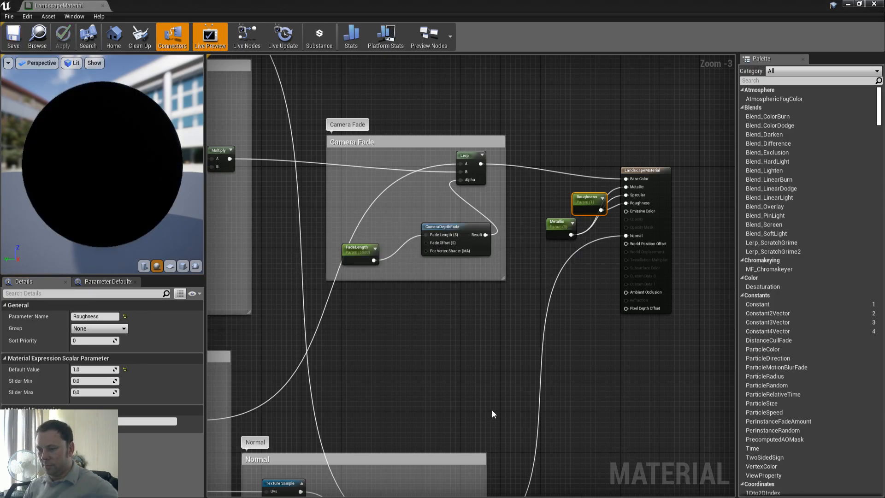
# - Move the material editor away from the level viewport and examine the landscape with the added roughness
pyautogui.click(859, 4)
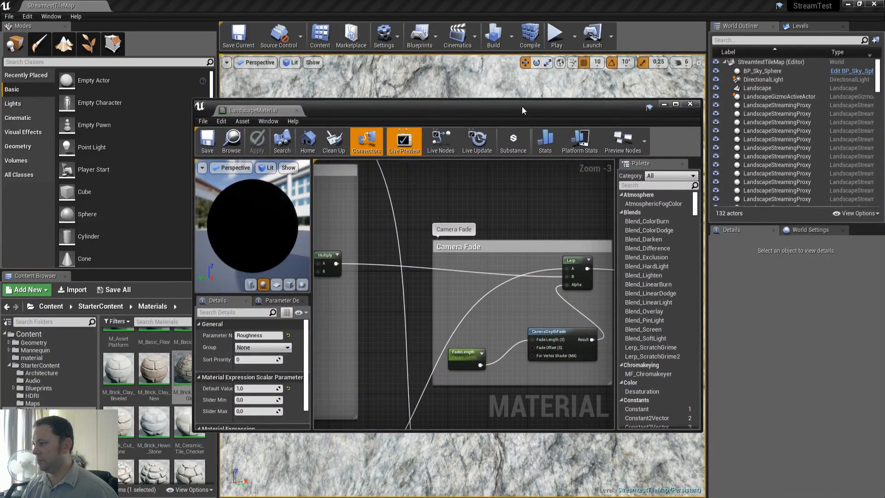
pyautogui.moveTo(522, 106); pyautogui.dragTo(0, 104)
pyautogui.moveTo(474, 266)
pyautogui.mouseDown(button='right')
pyautogui.moveTo(474, 299)
pyautogui.moveTo(473, 272)
pyautogui.moveTo(473, 295)
pyautogui.moveTo(482, 272)
pyautogui.mouseUp(button='right')
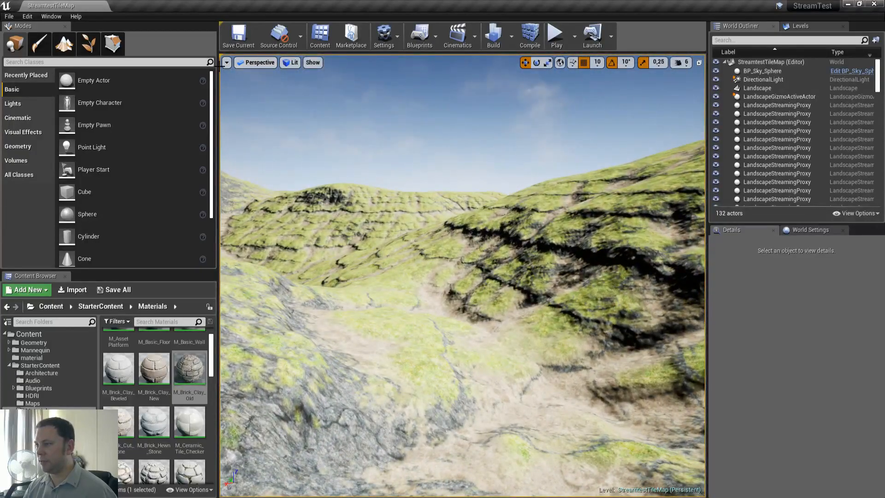
# - Turn off the Game Settings exposure for the level viewport
pyautogui.click(227, 62)
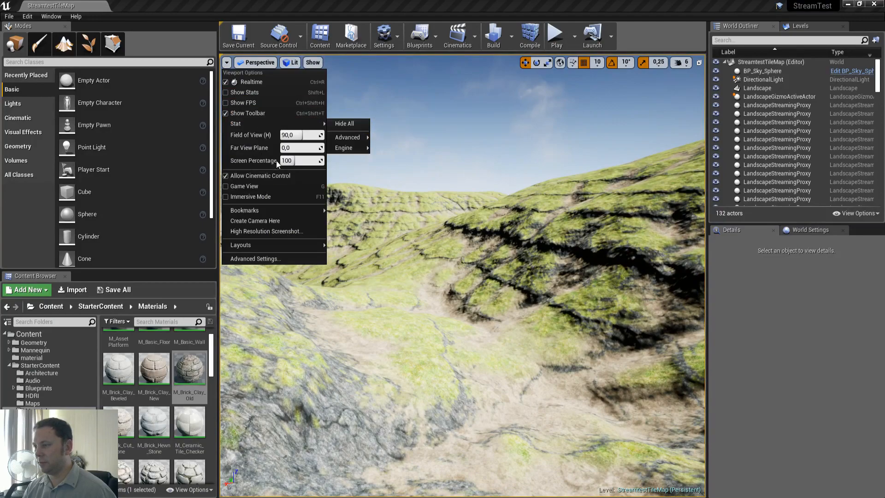
pyautogui.click(291, 62)
pyautogui.click(291, 62)
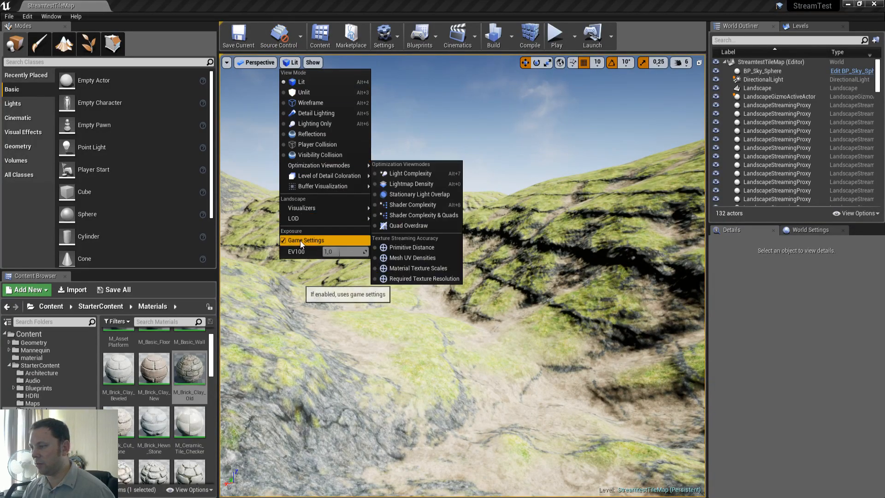
pyautogui.click(301, 242)
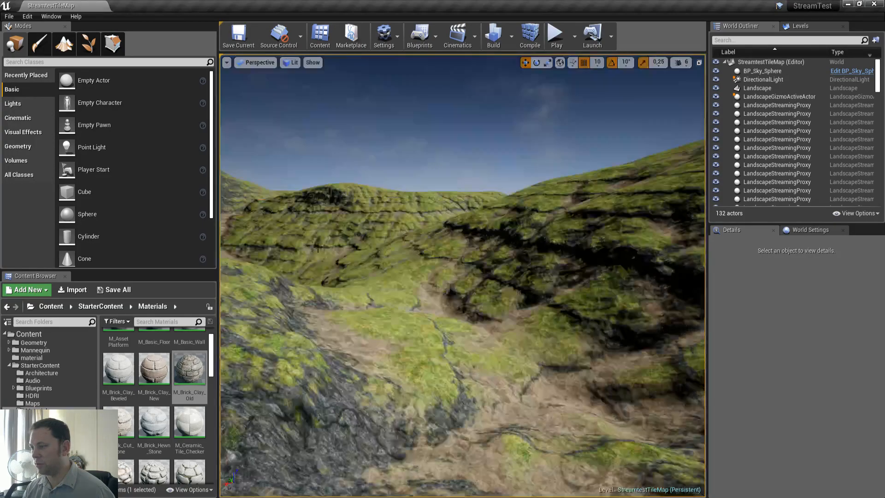
# - Restore the Game Settings exposure for the level viewport
pyautogui.click(226, 63)
pyautogui.moveTo(275, 245)
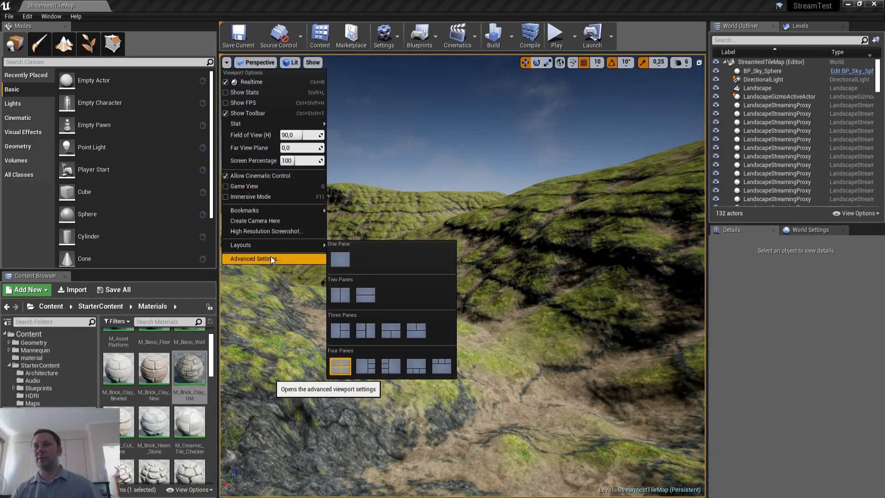
pyautogui.click(288, 63)
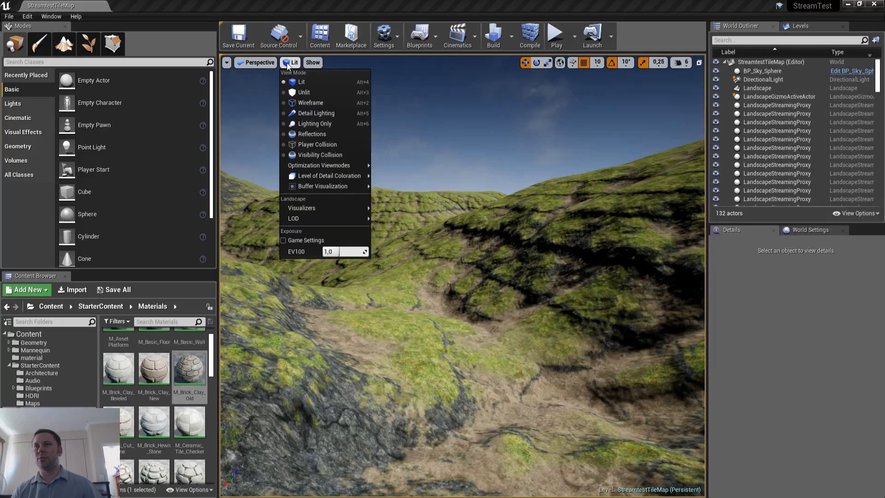
pyautogui.click(307, 239)
# - Examine the grassy slope's ground texture in the full-screen viewport and by play-testing with the character
pyautogui.moveTo(440, 198); pyautogui.dragTo(489, 230, button='right')
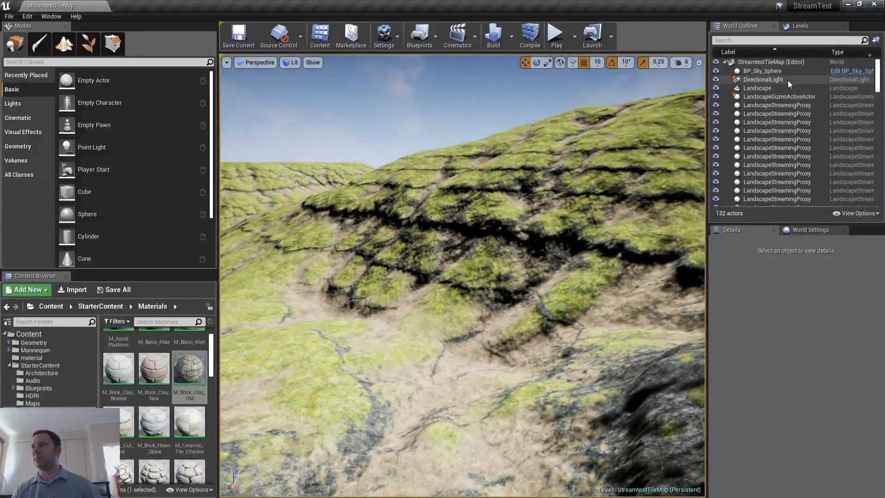
pyautogui.moveTo(483, 181)
pyautogui.mouseDown(button='right')
pyautogui.moveTo(462, 188)
pyautogui.moveTo(434, 231)
pyautogui.moveTo(450, 219)
pyautogui.moveTo(433, 286)
pyautogui.moveTo(323, 304)
pyautogui.moveTo(332, 272)
pyautogui.moveTo(323, 249)
pyautogui.moveTo(387, 198)
pyautogui.moveTo(401, 189)
pyautogui.moveTo(493, 187)
pyautogui.mouseUp(button='right')
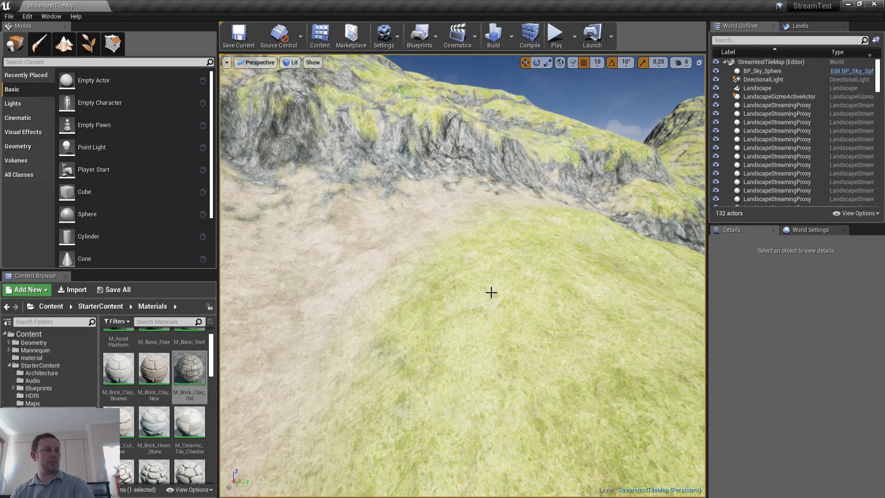
pyautogui.hotkey('alt', 'p')
pyautogui.press('F11')
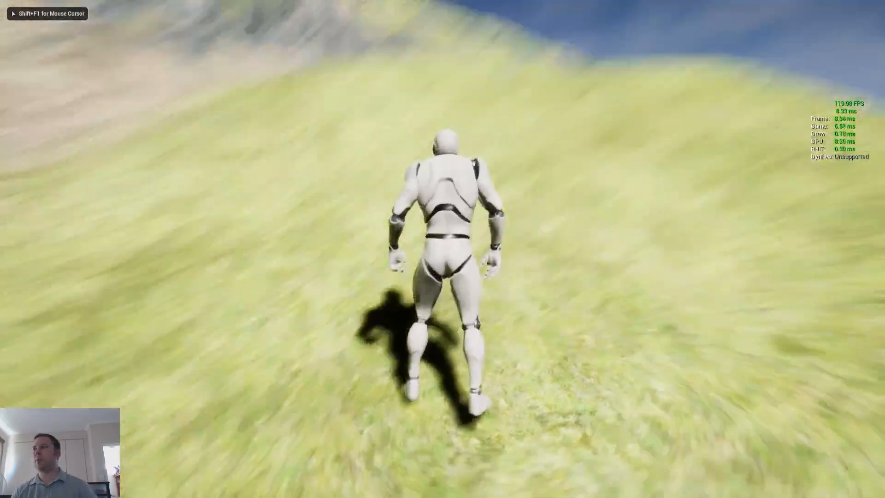
pyautogui.press('w')
pyautogui.press('Escape')
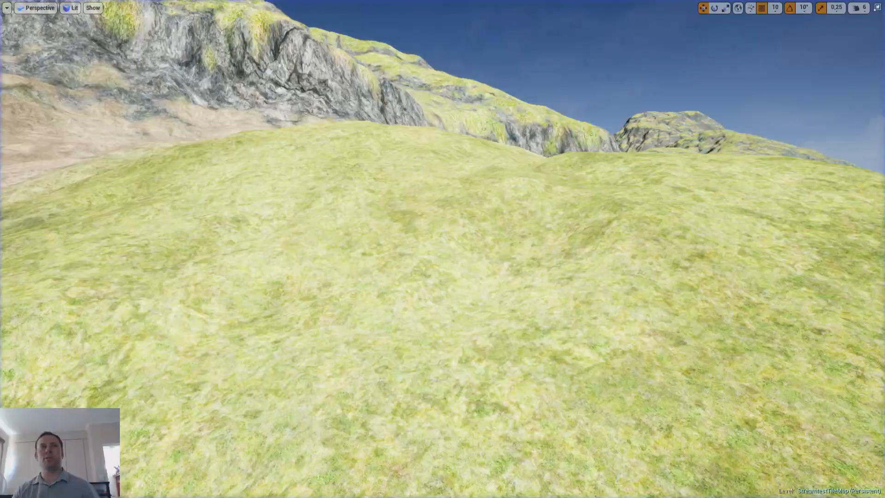
pyautogui.moveTo(409, 244); pyautogui.dragTo(381, 242, button='right')
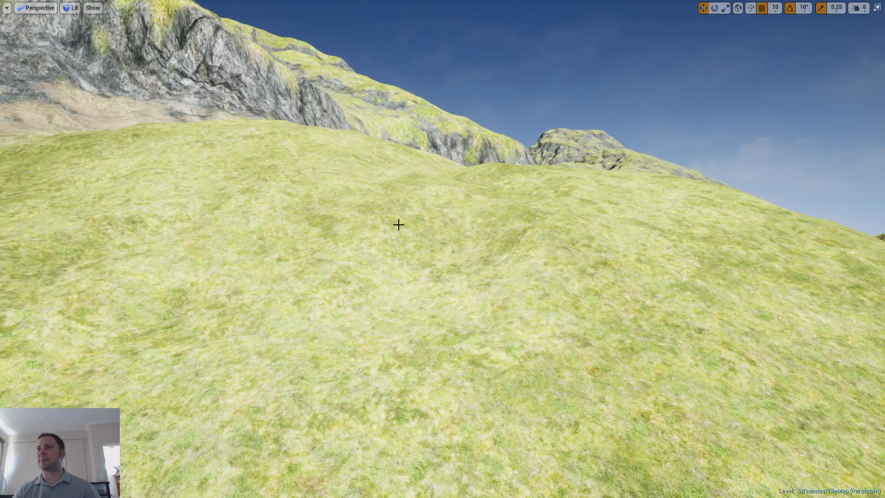
pyautogui.hotkey('alt', 'p')
pyautogui.press('w')
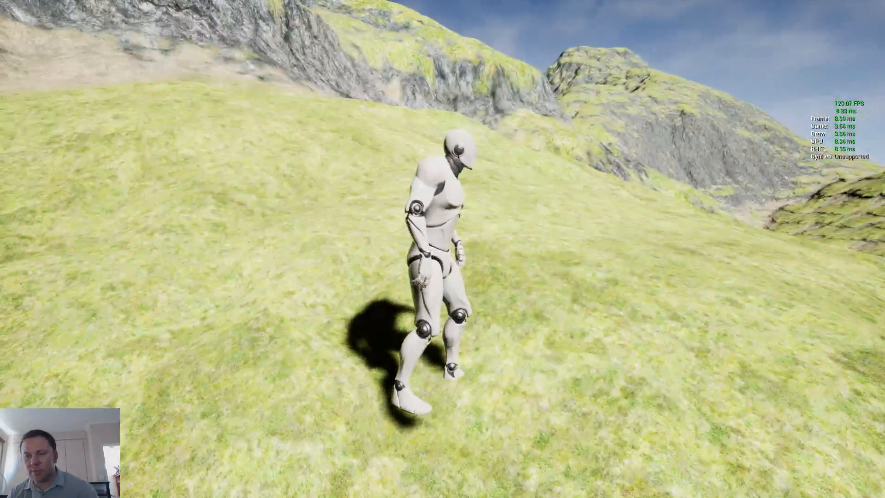
pyautogui.press('F11')
pyautogui.press('Escape')
# - Open LandscapeMaterial from the material folder and maximize its editor window
pyautogui.scroll(1, 126, 412)
pyautogui.click(51, 350)
pyautogui.click(52, 358)
pyautogui.click(147, 359)
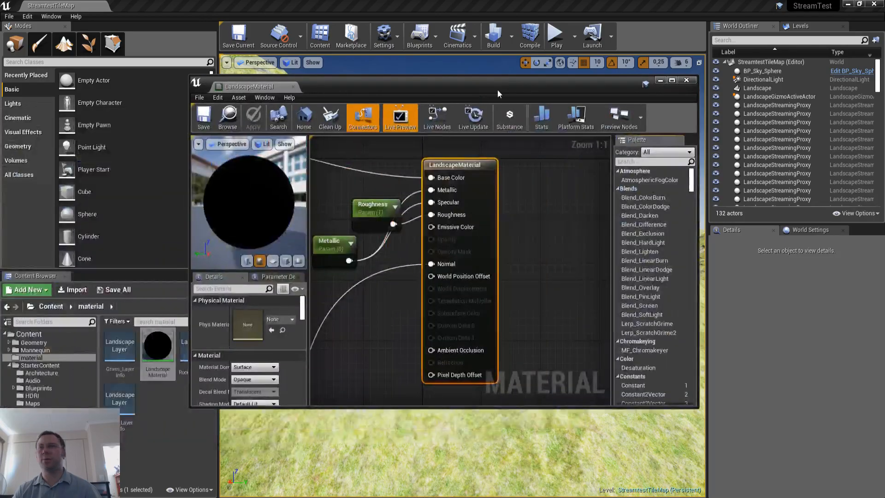
pyautogui.click(672, 80)
# - Review the Macro Tile, Detail Tile and Normal node groups and inspect the mapping settings of the Macro Tile's LandscapeCoords node
pyautogui.scroll(-4, 311, 140)
pyautogui.moveTo(311, 140); pyautogui.dragTo(647, 139, button='right')
pyautogui.moveTo(497, 166); pyautogui.dragTo(647, 165, button='right')
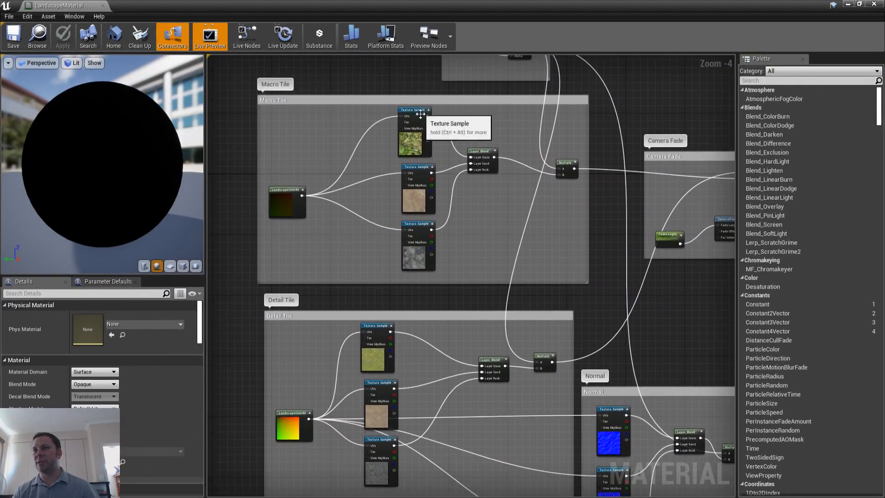
pyautogui.moveTo(451, 272); pyautogui.dragTo(527, 174, button='right')
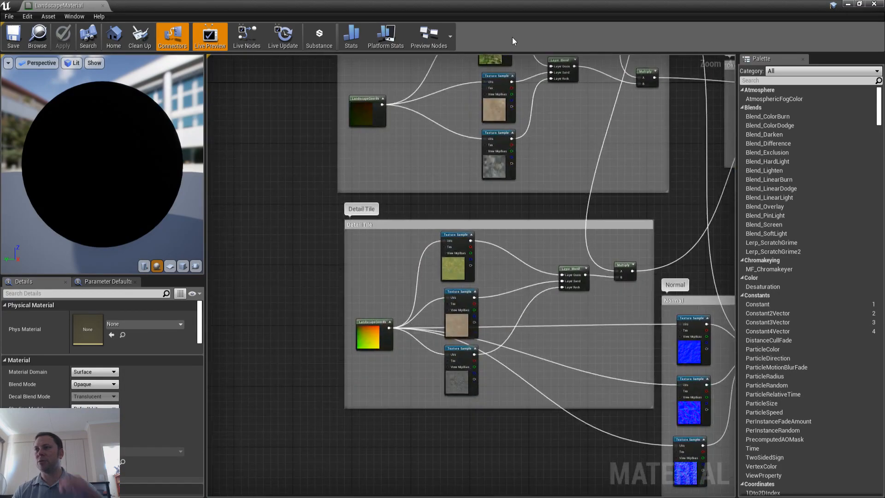
pyautogui.moveTo(626, 223); pyautogui.dragTo(443, 136, button='right')
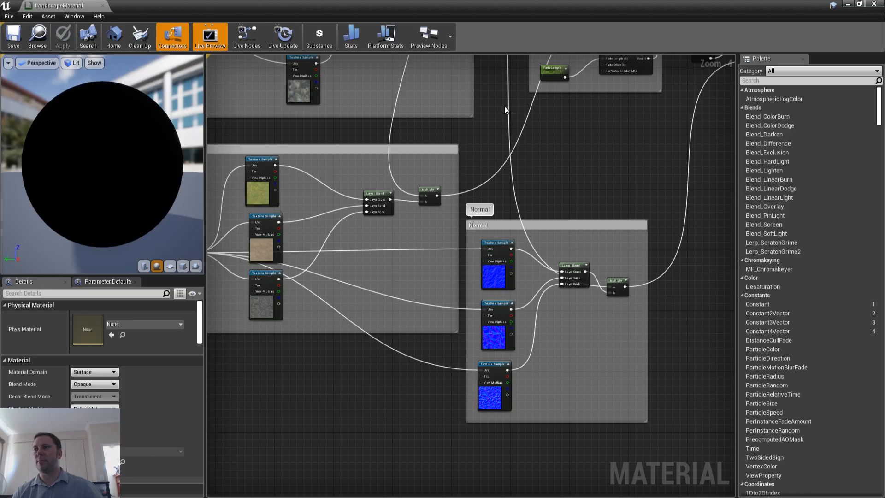
pyautogui.scroll(-2, 443, 147)
pyautogui.scroll(3, 396, 185)
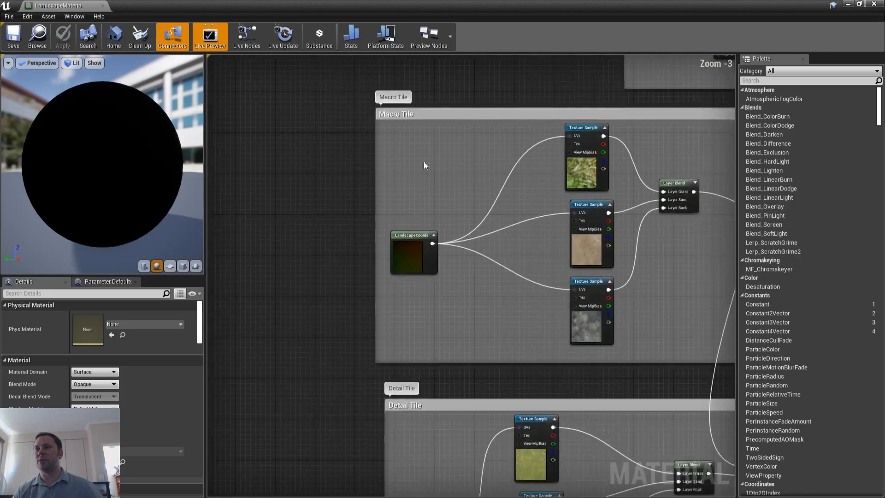
pyautogui.click(413, 235)
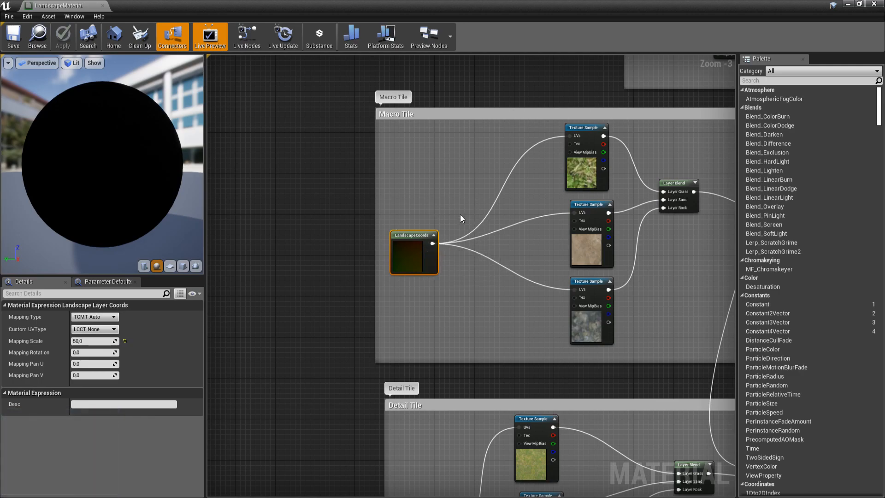
pyautogui.moveTo(446, 161); pyautogui.dragTo(538, 237, button='right')
pyautogui.scroll(-1, 434, 208)
pyautogui.scroll(3, 400, 181)
pyautogui.moveTo(340, 151); pyautogui.dragTo(406, 237, button='right')
pyautogui.moveTo(658, 366); pyautogui.dragTo(422, 147, button='right')
pyautogui.moveTo(555, 273); pyautogui.dragTo(480, 136, button='right')
pyautogui.scroll(-2, 397, 258)
pyautogui.moveTo(393, 243); pyautogui.dragTo(454, 125, button='right')
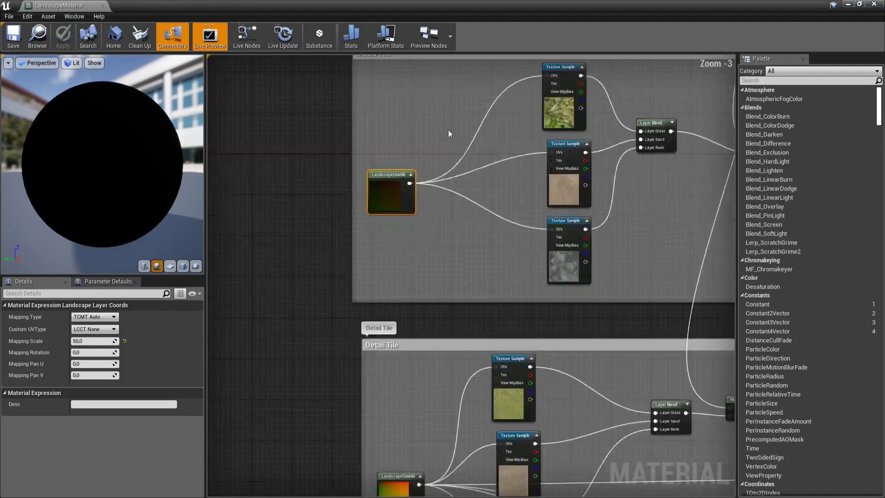
# - Set the Mapping Scale of the Detail Tile's LandscapeCoords node to 2.5
pyautogui.moveTo(412, 393); pyautogui.dragTo(374, 340, button='right')
pyautogui.click(383, 346)
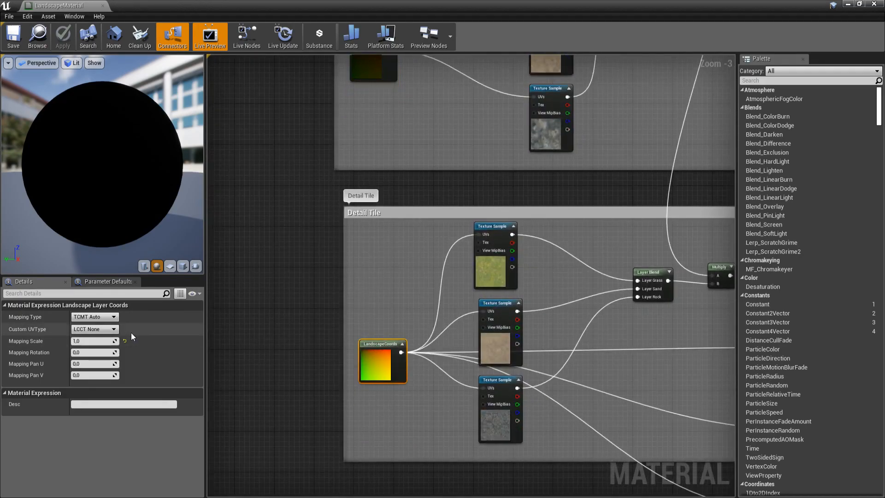
pyautogui.click(92, 341)
pyautogui.write('2,5')
pyautogui.press('Tab')
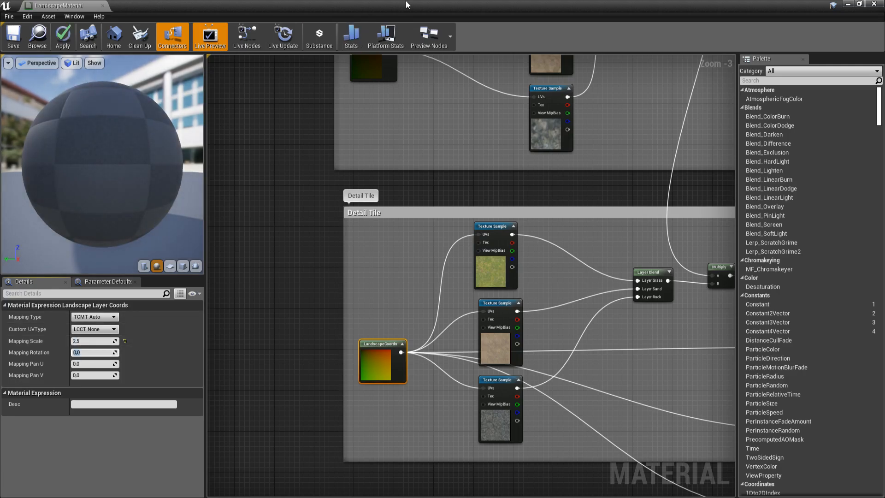
# - Set the Mapping Scale of the Macro Tile's LandscapeCoords node to 100, then save and close the landscape material
pyautogui.doubleClick(406, 5)
pyautogui.moveTo(507, 232); pyautogui.dragTo(523, 288, button='right')
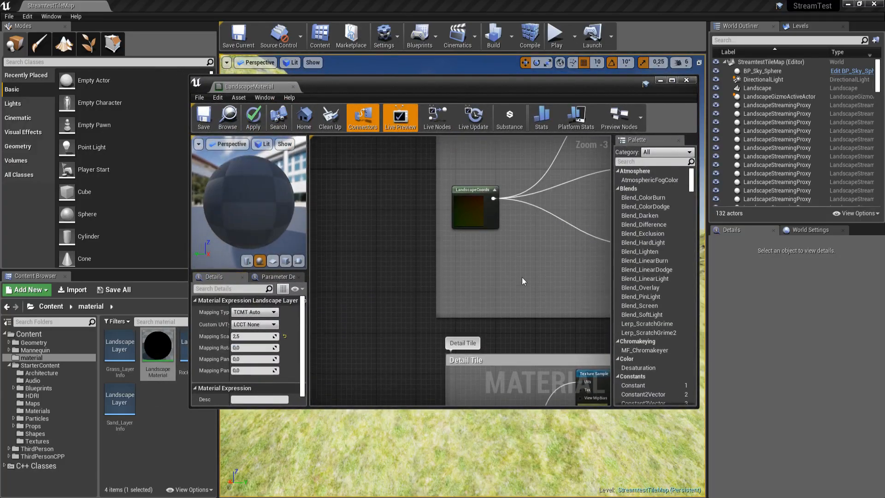
pyautogui.click(479, 193)
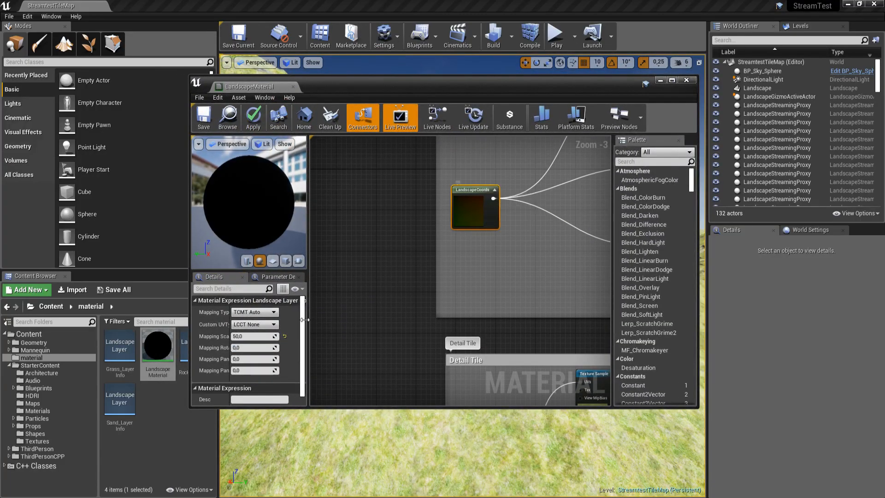
pyautogui.click(259, 337)
pyautogui.write('100')
pyautogui.press('Tab')
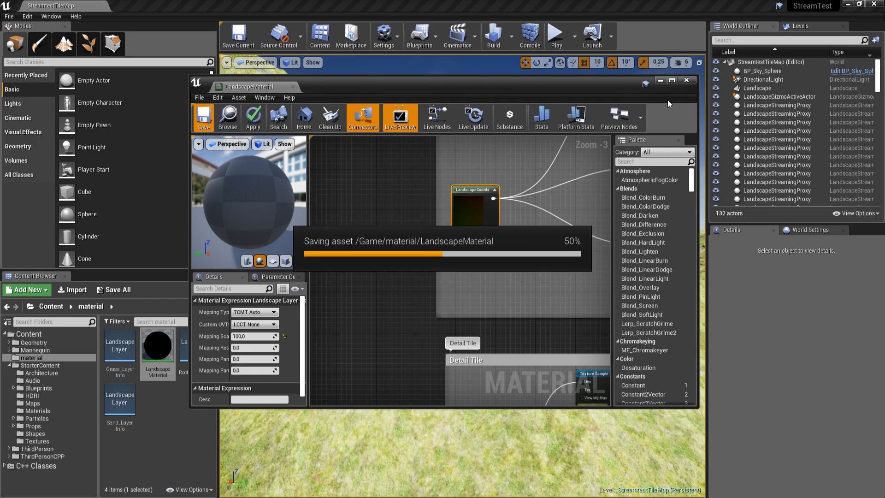
pyautogui.click(687, 79)
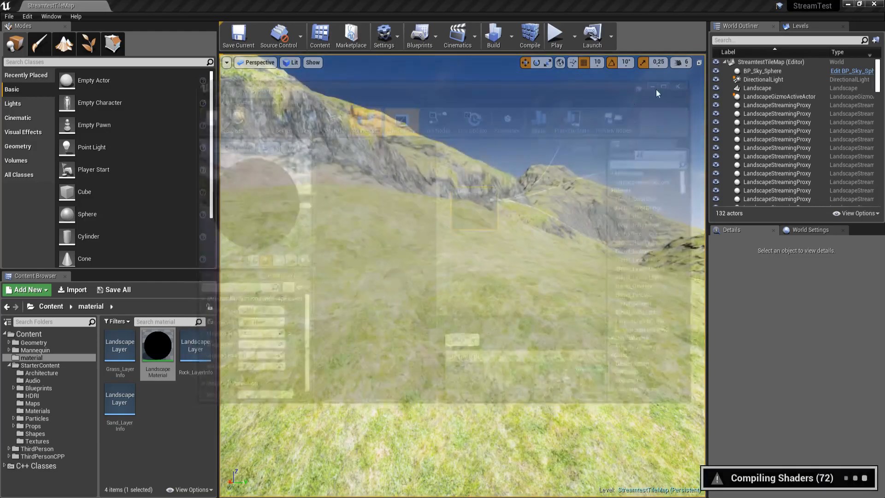
# - Fly around the landscape in the level viewport to examine the new tiling scales
pyautogui.moveTo(408, 224); pyautogui.dragTo(544, 322, button='right')
pyautogui.moveTo(462, 276); pyautogui.dragTo(438, 281, button='right')
pyautogui.press('s')
pyautogui.press('w')
pyautogui.press('s')
pyautogui.moveTo(463, 211); pyautogui.dragTo(332, 369, button='right')
pyautogui.press('s')
pyautogui.press('w')
# - Examine the tiling in the full-screen viewport, from the distant hills down to a close view of the sandy path
pyautogui.press('F11')
pyautogui.rightClick(480, 233)
pyautogui.click(421, 229)
pyautogui.press('Escape')
pyautogui.press('e')
pyautogui.press('s')
pyautogui.press('w')
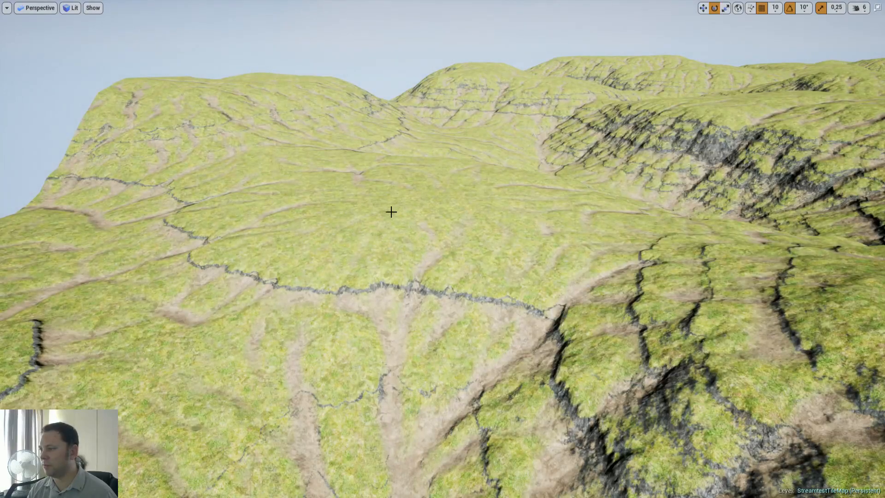
pyautogui.moveTo(392, 209); pyautogui.dragTo(434, 178, button='right')
pyautogui.press('w')
pyautogui.press('w')
pyautogui.press('w')
pyautogui.press('w')
pyautogui.moveTo(443, 249); pyautogui.dragTo(581, 318, button='right')
pyautogui.moveTo(484, 226); pyautogui.dragTo(392, 219, button='right')
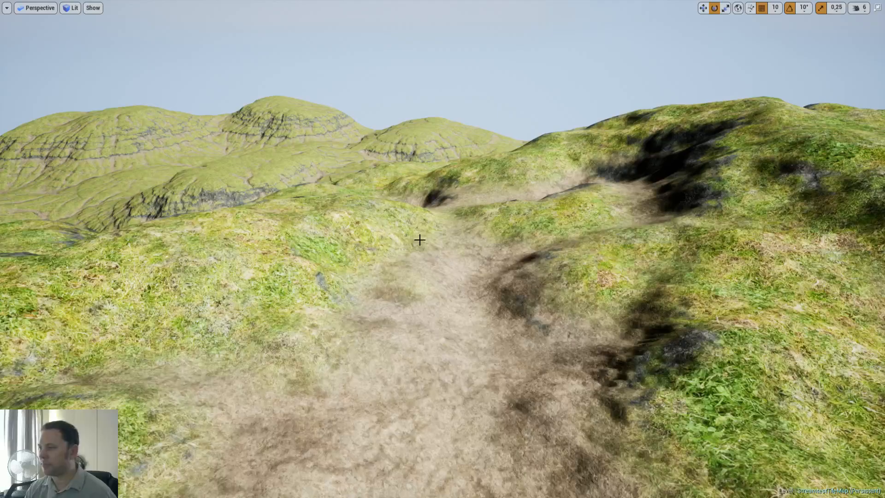
# - Play-test the level by running the character over the sand to check the texture scale, then return to the normal editor layout
pyautogui.hotkey('alt', 'p')
pyautogui.press('w')
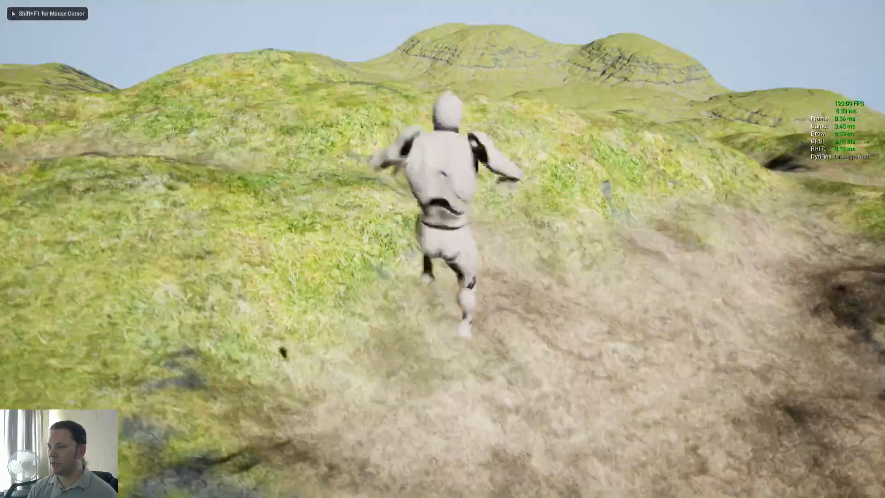
pyautogui.press('w')
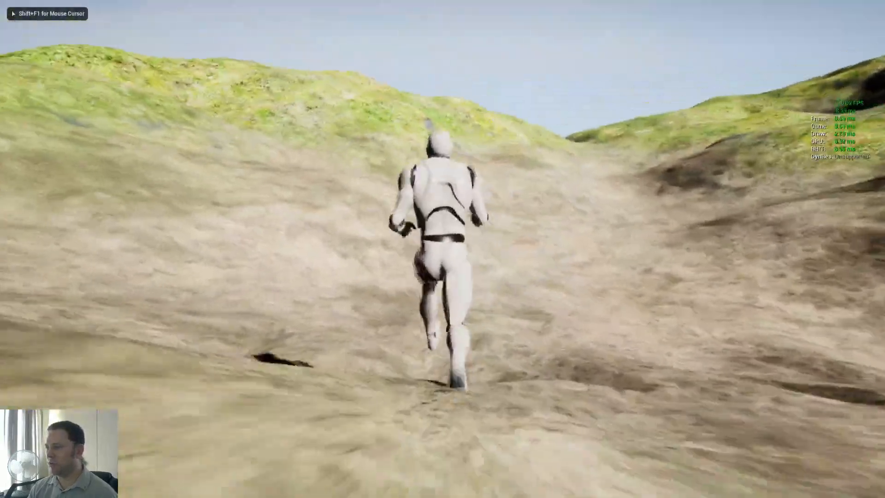
pyautogui.press('w')
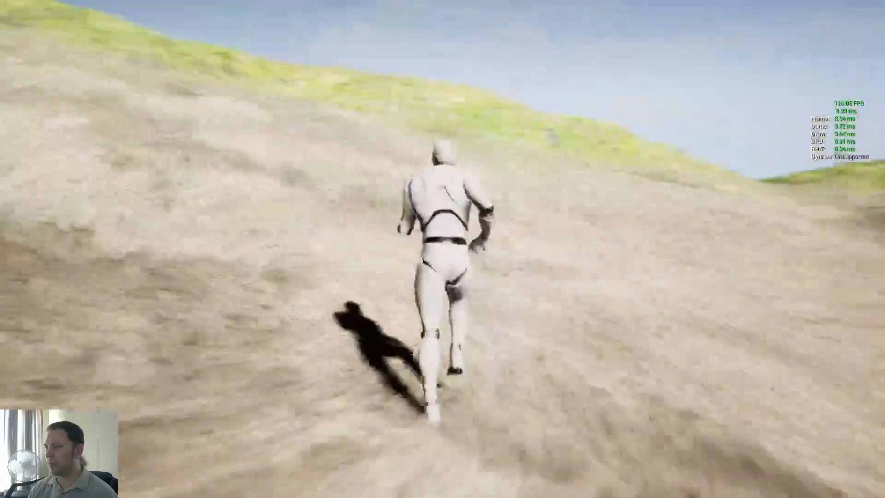
pyautogui.press('w')
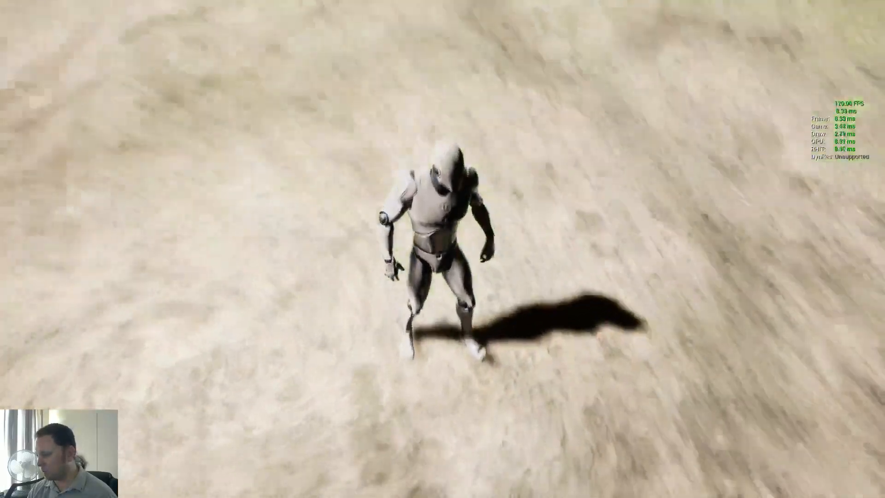
pyautogui.press('w')
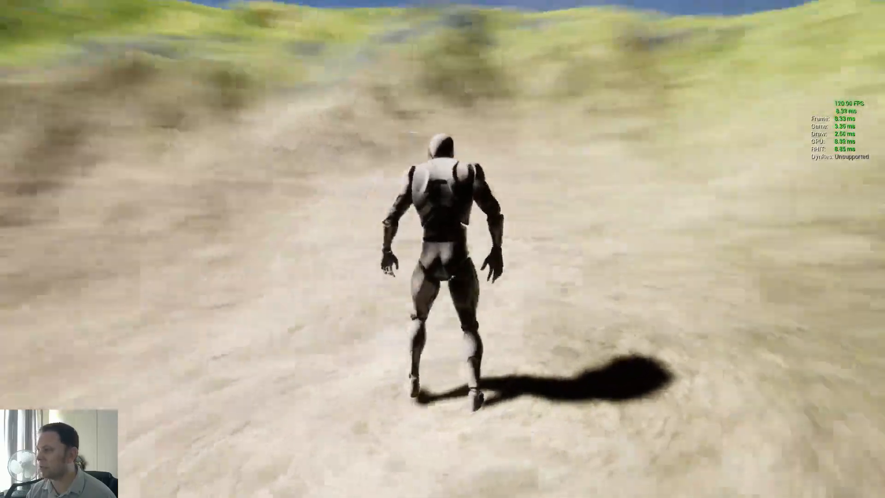
pyautogui.press('w')
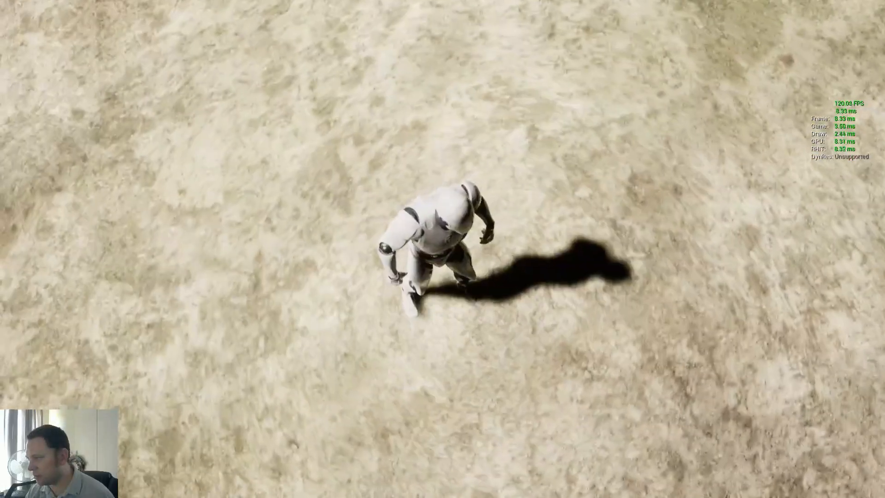
pyautogui.press('w')
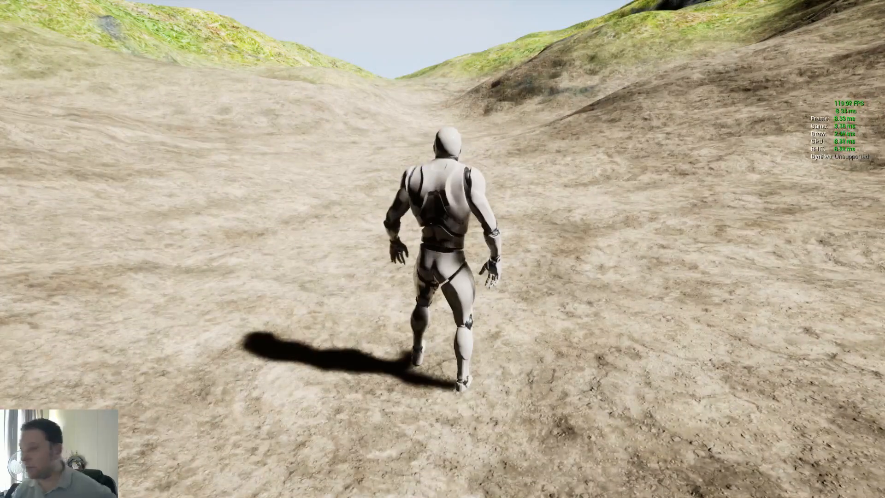
pyautogui.press('w')
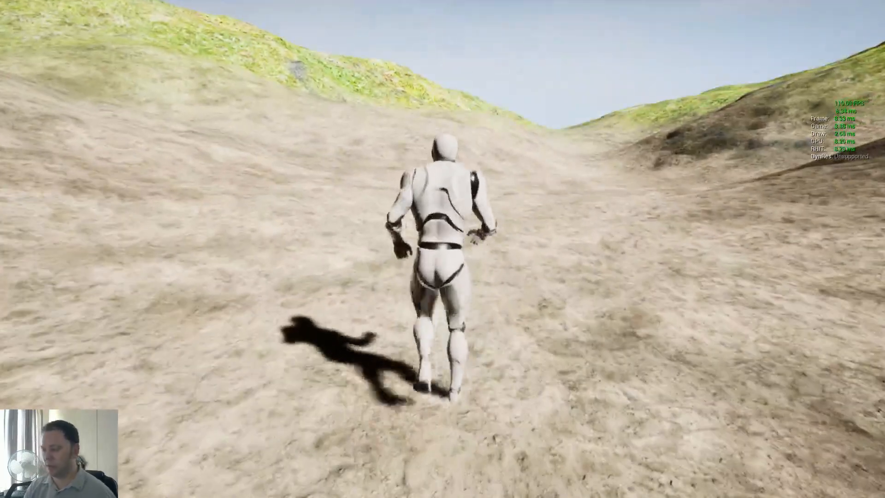
pyautogui.press('F11')
pyautogui.press('Escape')
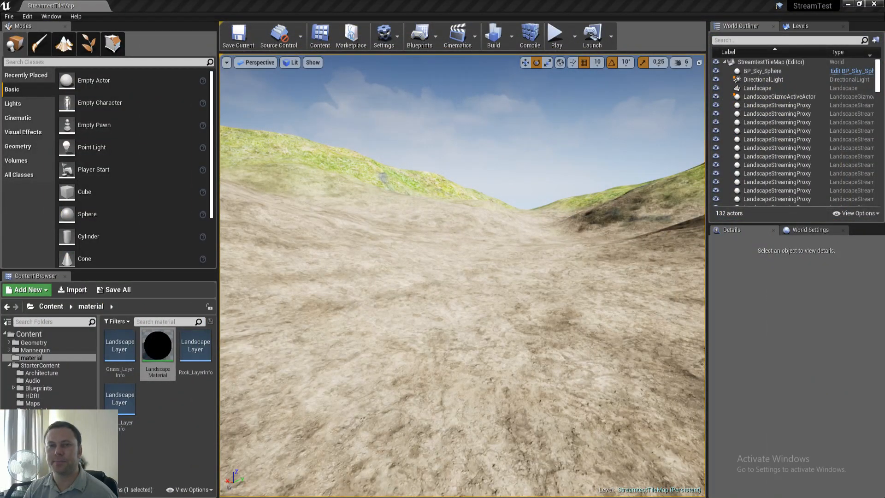
# - Fly over the grassy hills in the level viewport to examine the texture tiling up close and at a distance
pyautogui.moveTo(372, 324); pyautogui.dragTo(572, 323, button='right')
pyautogui.press('w')
pyautogui.press('s')
pyautogui.press('w')
pyautogui.press('w')
pyautogui.press('d')
pyautogui.press('a')
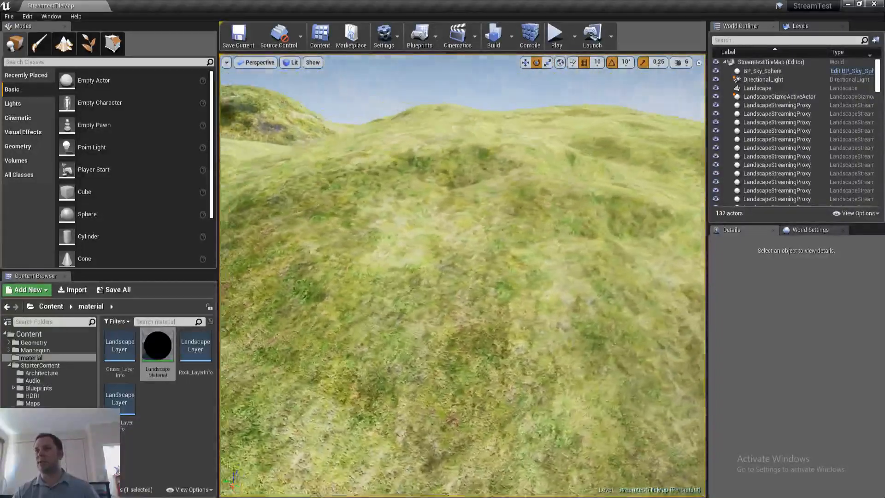
pyautogui.moveTo(392, 317); pyautogui.dragTo(391, 317, button='right')
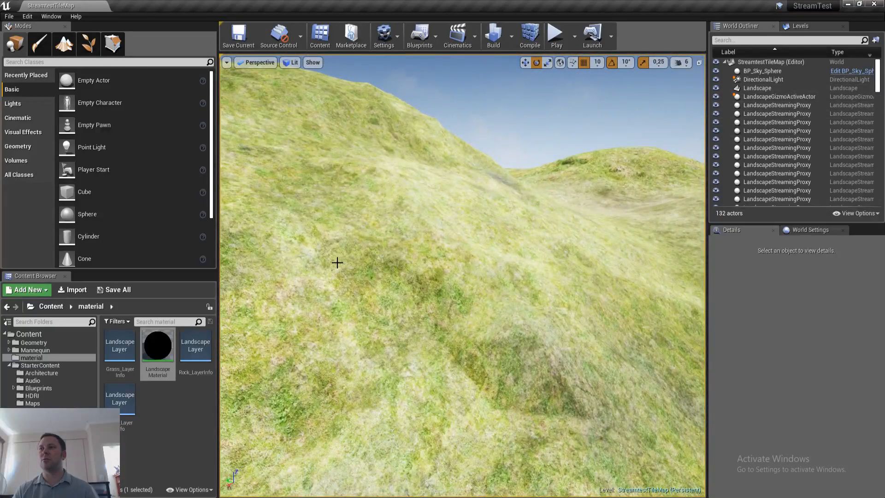
pyautogui.moveTo(386, 264); pyautogui.dragTo(352, 272, button='right')
pyautogui.moveTo(427, 292); pyautogui.dragTo(481, 286, button='right')
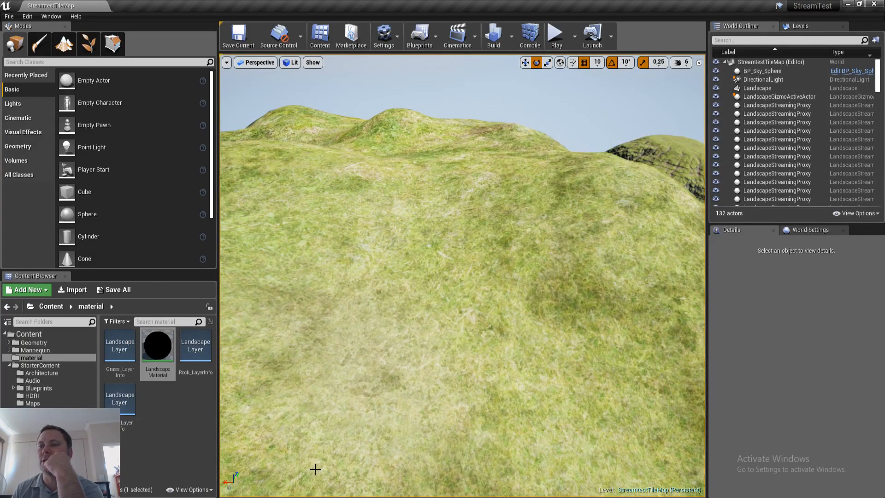
# - Switch to File Explorer and close the windows showing the Export folder and the Lunei4_21 project folder
pyautogui.hotkey('alt', 'Tab')
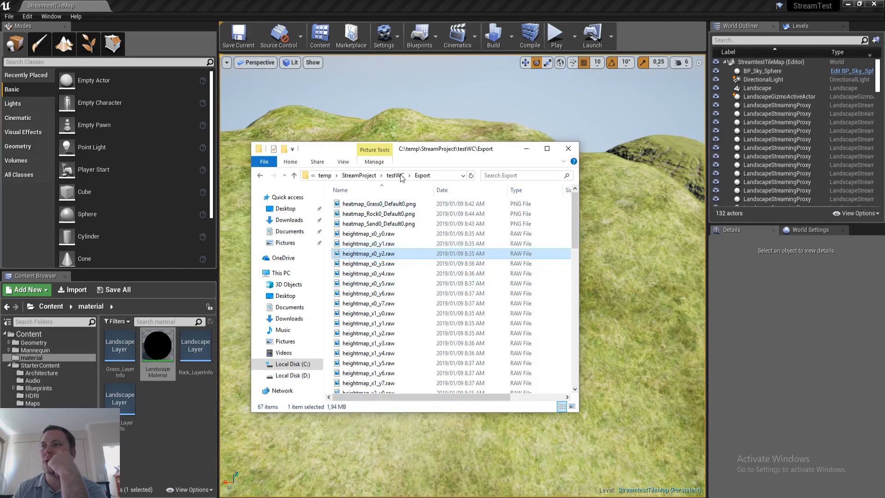
pyautogui.click(568, 148)
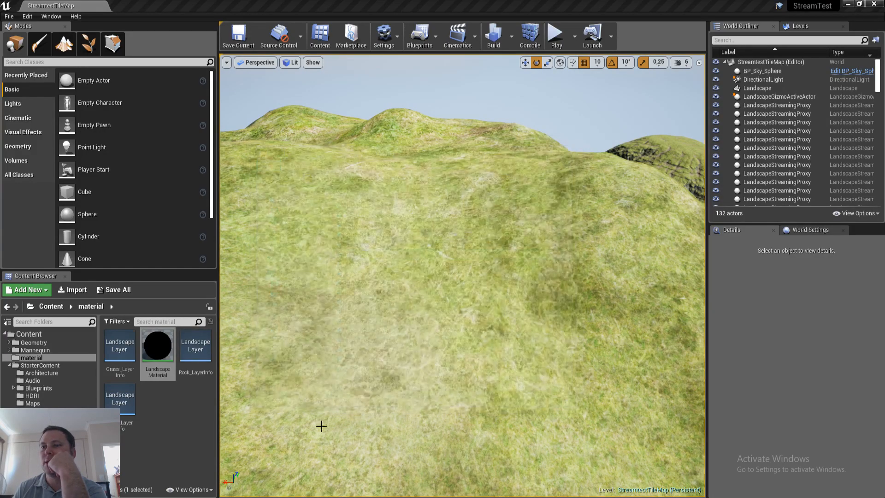
pyautogui.hotkey('alt', 'Tab')
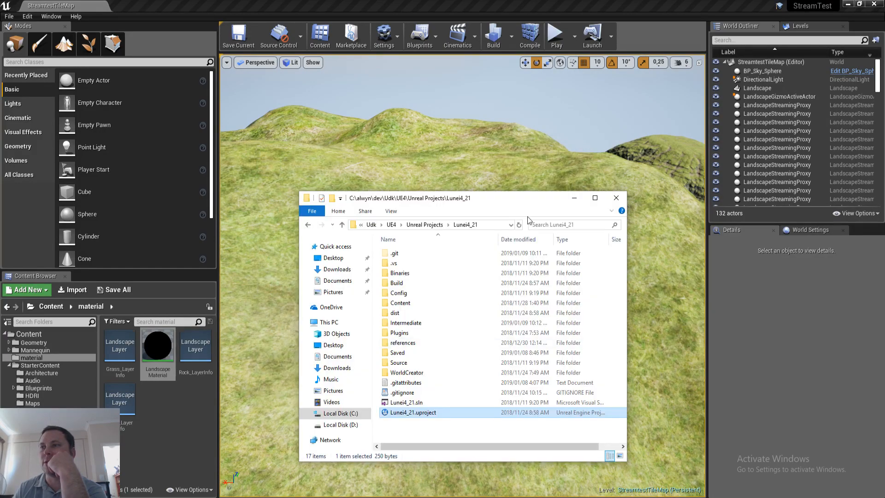
pyautogui.click(617, 200)
# - Browse the StreamTest project folder in File Explorer to Content\ThirdPersonCPP\Maps and look at the heightmap folder and map file
pyautogui.hotkey('alt', 'Tab')
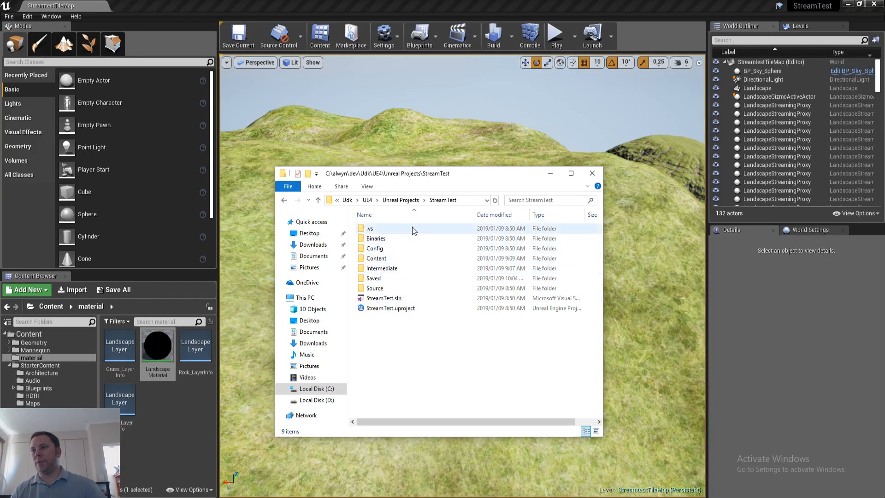
pyautogui.doubleClick(394, 259)
pyautogui.doubleClick(414, 297)
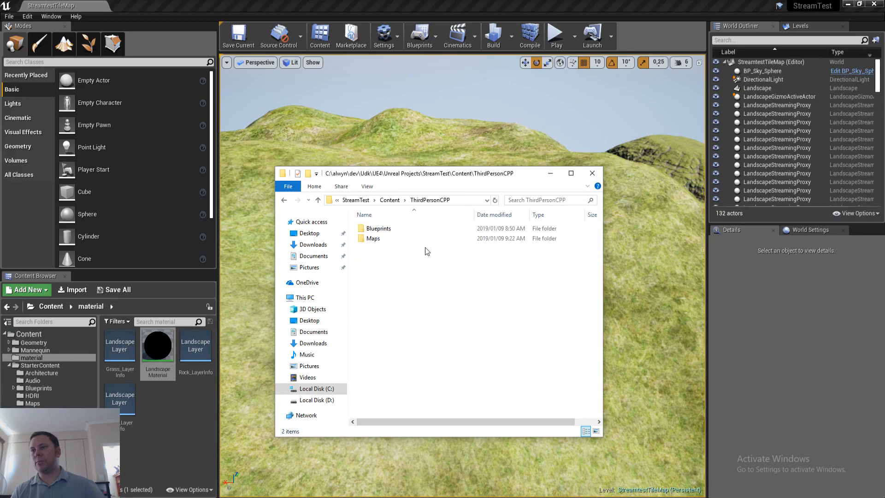
pyautogui.doubleClick(409, 228)
pyautogui.click(393, 200)
pyautogui.doubleClick(376, 238)
pyautogui.click(379, 229)
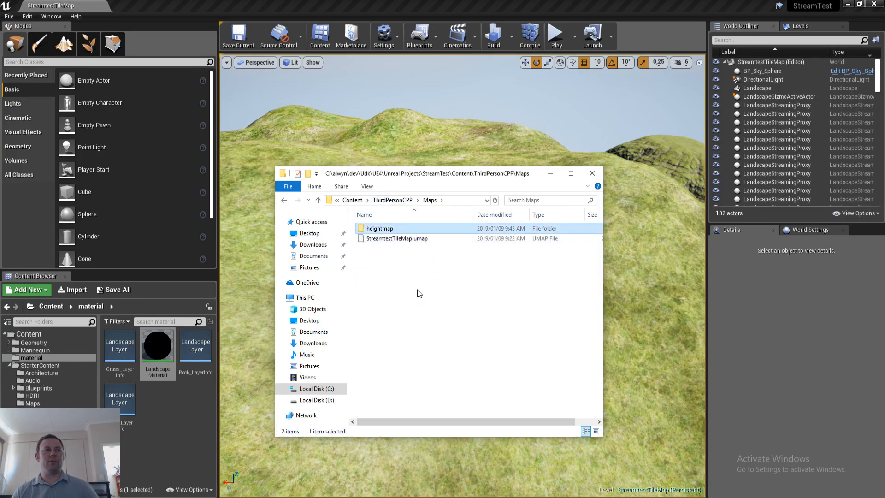
pyautogui.click(467, 304)
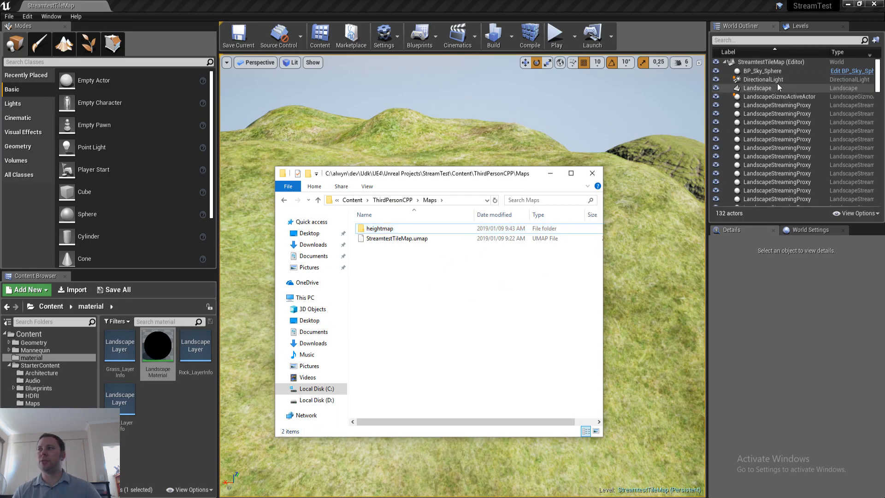
# - Return to the Unreal Editor, review the level list, and inspect the Landscape and LandscapeGizmoActiveActor actors before clearing the selection
pyautogui.click(808, 27)
pyautogui.click(807, 26)
pyautogui.scroll(3, 784, 138)
pyautogui.click(744, 26)
pyautogui.click(760, 89)
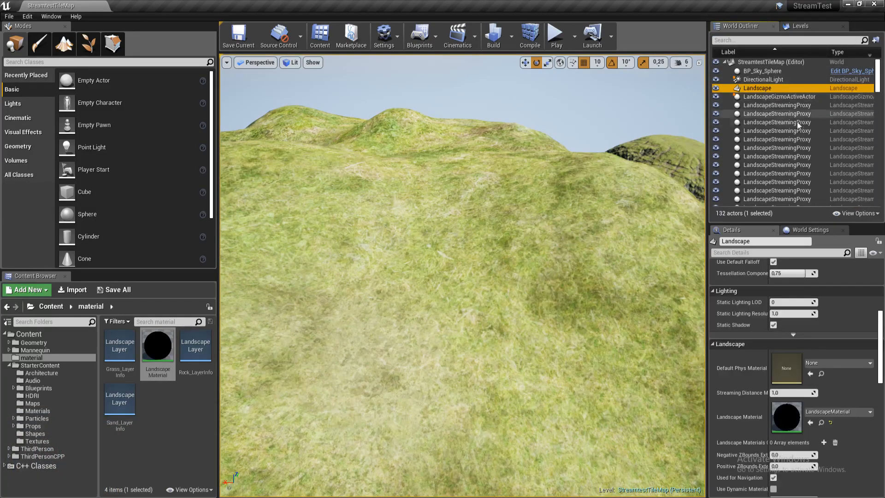
pyautogui.keyDown('ctrl'); pyautogui.click(787, 96); pyautogui.keyUp('ctrl')
pyautogui.moveTo(524, 187); pyautogui.dragTo(502, 187, button='right')
pyautogui.press('Escape')
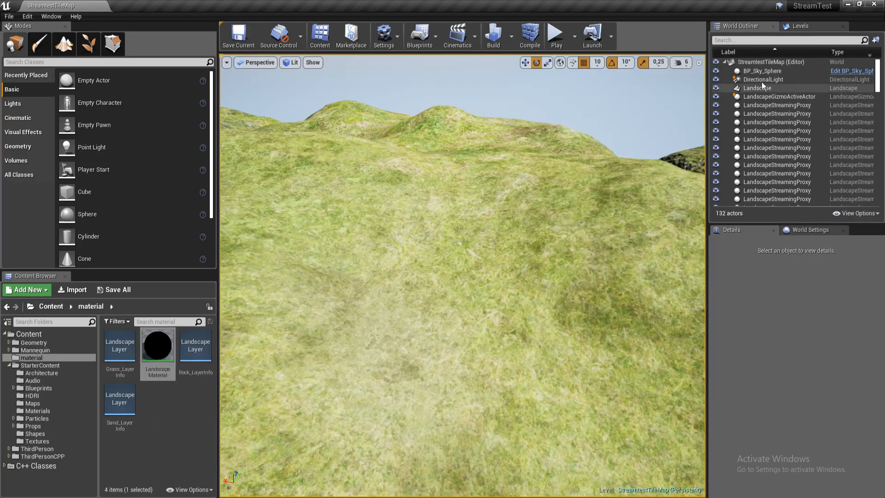
# - Inspect the Grass layer's import and reimport actions in the Landscape paint mode, then return to the Place mode
pyautogui.click(788, 89)
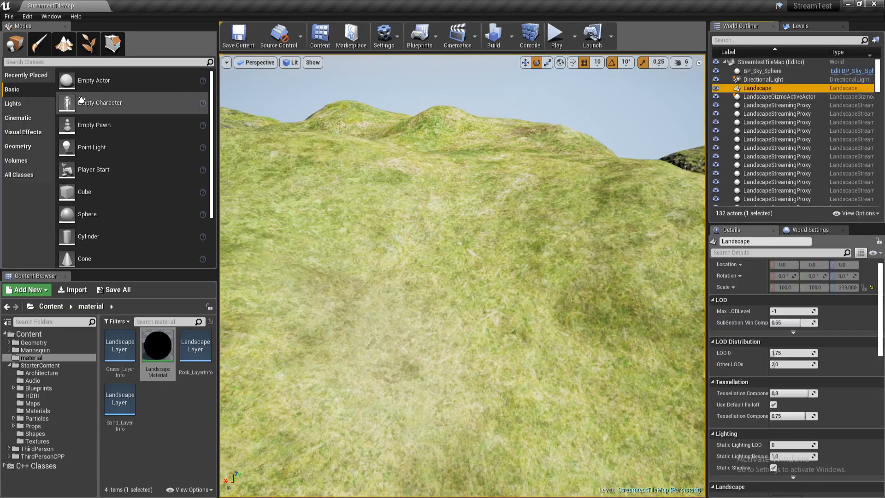
pyautogui.click(64, 46)
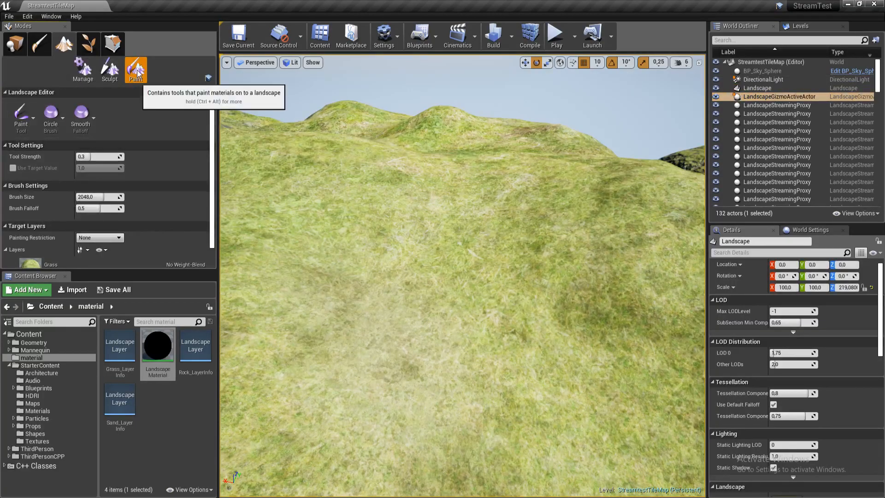
pyautogui.click(110, 200)
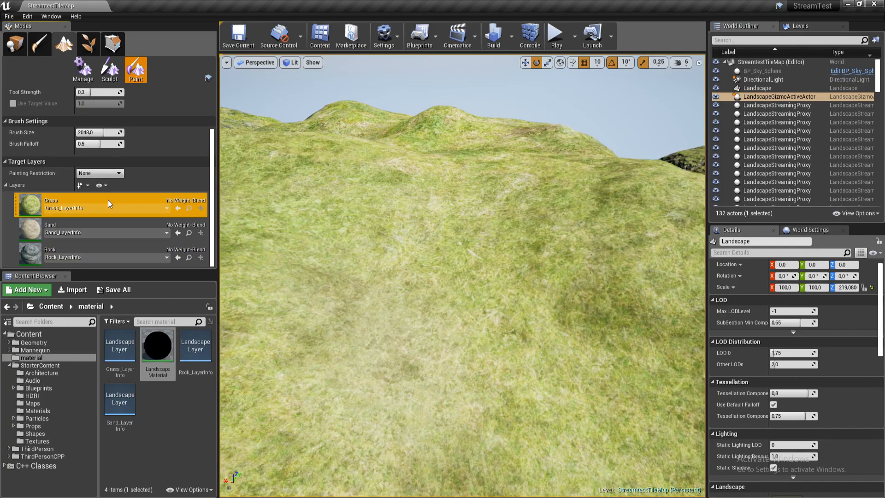
pyautogui.rightClick(108, 200)
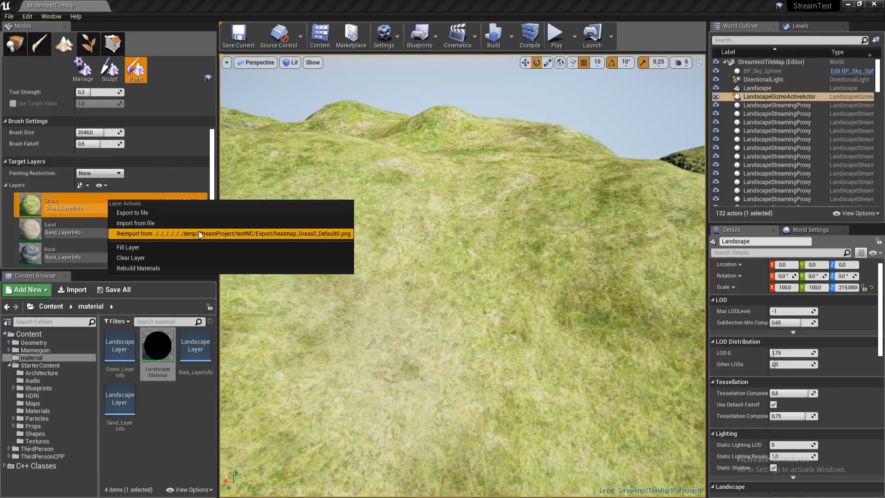
pyautogui.click(333, 3)
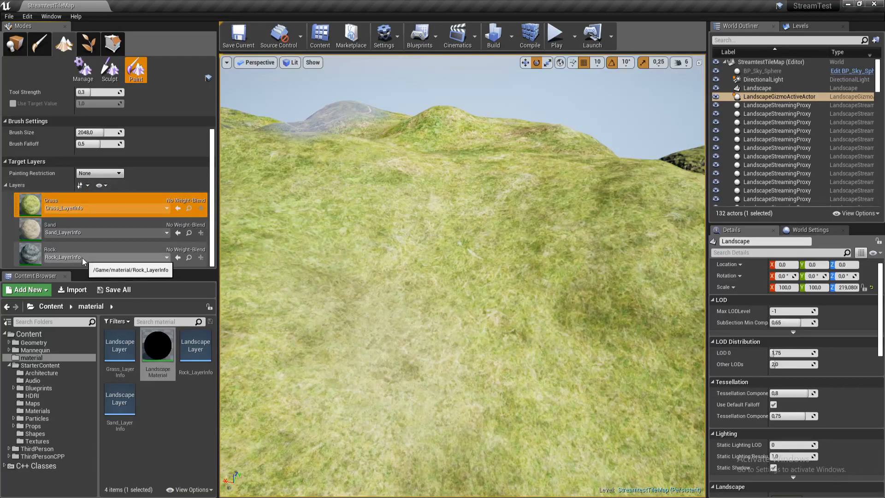
pyautogui.click(15, 44)
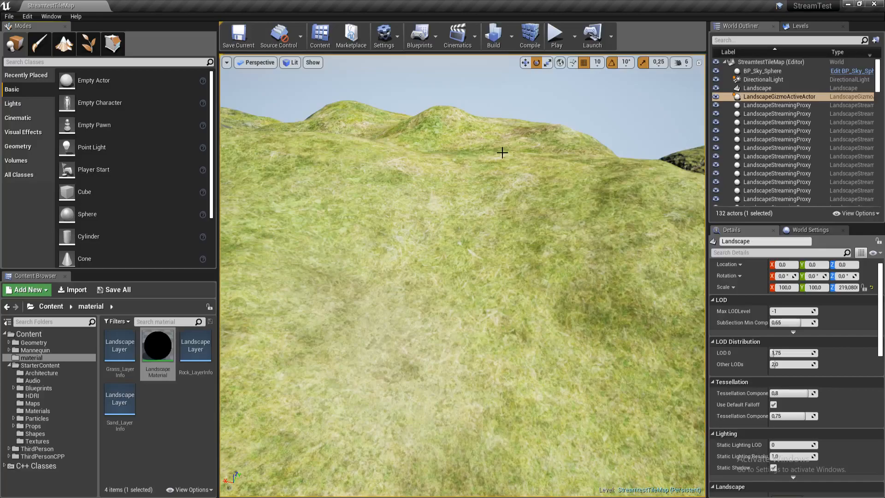
# - Clear the actor selection and fly down to the sandy slope to examine its texture up close
pyautogui.moveTo(486, 155); pyautogui.dragTo(456, 180, button='right')
pyautogui.press('w')
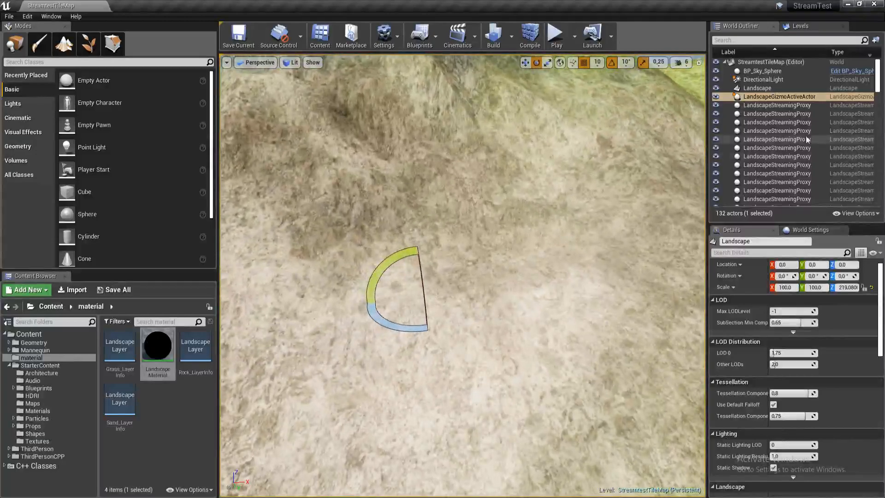
pyautogui.click(817, 133)
pyautogui.press('Escape')
pyautogui.moveTo(599, 153); pyautogui.dragTo(617, 74, button='right')
pyautogui.press('w')
pyautogui.moveTo(553, 231); pyautogui.dragTo(498, 226, button='right')
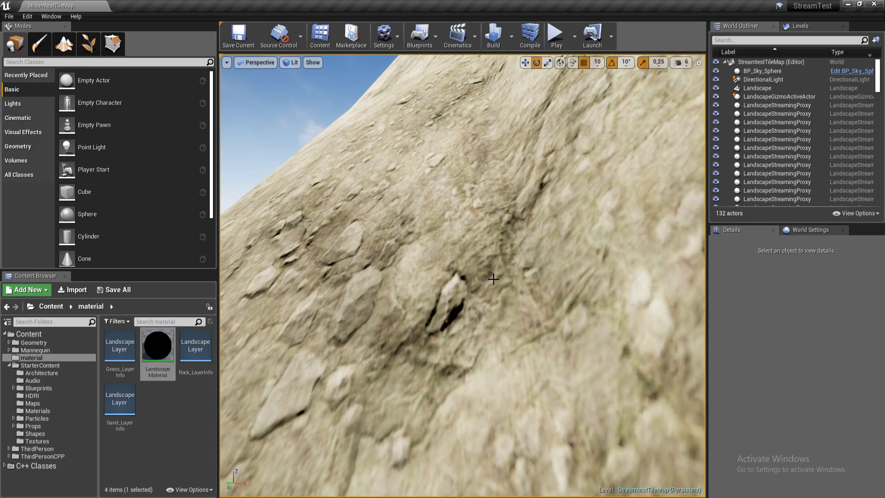
# - Play-test the level full screen, running the character across the sand and grass to check the texture blending
pyautogui.hotkey('alt', 'p')
pyautogui.press('F11')
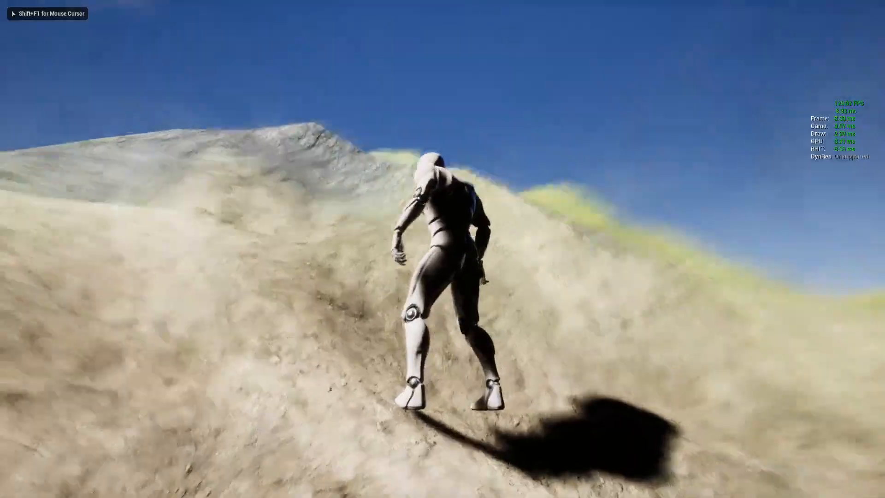
pyautogui.press('w')
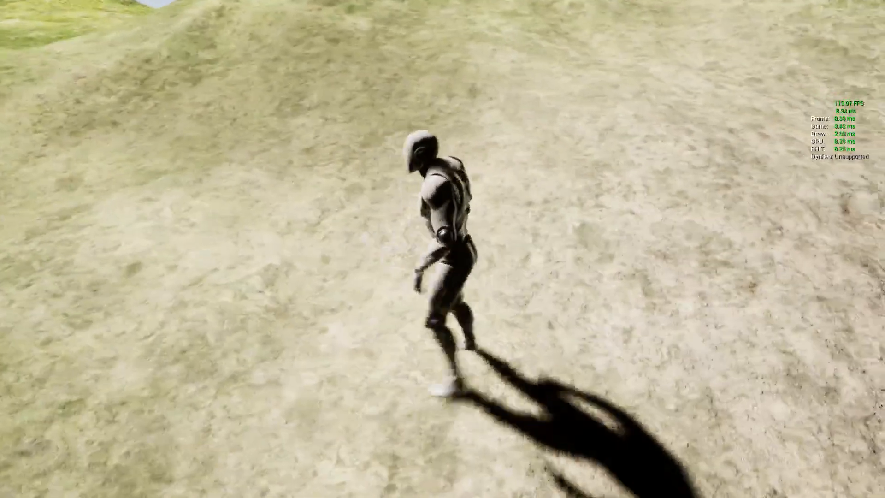
pyautogui.press('w')
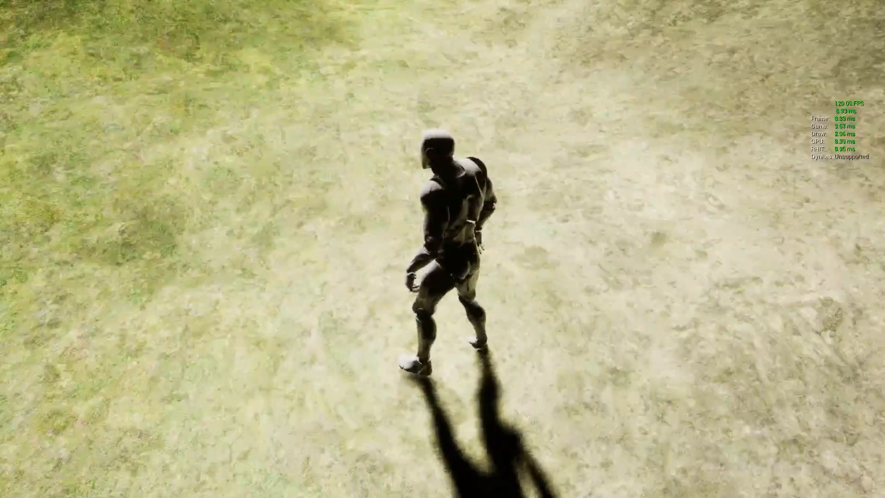
pyautogui.press('w')
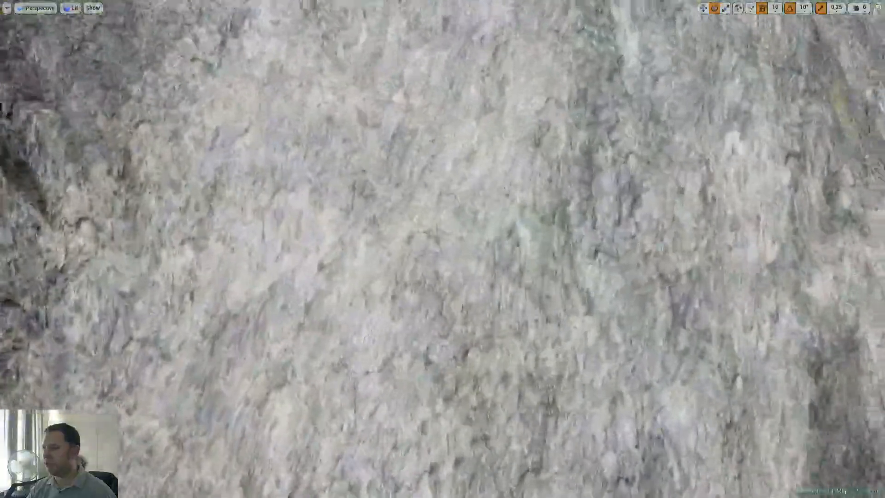
# - Examine the rock, grass and sand surfaces in the full-screen viewport, then restore the normal editor layout
pyautogui.press('w')
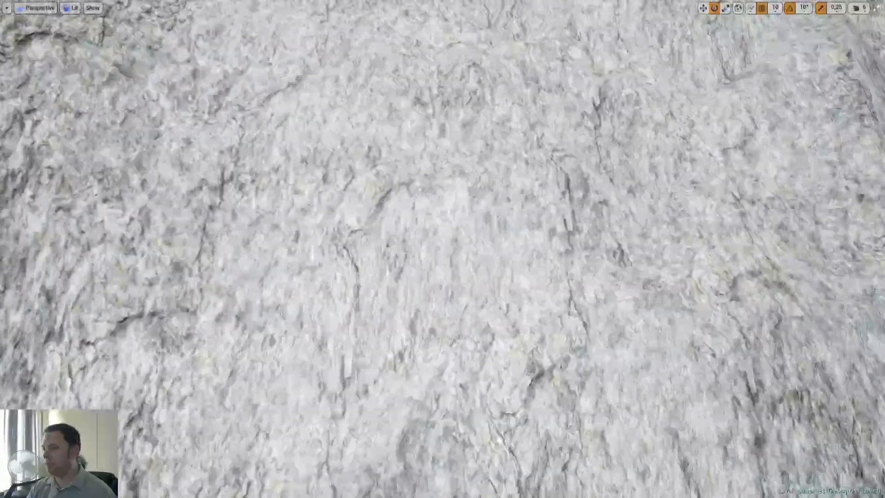
pyautogui.press('w')
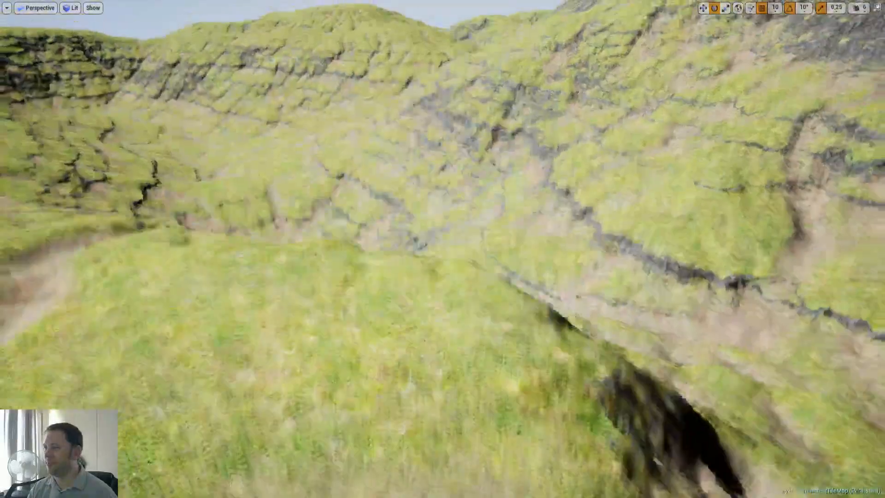
pyautogui.moveTo(251, 277); pyautogui.dragTo(162, 341, button='right')
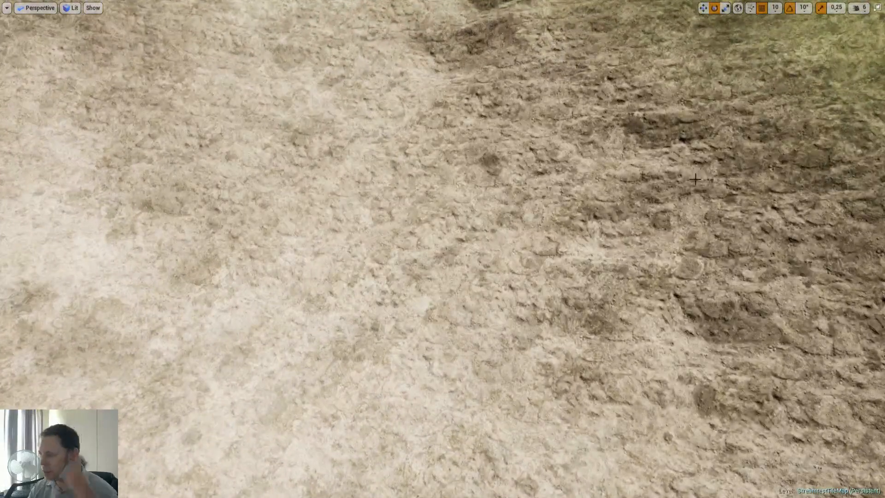
pyautogui.press('F11')
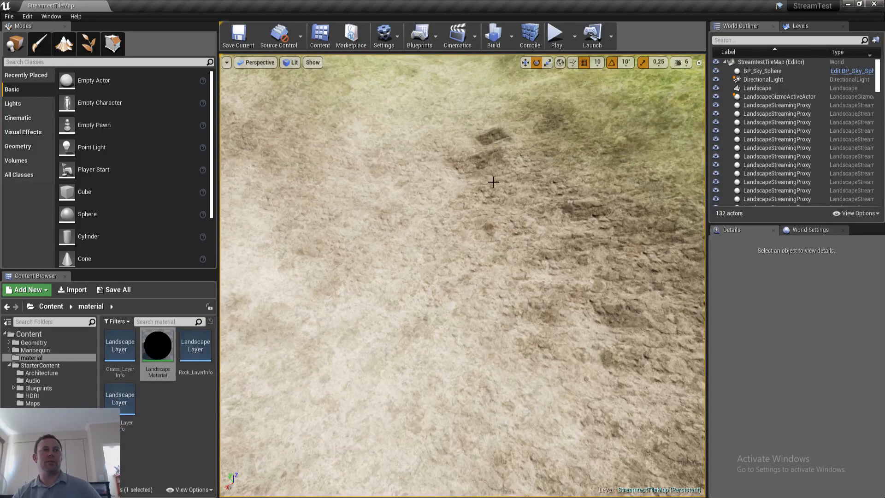
# - Fly from the sandy ground across the hills to the open grass plain to compare the tiling at different distances
pyautogui.moveTo(505, 218); pyautogui.dragTo(463, 150, button='right')
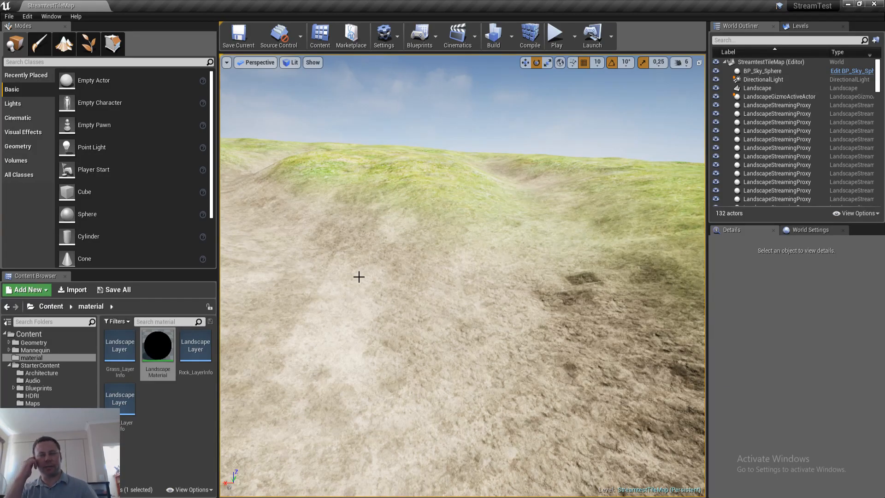
pyautogui.moveTo(388, 272)
pyautogui.mouseDown(button='right')
pyautogui.moveTo(480, 259)
pyautogui.moveTo(387, 273)
pyautogui.mouseUp(button='right')
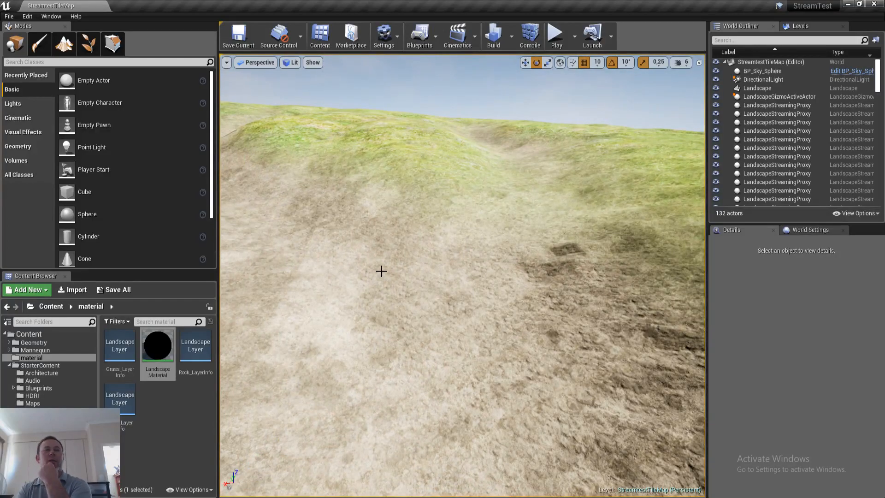
pyautogui.moveTo(382, 271); pyautogui.dragTo(599, 249, button='right')
pyautogui.moveTo(462, 275); pyautogui.dragTo(429, 235, button='right')
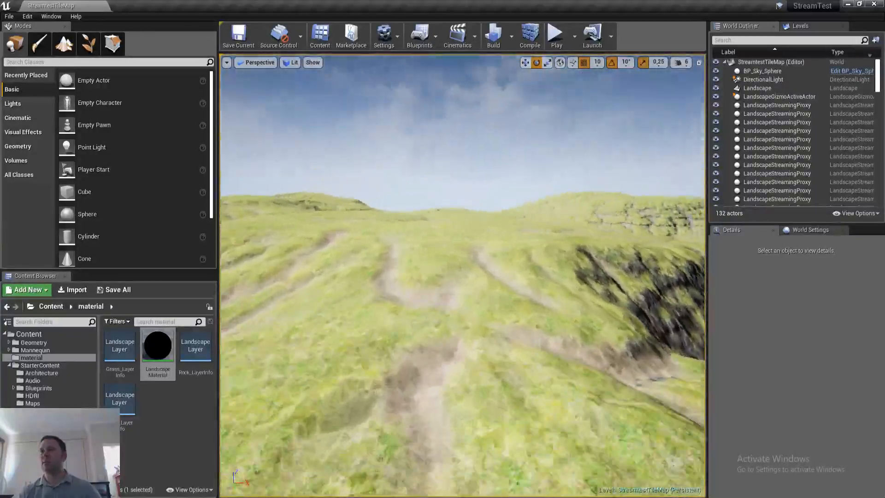
pyautogui.moveTo(429, 235); pyautogui.dragTo(387, 279, button='right')
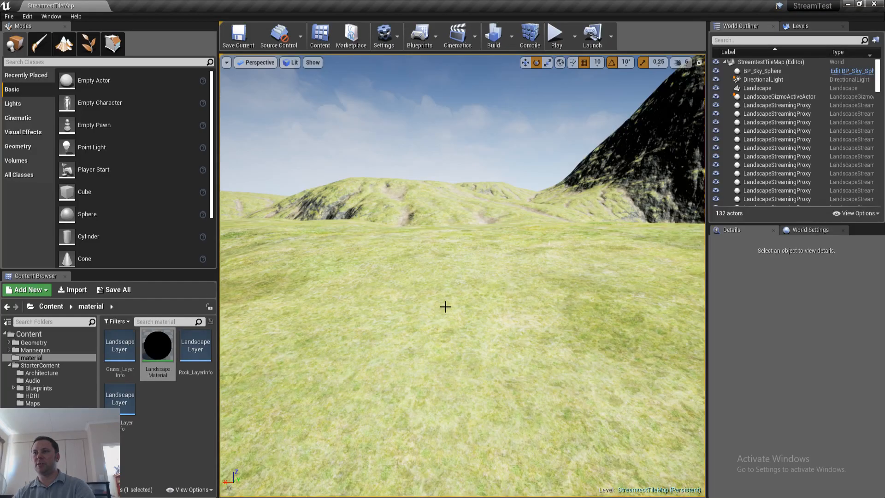
# - Play-test the grass plain full screen, running the character toward the rocky mountain, then restore the editor layout and stop the session
pyautogui.hotkey('alt', 'p')
pyautogui.press('F11')
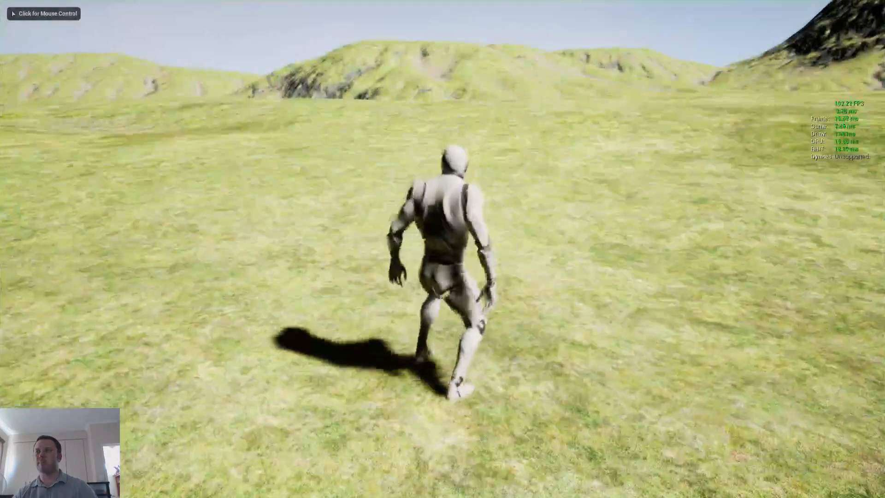
pyautogui.press('w')
pyautogui.press('s')
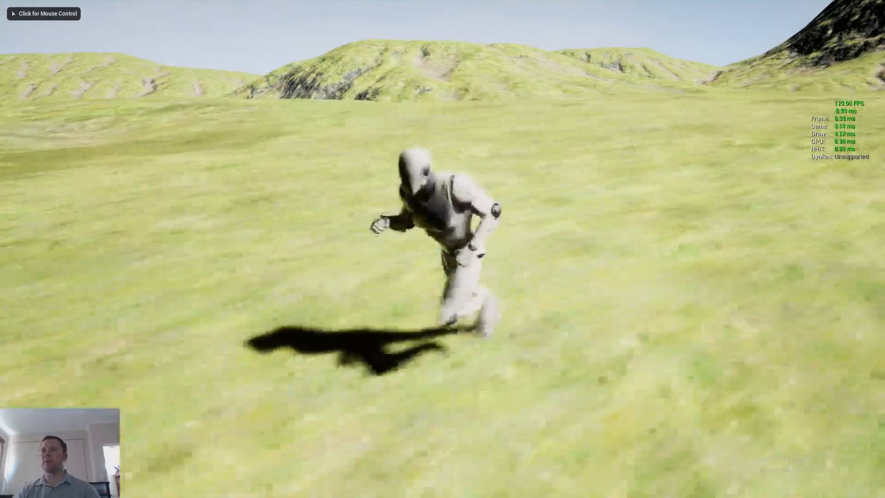
pyautogui.press('d')
pyautogui.click(442, 249)
pyautogui.press('w')
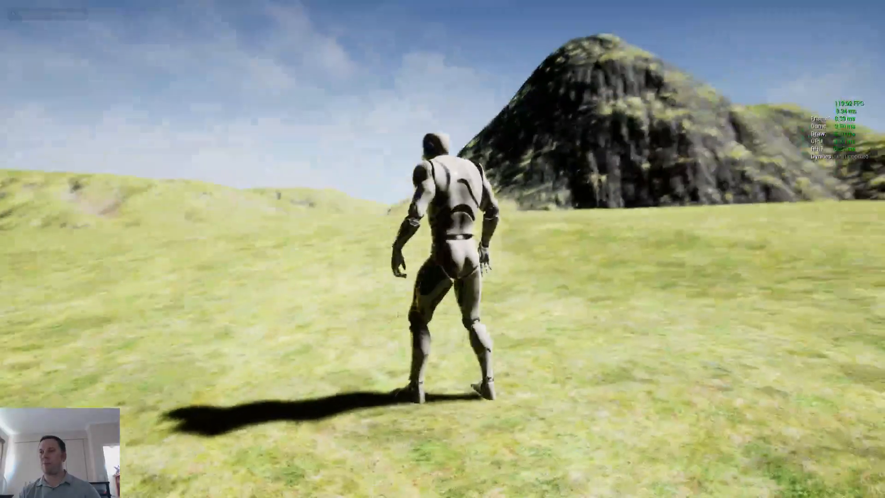
pyautogui.press('w')
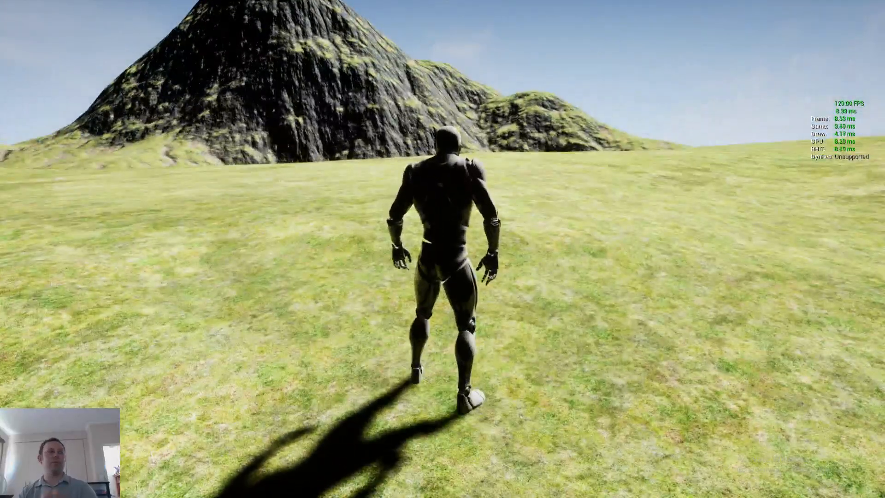
pyautogui.press('F11')
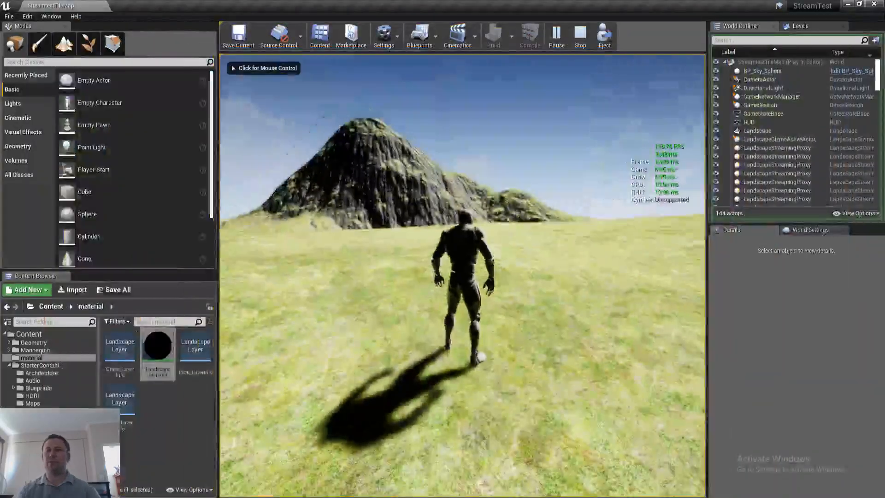
pyautogui.press('super')
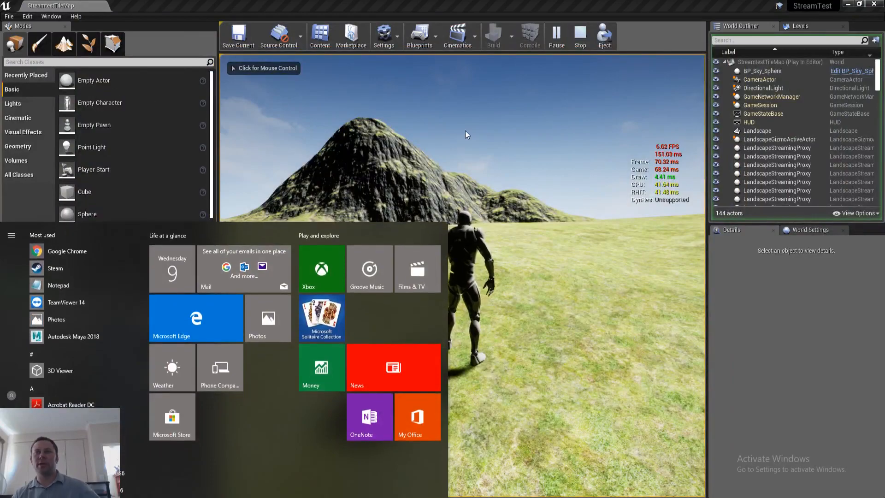
pyautogui.click(463, 134)
pyautogui.press('Escape')
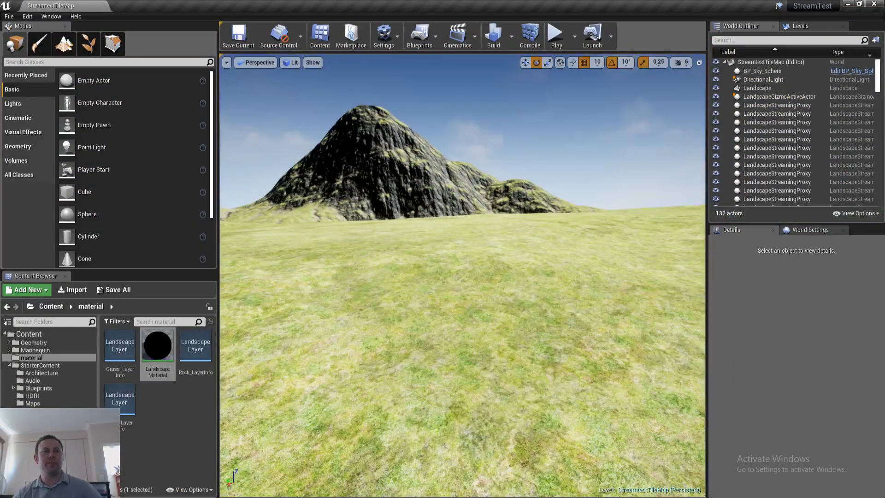